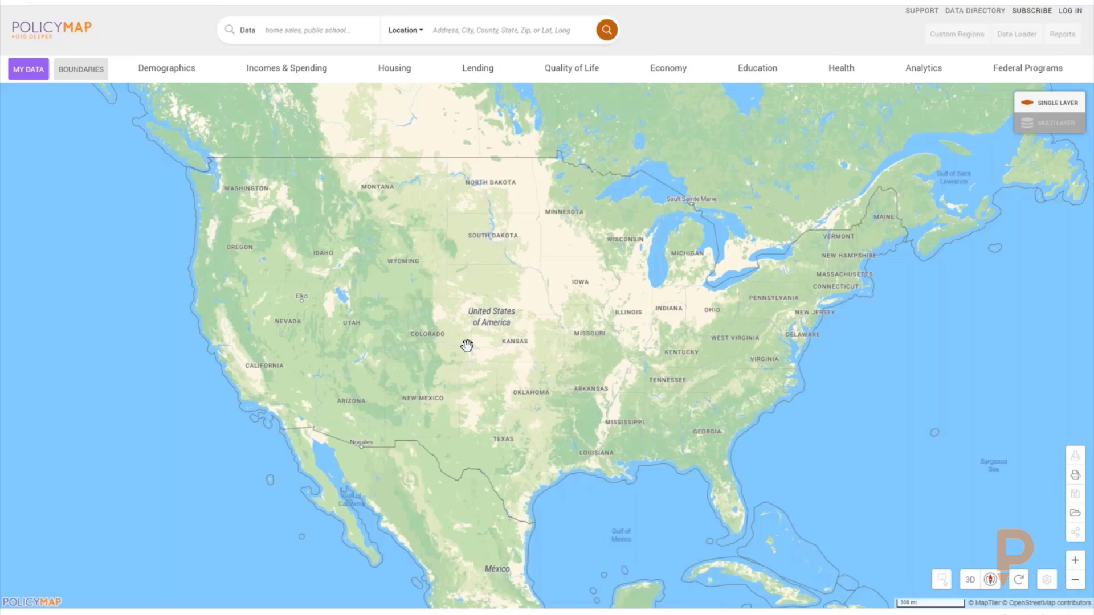
- Search for the location "philadelphia" and close the result popup so the city's outline stays on the map
left_click(517, 27)
type("phil")
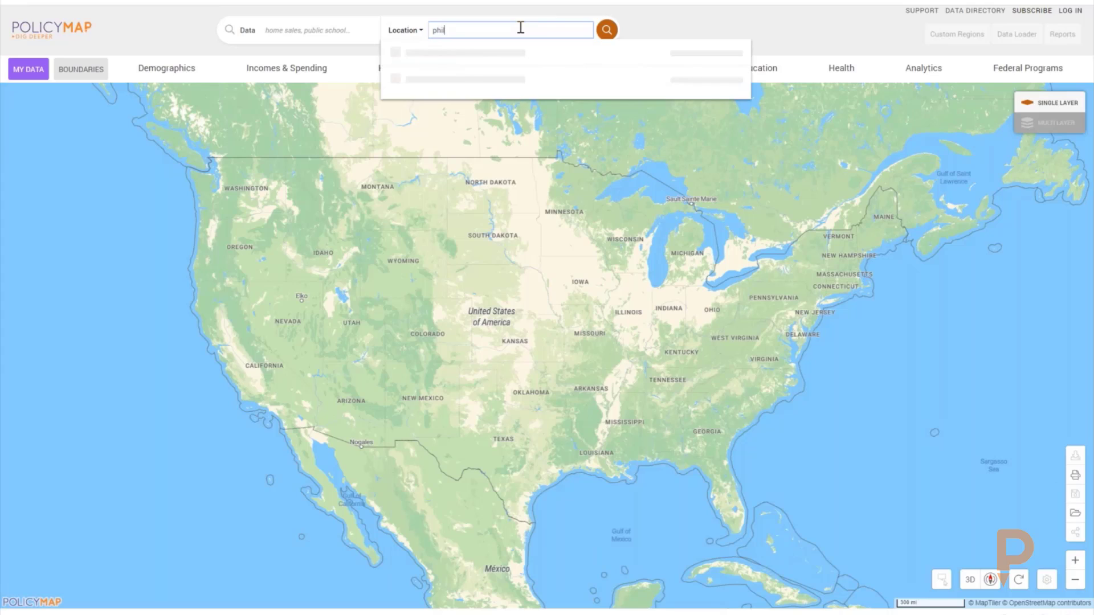
type("adelphia")
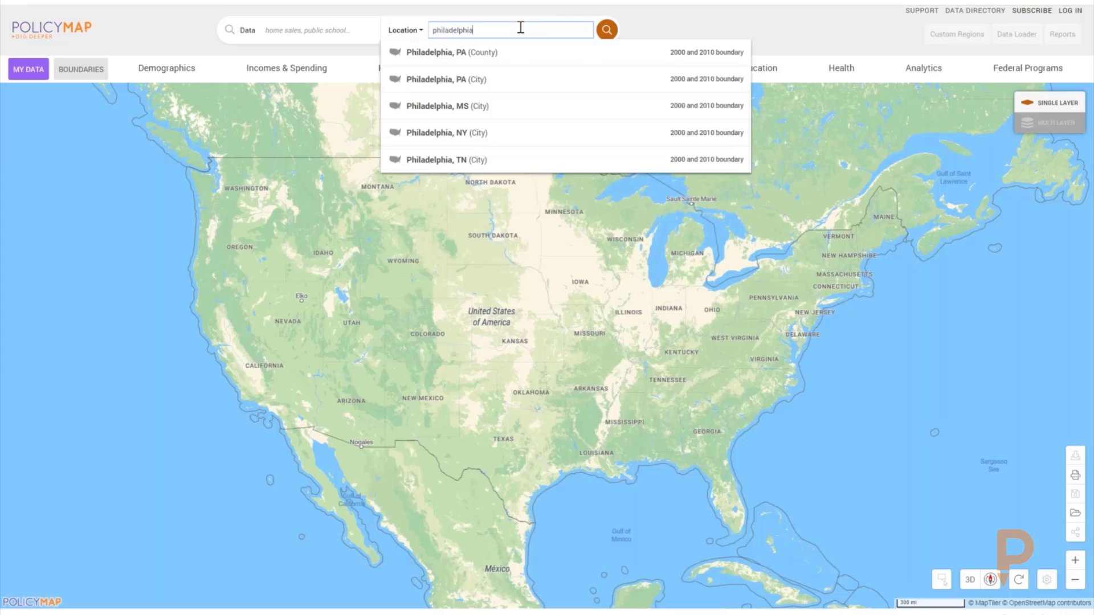
key("Escape")
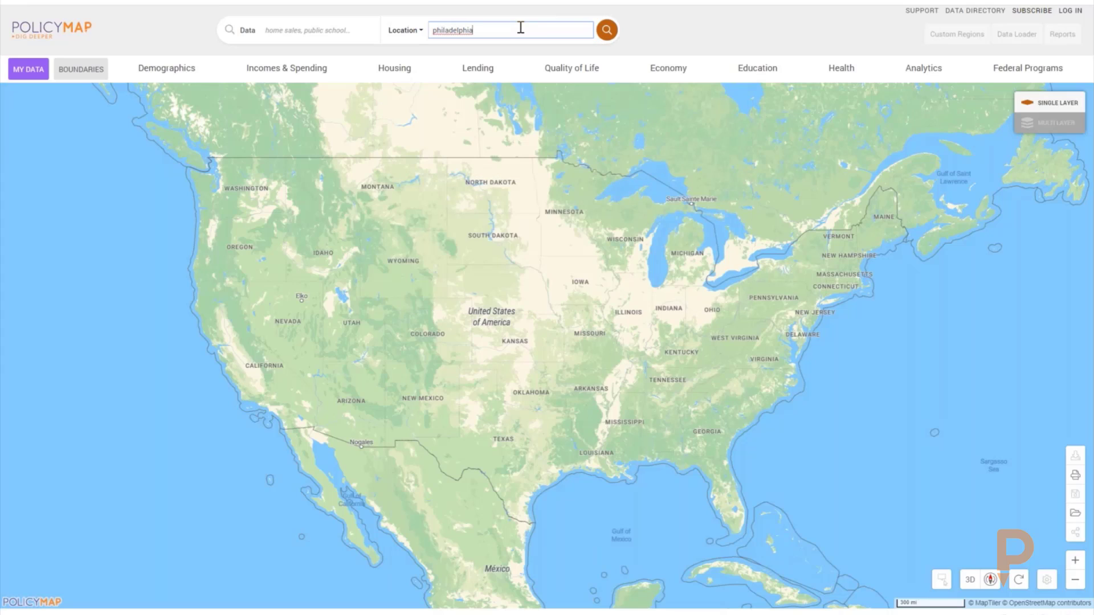
key("Return")
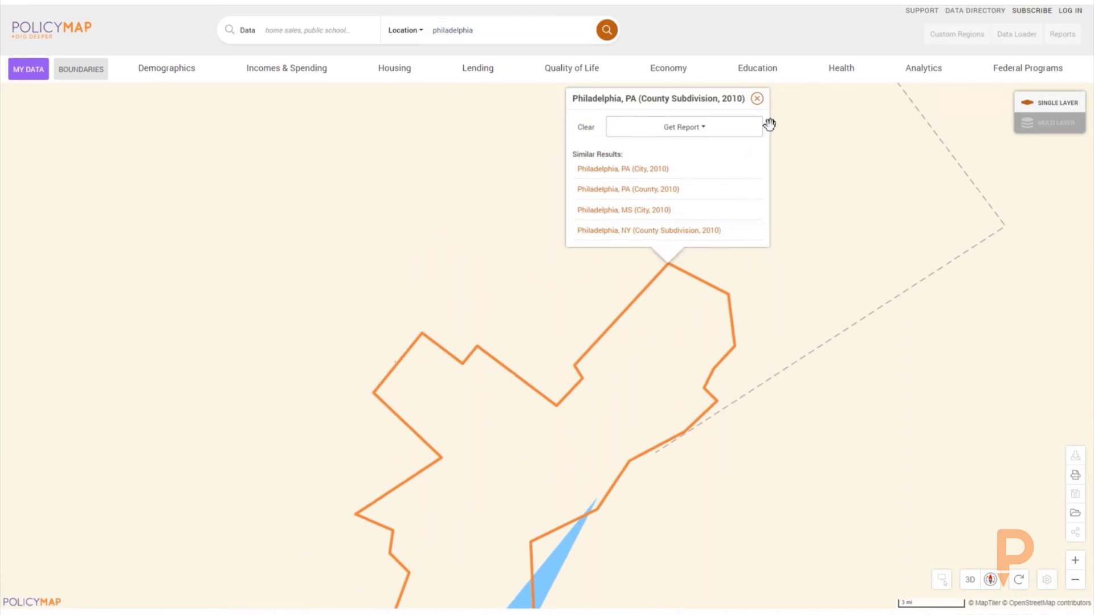
left_click(756, 99)
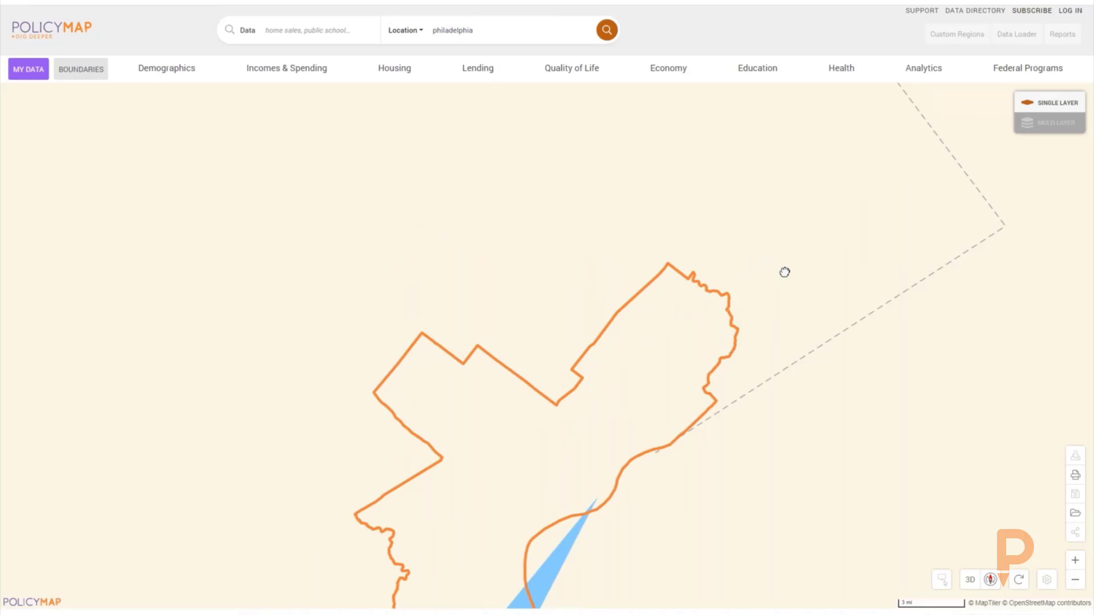
- Examine the Philadelphia boundary and the Delaware River corridor around Petty Island at increasing map detail
left_click_drag(784, 271, 766, 207)
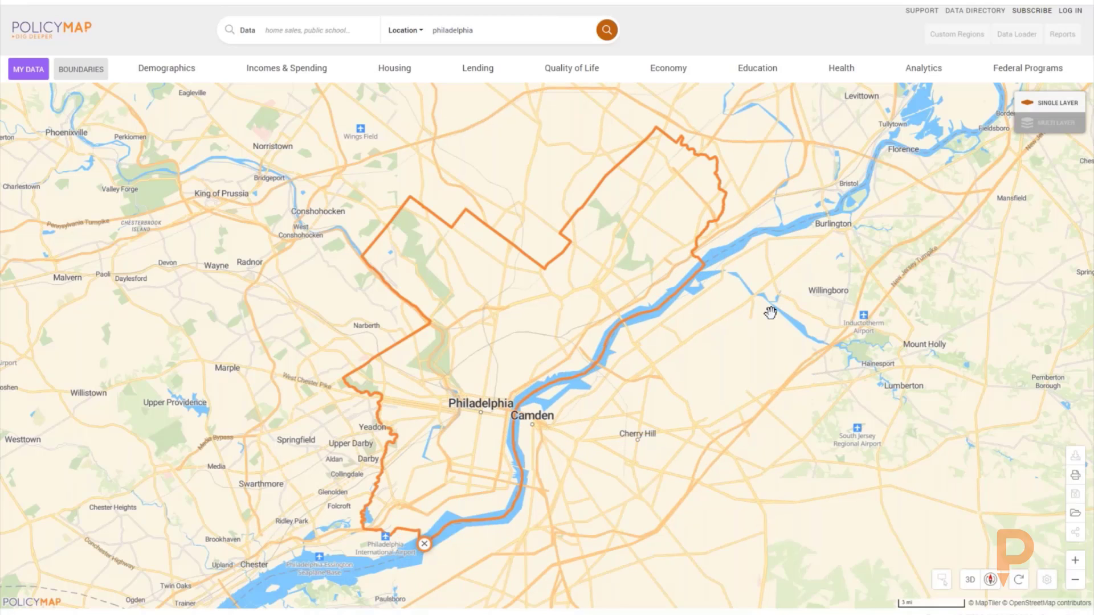
scroll(770, 312, "up", 3)
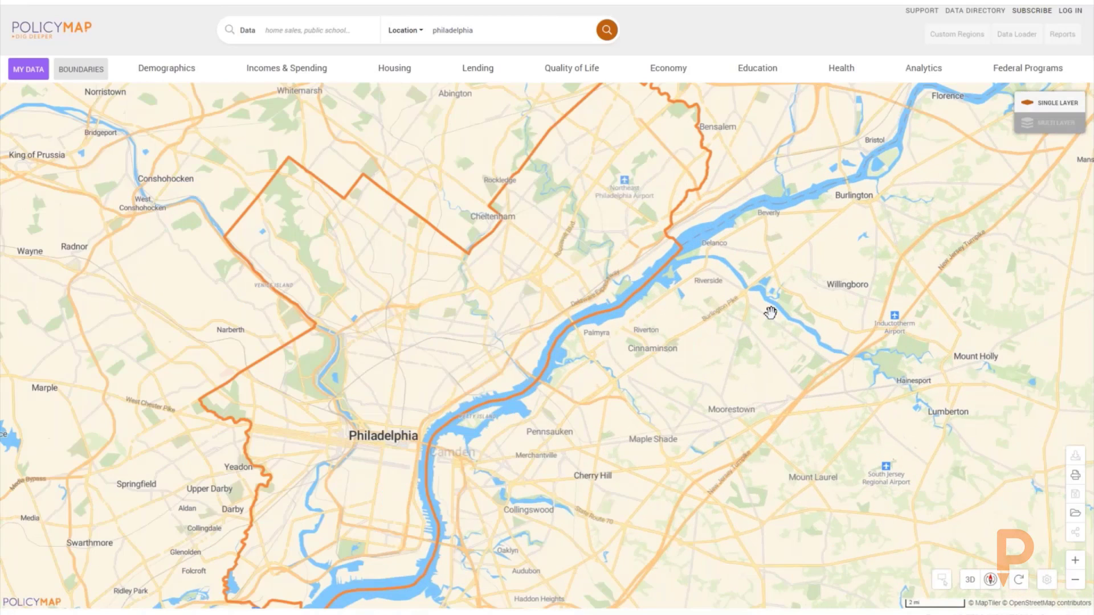
scroll(682, 376, "up", 3)
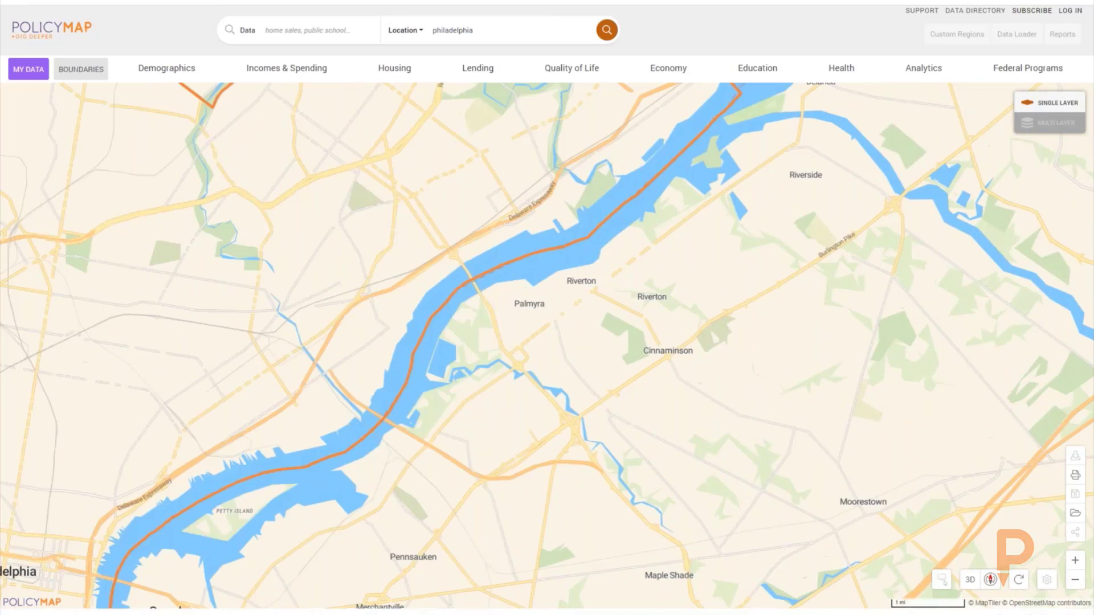
left_click_drag(652, 404, 911, 354)
scroll(894, 359, "up", 4)
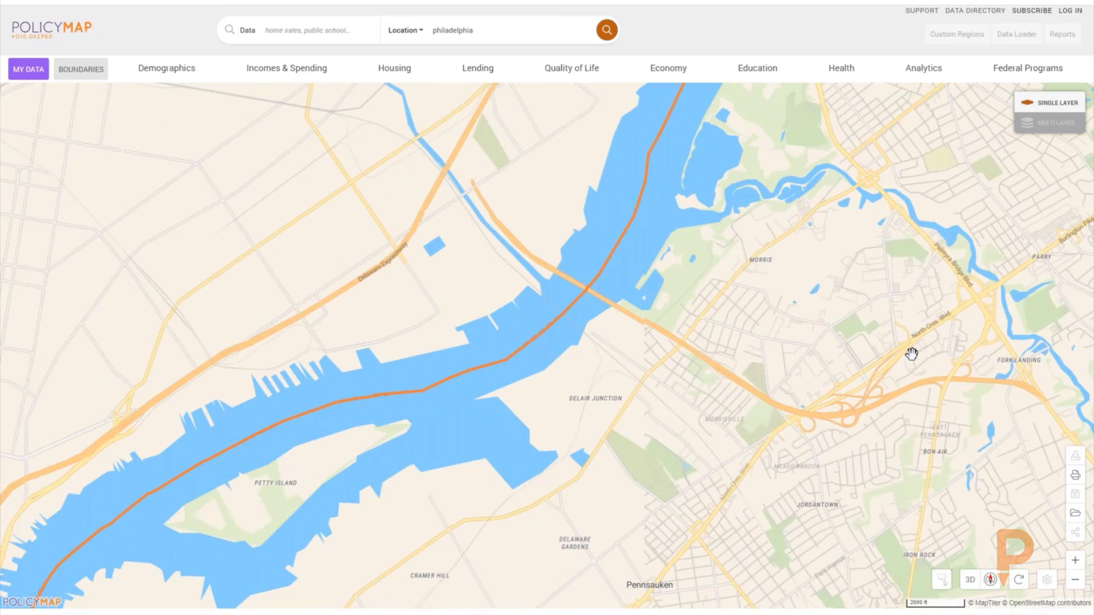
scroll(912, 354, "up", 1)
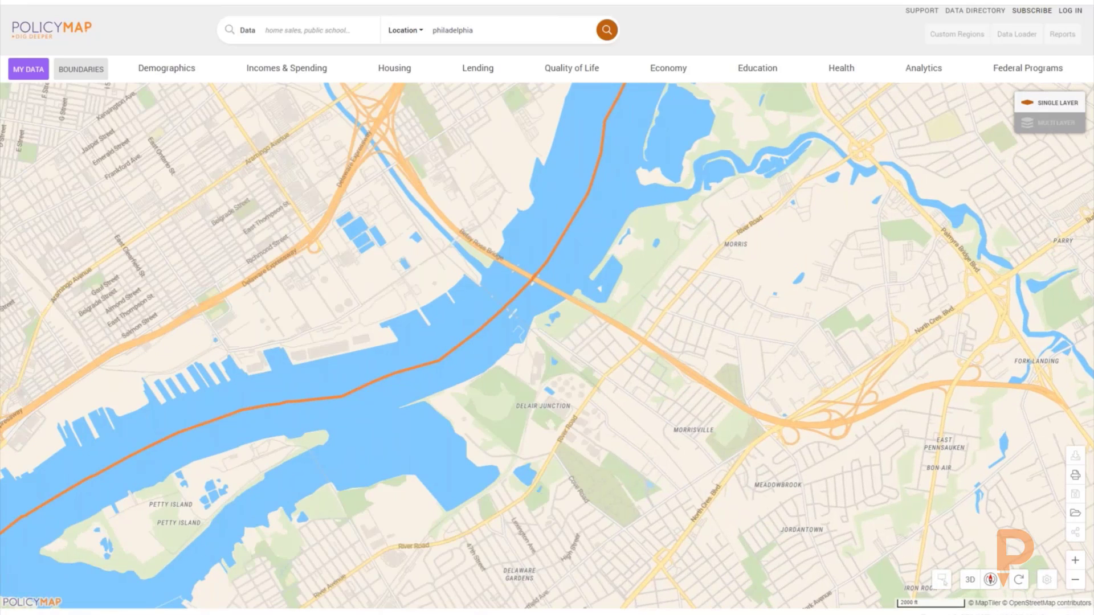
left_click_drag(752, 390, 857, 383)
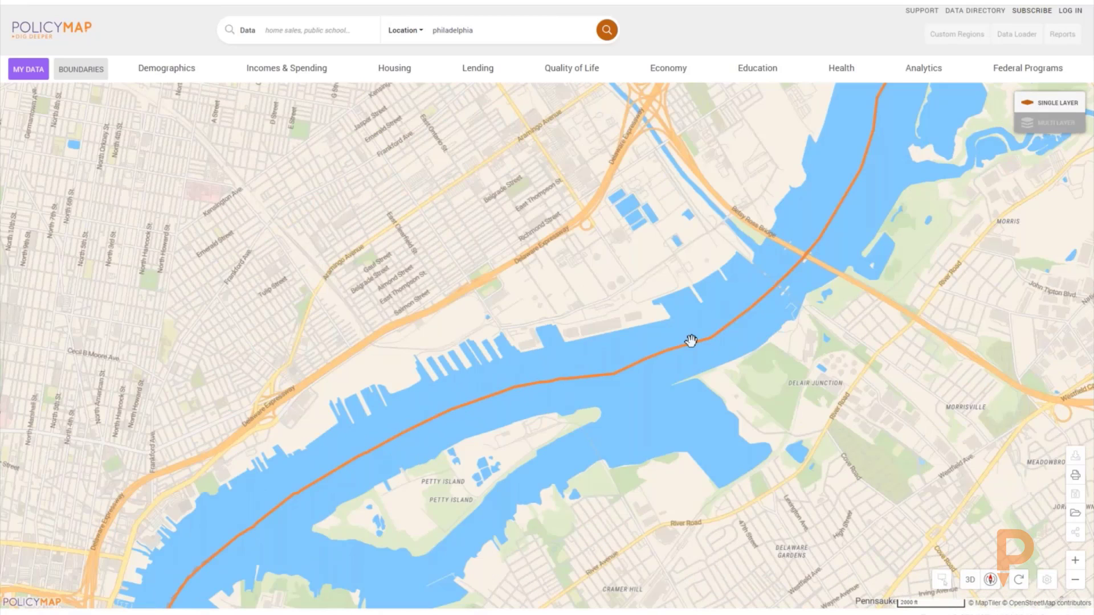
left_click_drag(691, 340, 903, 391)
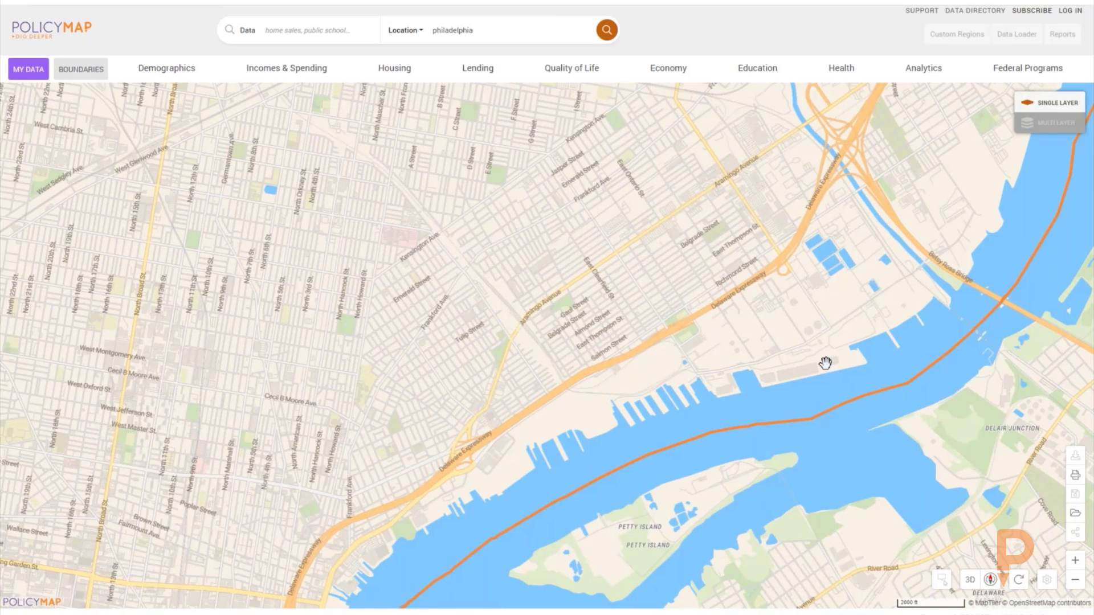
- Examine the piers, rail lines and building footprints between the Delaware Expressway and the riverfront at street level
scroll(825, 363, "up", 5)
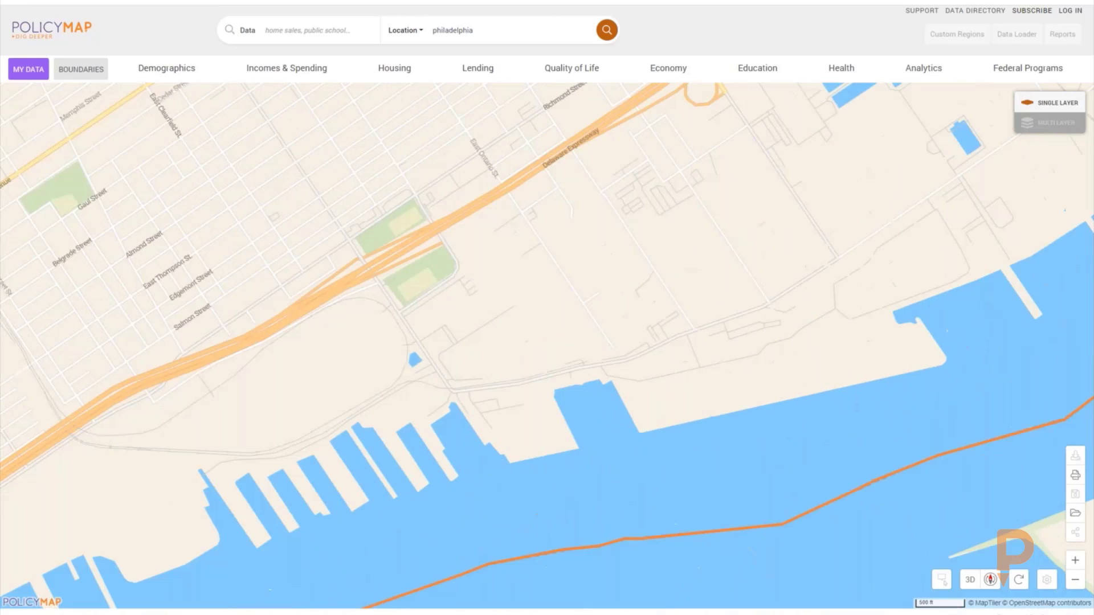
scroll(869, 387, "up", 2)
left_click_drag(649, 386, 871, 327)
scroll(868, 324, "up", 2)
scroll(523, 343, "up", 2)
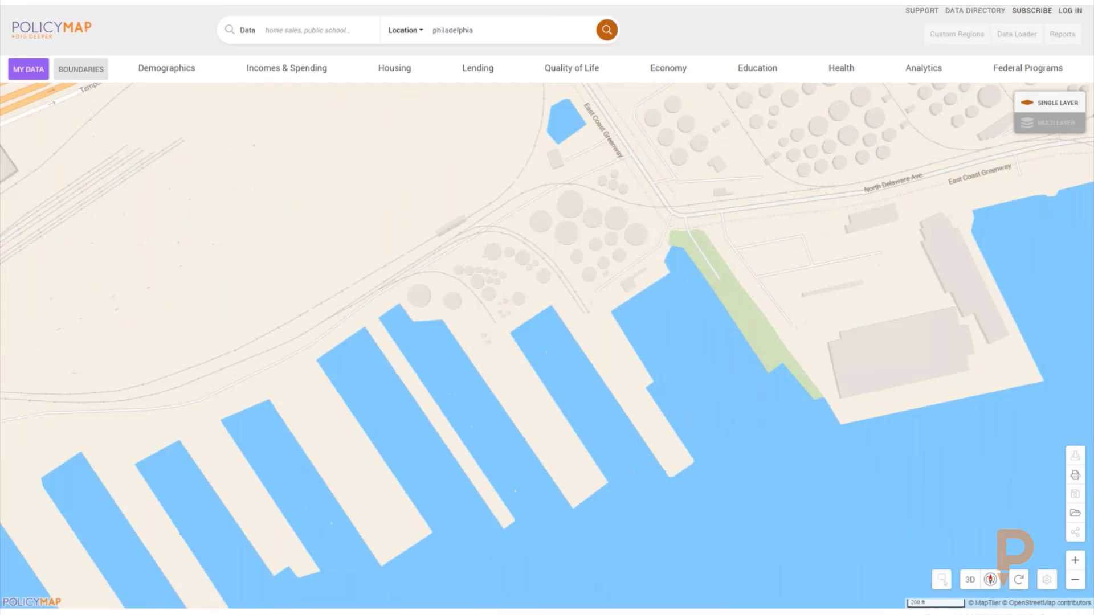
left_click_drag(523, 343, 813, 452)
left_click_drag(569, 370, 763, 319)
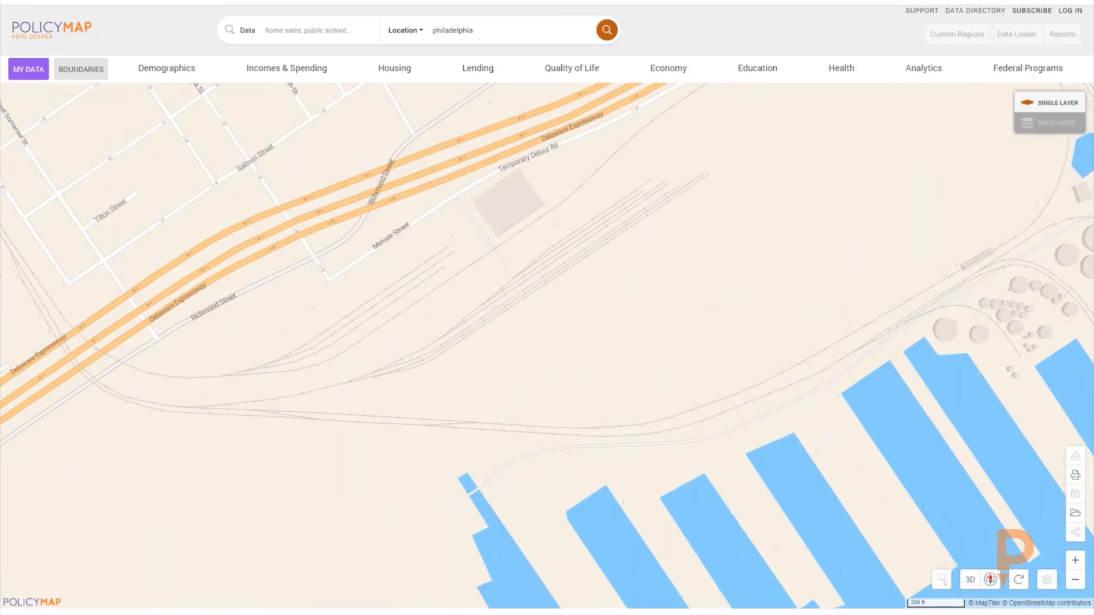
left_click_drag(626, 376, 908, 374)
mouse_move(391, 450)
left_mouse_down()
mouse_move(553, 438)
mouse_move(877, 285)
left_mouse_up()
left_click_drag(632, 575, 669, 442)
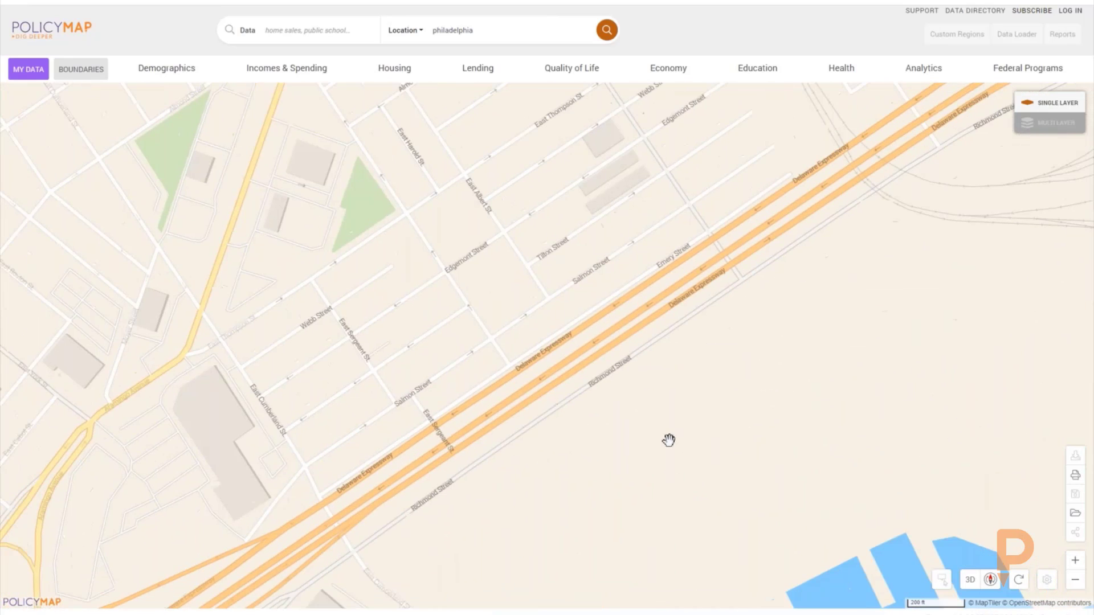
- Inspect the road labels, one-way arrows and large buildings around Richmond Street, North Beach Street and the Aramingo Avenue interchange
left_click_drag(678, 485, 848, 296)
scroll(647, 340, "up", 2)
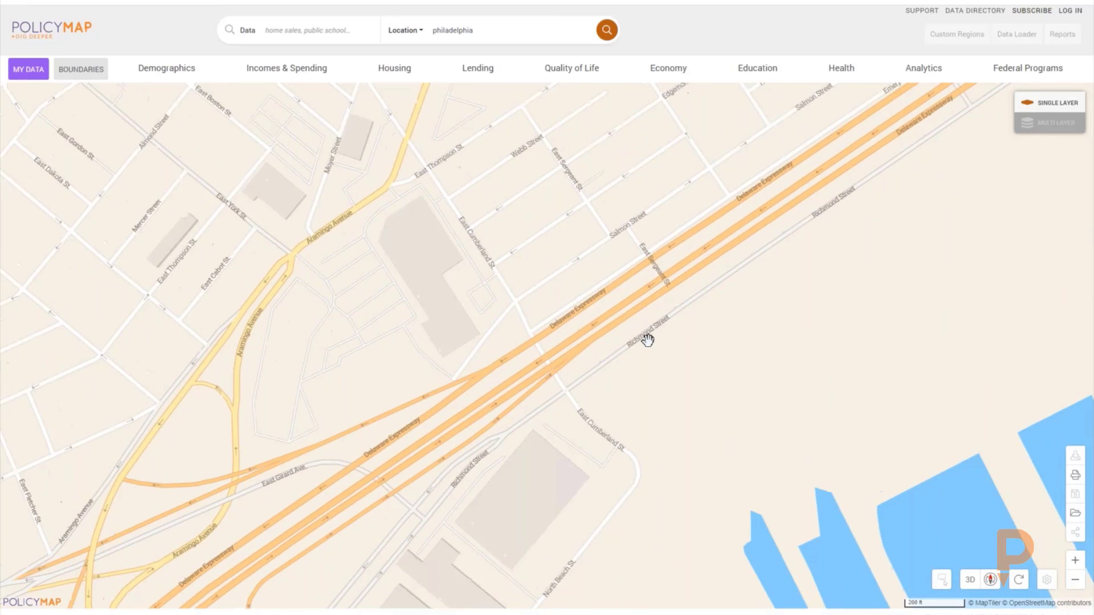
left_click_drag(615, 412, 778, 262)
mouse_move(661, 444)
left_mouse_down()
mouse_move(708, 351)
mouse_move(733, 390)
mouse_move(769, 325)
left_mouse_up()
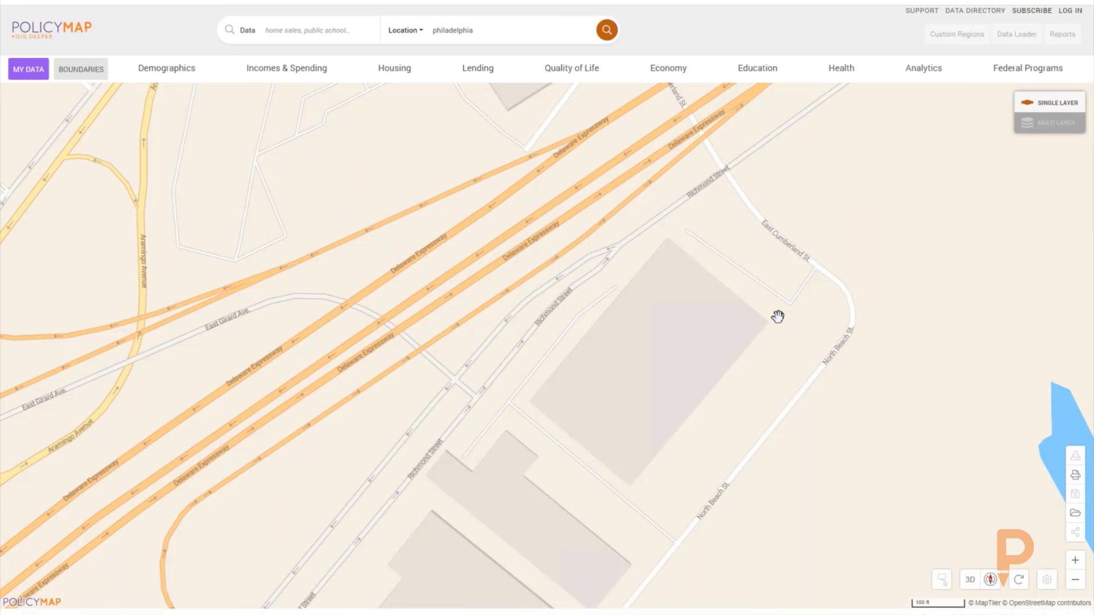
left_click_drag(740, 410, 786, 324)
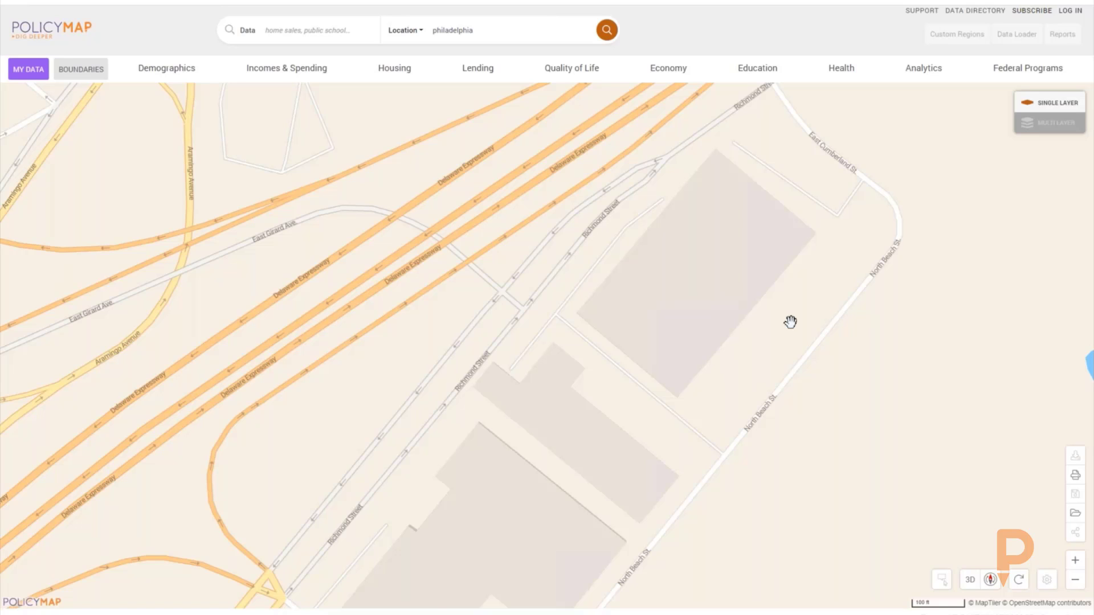
scroll(790, 321, "down", 4)
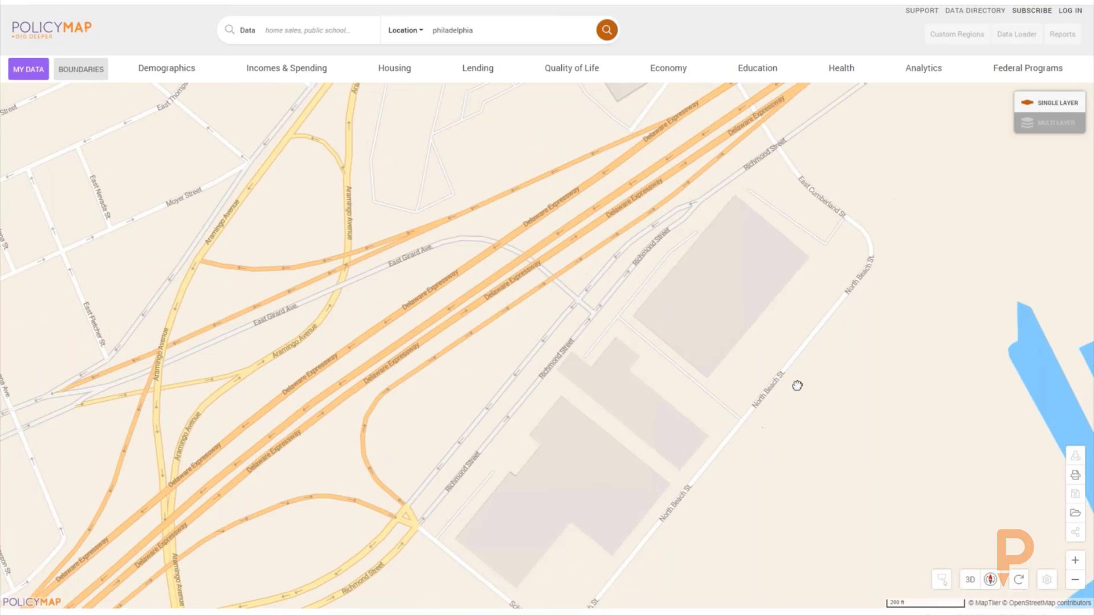
left_click_drag(797, 386, 852, 313)
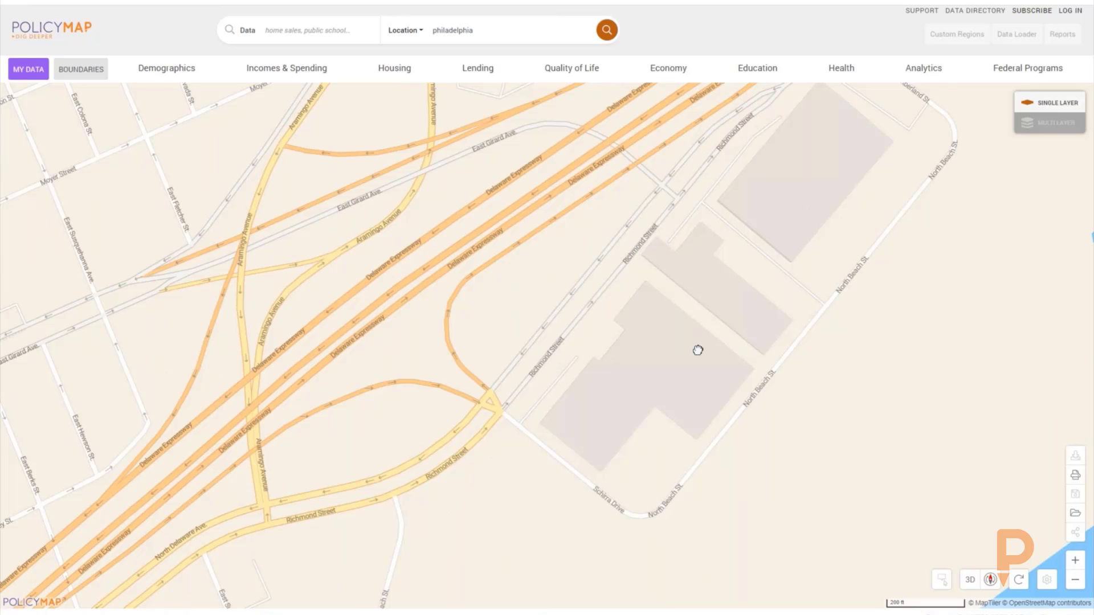
left_click_drag(699, 350, 928, 381)
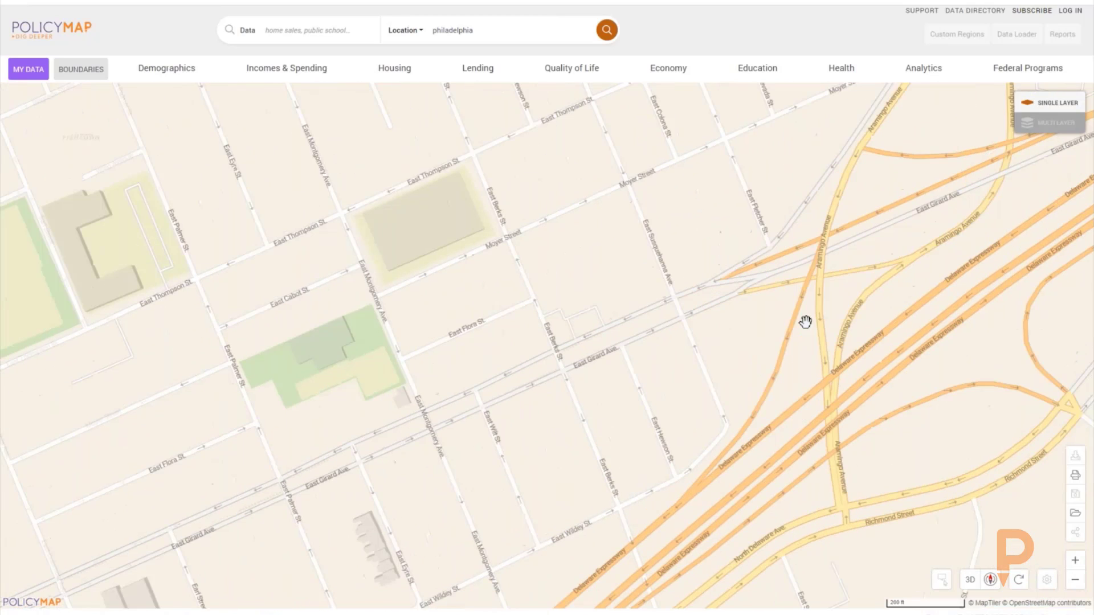
- Inspect the residential streets, parks and buildings from East Girard Avenue down to North Delaware Avenue
scroll(805, 319, "up", 2)
left_click_drag(692, 379, 874, 342)
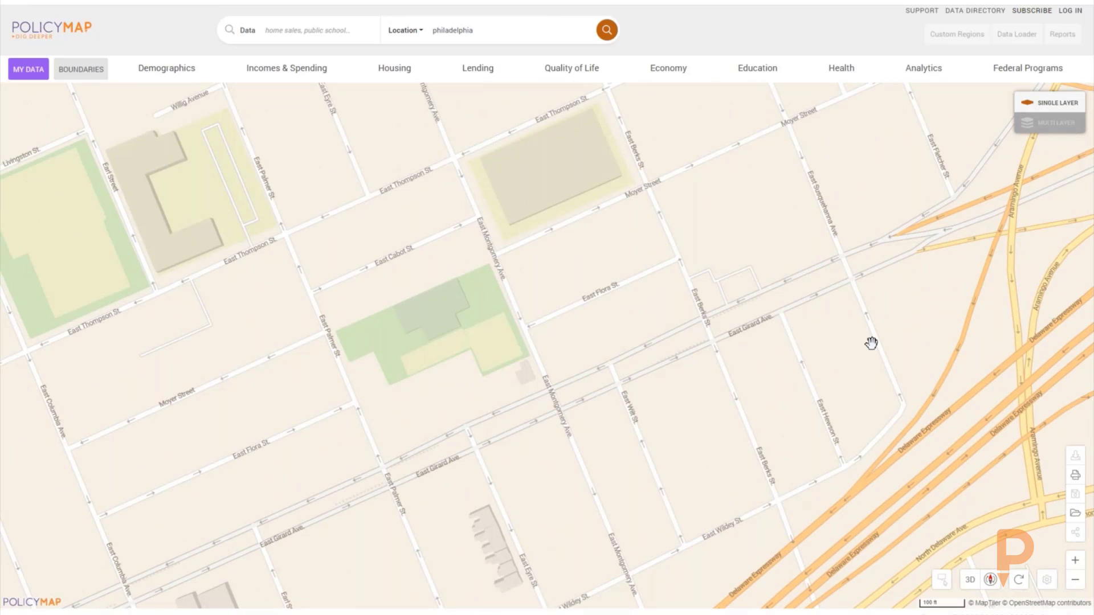
left_click_drag(852, 349, 993, 273)
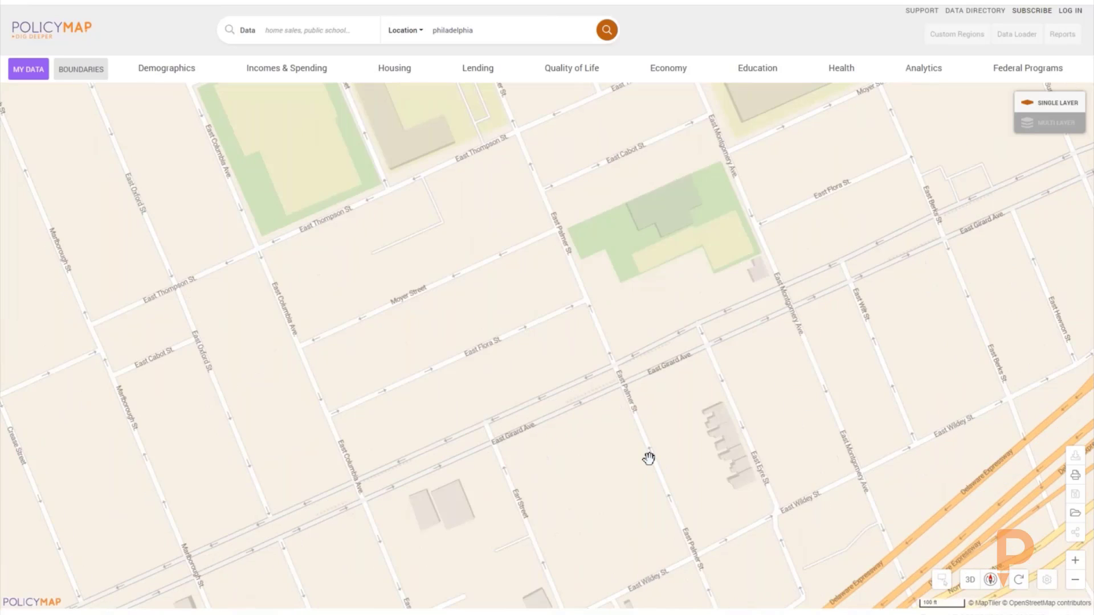
left_click_drag(684, 387, 778, 215)
left_click_drag(712, 357, 615, 257)
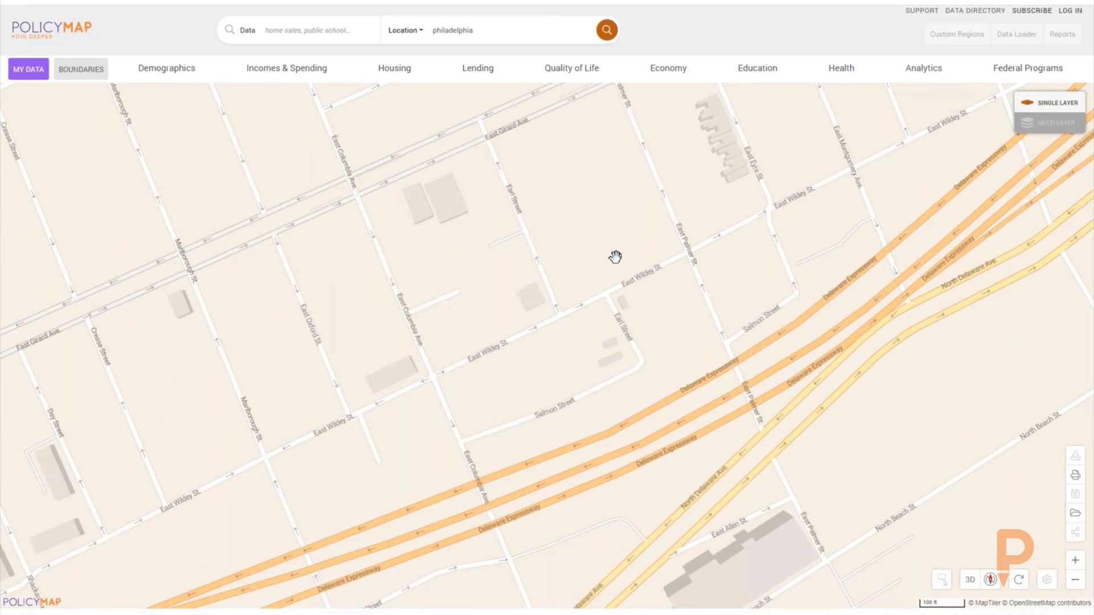
left_click_drag(737, 395, 745, 283)
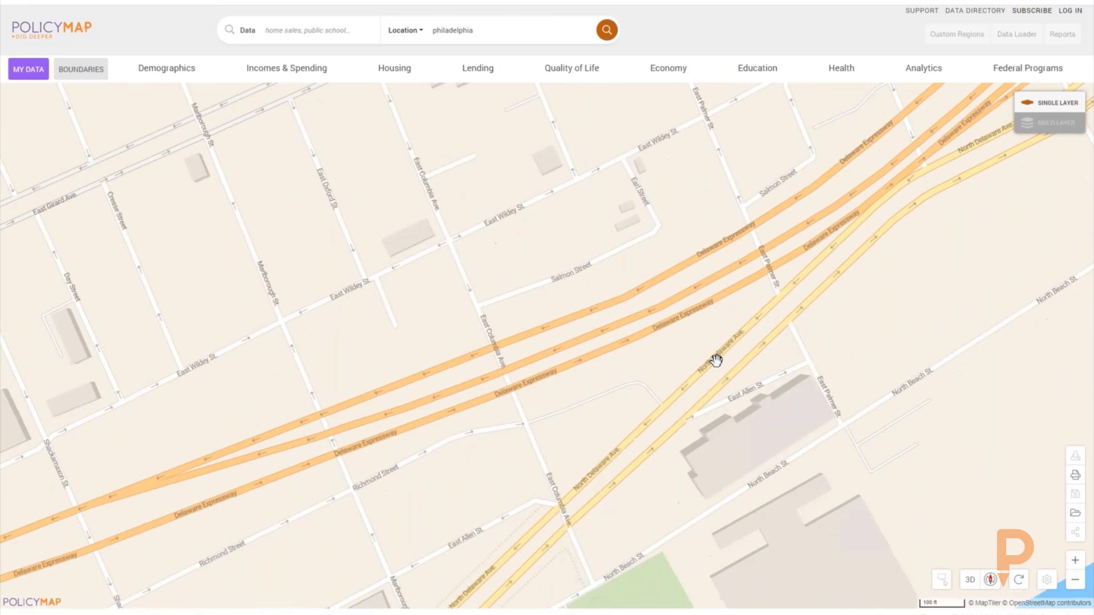
- Survey the neighborhoods from Fishtown and Northern Liberties west to North Broad Street and Francisville
scroll(716, 360, "down", 5)
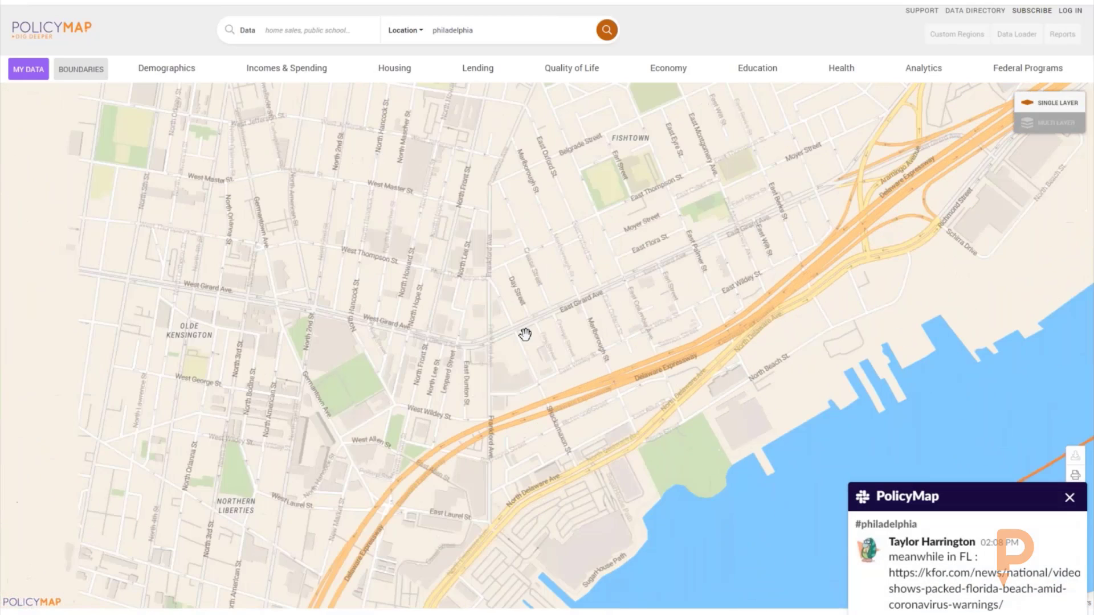
left_click_drag(759, 290, 1027, 236)
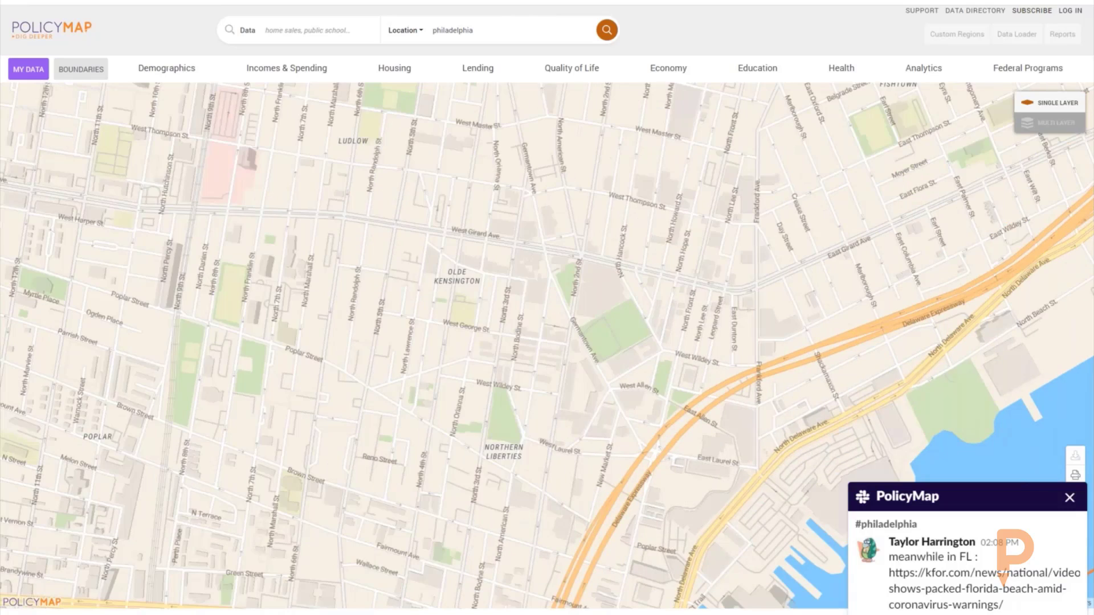
left_click_drag(598, 331, 922, 317)
left_click_drag(604, 279, 911, 375)
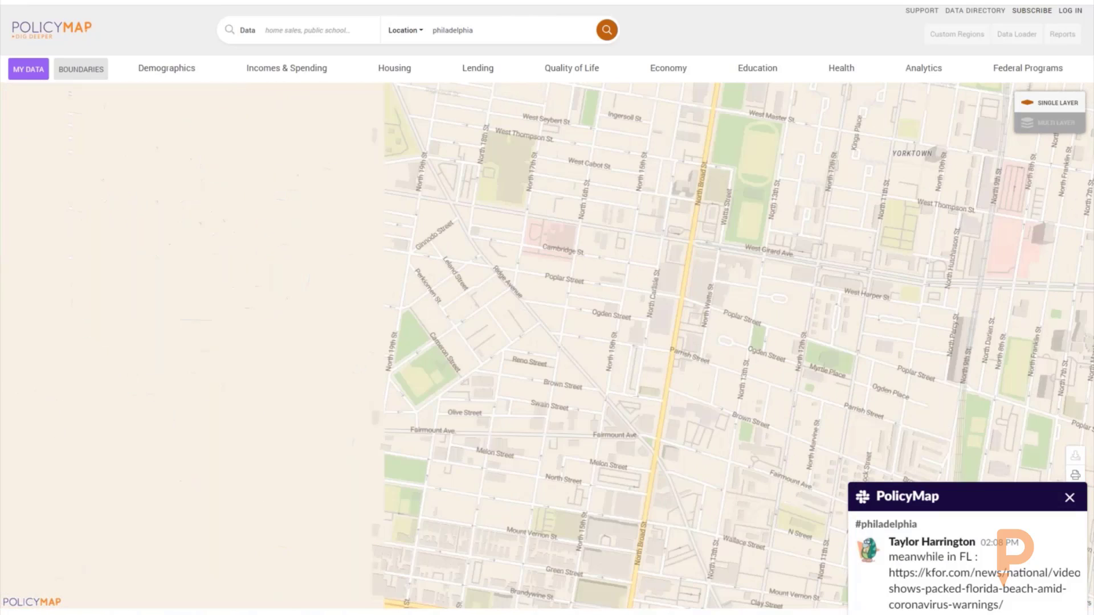
left_click_drag(534, 456, 637, 365)
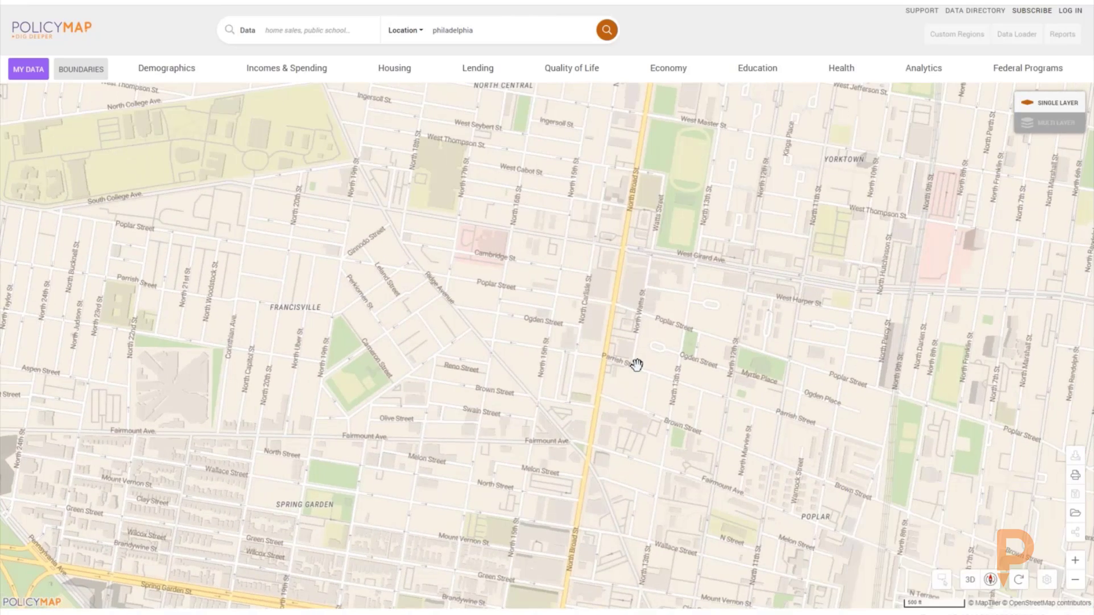
- View the buildings around North Broad and Poplar Streets in 3D at a 60° angle and return the angle to 0°
scroll(636, 364, "up", 5)
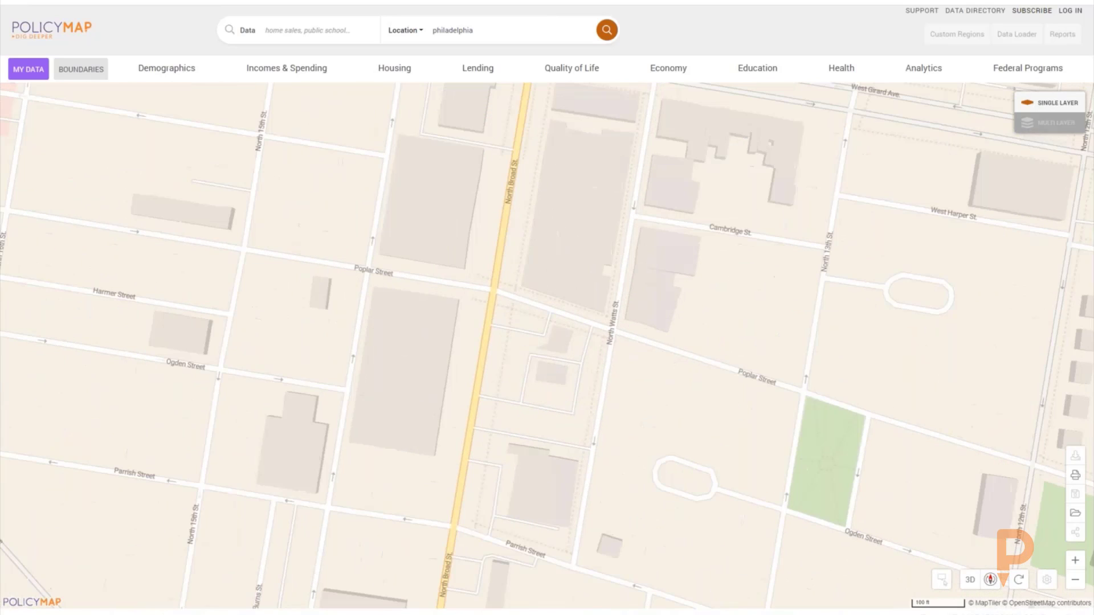
left_click(967, 580)
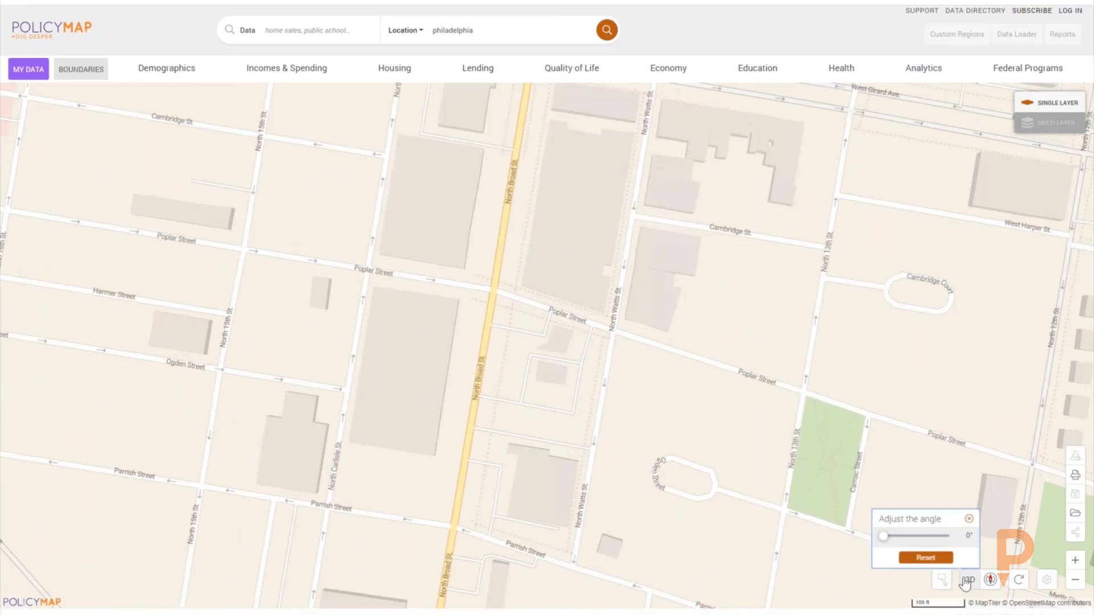
left_click_drag(906, 539, 951, 537)
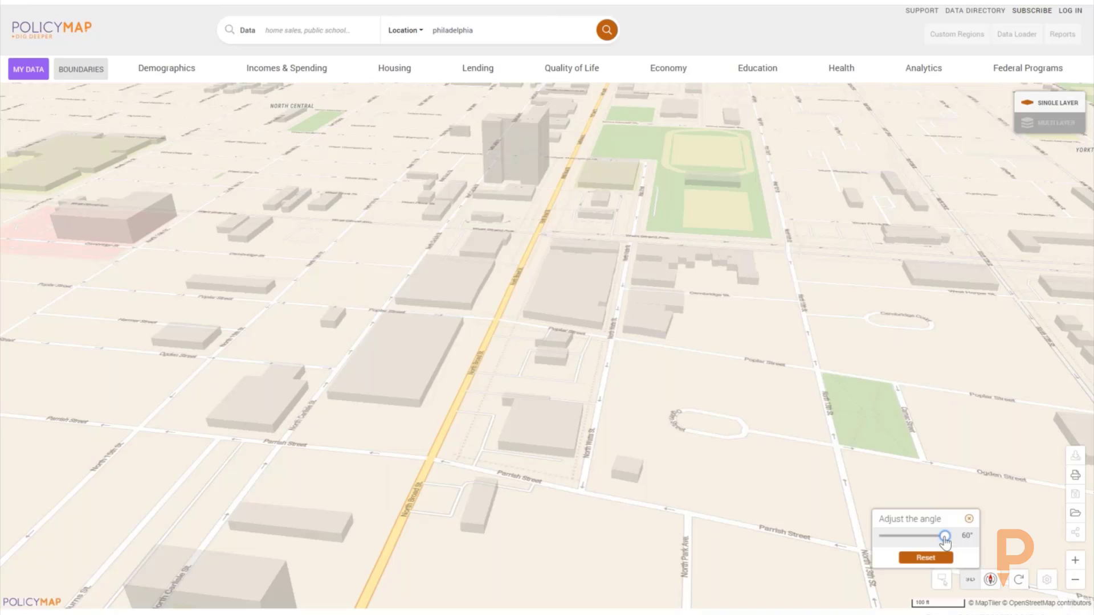
left_click_drag(944, 536, 880, 537)
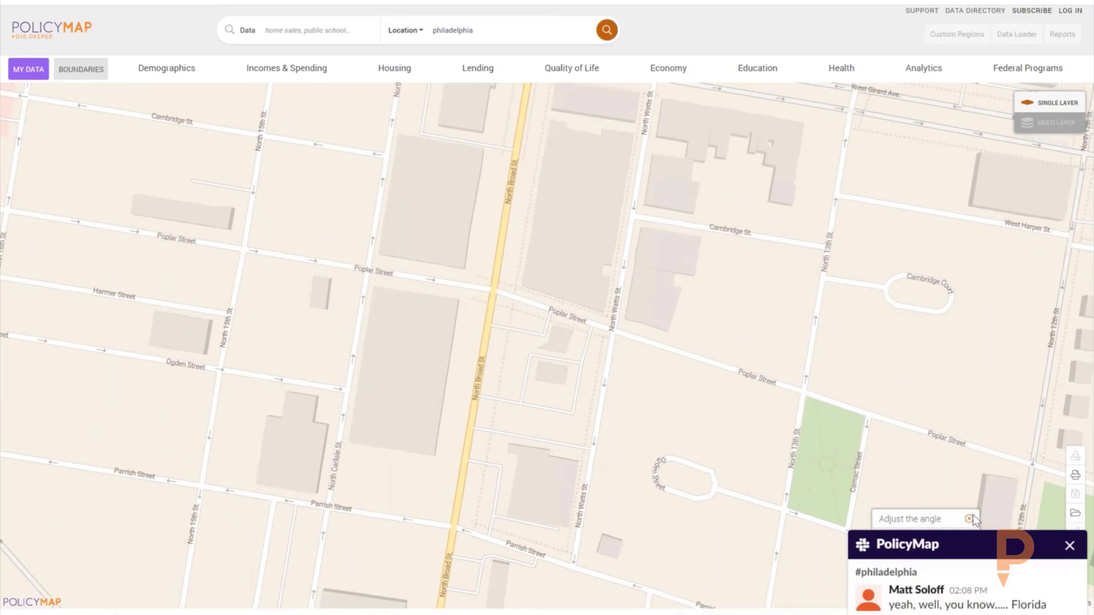
left_click(1069, 548)
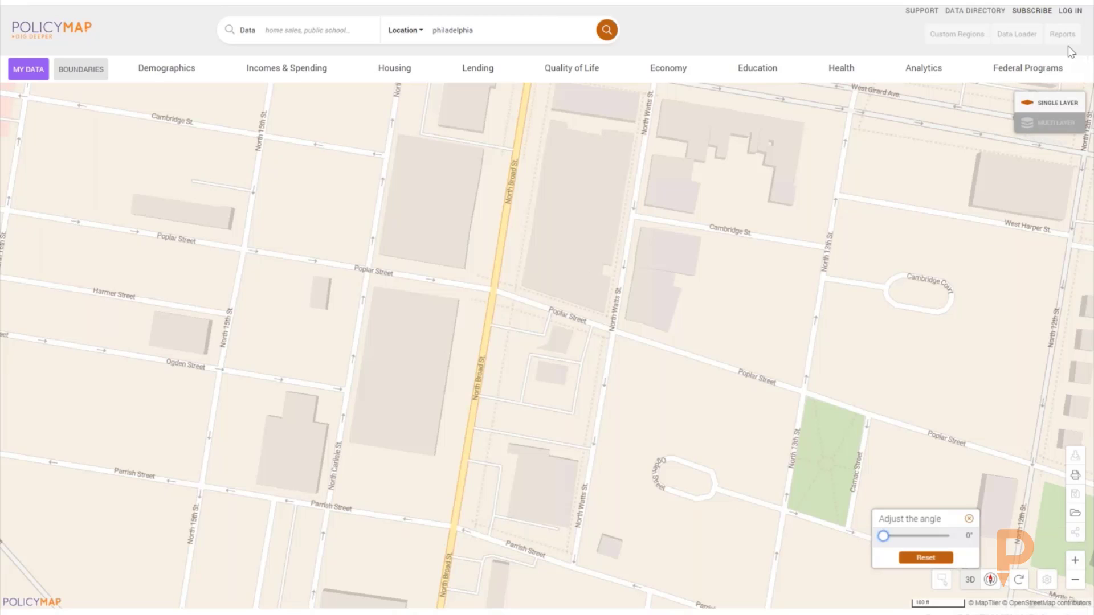
- Log in to the account with the prefilled e-mail and password
left_click(1069, 10)
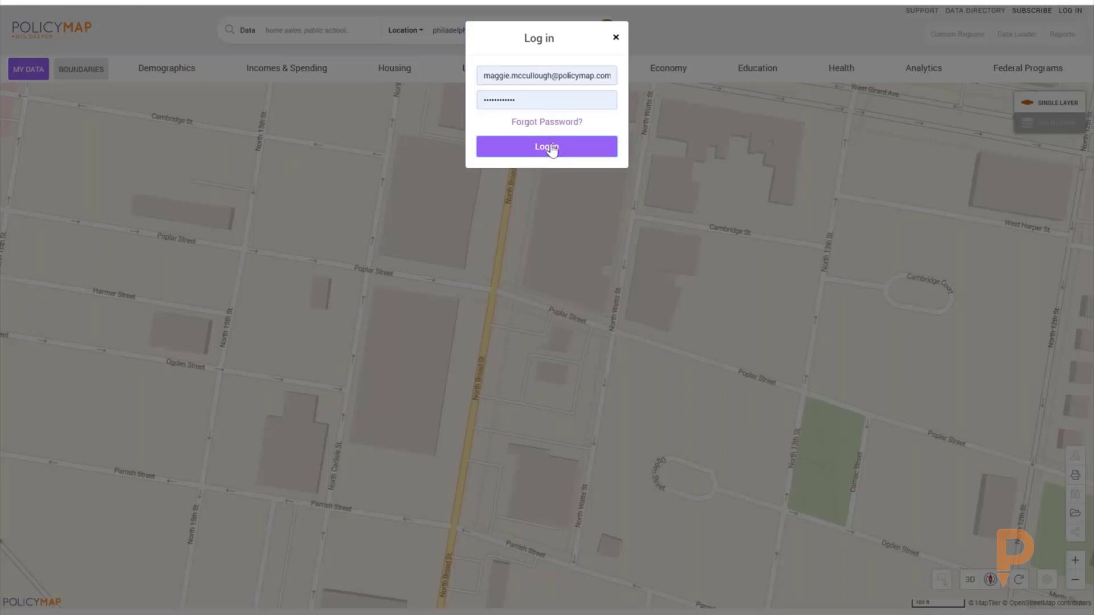
left_click(547, 146)
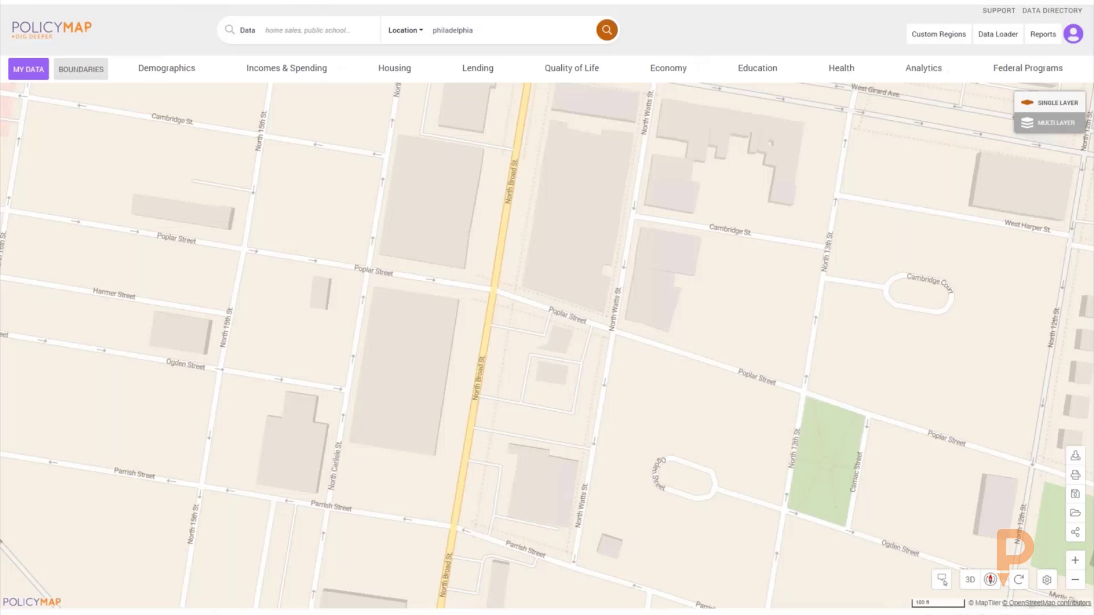
- Hide and restore the Buildings and Road Labels features one after the other in the base map settings
left_click(1046, 581)
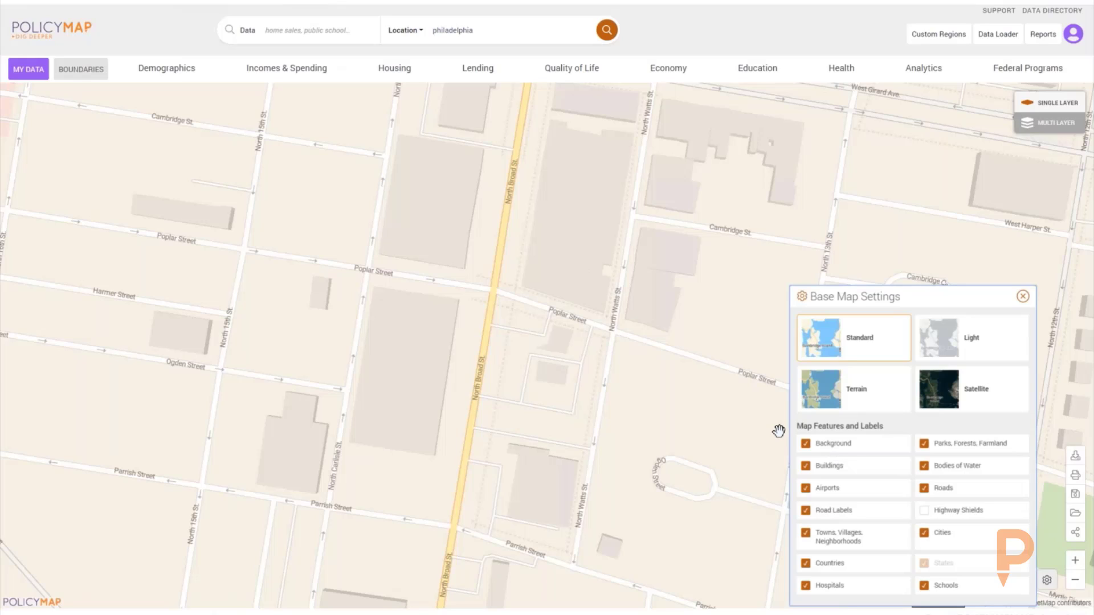
left_click(806, 466)
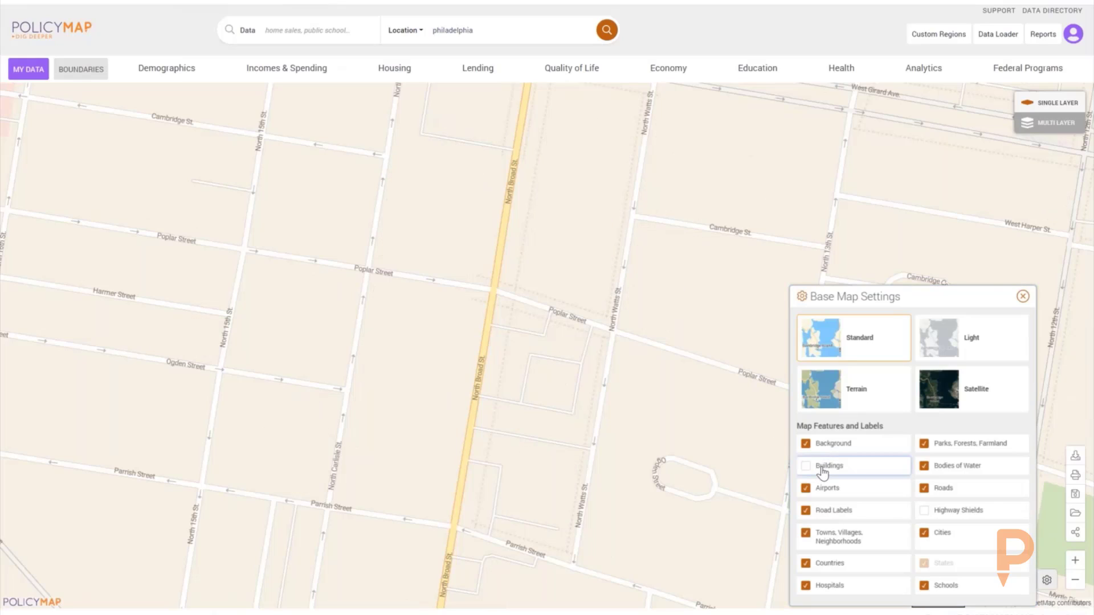
left_click(822, 472)
left_click(821, 512)
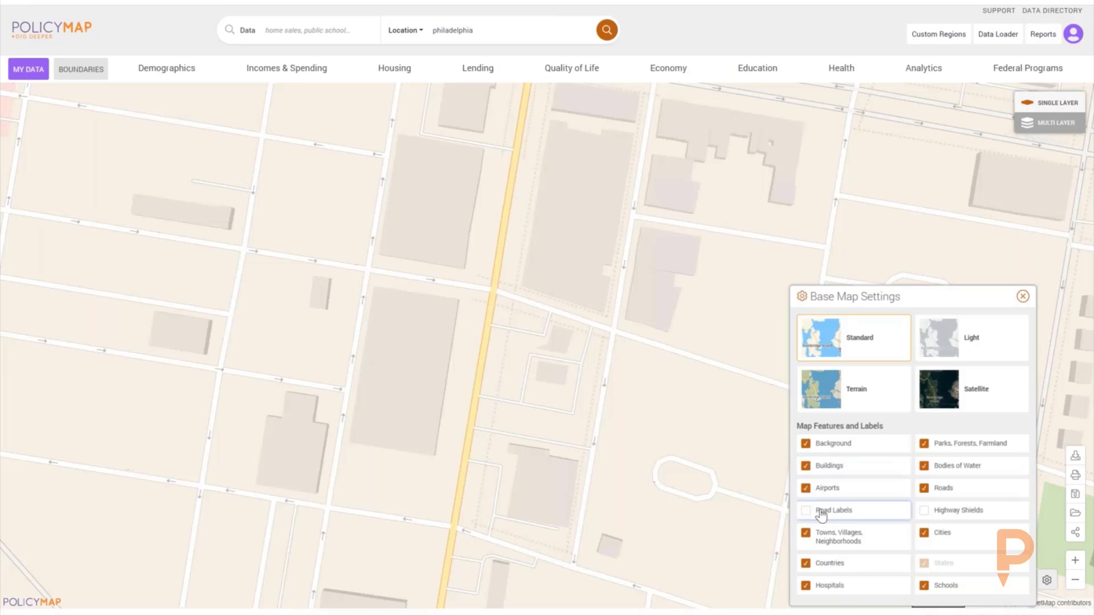
left_click(820, 515)
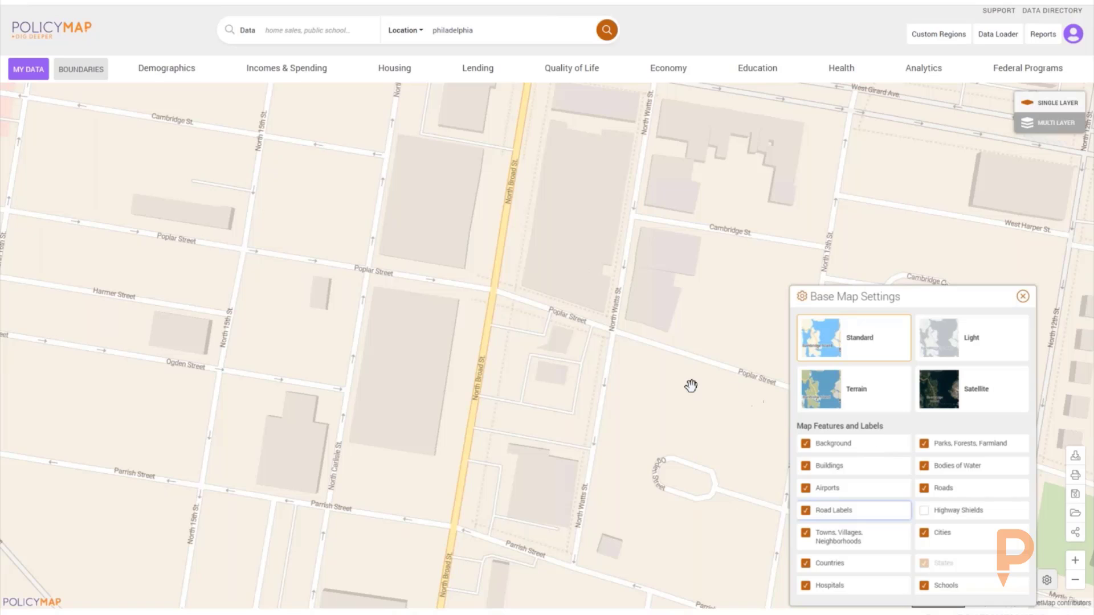
- Preview the Light and Terrain base maps, then return to Standard and close the base map settings
scroll(690, 386, "down", 3)
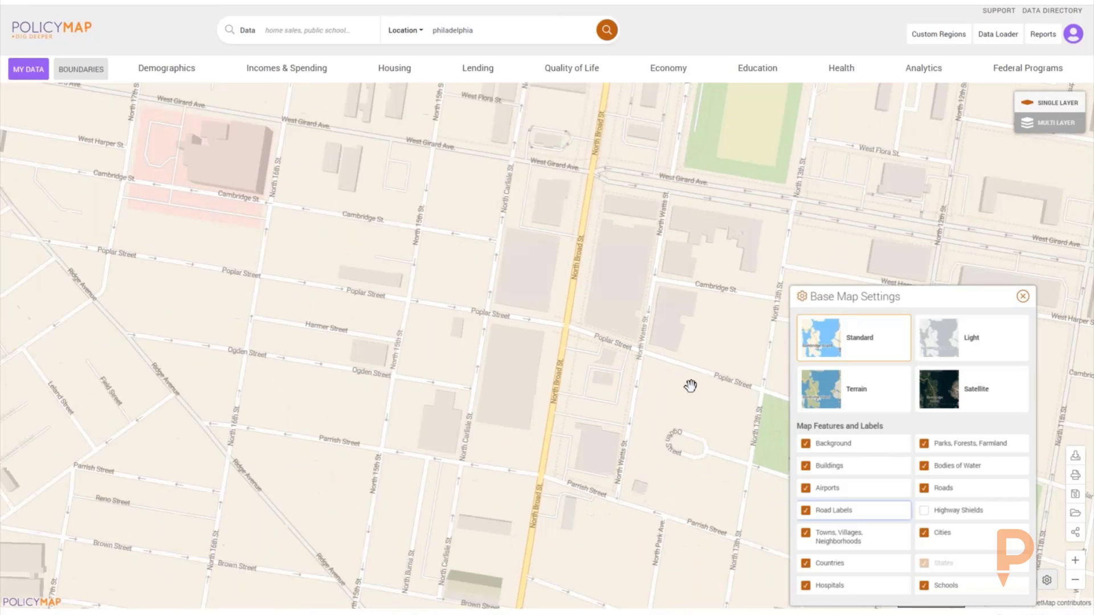
scroll(689, 386, "down", 2)
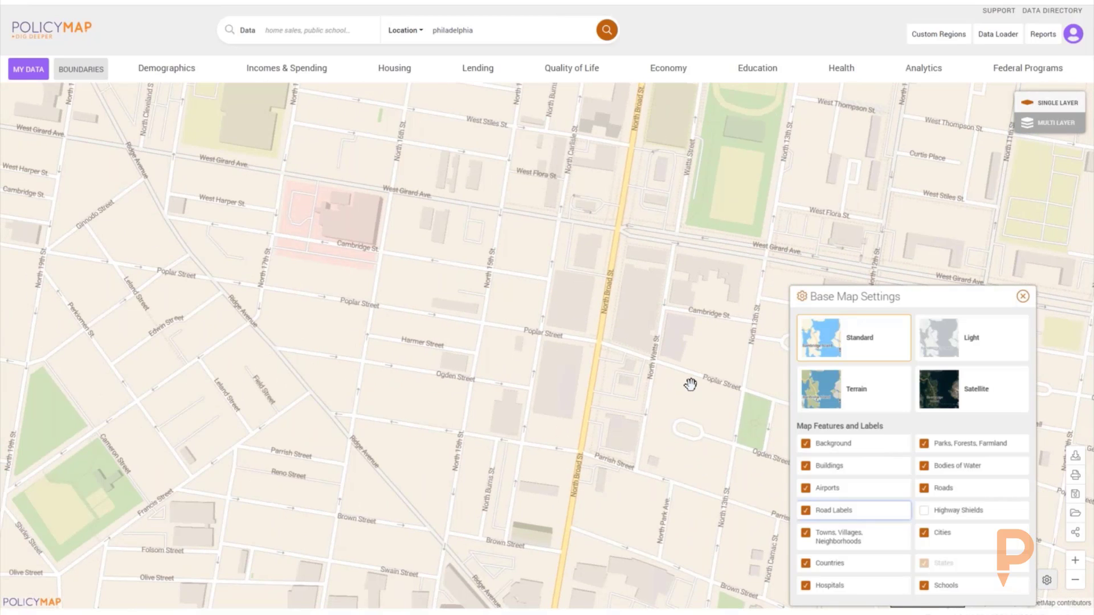
left_click(674, 387)
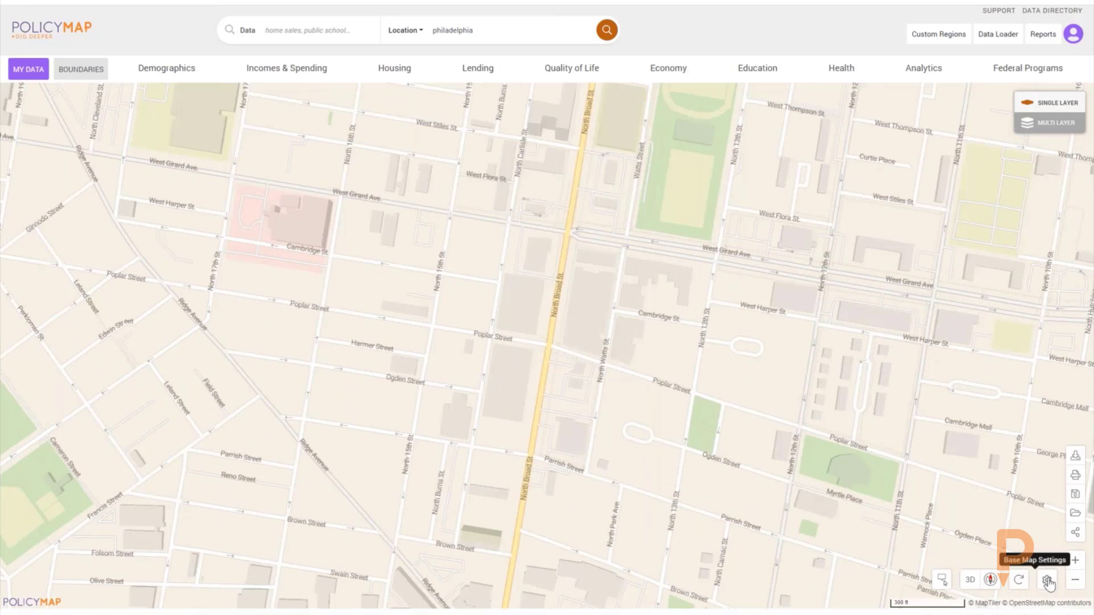
left_click(1047, 580)
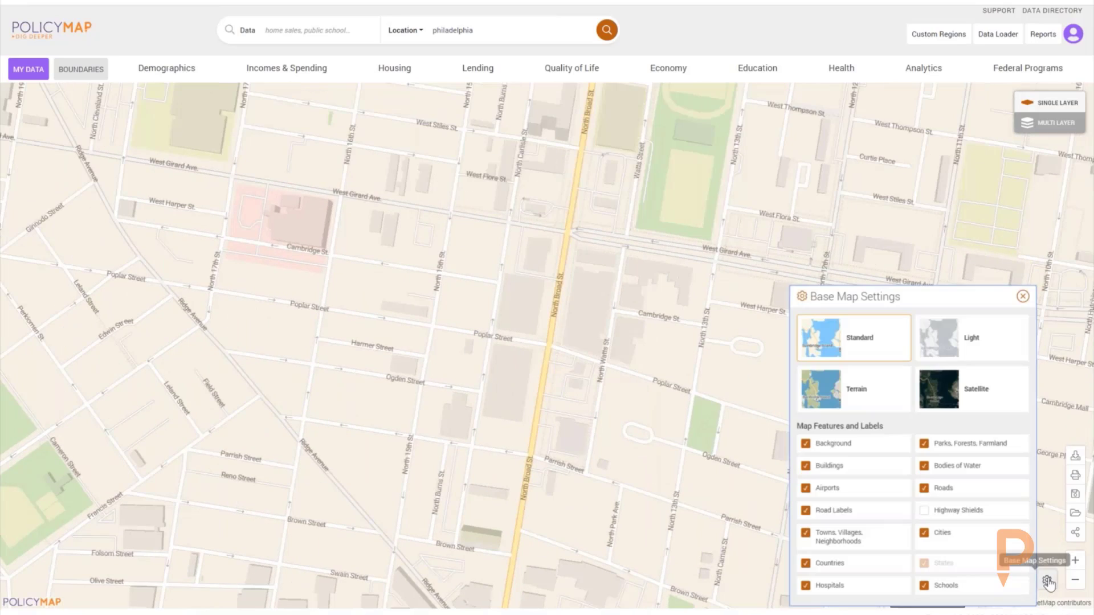
left_click(944, 353)
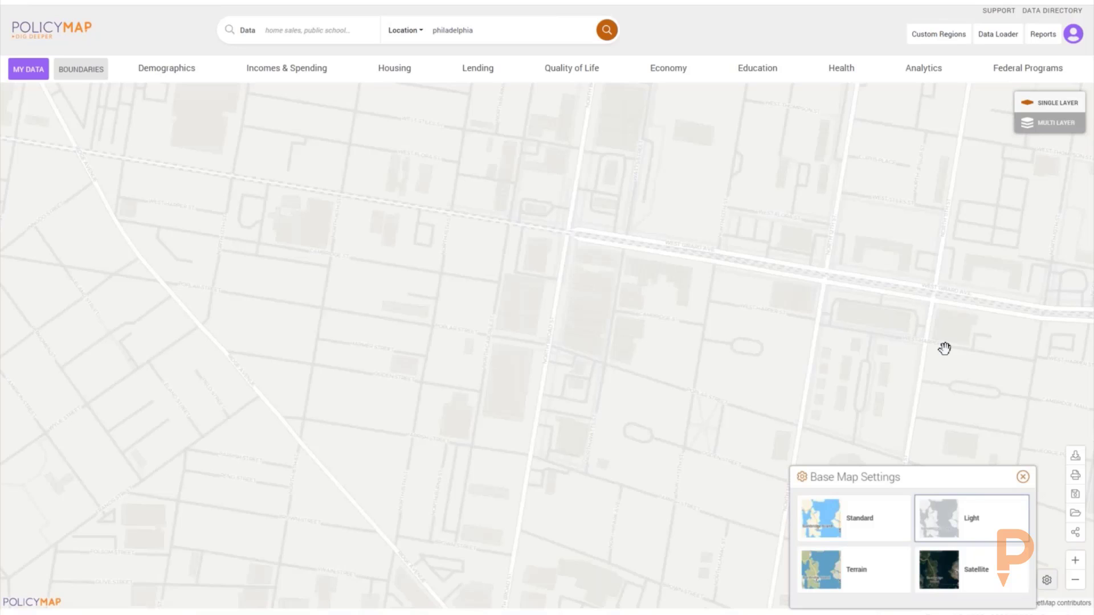
left_click(857, 571)
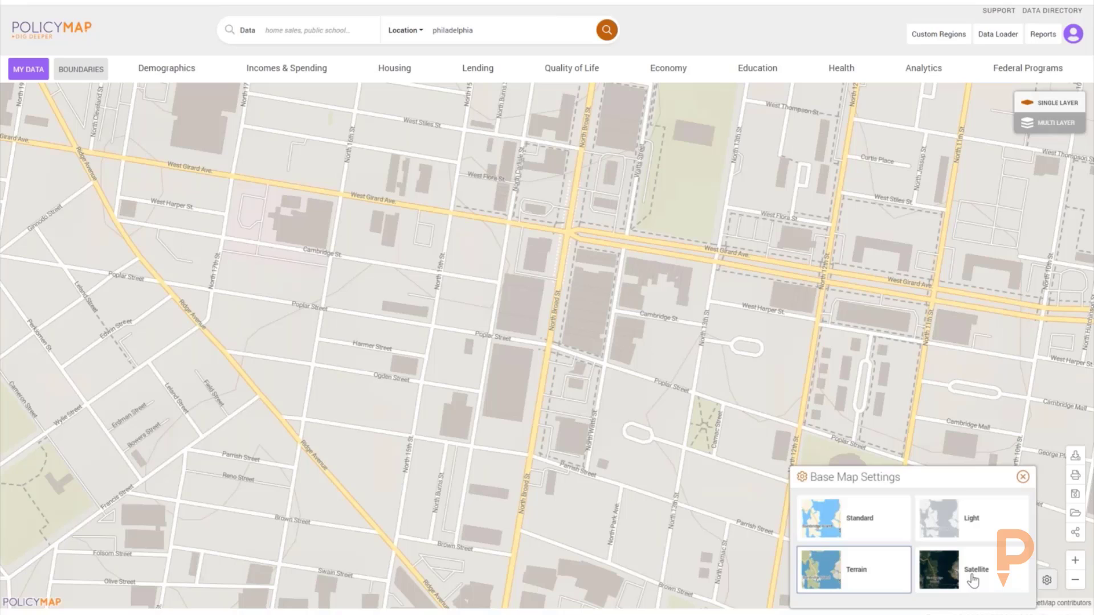
left_click(886, 518)
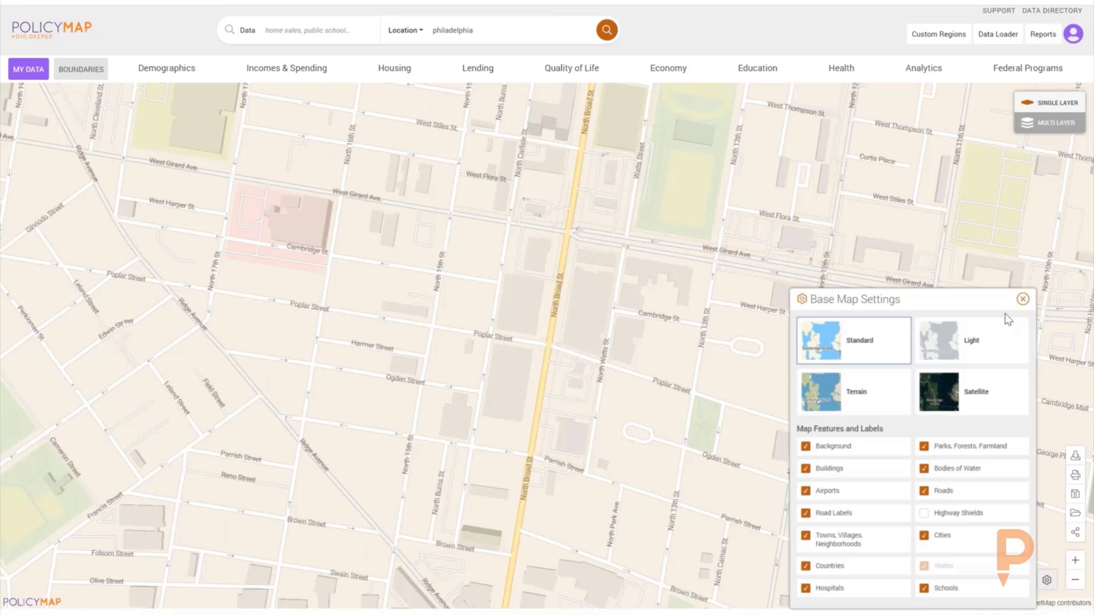
left_click(1022, 299)
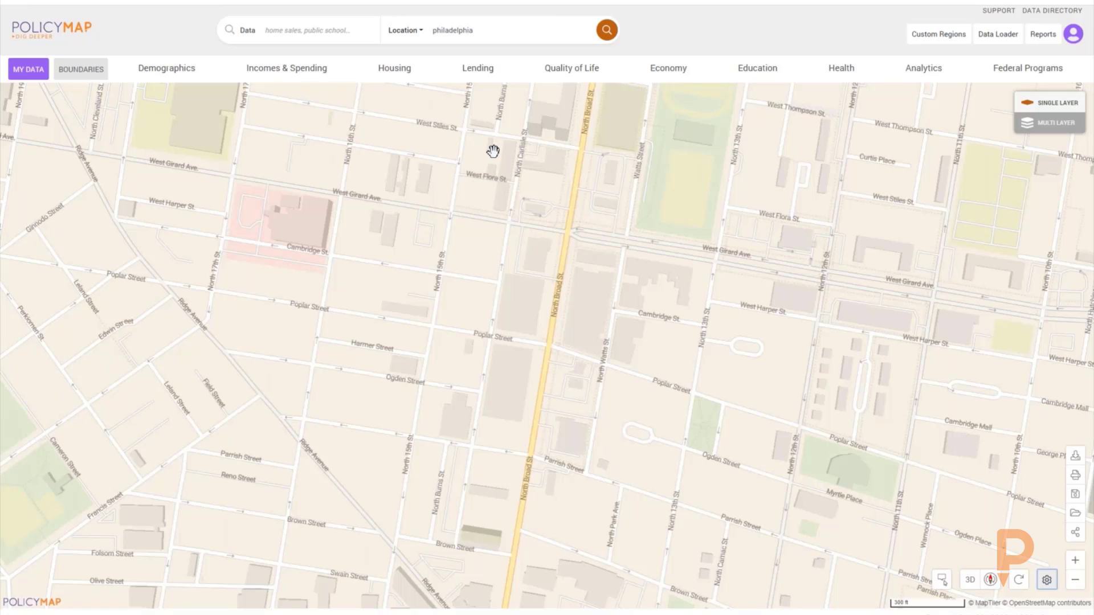
- Set the map location to Philadelphia, PA (City) and dismiss its location popup
left_click(484, 31)
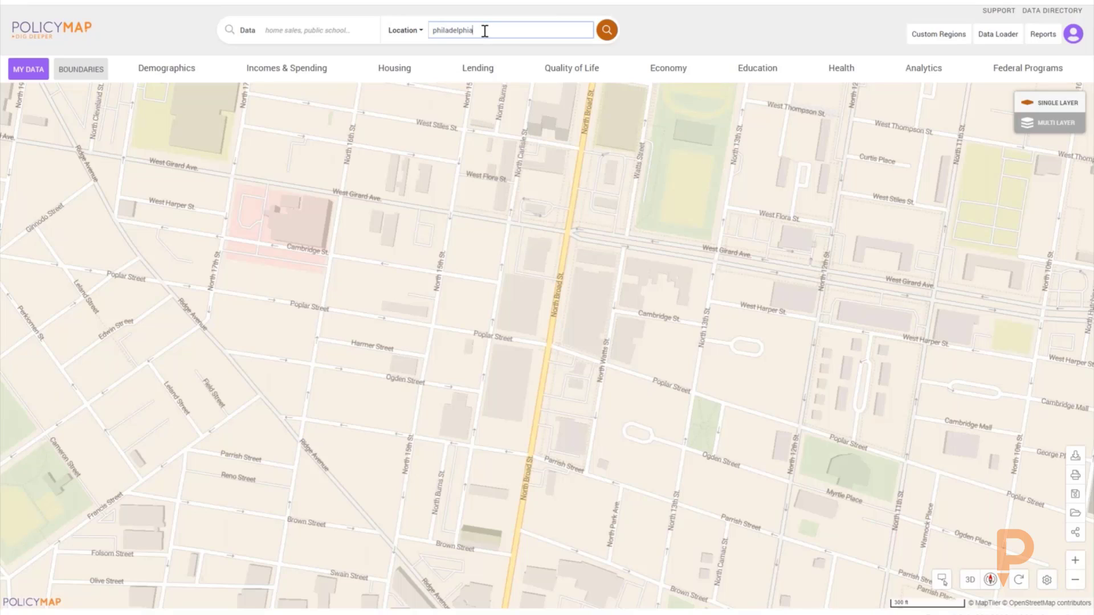
key("BackSpace")
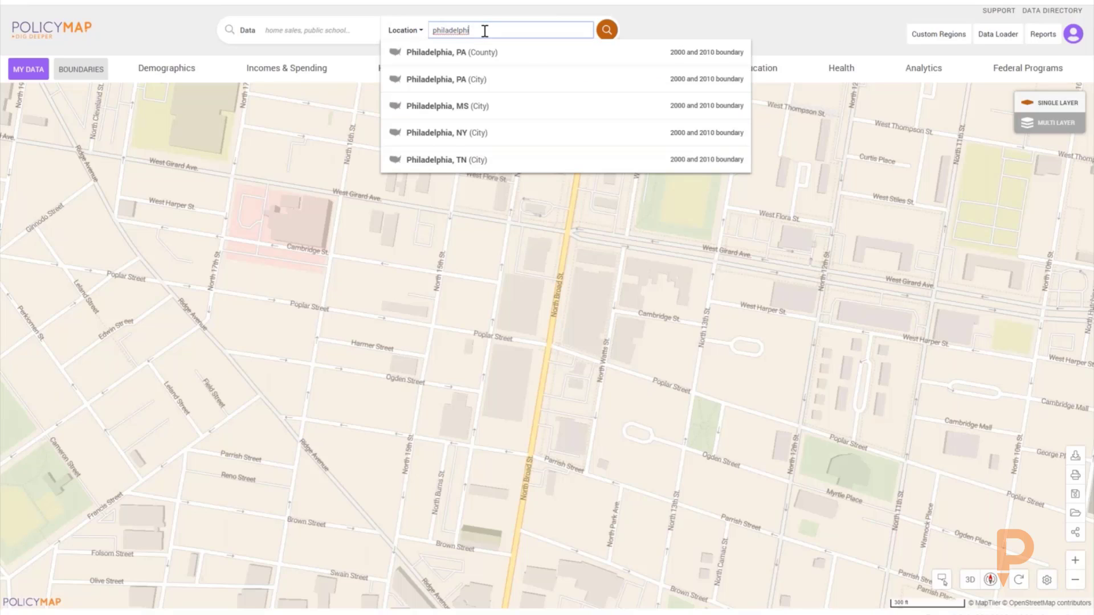
left_click(457, 80)
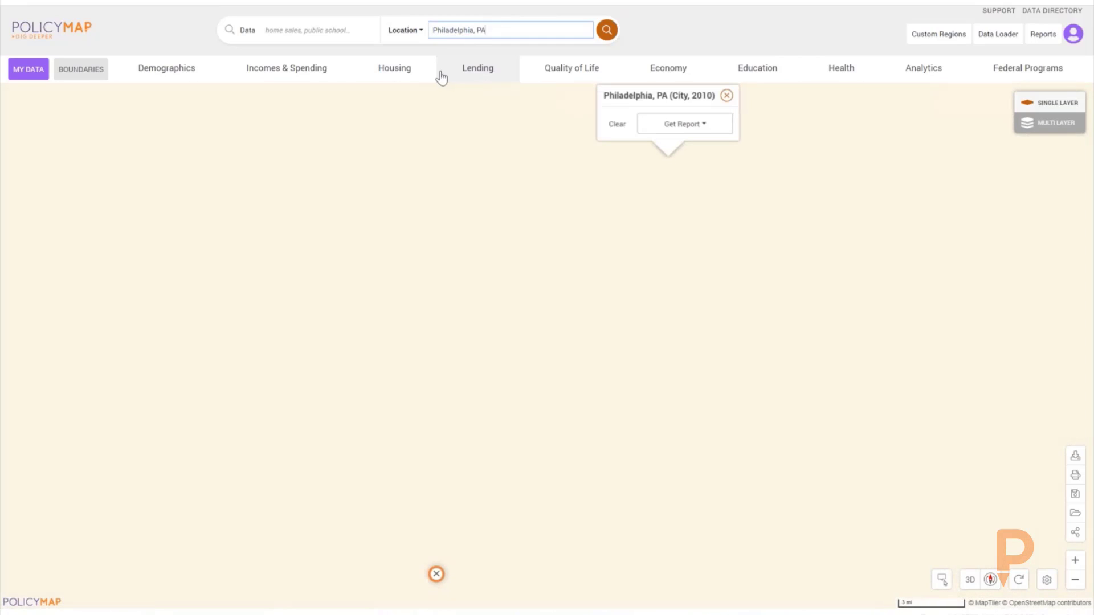
left_click(726, 95)
- Map the median household income for all households from the Incomes & Spending data
left_click(193, 68)
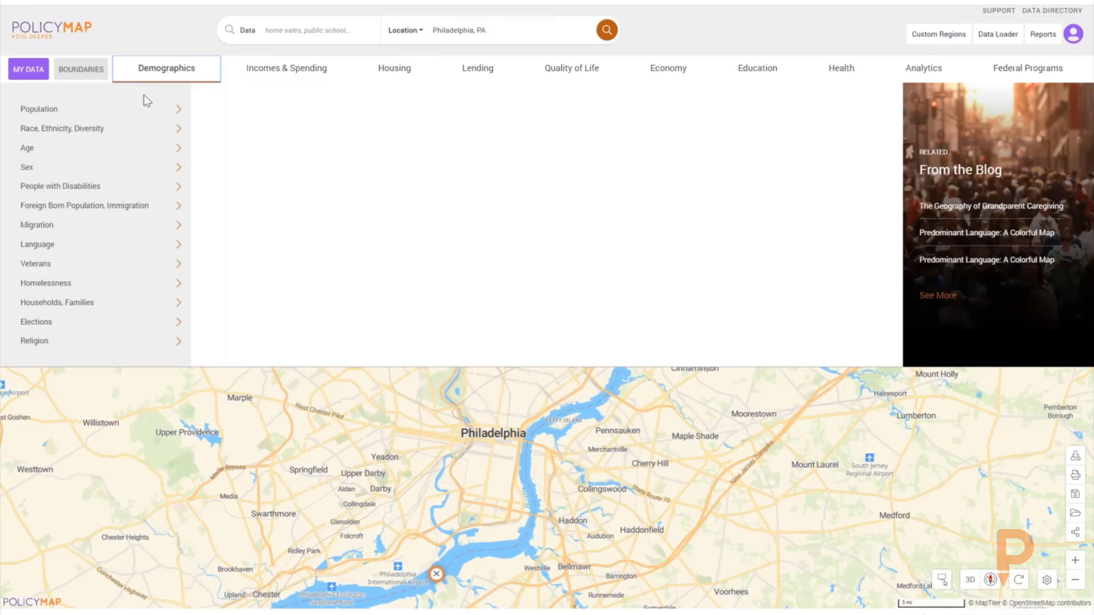
left_click(137, 139)
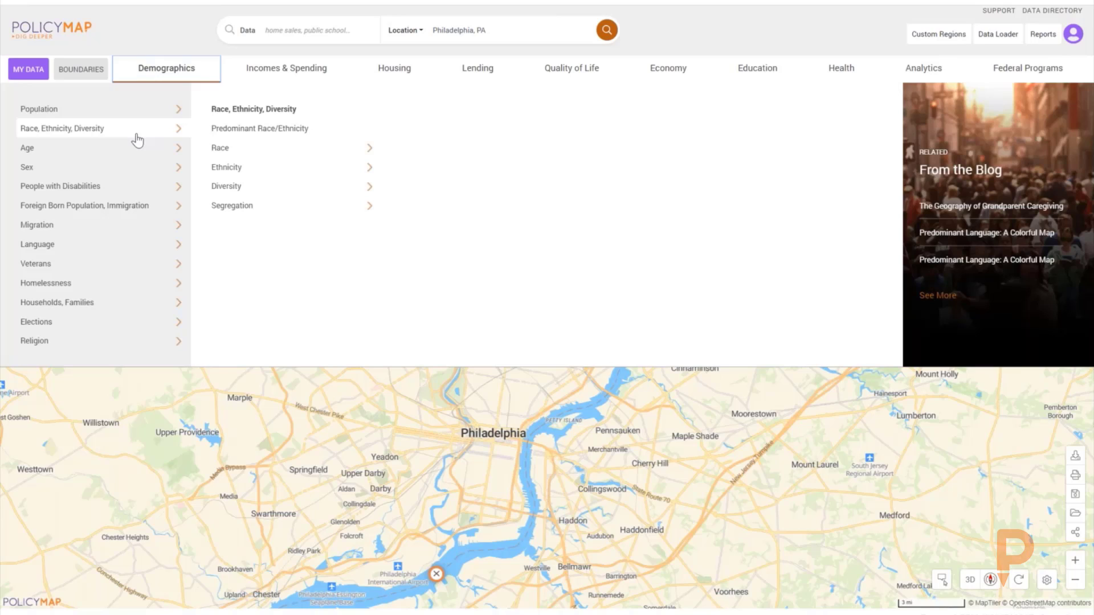
mouse_move(248, 82)
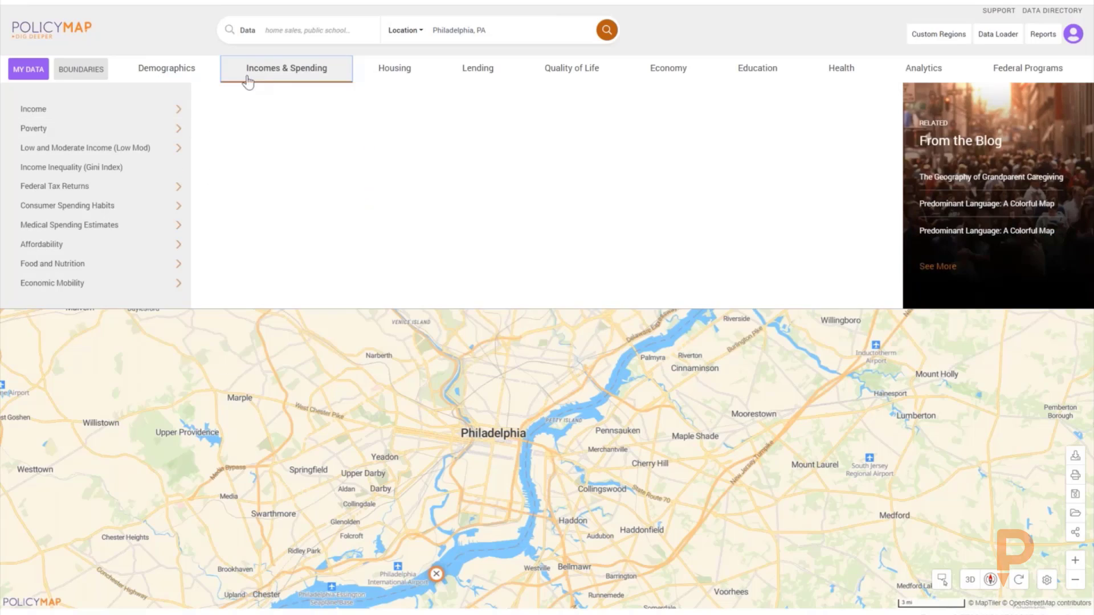
mouse_move(142, 117)
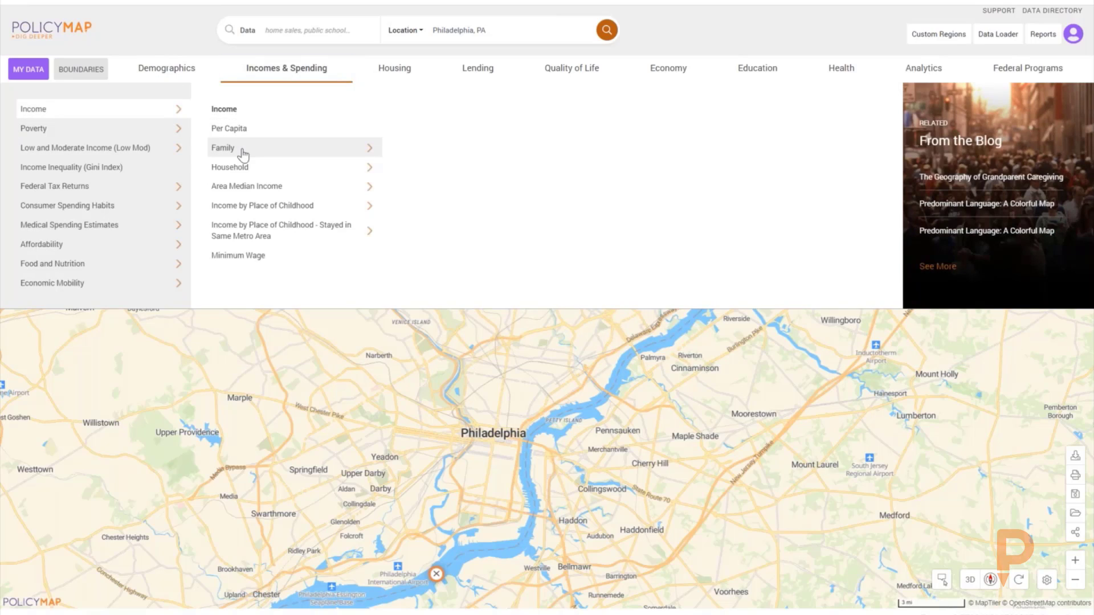
mouse_move(242, 168)
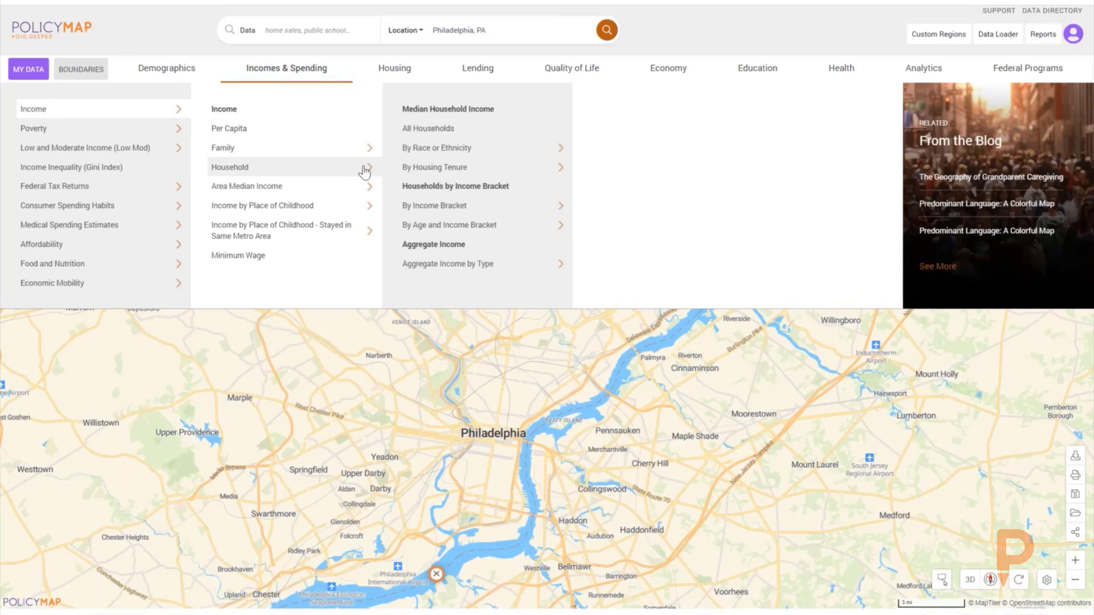
left_click(427, 130)
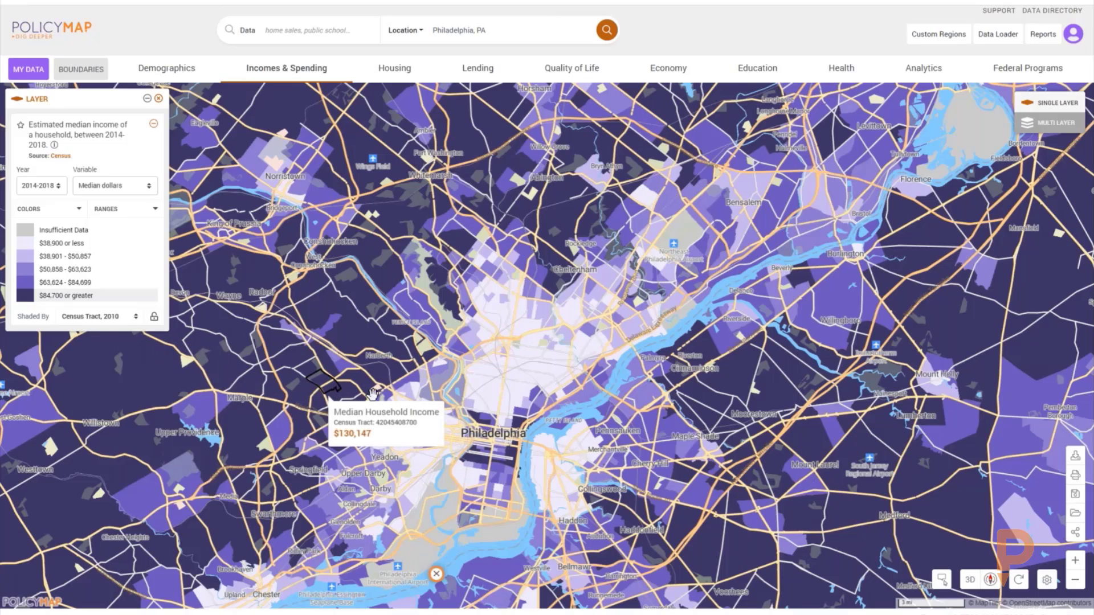
- Inspect the median household income shading around Philadelphia and Camden, and read the layer's data description
mouse_move(373, 393)
scroll(373, 393, "up", 3)
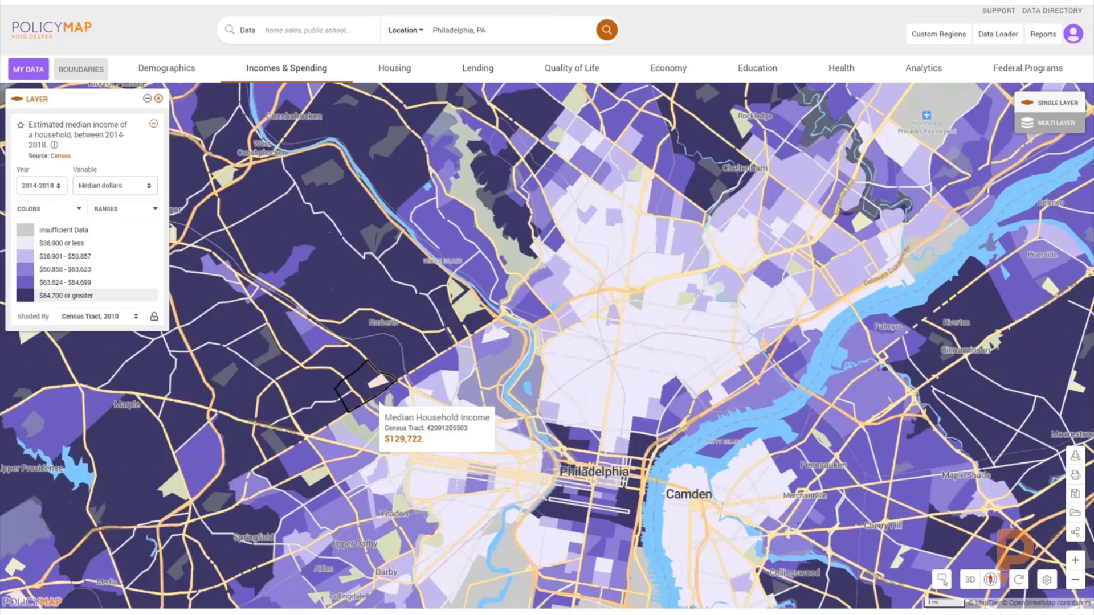
left_click_drag(424, 424, 351, 355)
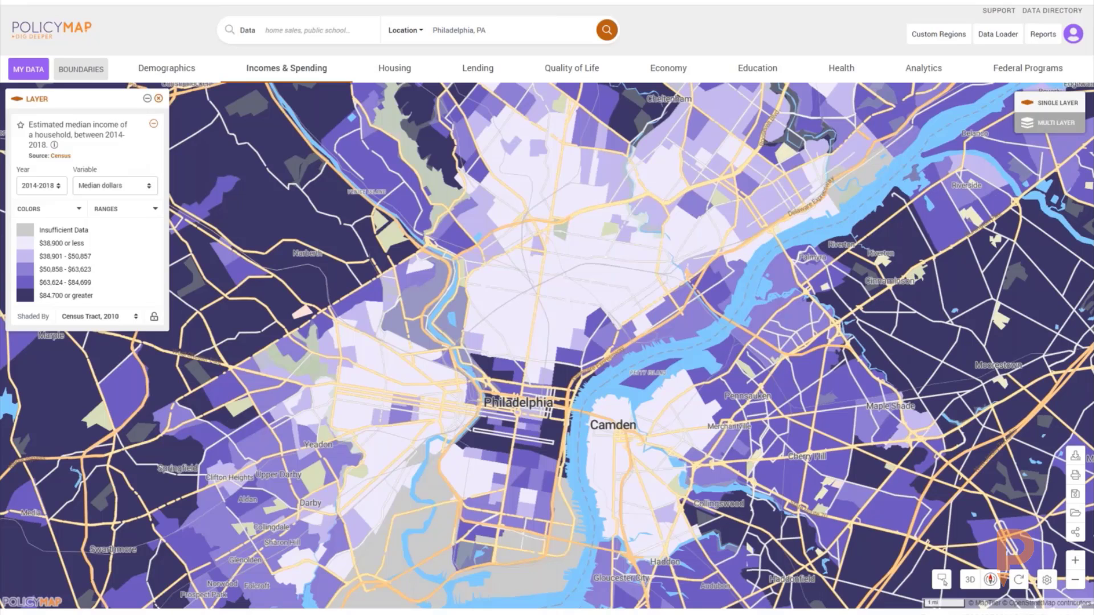
left_click(55, 146)
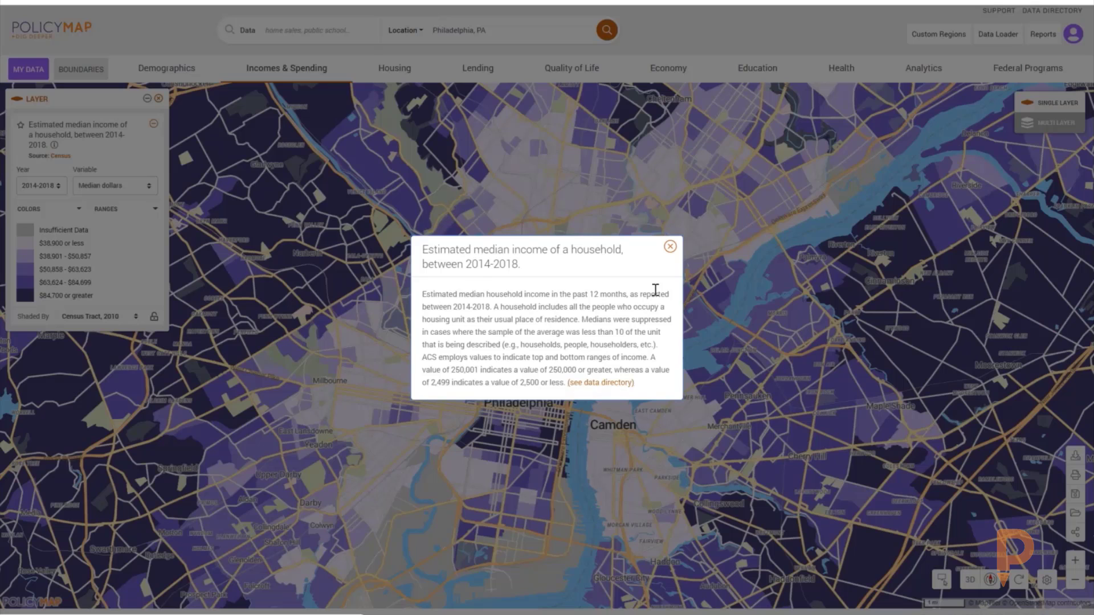
left_click(669, 249)
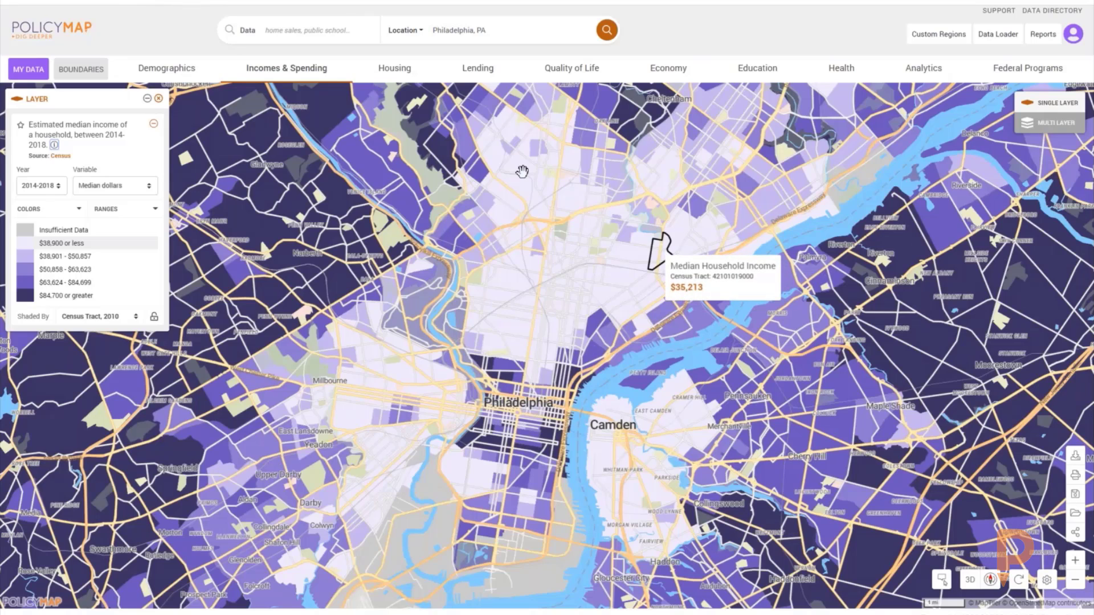
left_click(392, 68)
left_click(317, 72)
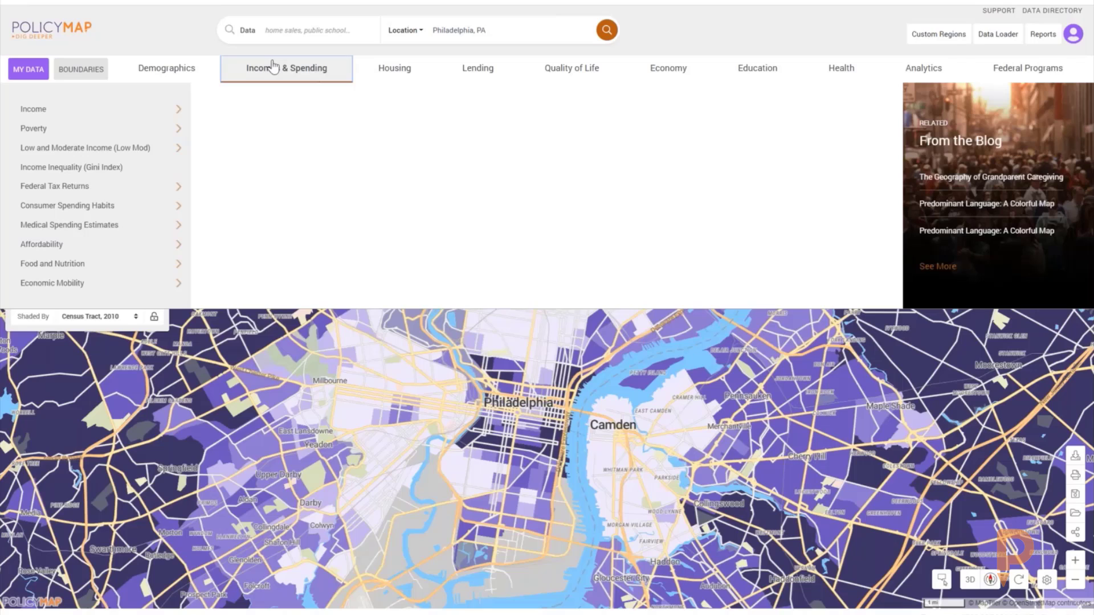
left_click(191, 69)
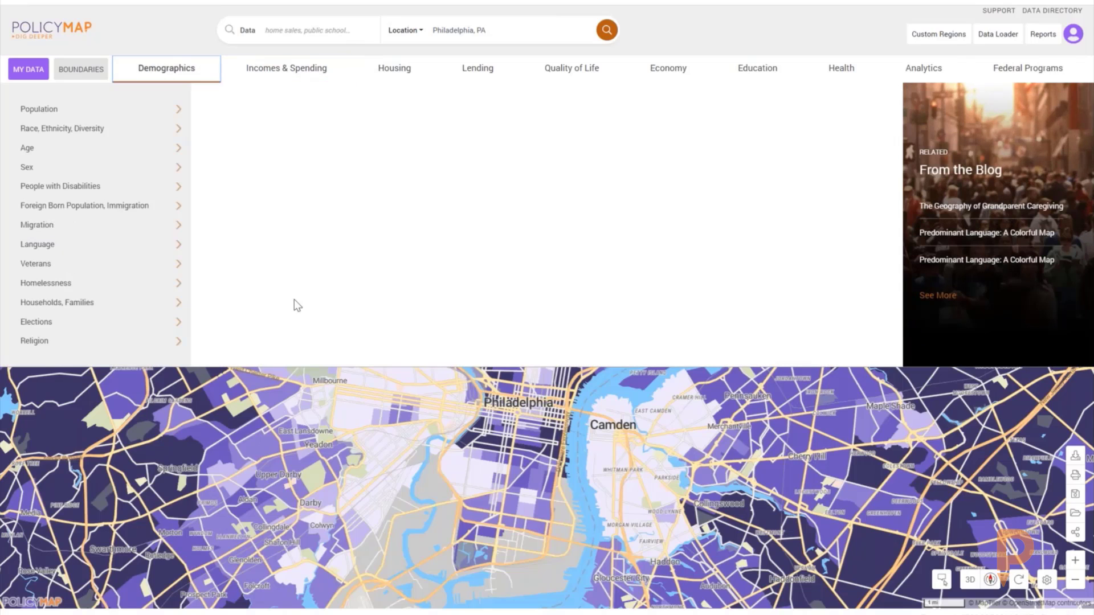
left_click(408, 418)
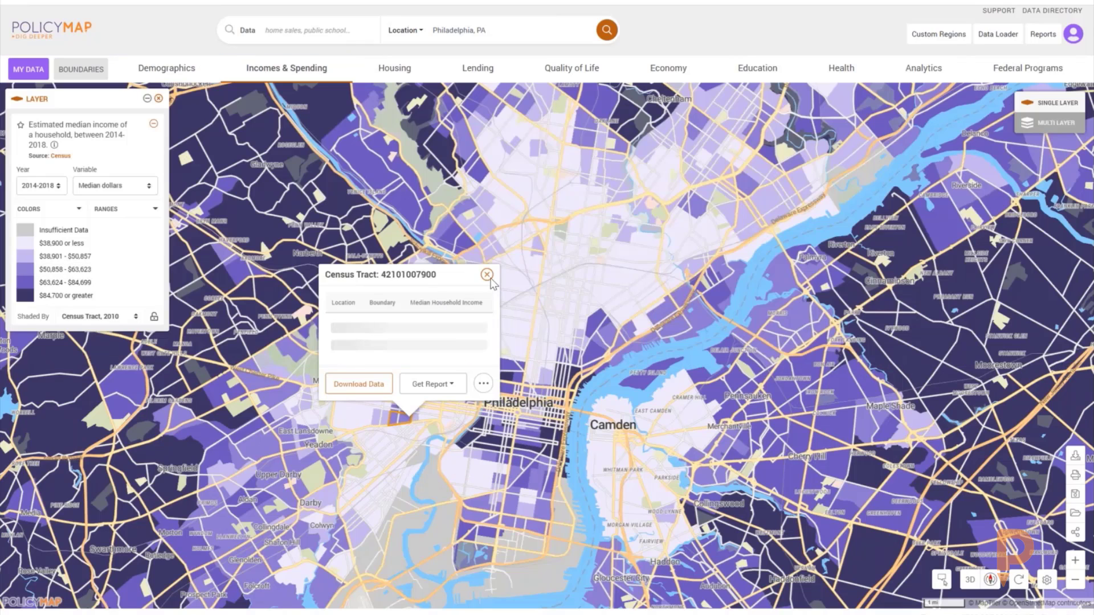
left_click(528, 155)
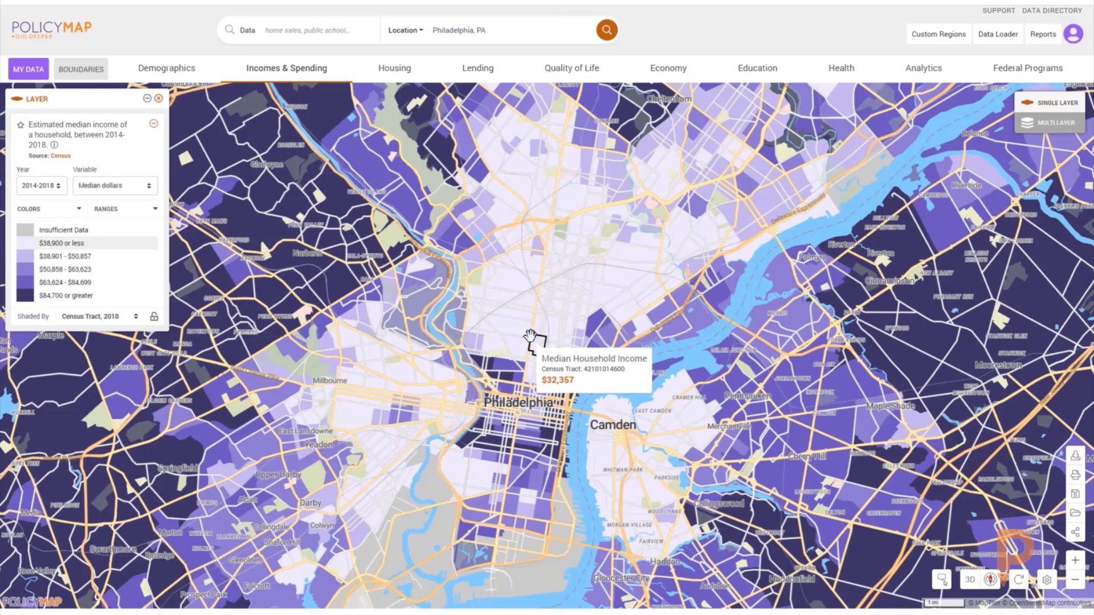
scroll(529, 336, "up", 1)
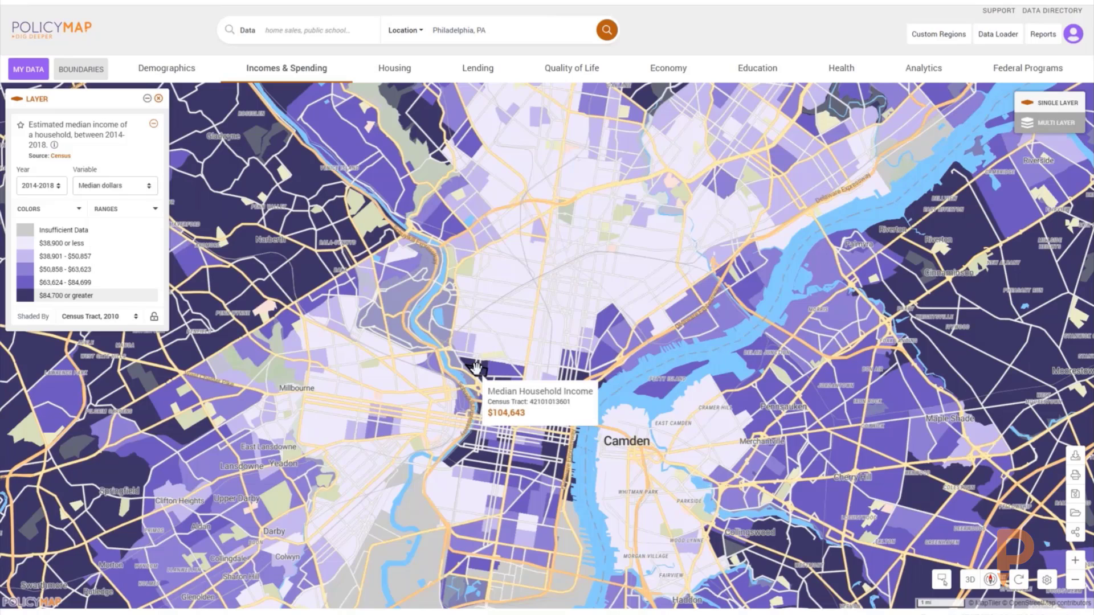
left_click(476, 367)
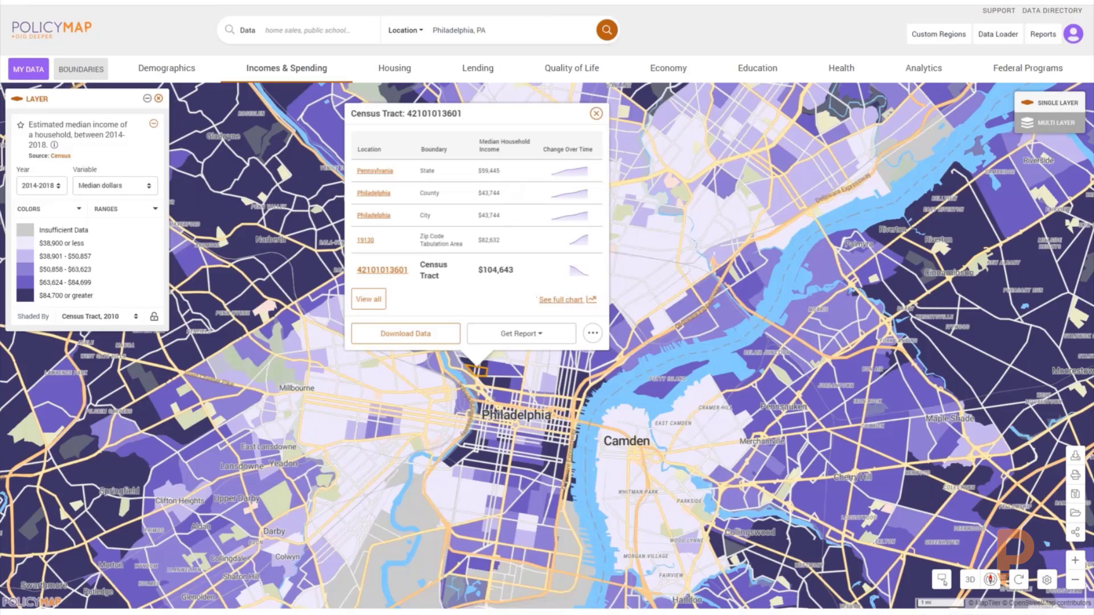
left_click(544, 304)
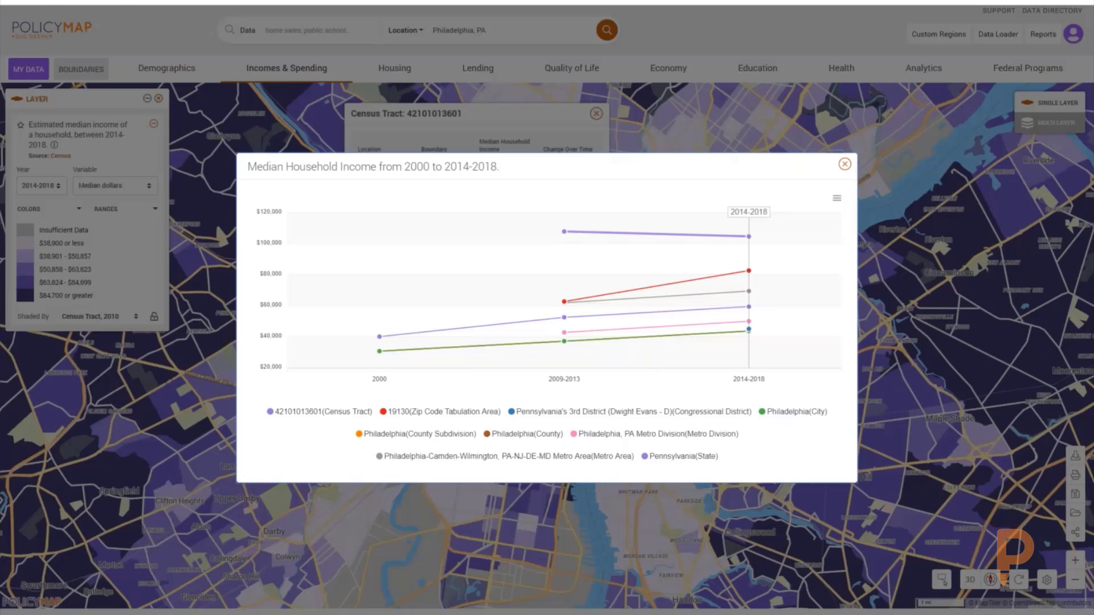
mouse_move(559, 302)
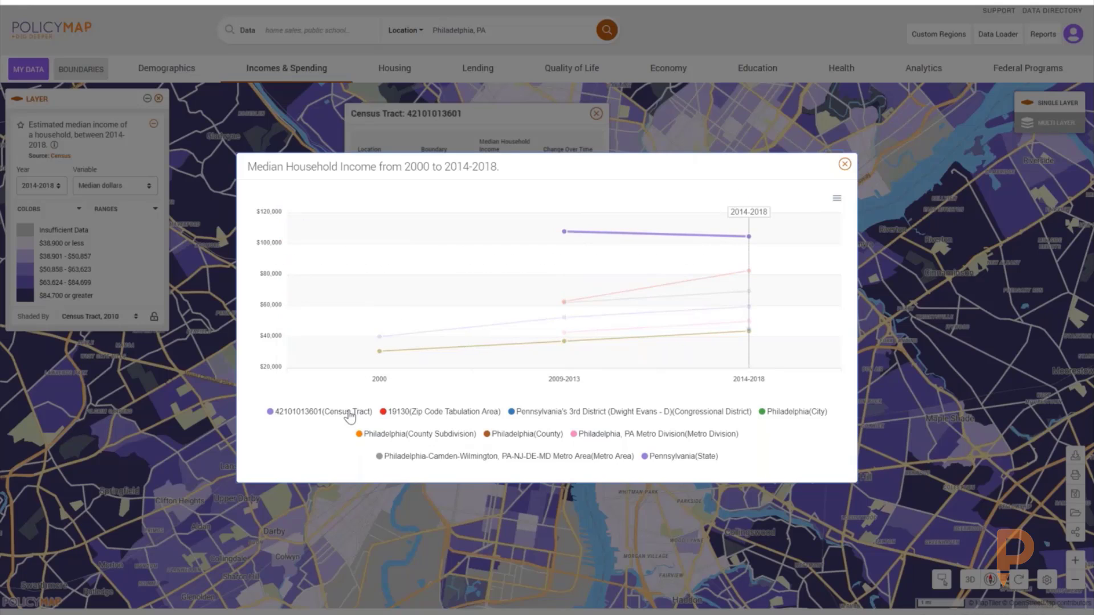
left_click(415, 415)
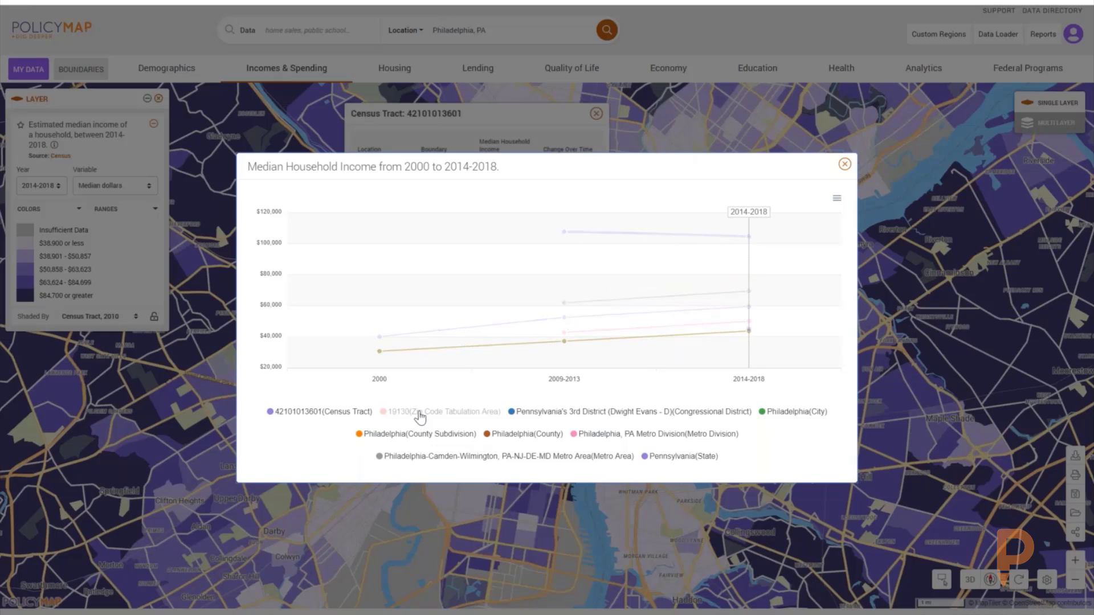
left_click(528, 418)
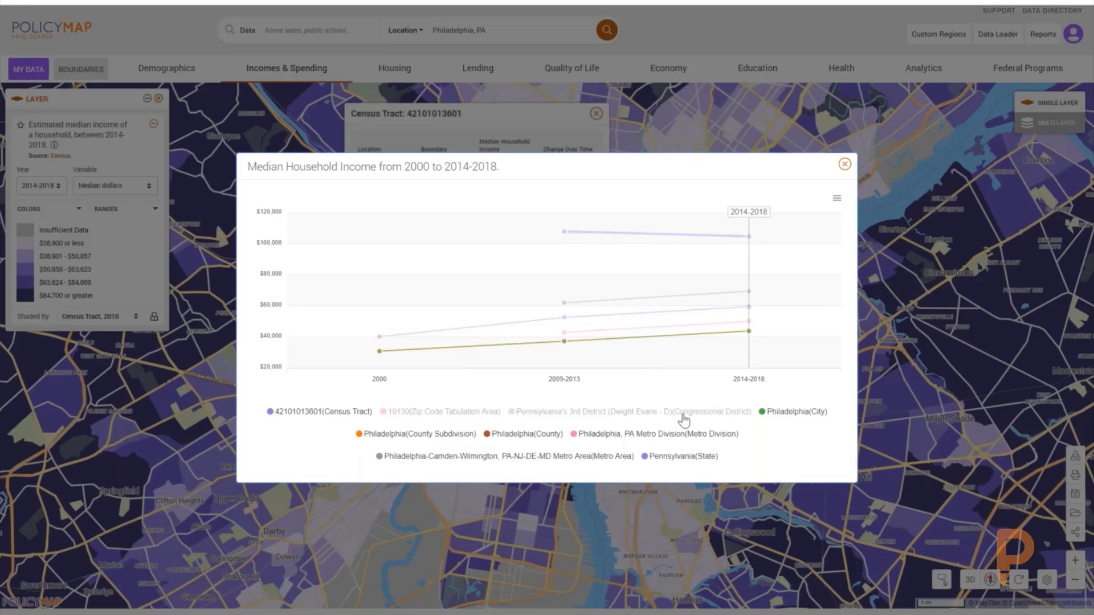
left_click(428, 436)
left_click(513, 438)
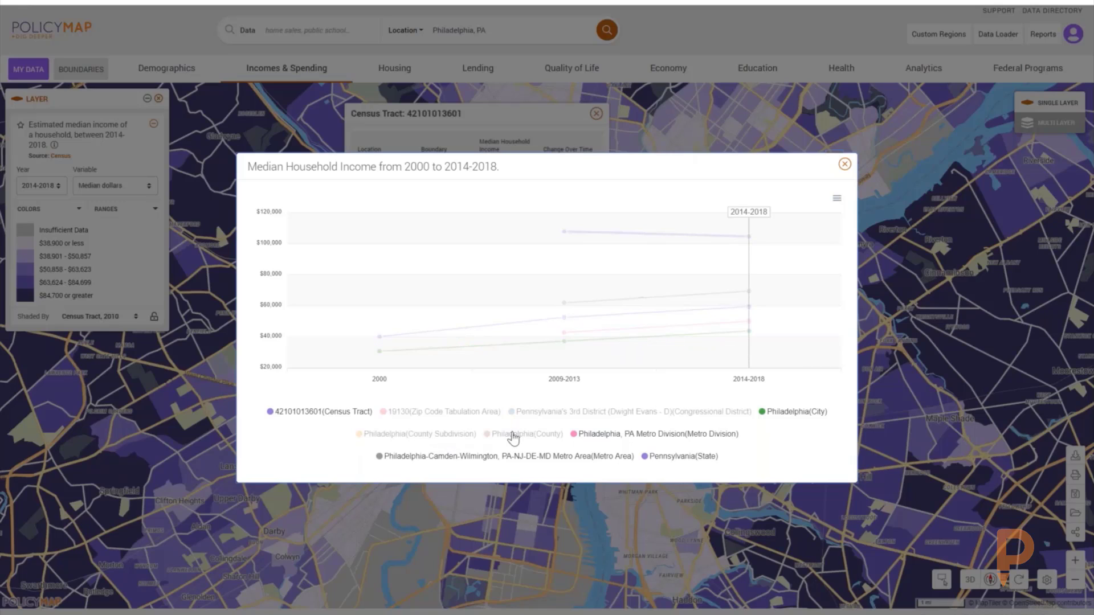
left_click(615, 438)
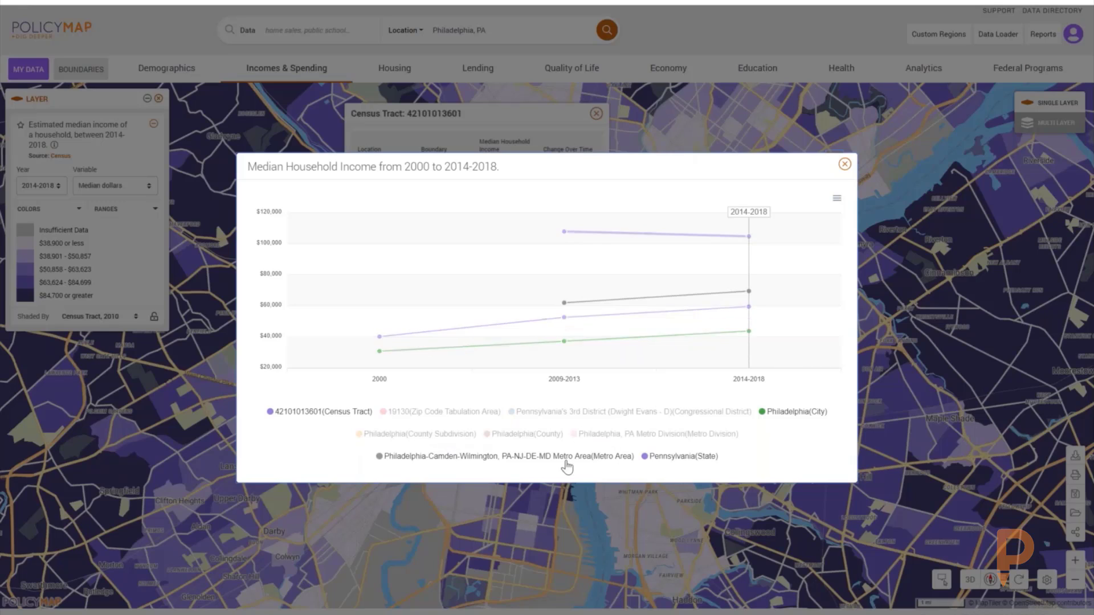
left_click(570, 459)
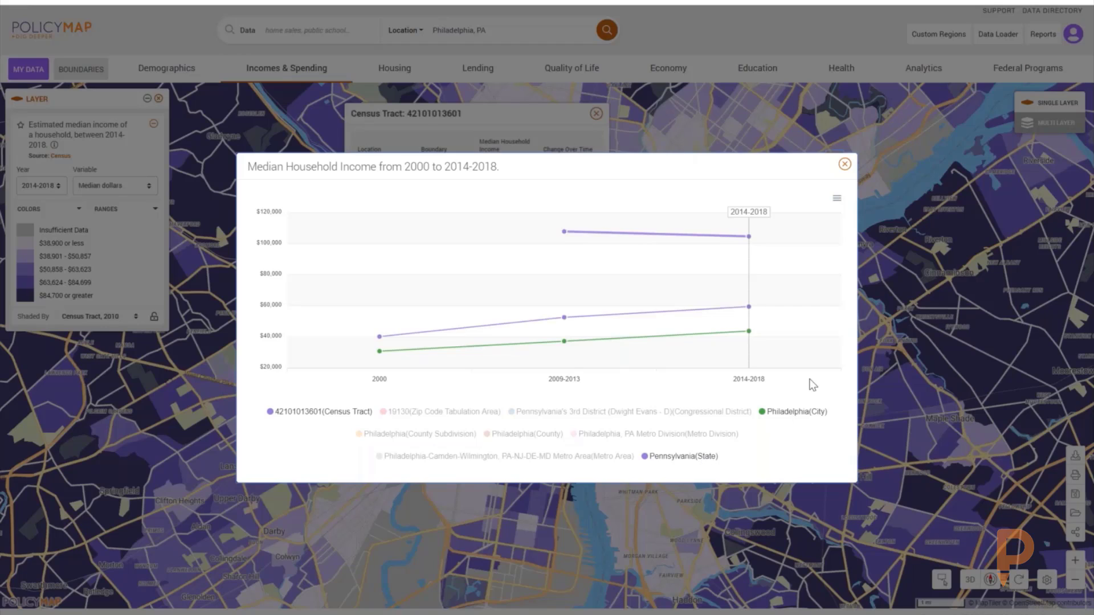
mouse_move(748, 331)
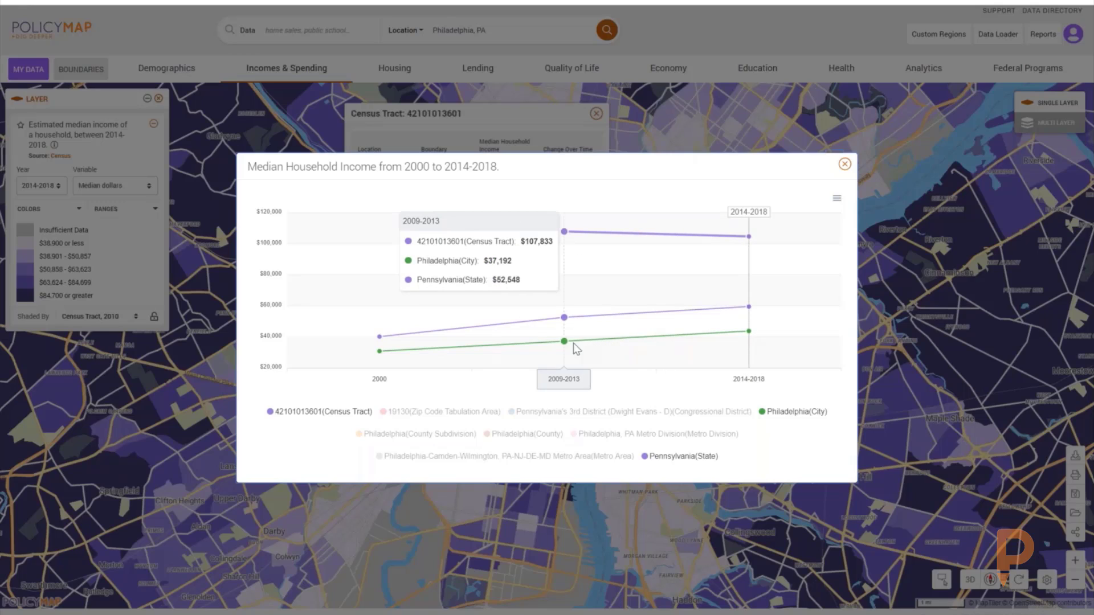
mouse_move(376, 349)
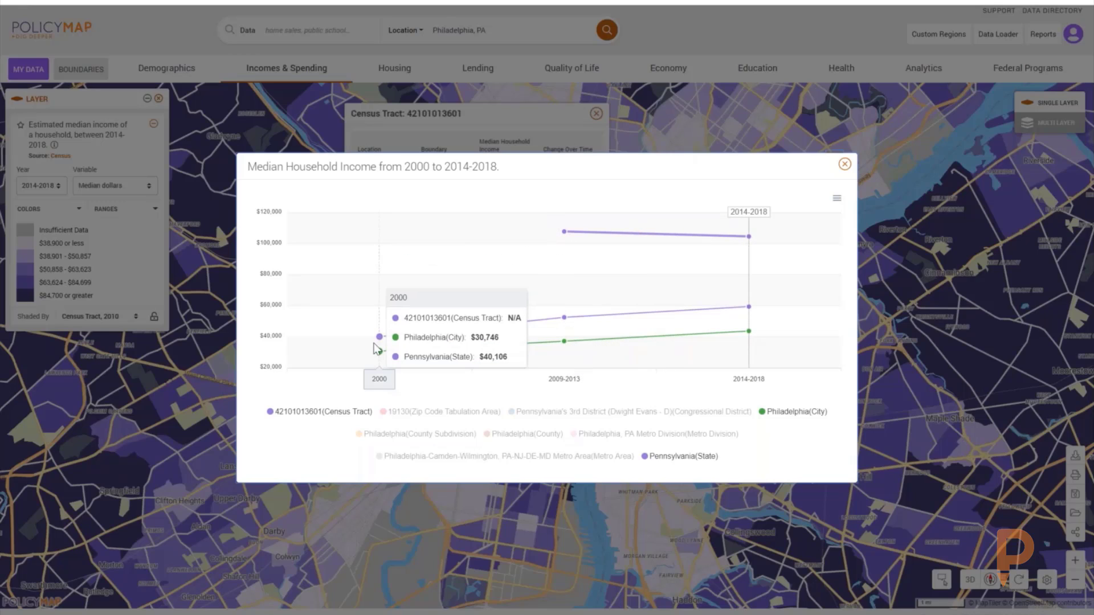
- Check the chart's download options and the reports offered for the census tract, and close both the chart and the tract details
left_click(835, 198)
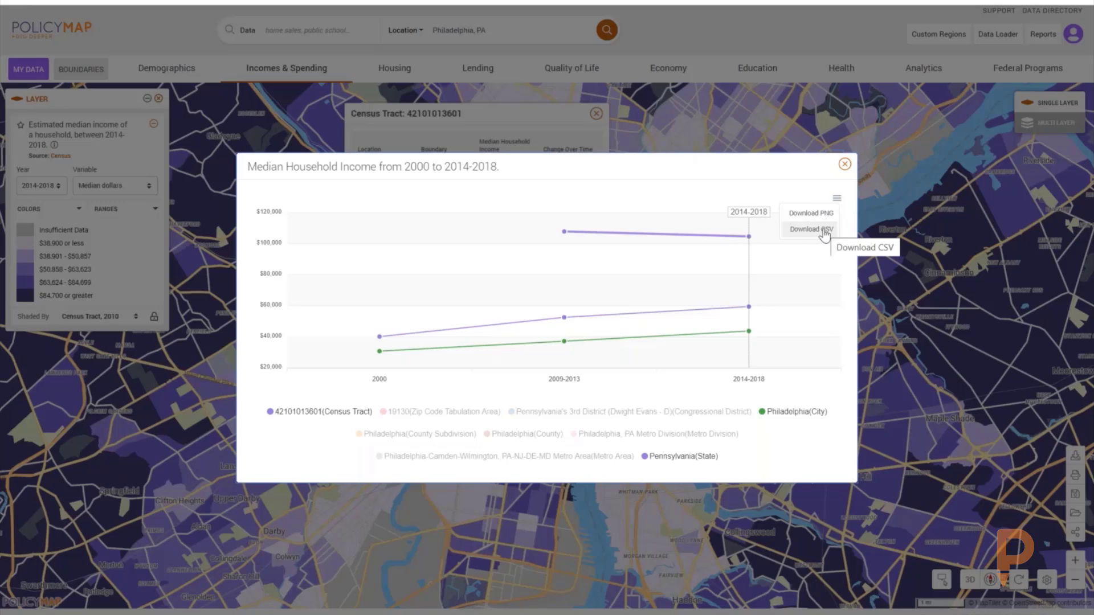
left_click(845, 165)
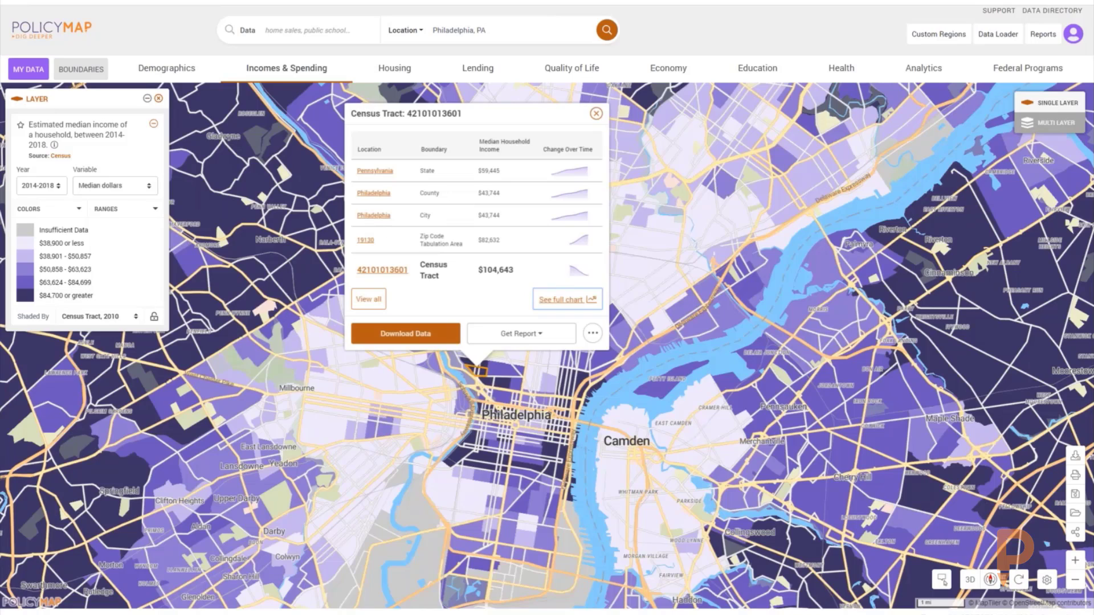
left_click(502, 335)
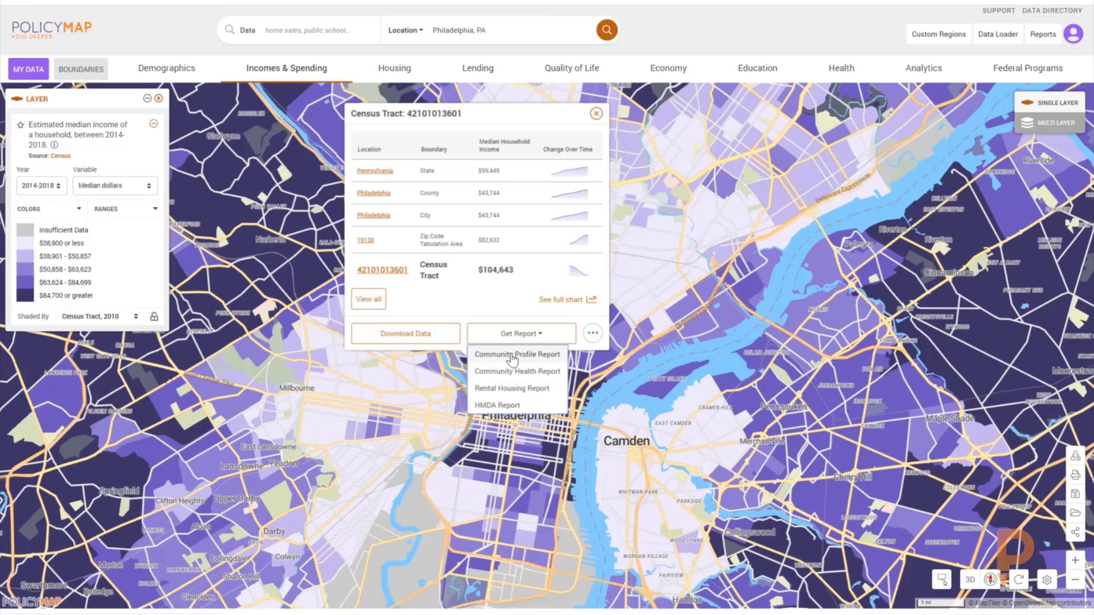
left_click(595, 114)
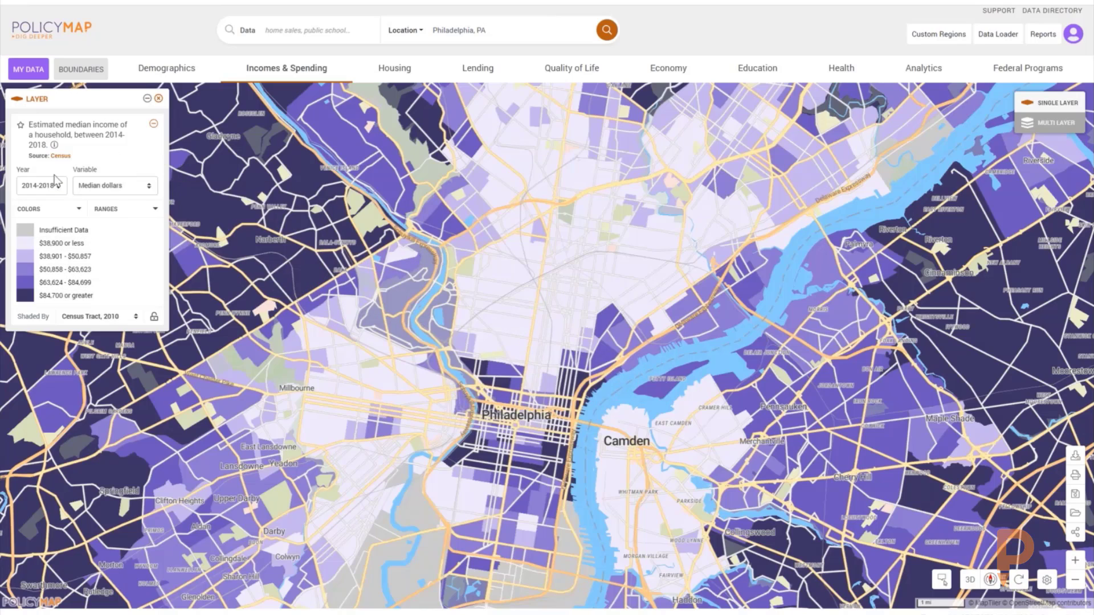
- Review the year, variable and color range choices available for the median household income layer
left_click(51, 192)
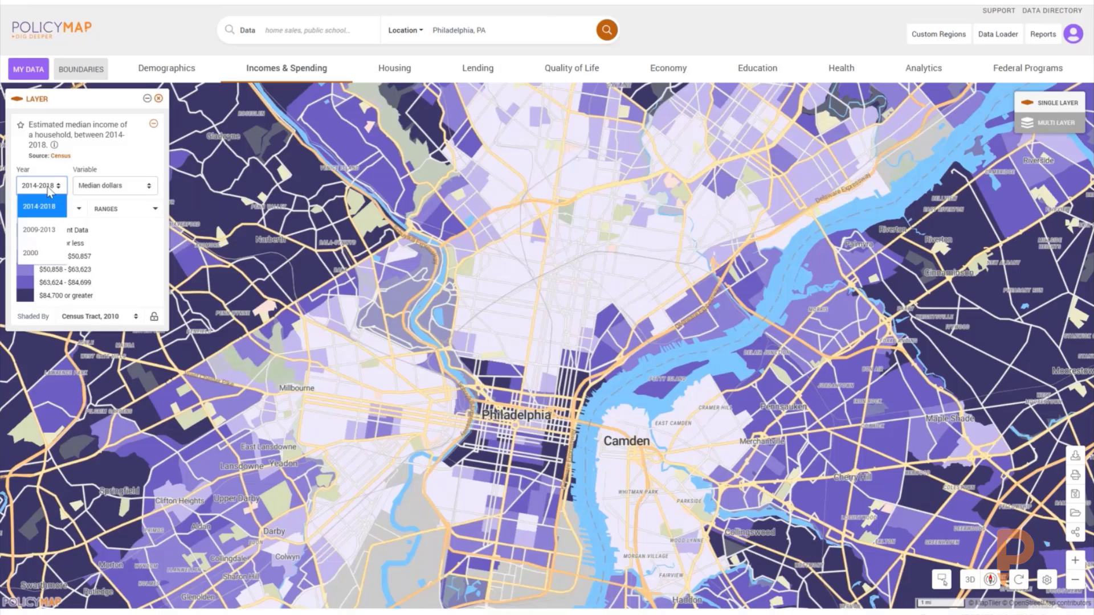
left_click(50, 191)
left_click(120, 187)
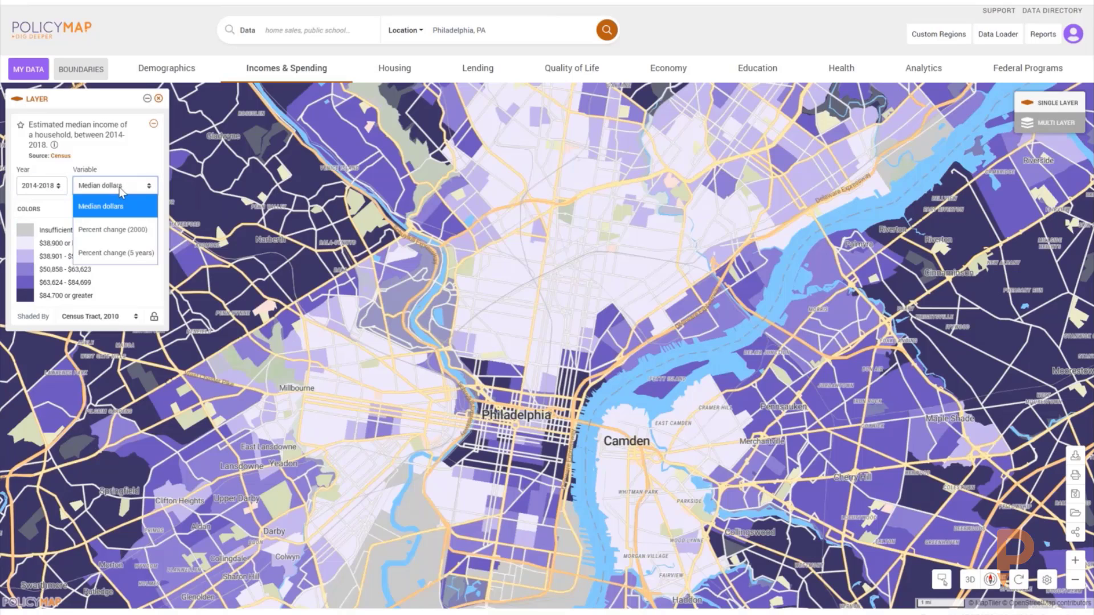
left_click(124, 190)
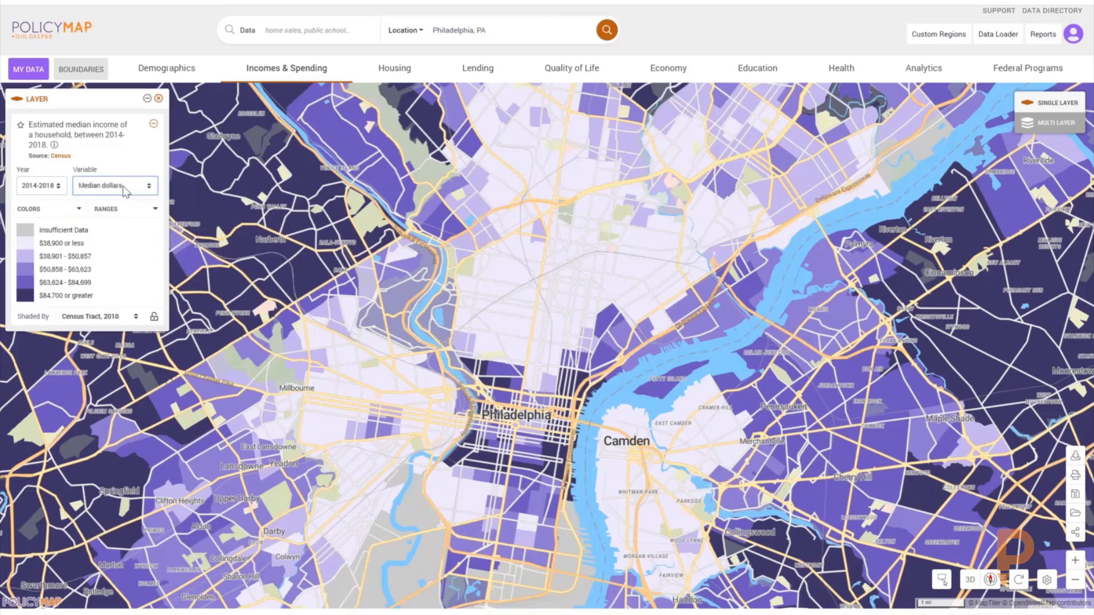
left_click(58, 210)
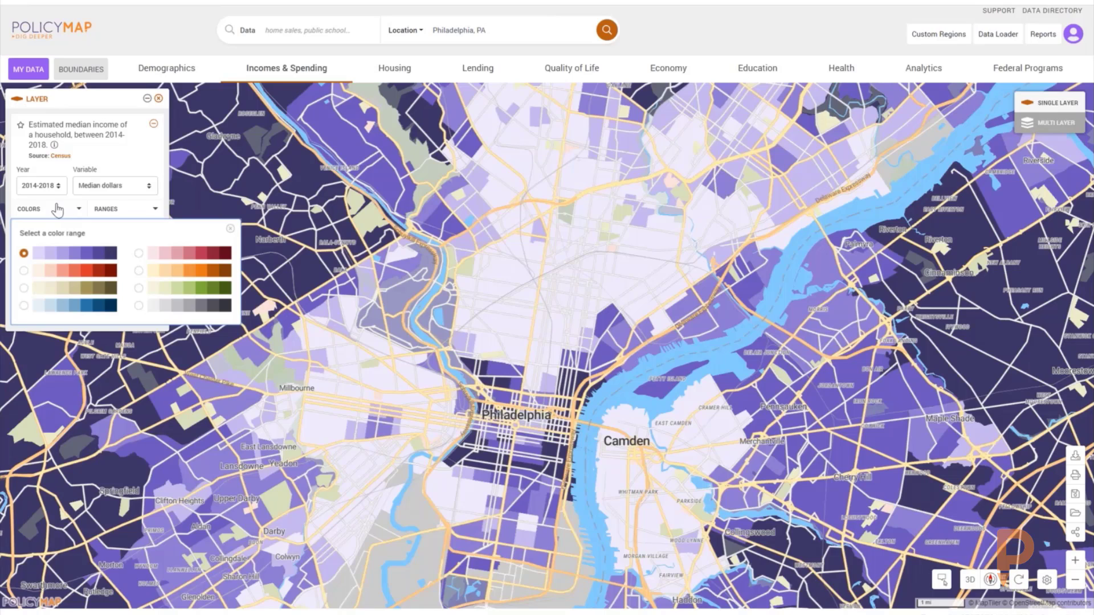
left_click(230, 229)
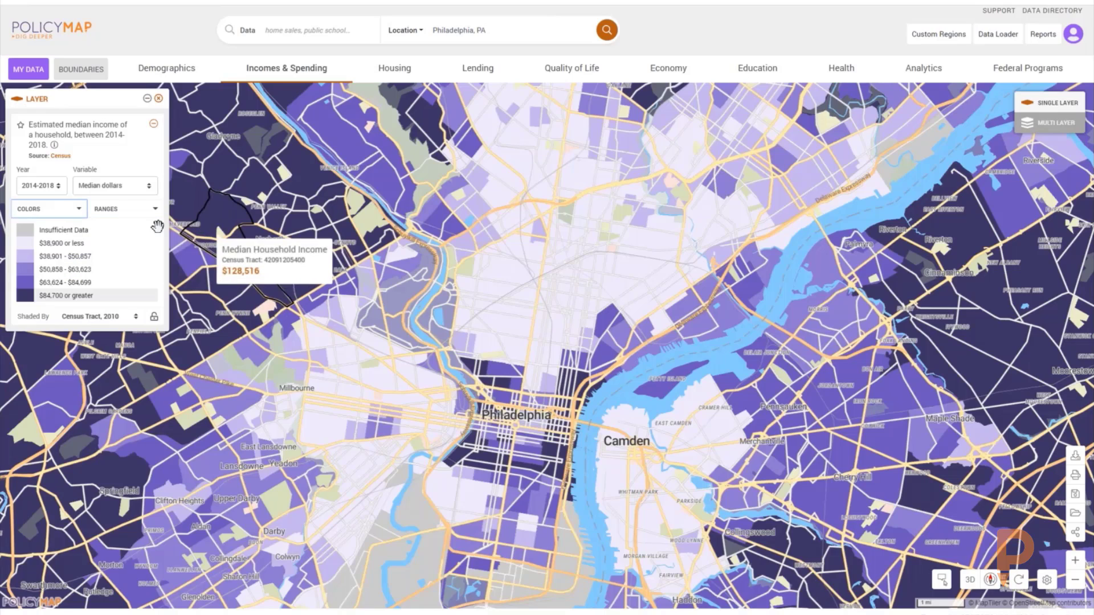
- Adjust the income layer's five ranges to break at $21,842, $55,914, $73,444 and $119,118
left_click(128, 221)
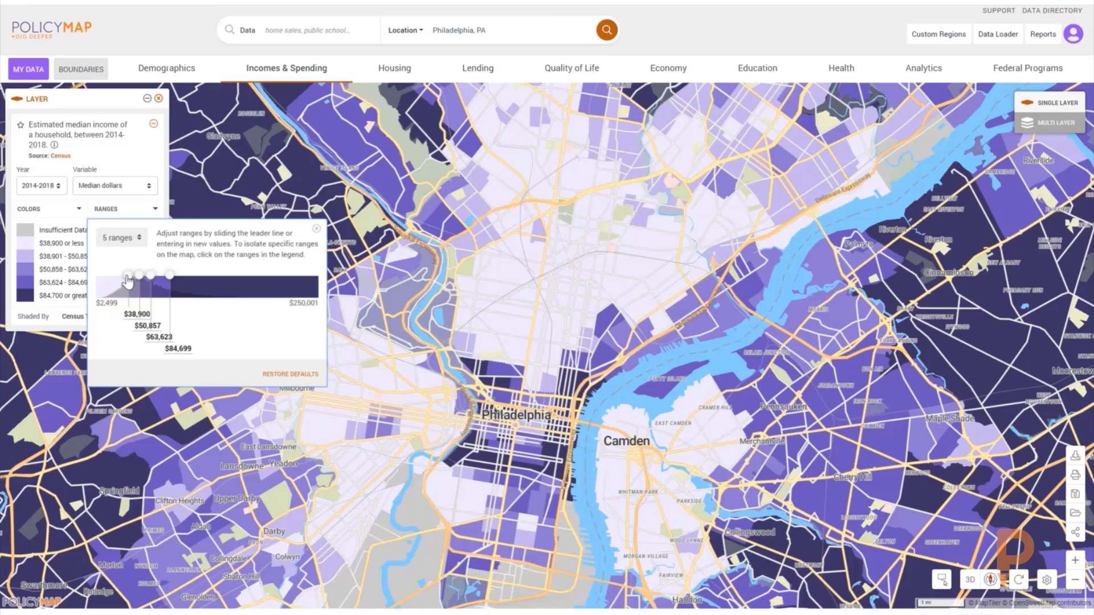
mouse_move(127, 278)
left_mouse_down()
mouse_move(113, 280)
mouse_move(168, 282)
mouse_move(147, 280)
left_mouse_up()
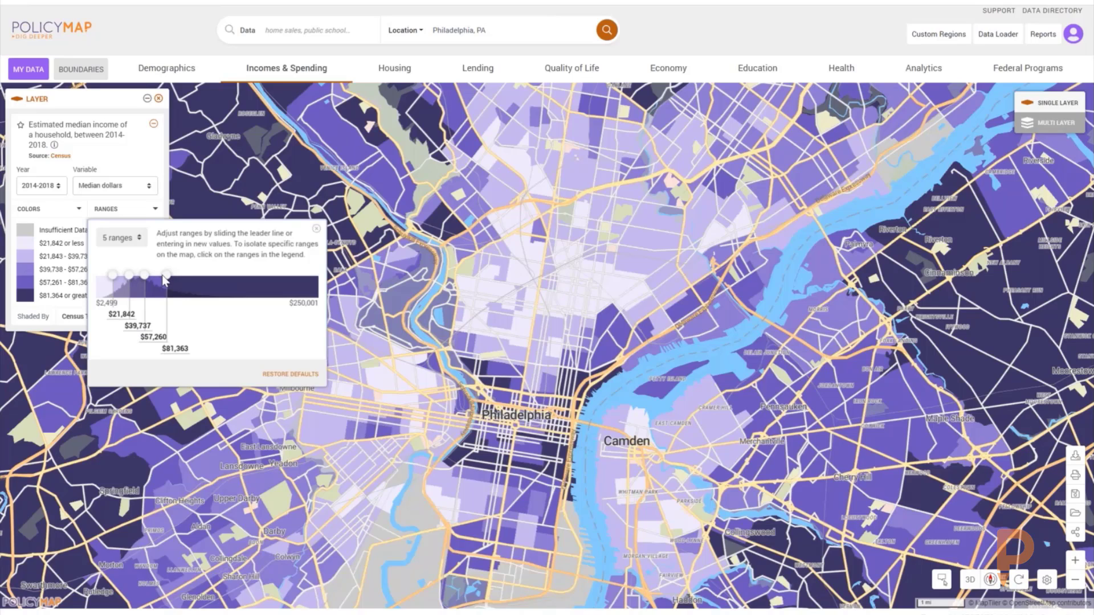
left_click_drag(165, 279, 143, 275)
left_click(221, 349)
left_click_drag(222, 349, 198, 349)
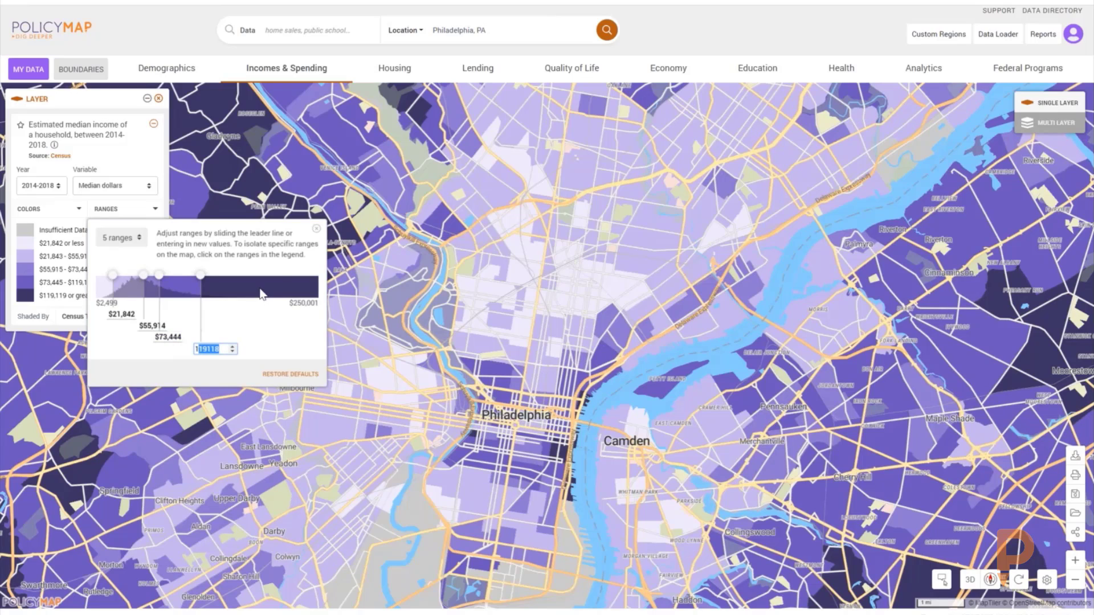
left_click(317, 229)
left_click(317, 229)
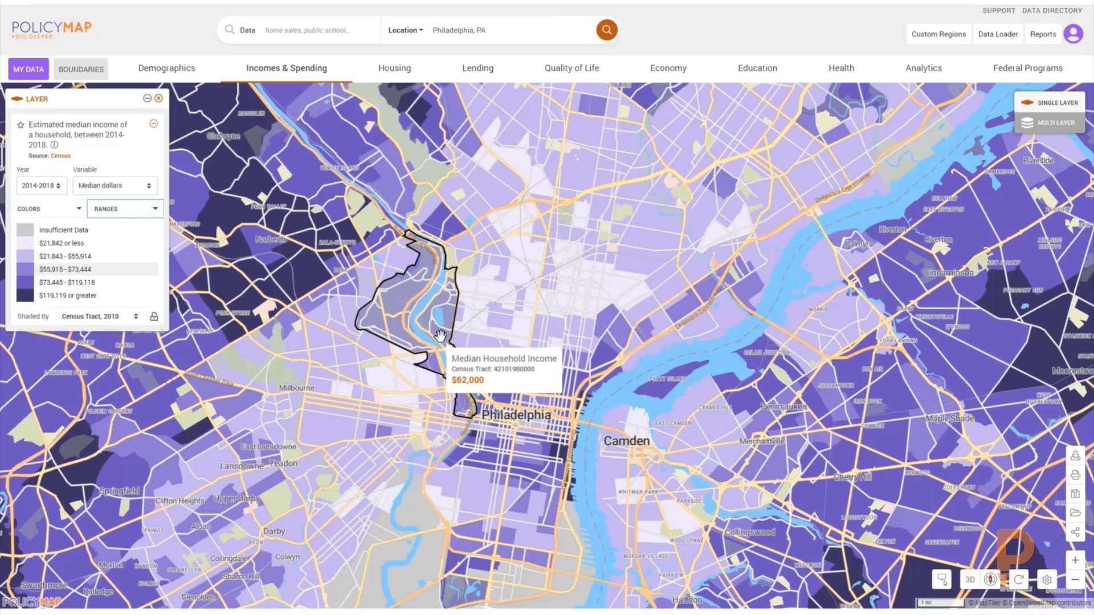
- Add the HUD Multifamily housing points over the block-group income shading of central Philadelphia
scroll(502, 360, "up", 5)
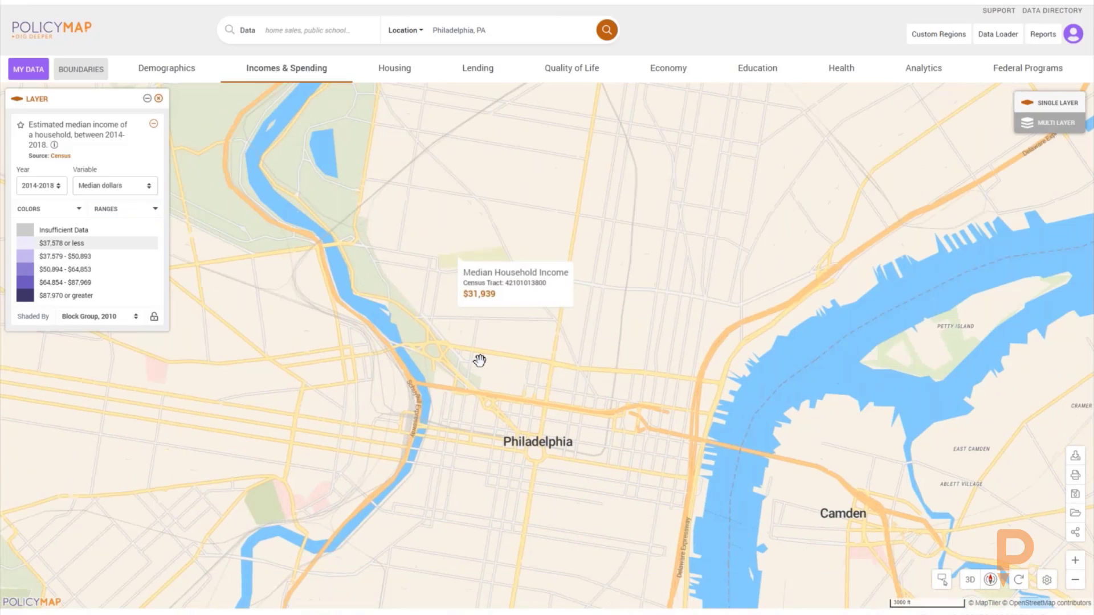
scroll(480, 361, "up", 3)
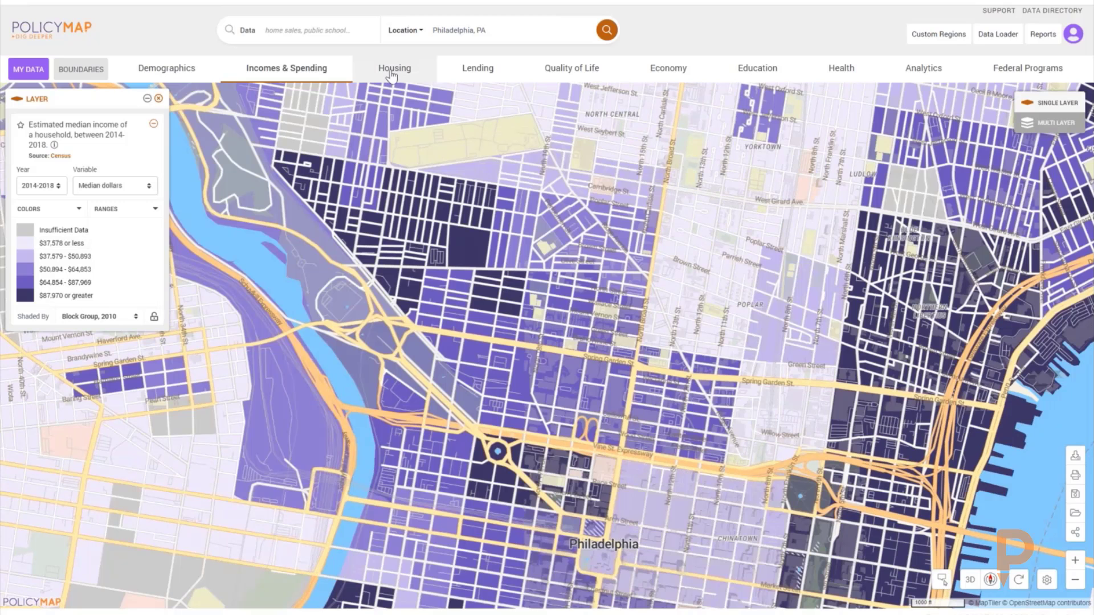
left_click(391, 73)
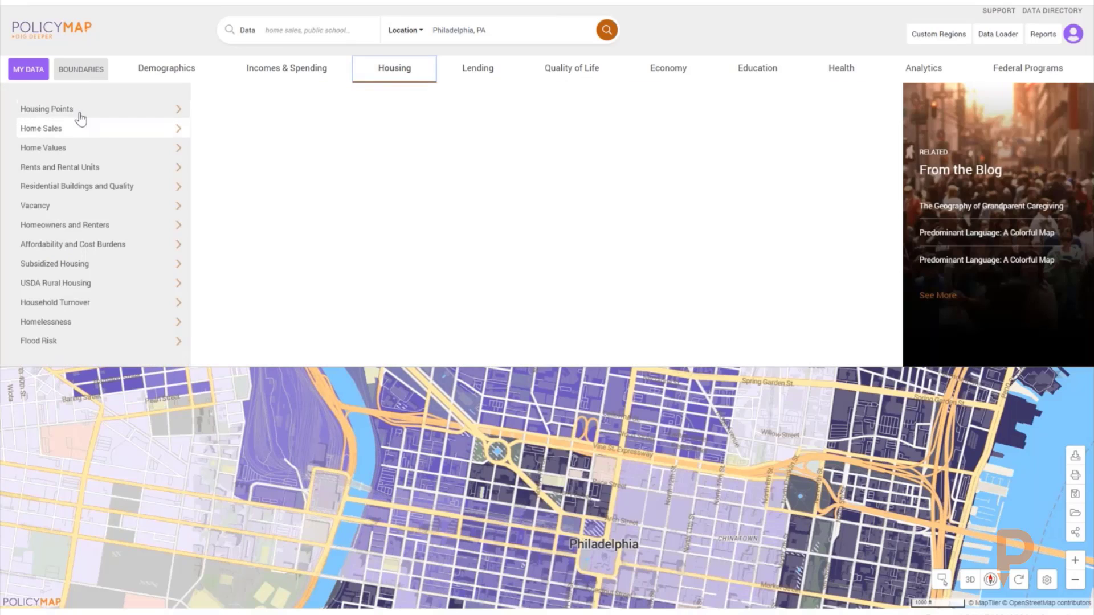
mouse_move(81, 118)
left_click(245, 130)
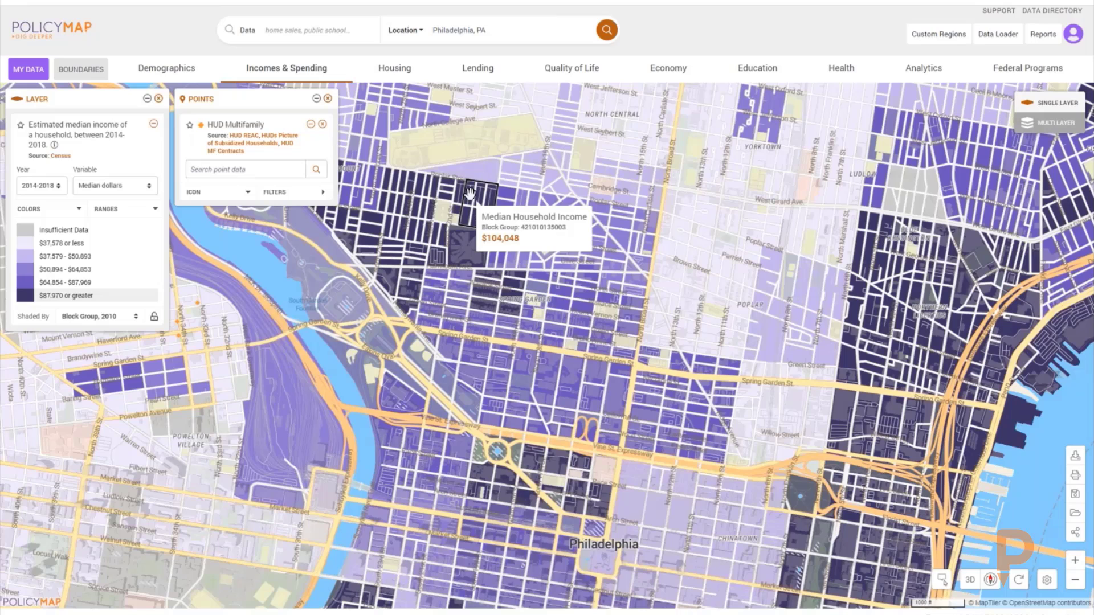
- Identify several HUD Multifamily sites north of central Philadelphia, view the details of Beckett Garden Apartments and close them
scroll(642, 274, "down", 1)
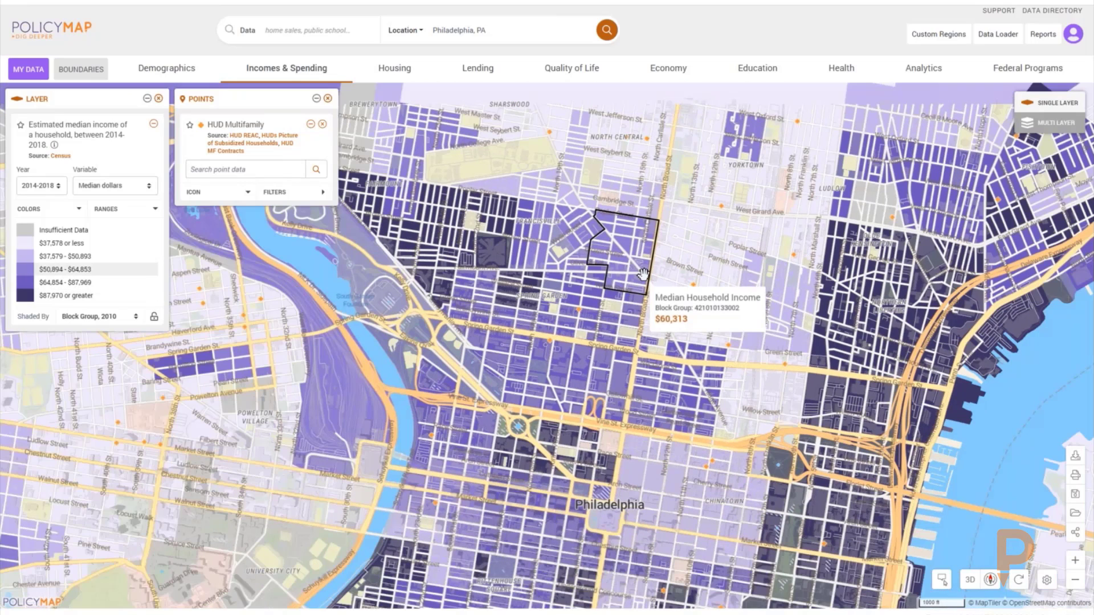
scroll(642, 274, "down", 1)
scroll(643, 274, "down", 1)
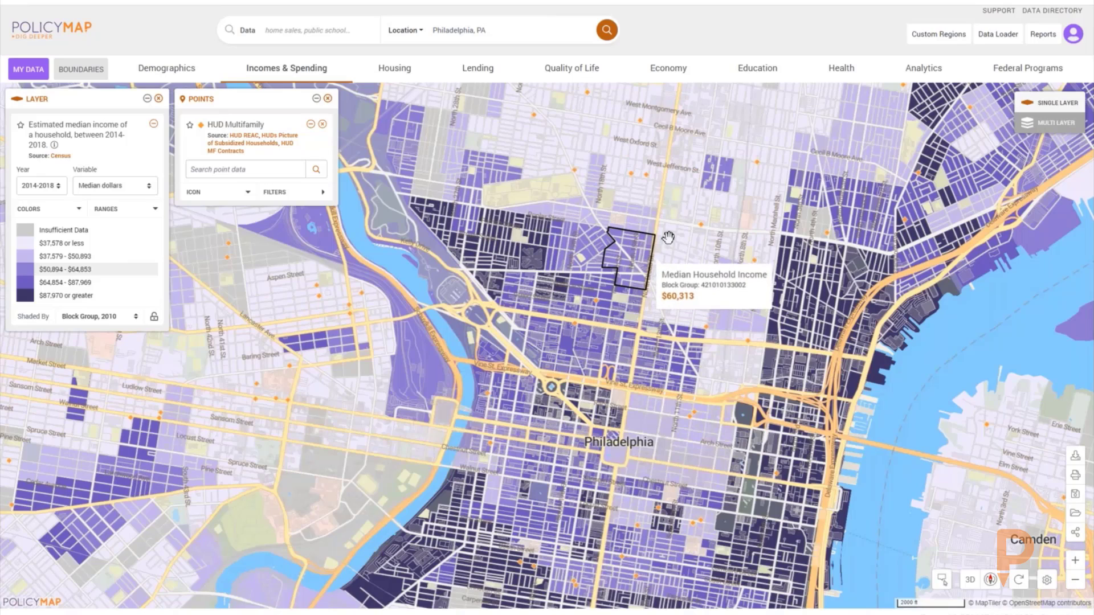
mouse_move(701, 224)
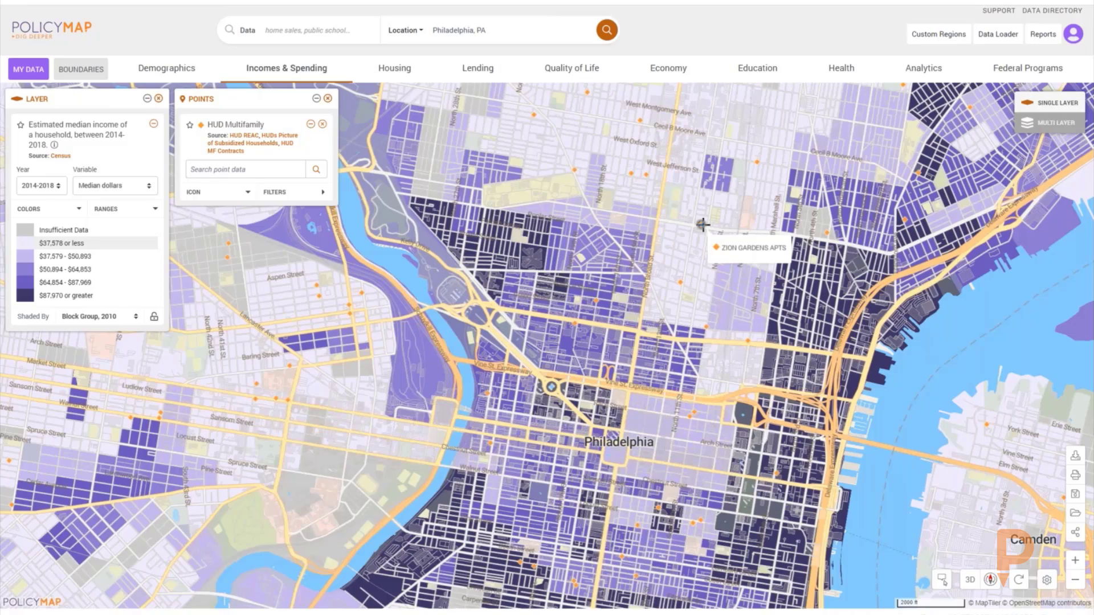
mouse_move(757, 162)
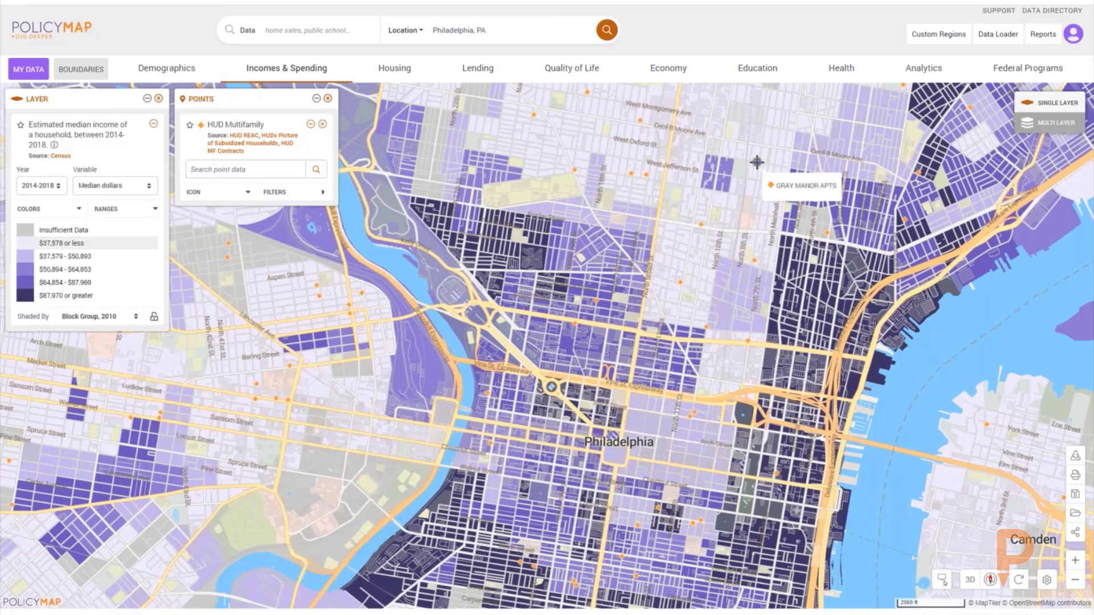
mouse_move(647, 172)
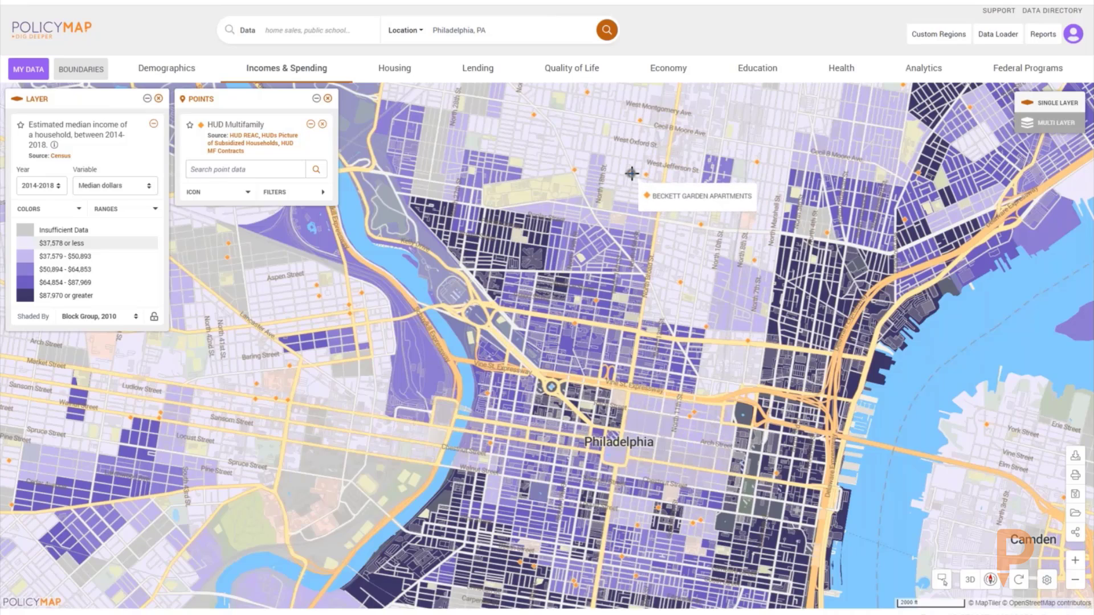
left_click(631, 174)
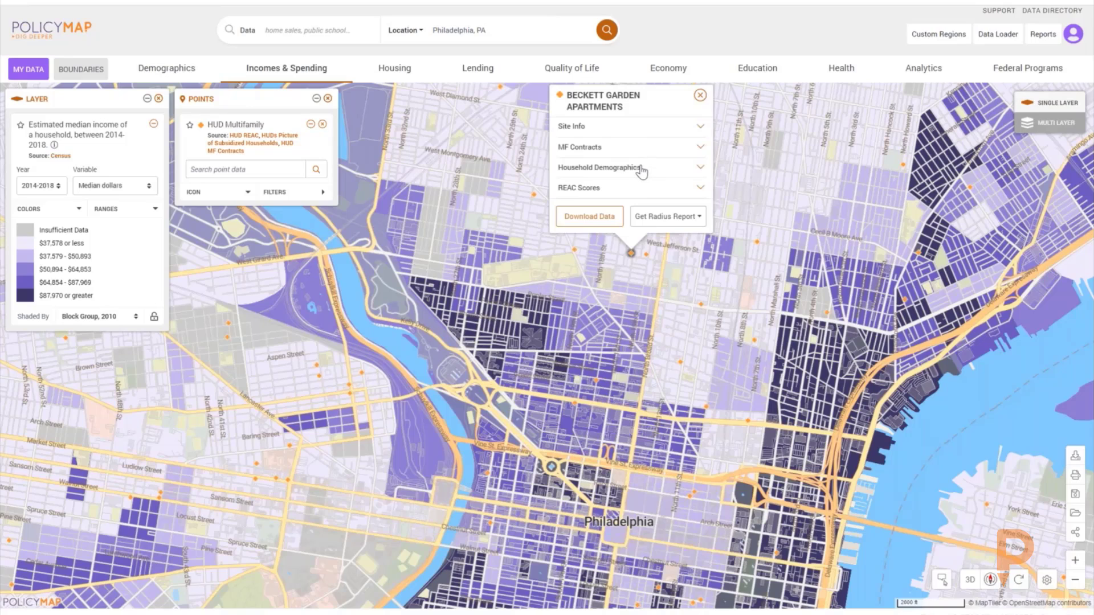
left_click(700, 96)
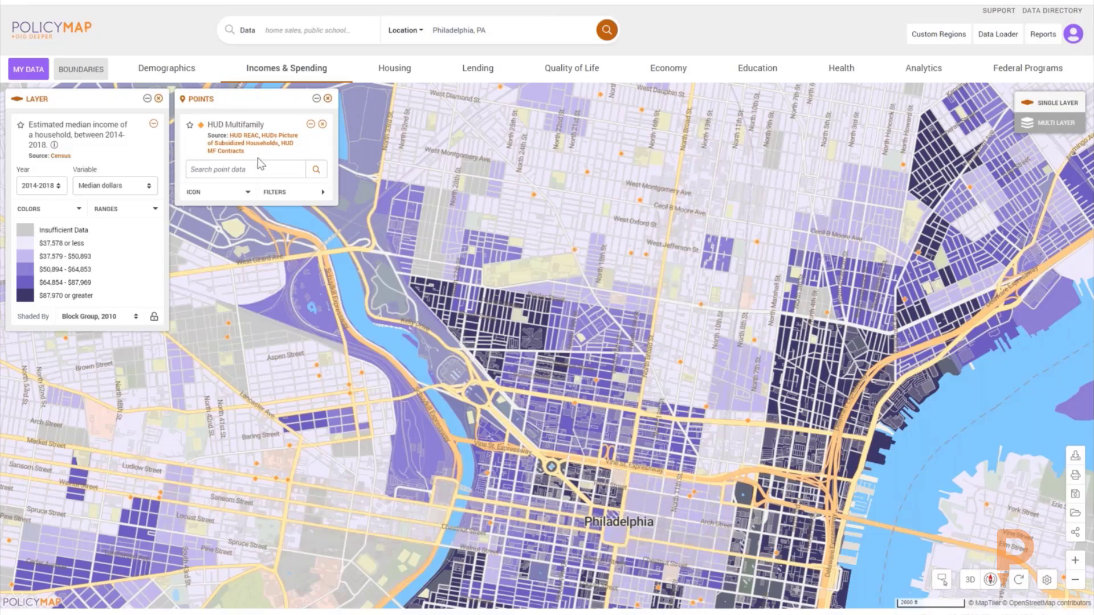
- Style the HUD Multifamily points as large red circles
left_click(222, 199)
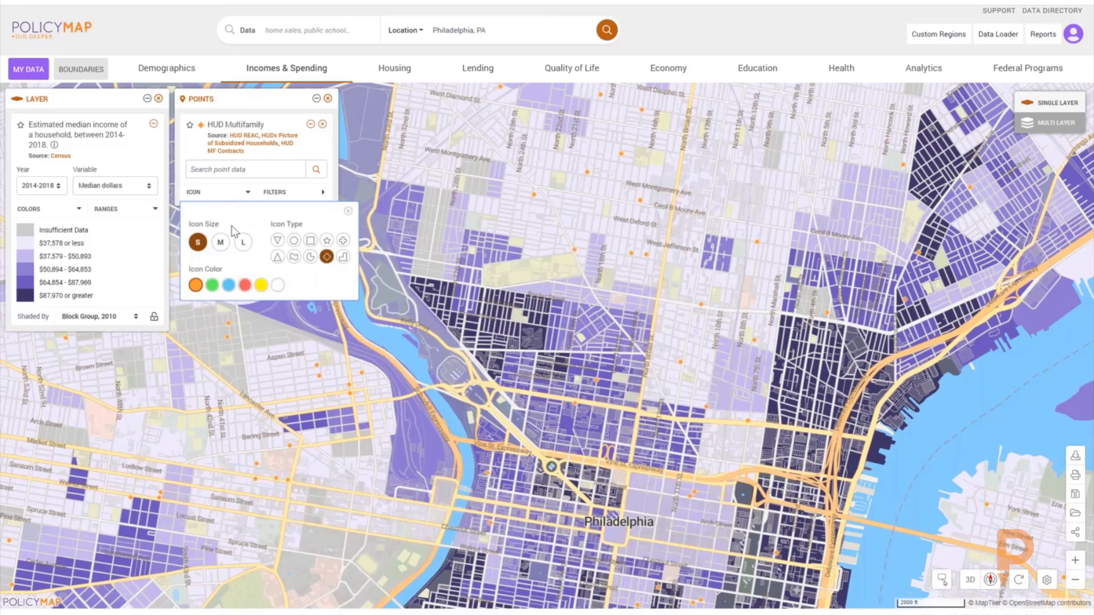
left_click(245, 243)
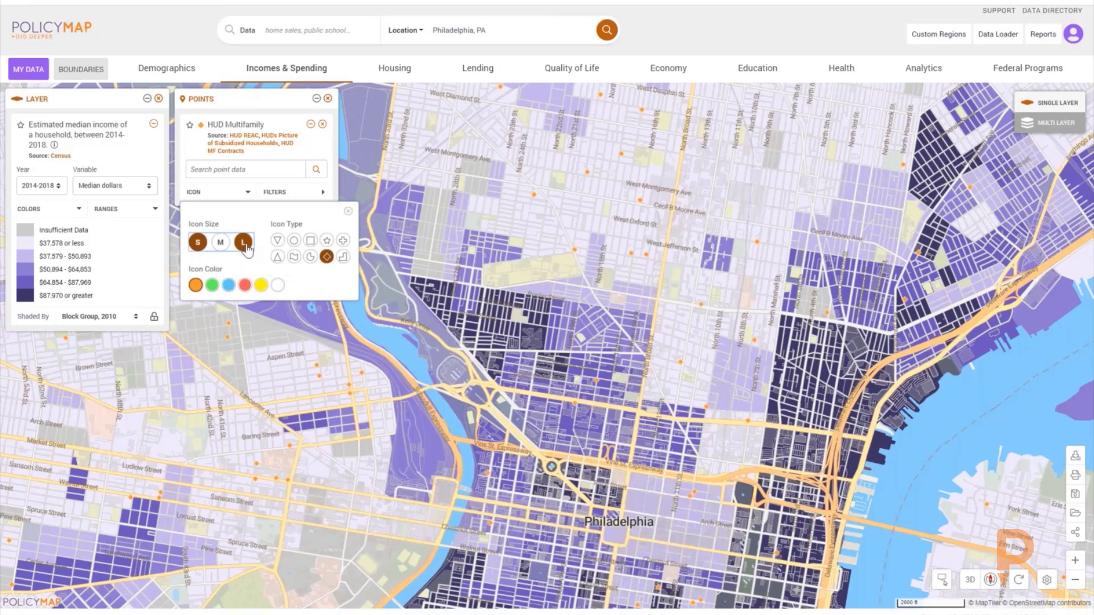
left_click(292, 240)
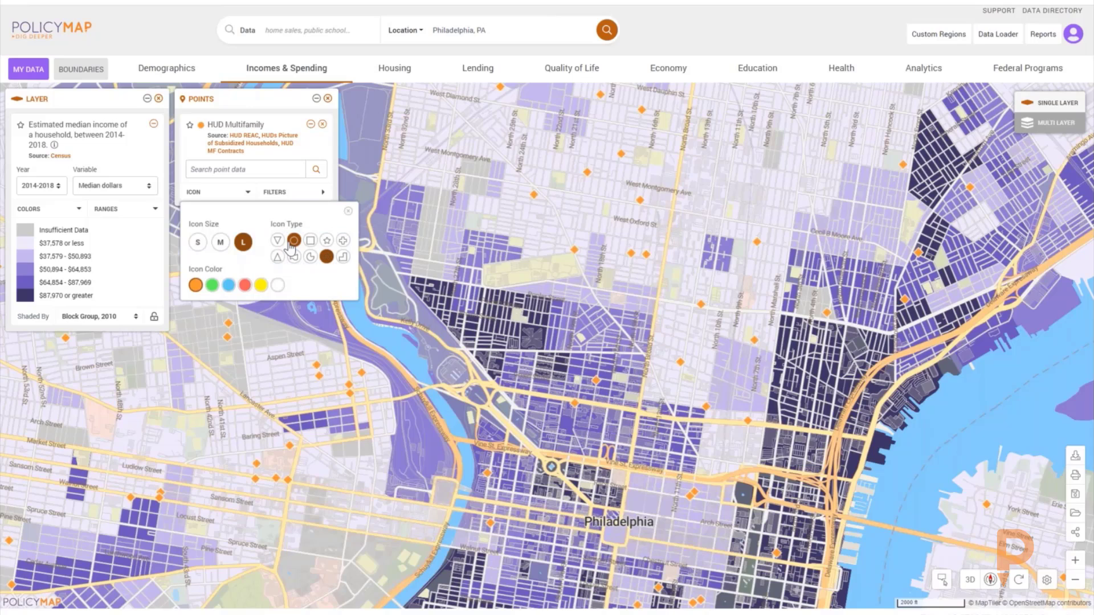
left_click(245, 286)
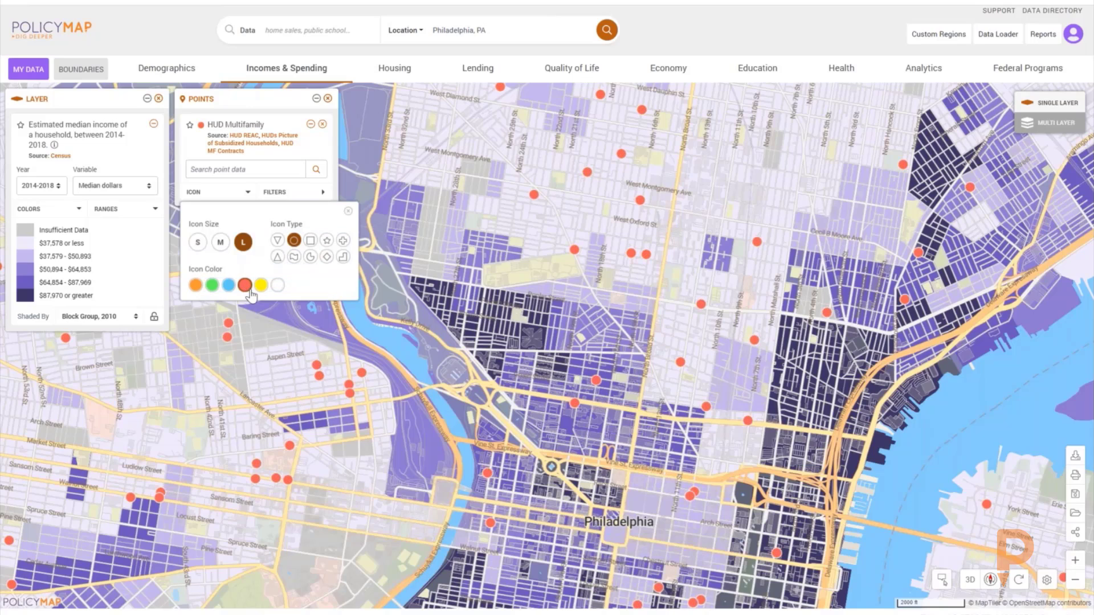
- Overlay the Zip Codes boundaries on the Philadelphia map, and switch their labels off and back on
left_click(348, 211)
mouse_move(352, 211)
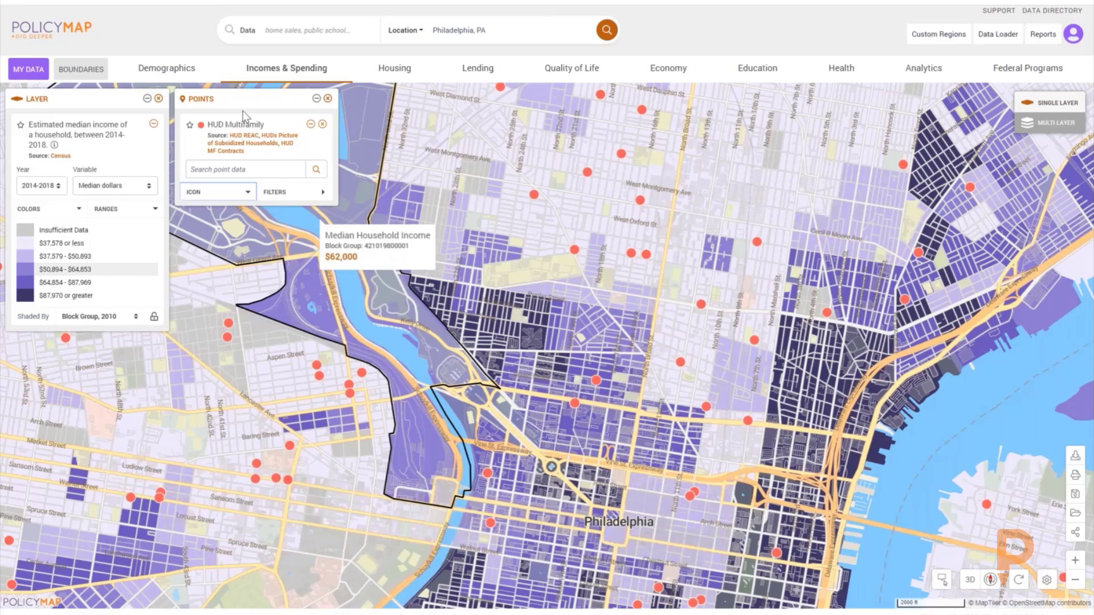
left_click(81, 71)
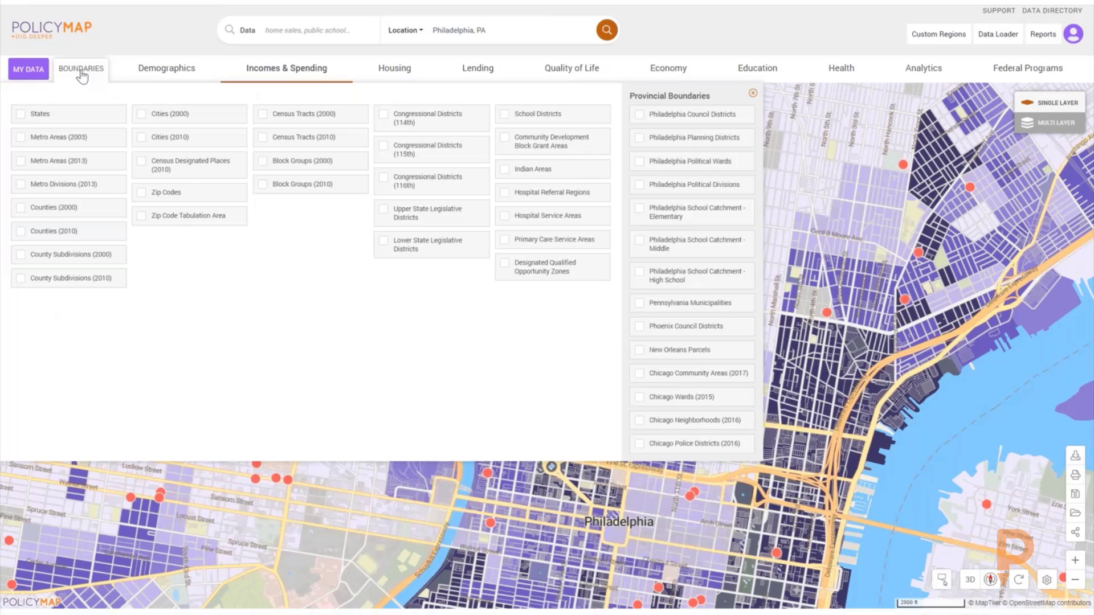
left_click(159, 197)
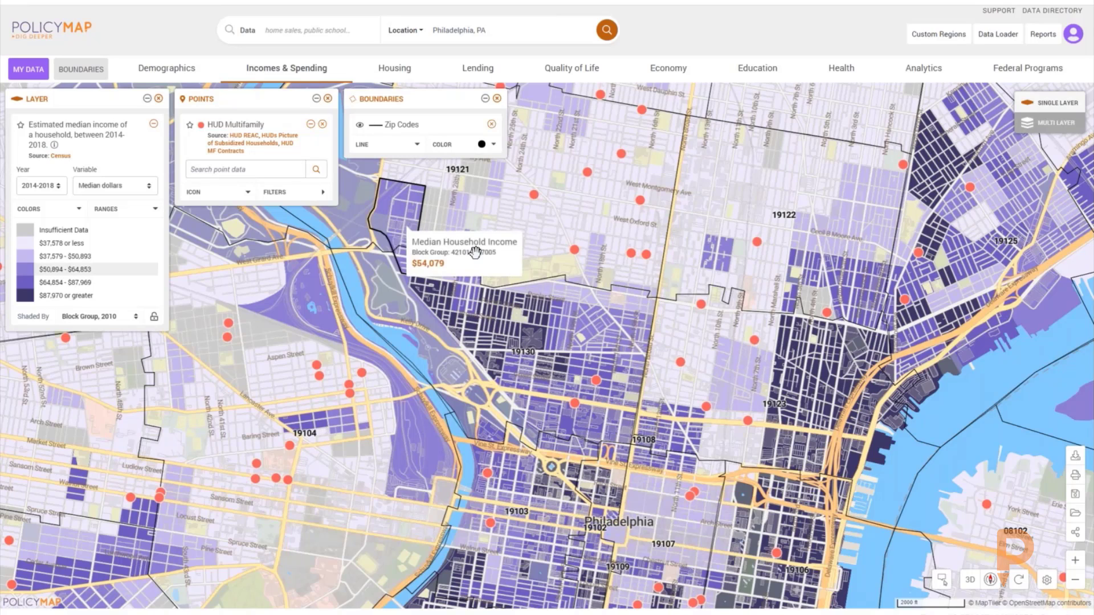
mouse_move(573, 305)
left_click_drag(573, 305, 615, 385)
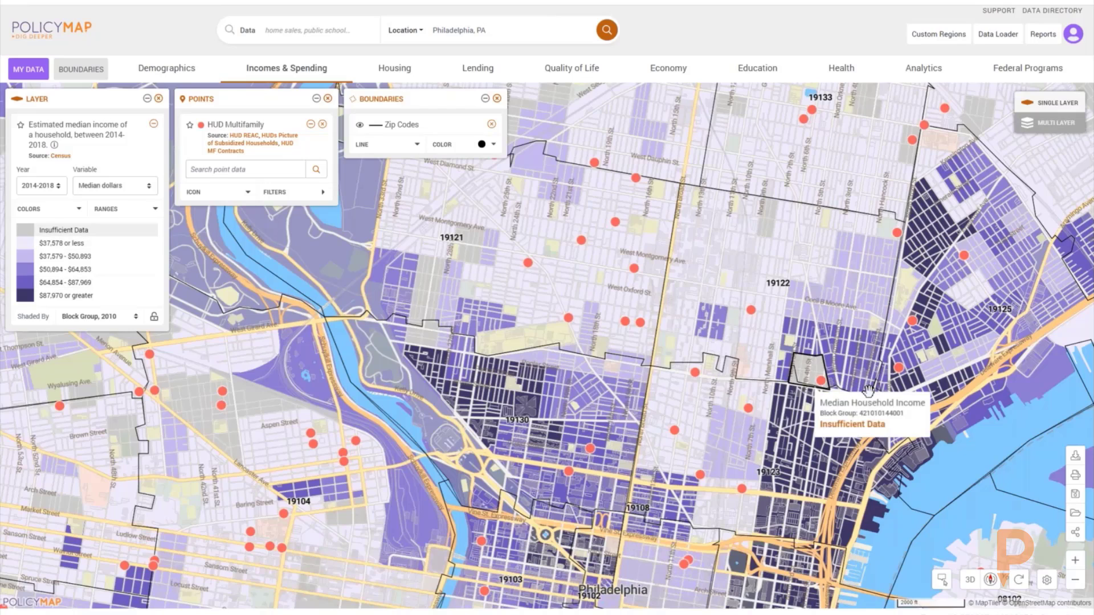
left_click(359, 126)
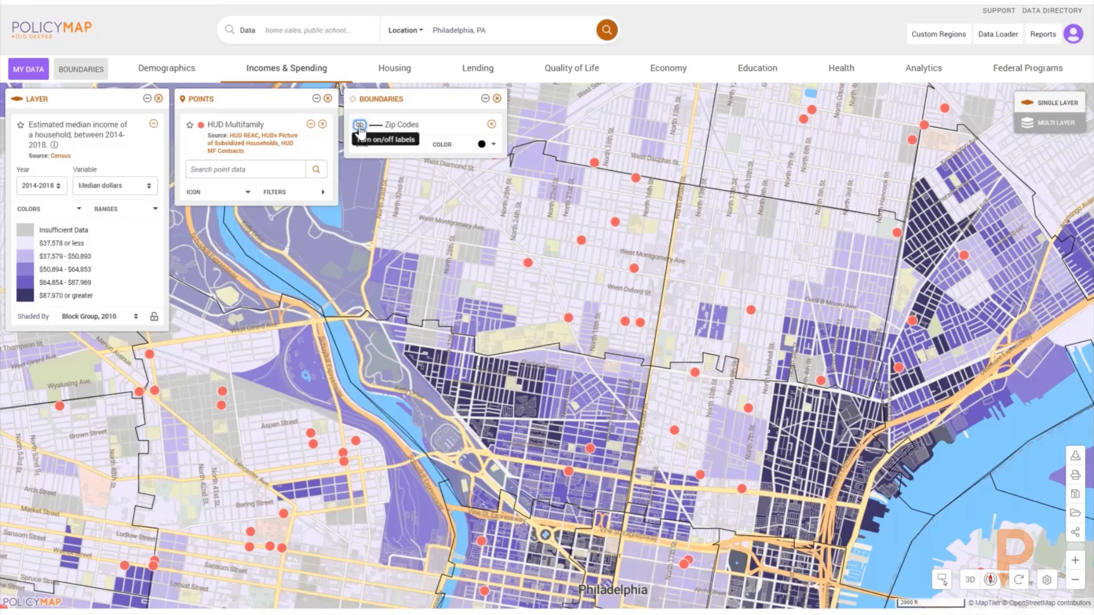
left_click(359, 127)
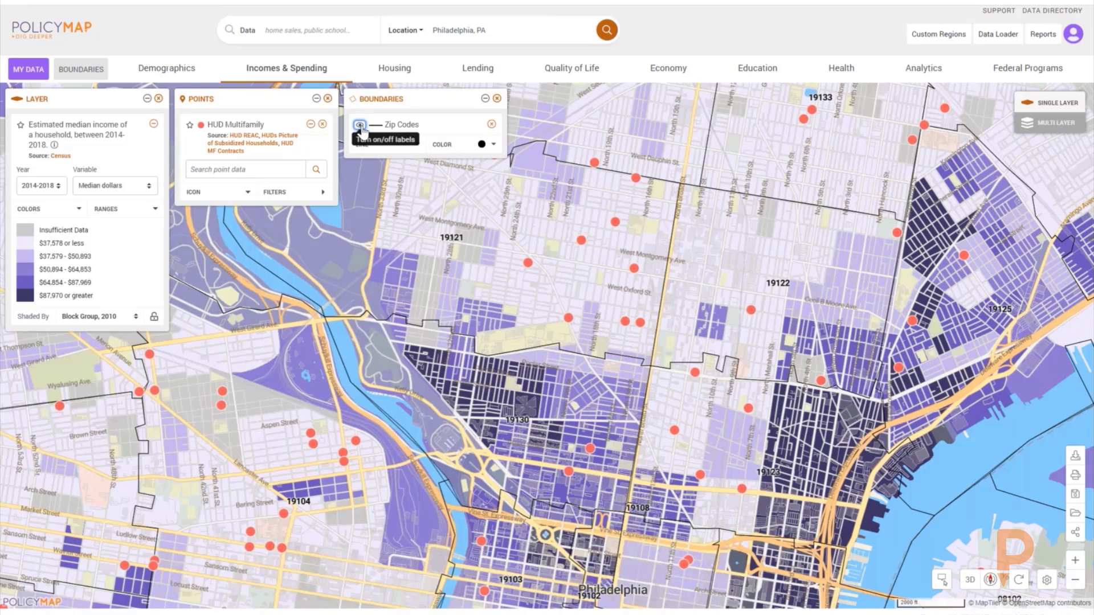
- Style the Zip Codes boundaries with a large line weight and an orange color
left_click(374, 146)
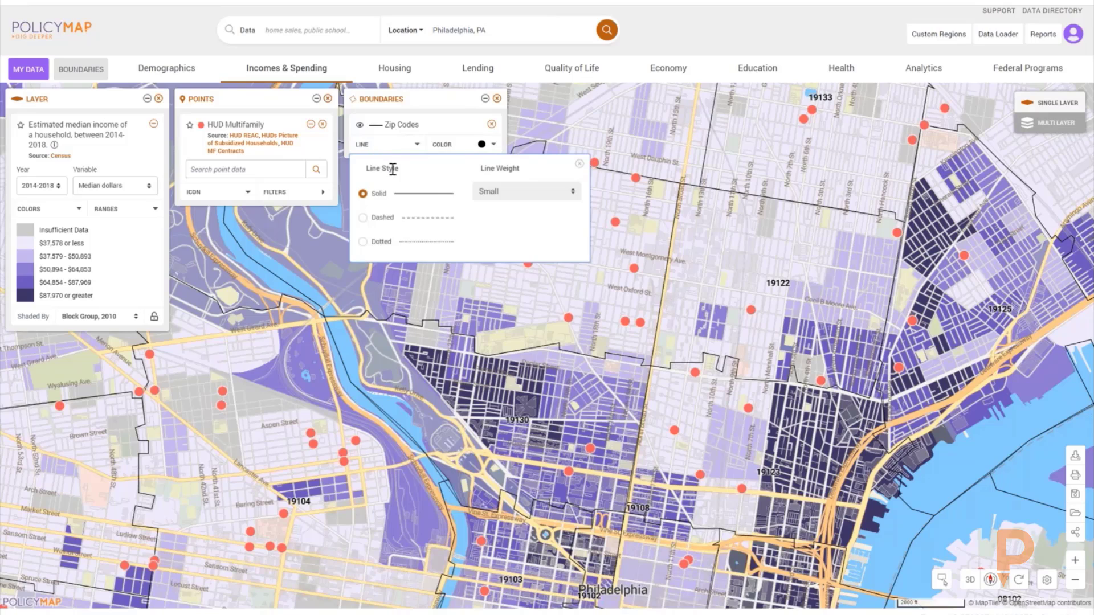
left_click(487, 197)
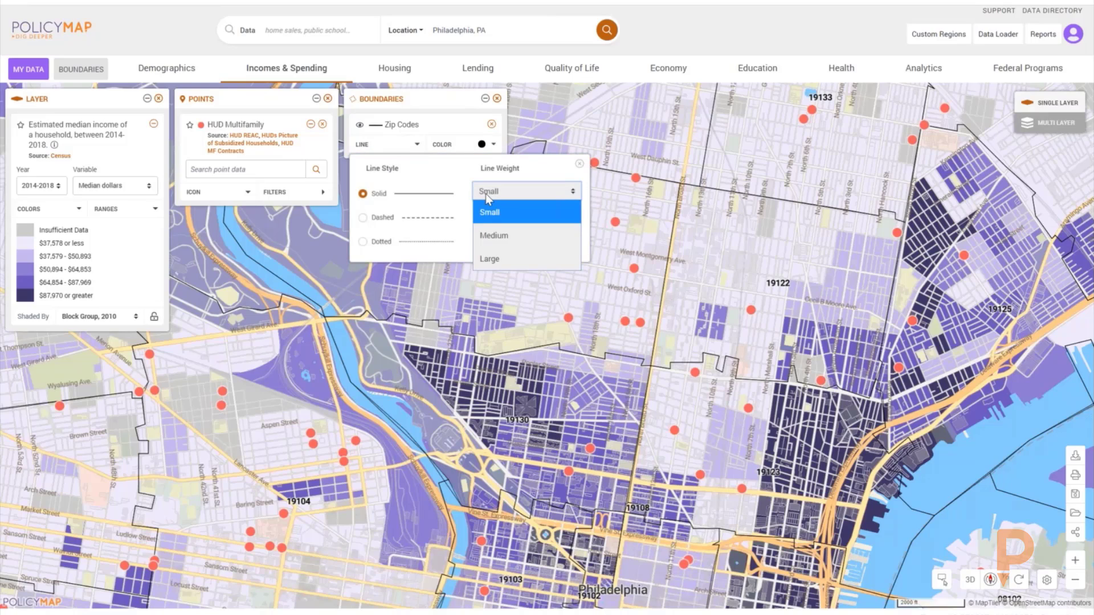
left_click(491, 259)
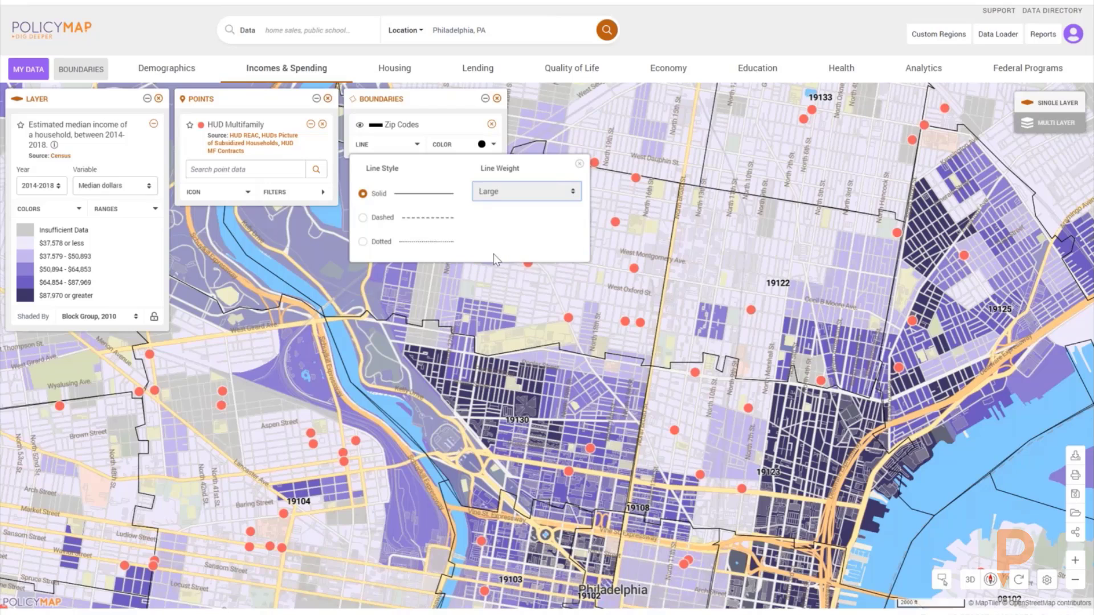
left_click(468, 146)
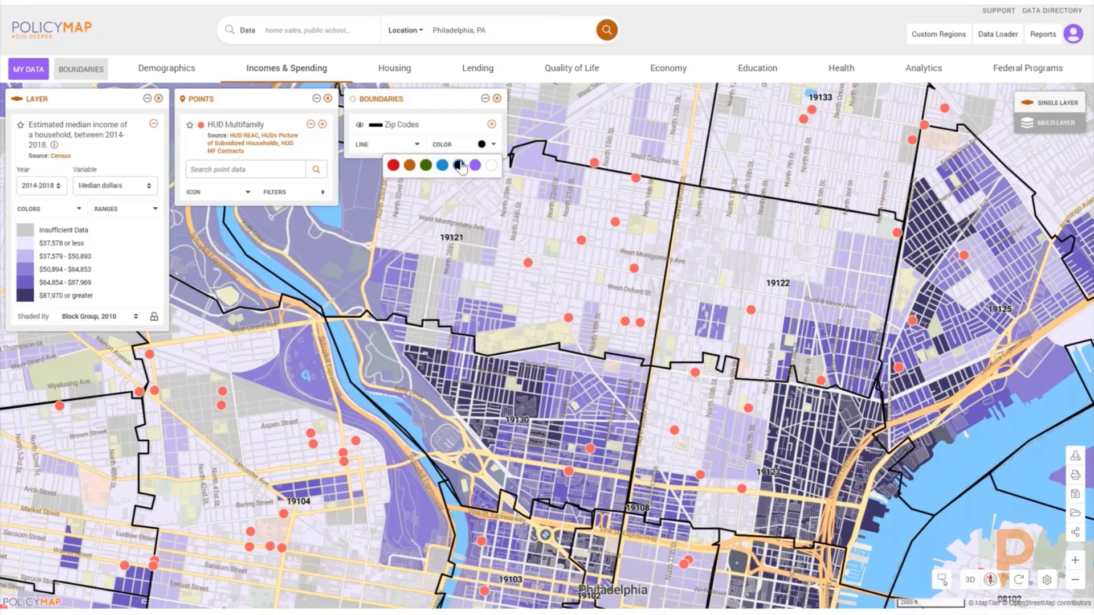
left_click(460, 166)
left_click(409, 165)
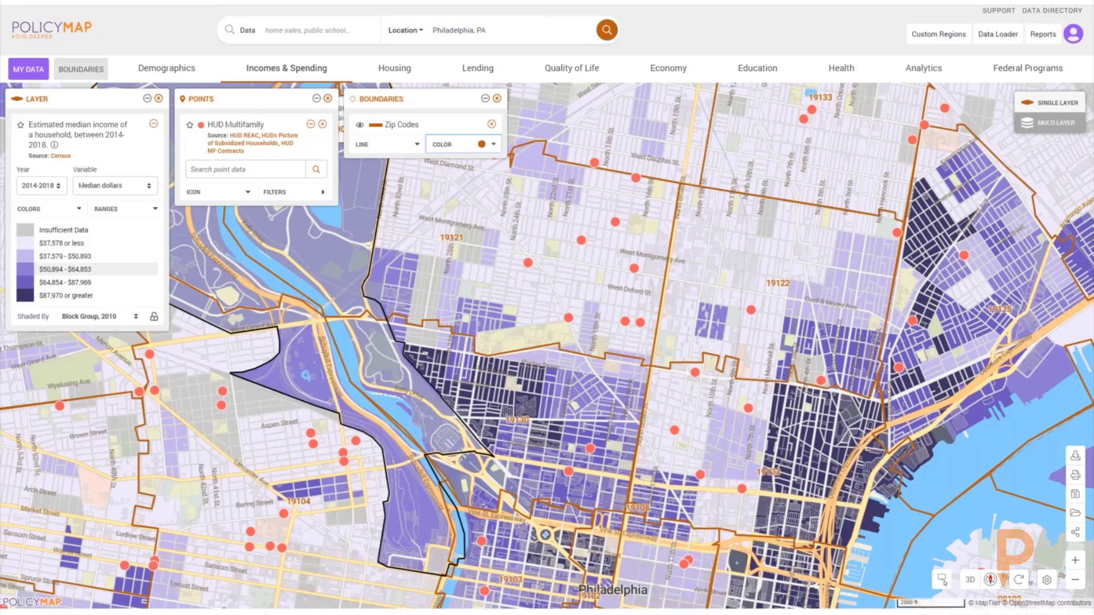
- Remove the HUD Multifamily points and the Zip Codes boundaries, leaving only the median income layer on the map
left_click(330, 98)
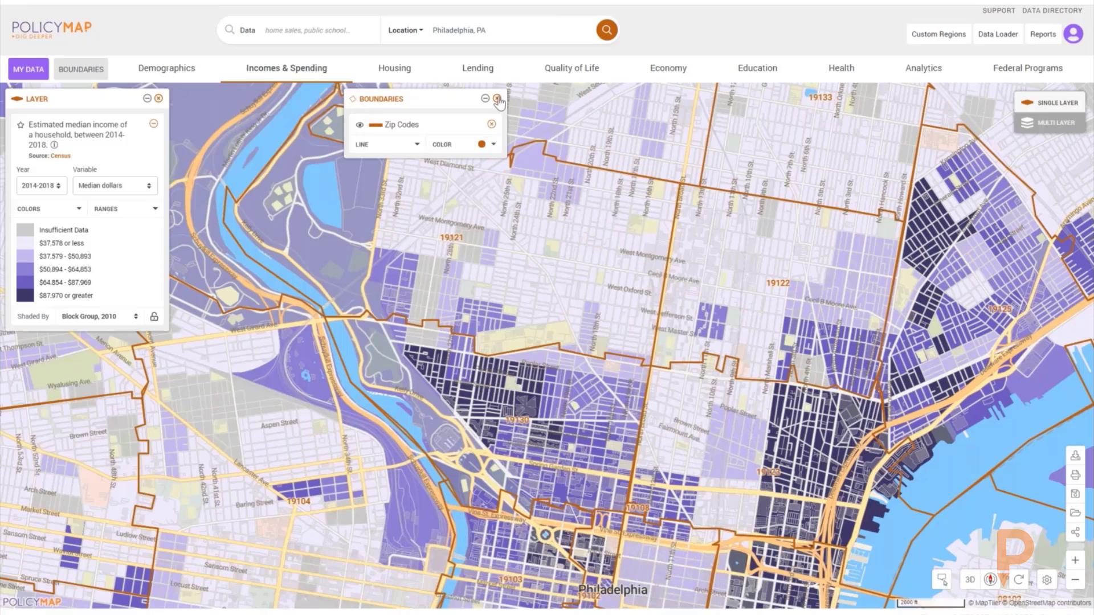
left_click(497, 98)
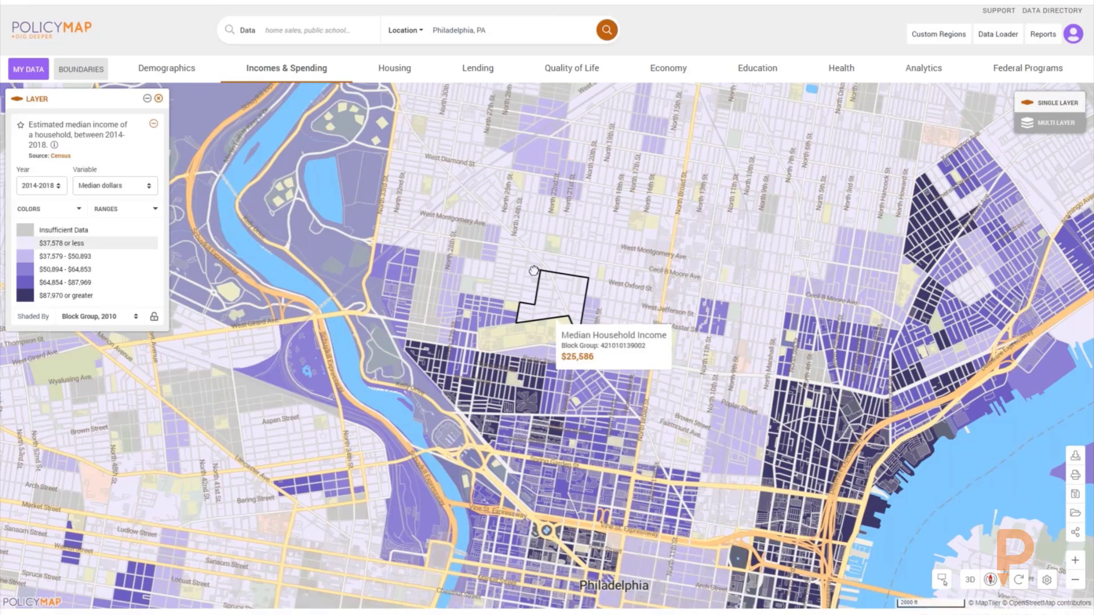
left_click_drag(511, 244, 499, 208)
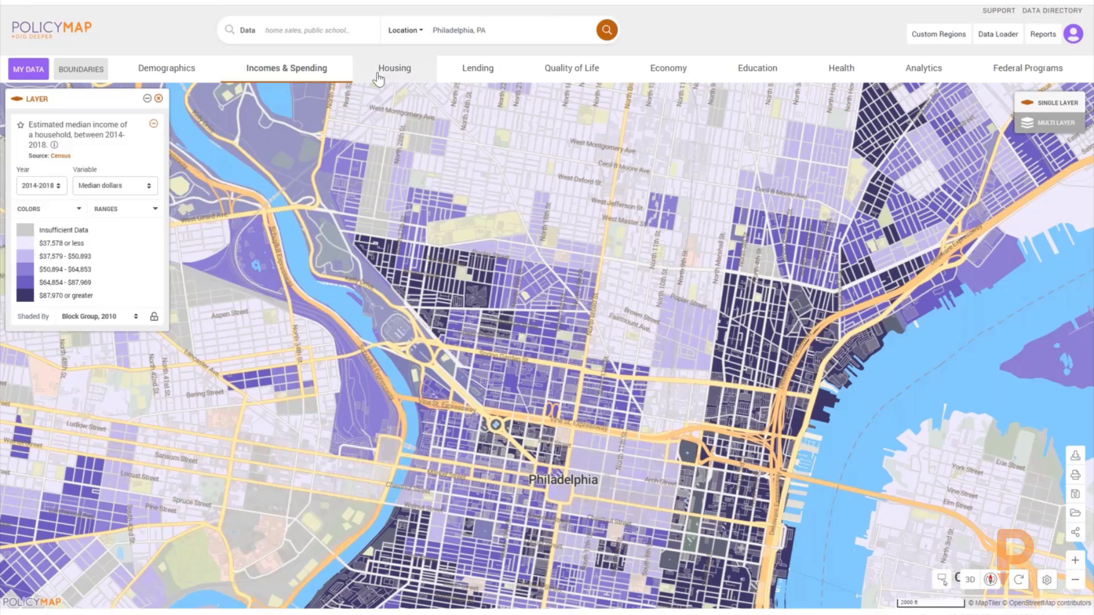
left_click(316, 36)
- Draw a four-cornered custom region by connecting points around the high-income block groups just east of the river, northwest of central Philadelphia
left_click(948, 37)
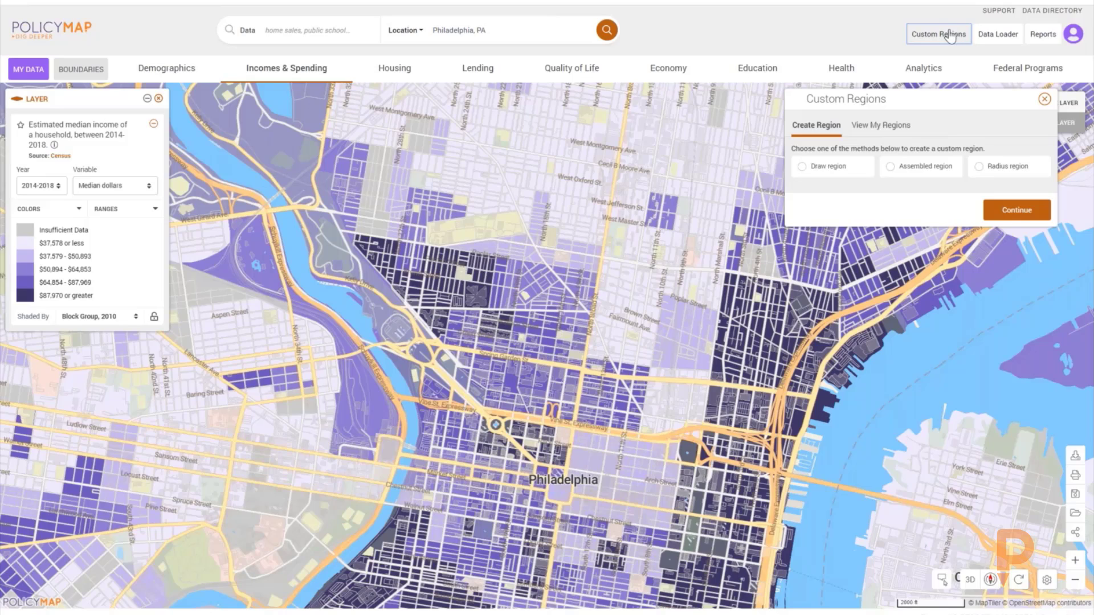
left_click(803, 166)
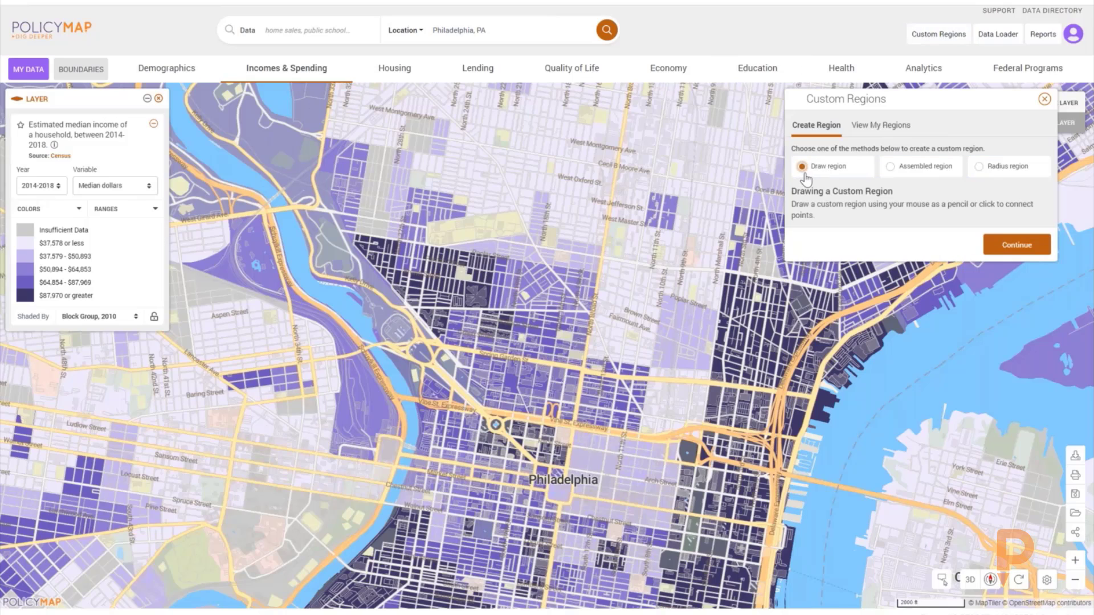
left_click(1015, 245)
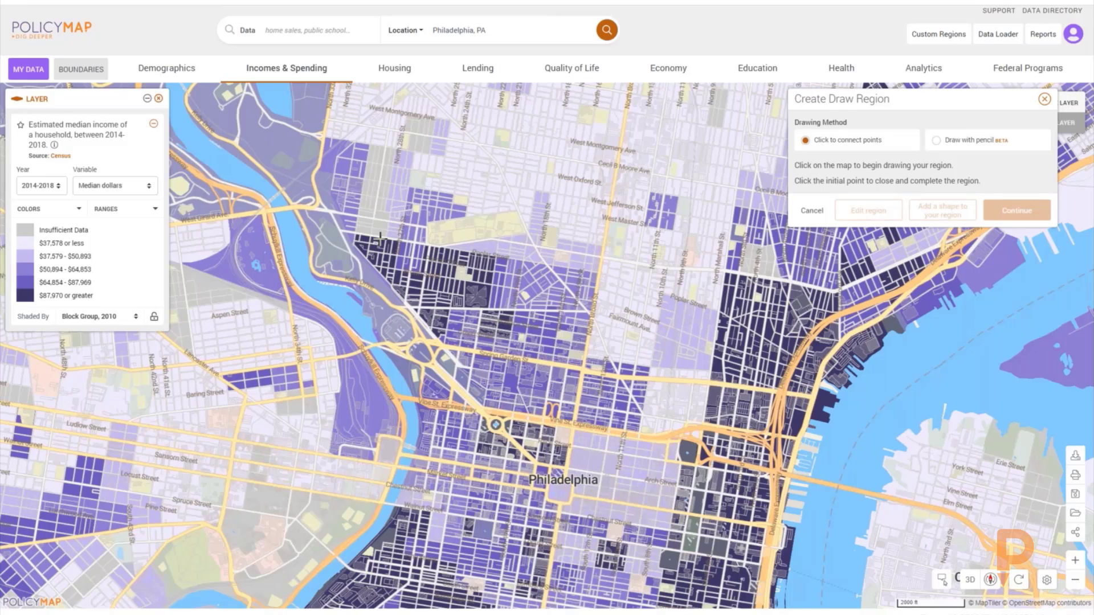
left_click(353, 233)
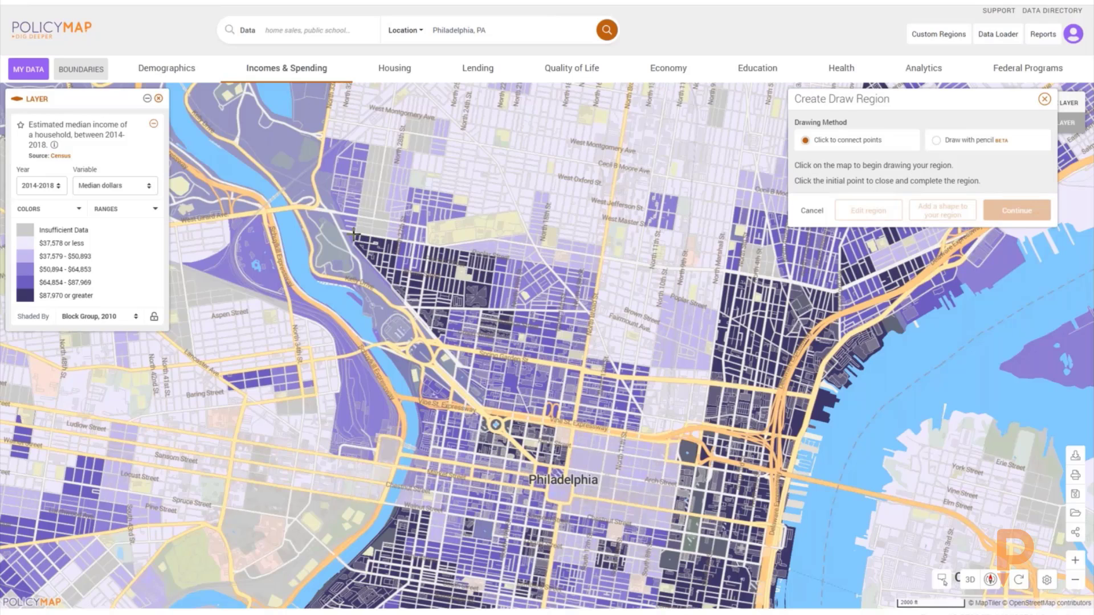
left_click(413, 317)
left_click(492, 310)
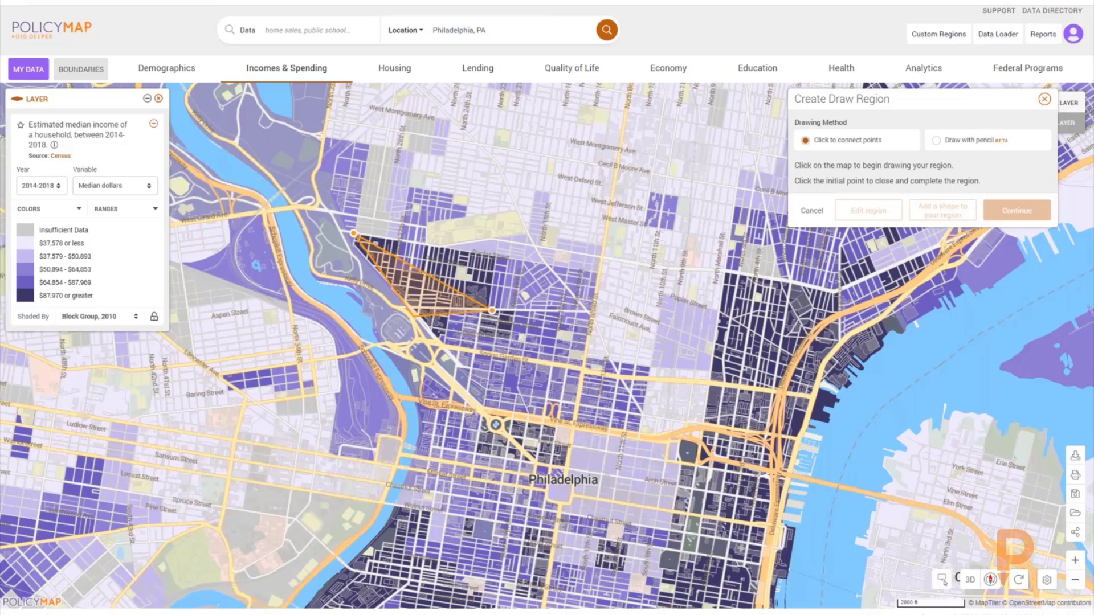
left_click(494, 251)
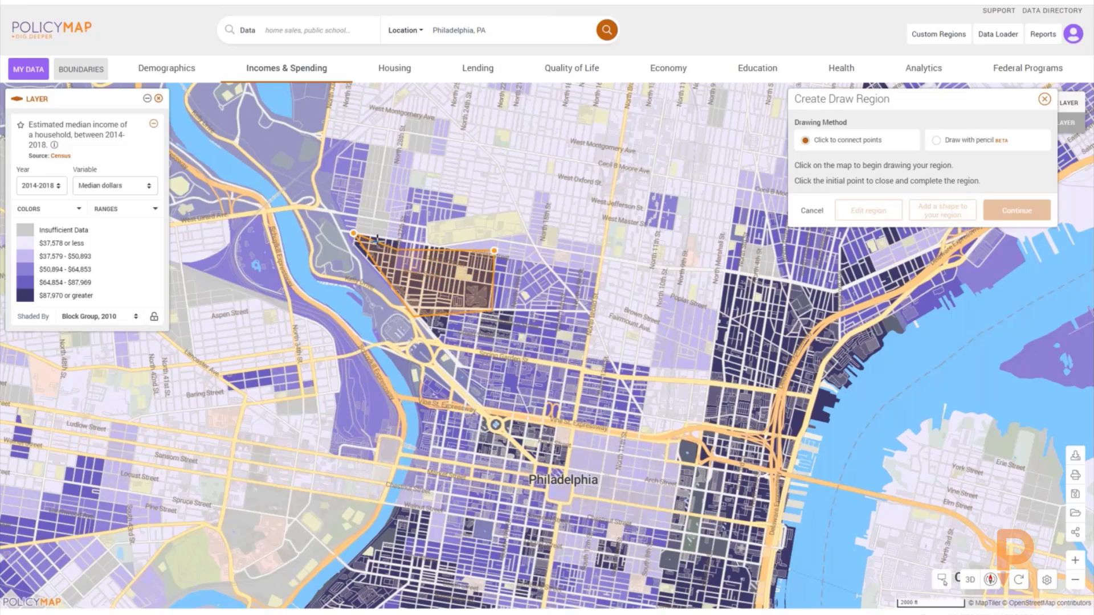
left_click(353, 234)
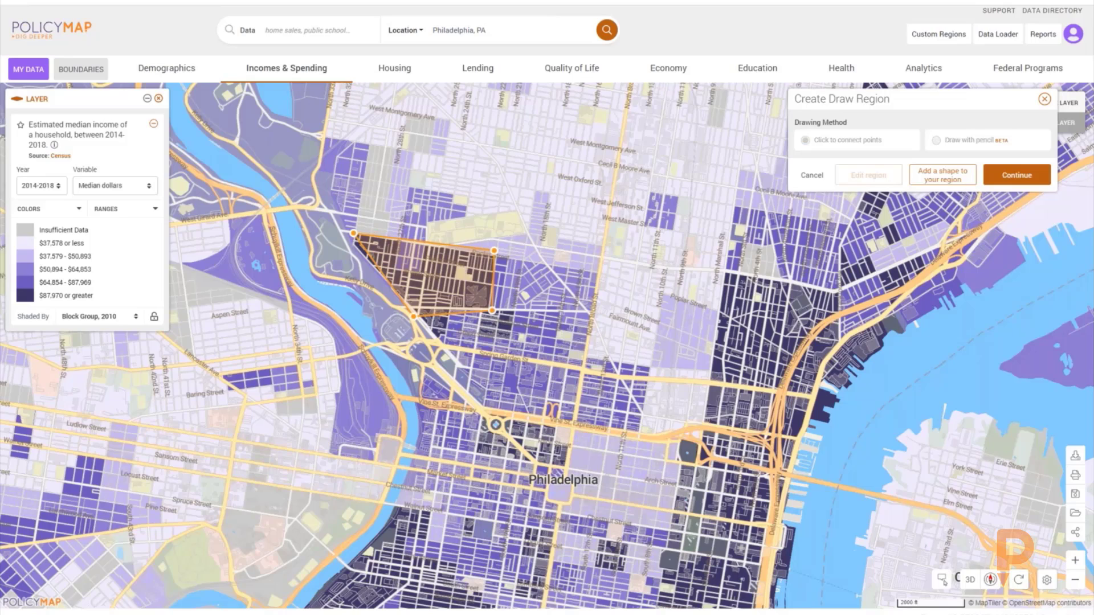
- Extend the drawn region northward by pulling a new corner out of its upper edge
left_click(438, 243)
left_click_drag(419, 239, 430, 197)
left_click_drag(429, 184, 375, 173)
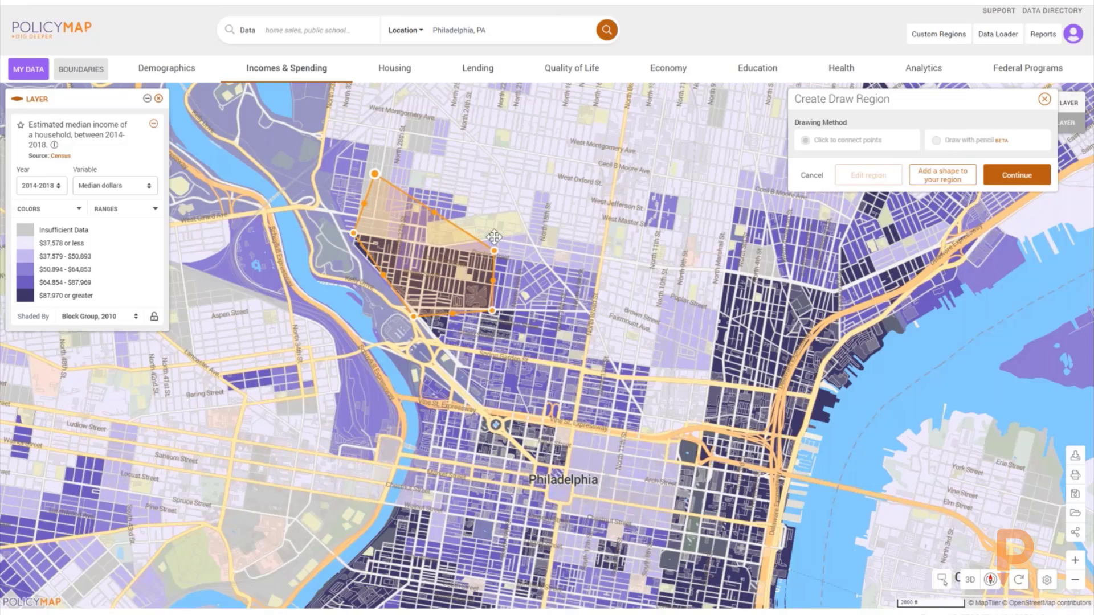
left_click_drag(494, 254, 506, 233)
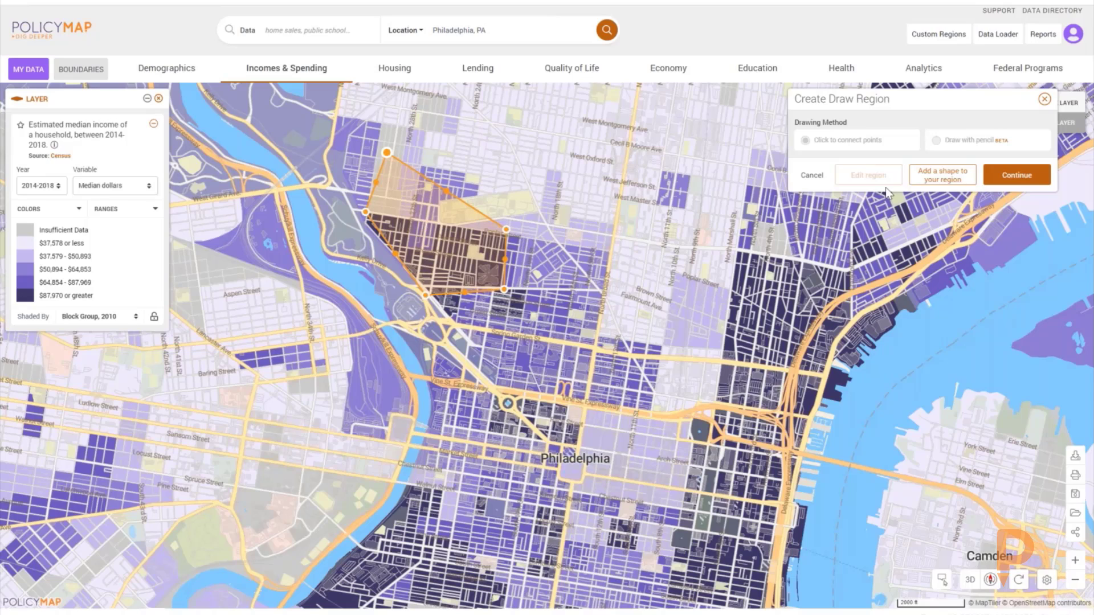
- Add a second, five-cornered shape to the custom region around the high-income block groups northeast of central Philadelphia, beside the Delaware River
left_click(932, 180)
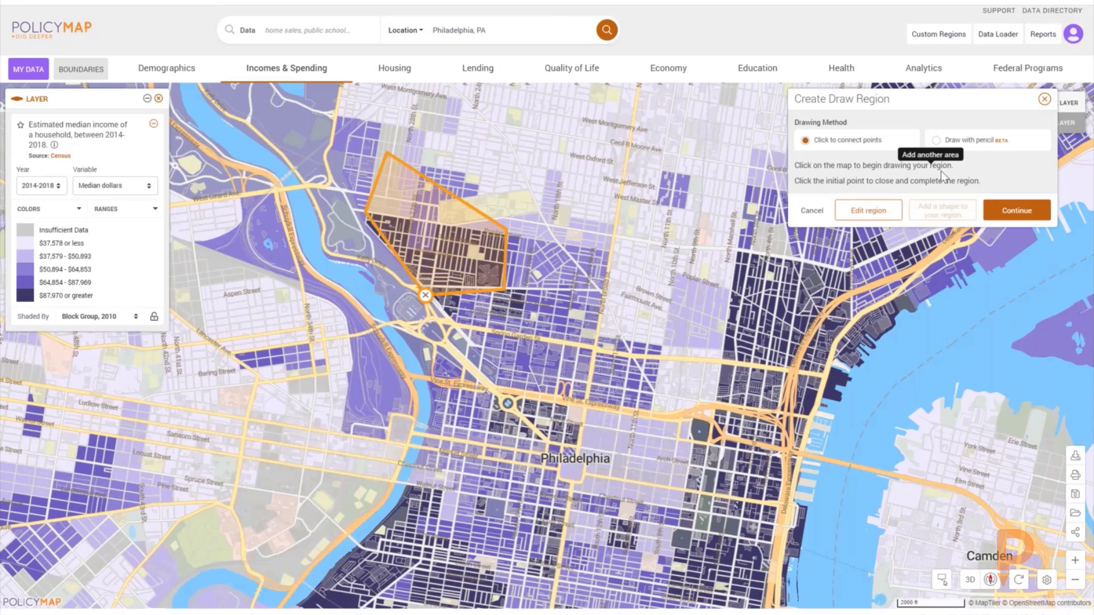
left_click(737, 254)
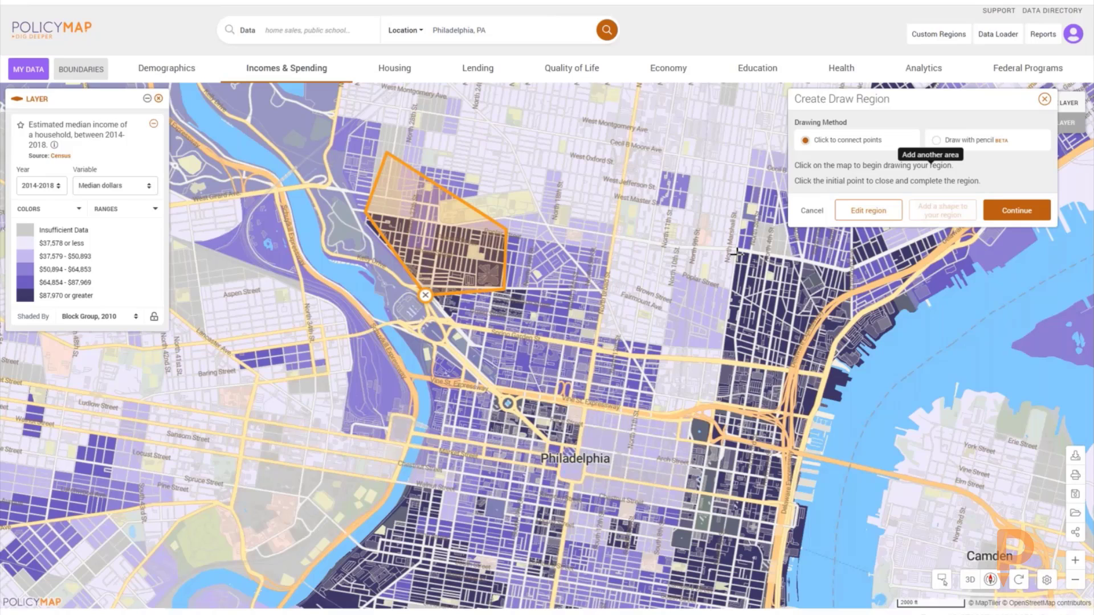
left_click(724, 361)
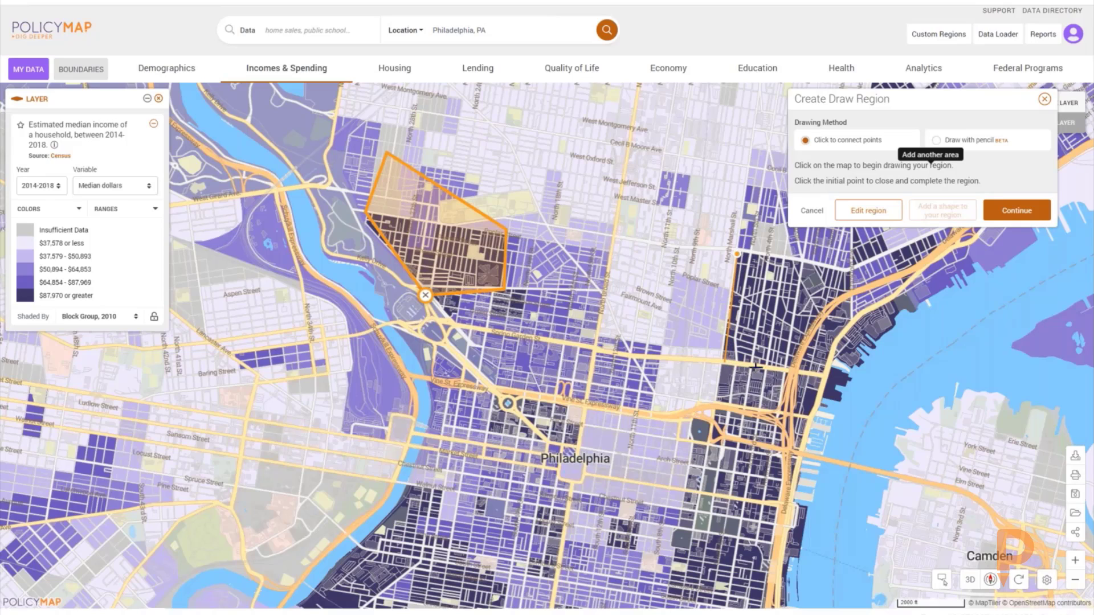
left_click(824, 376)
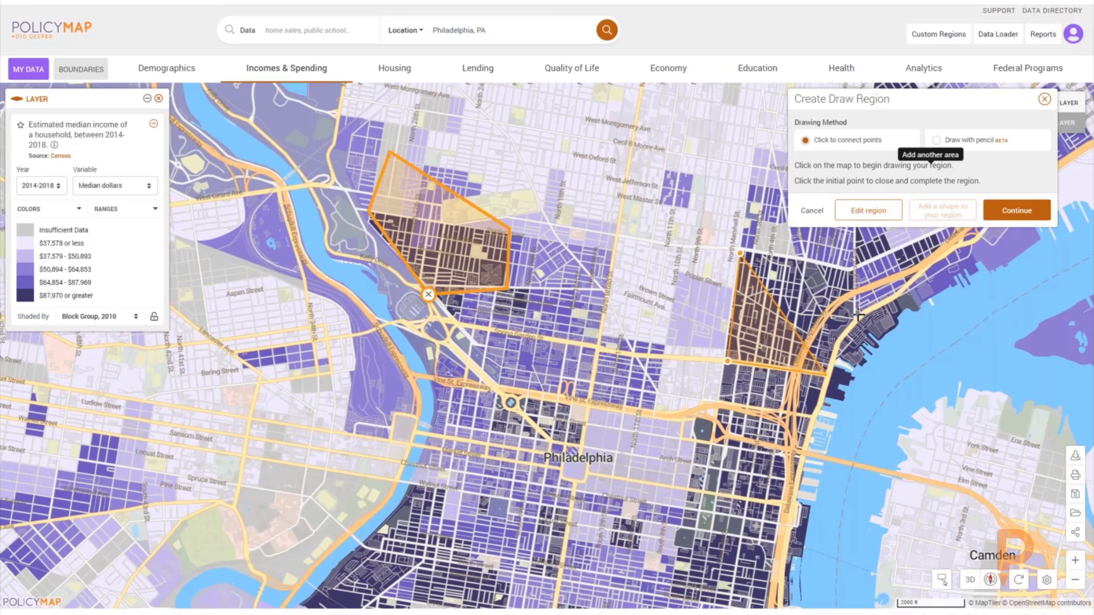
left_click(853, 311)
left_click(850, 266)
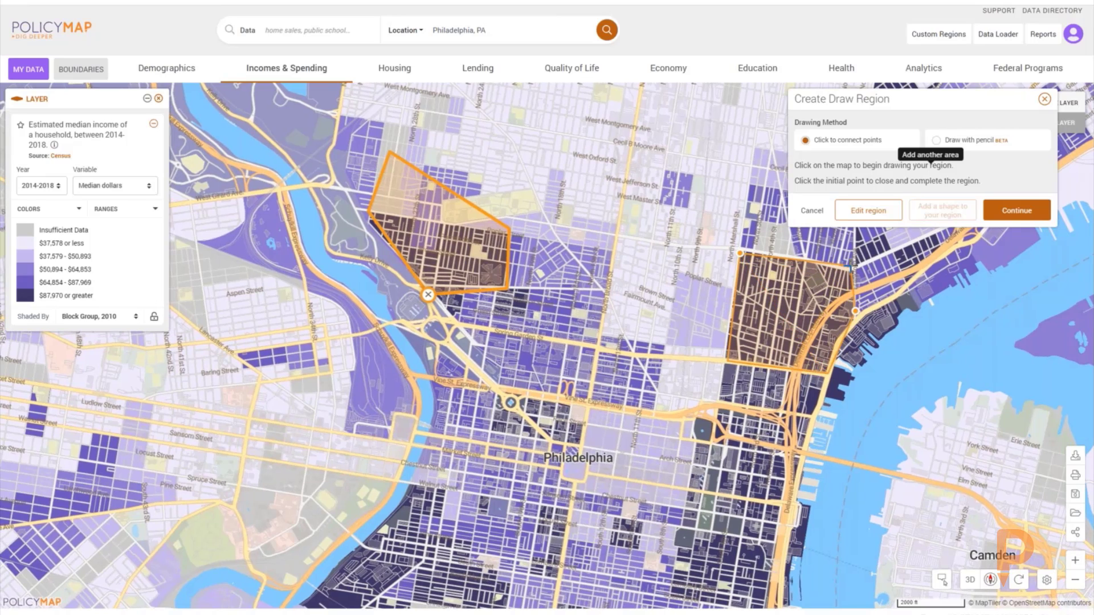
left_click(739, 252)
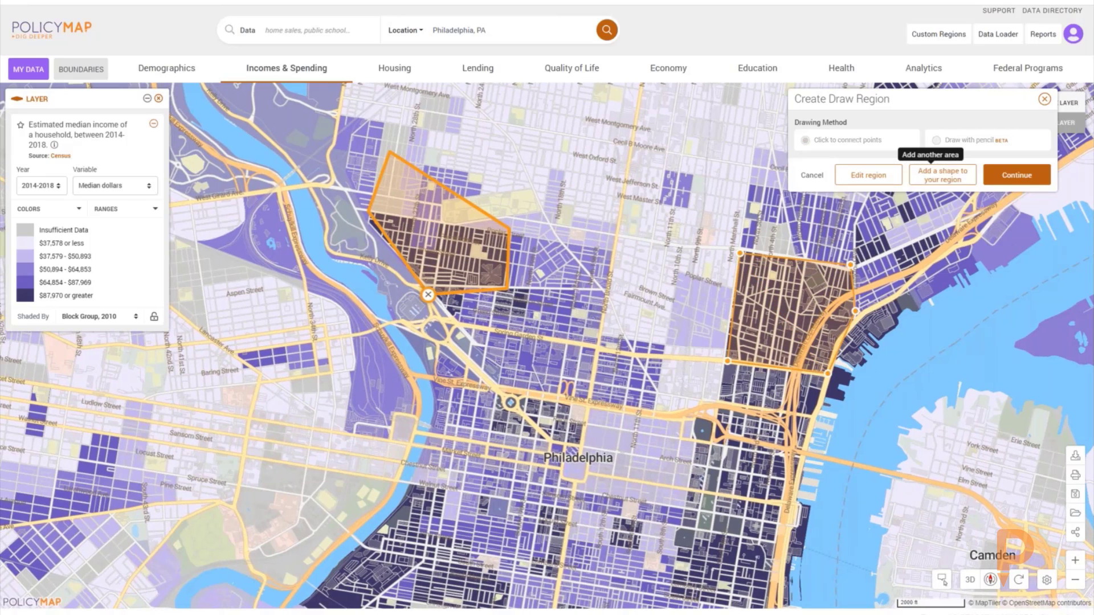
- Extend the second shape westward by pulling new corners out of its western side
left_click(734, 303)
left_click(734, 305)
left_click_drag(734, 306, 679, 246)
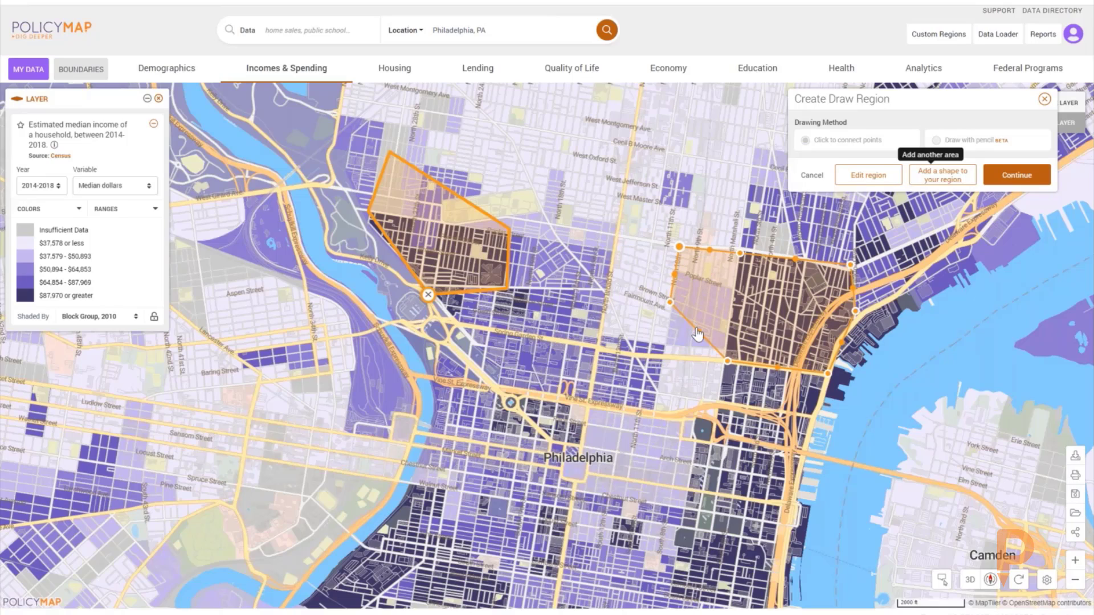
left_click_drag(696, 331, 656, 367)
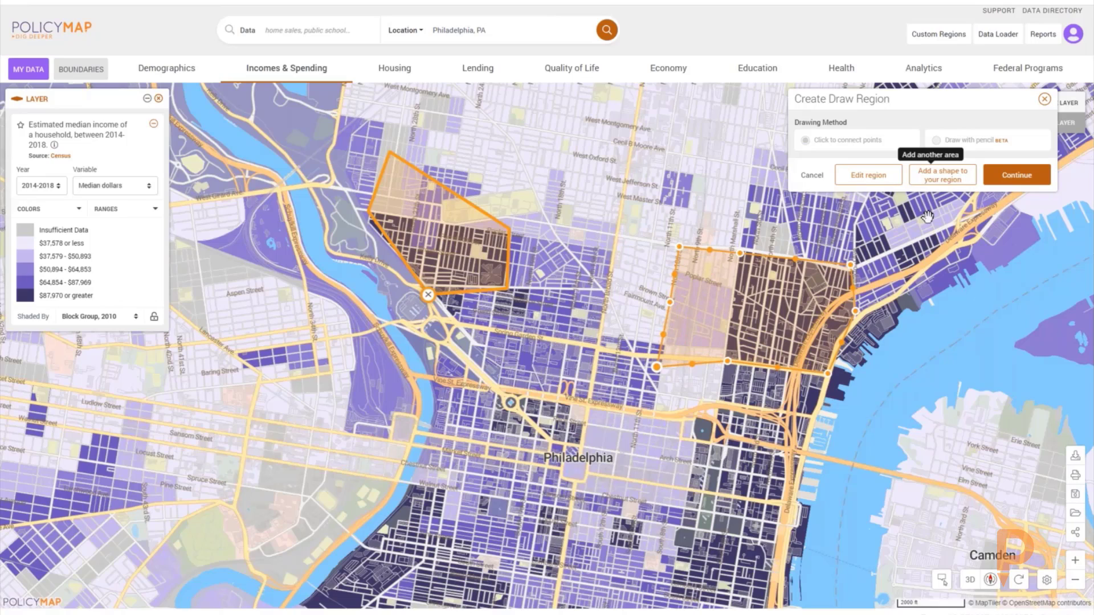
- Finish drawing the custom region, color it blue with a more opaque fill, and discard it without saving
left_click(1000, 180)
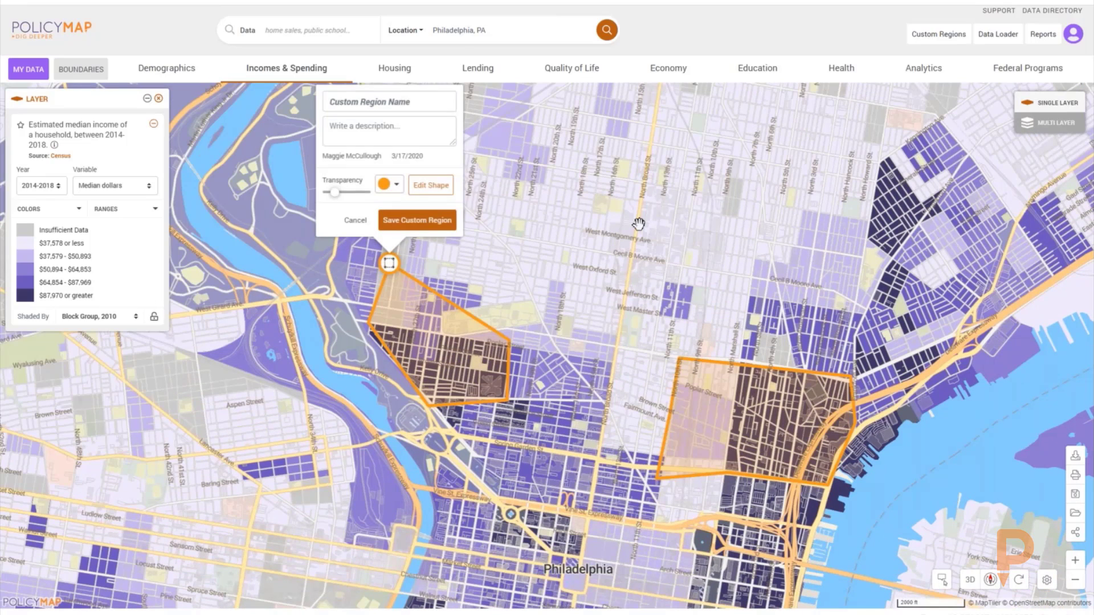
left_click(389, 184)
left_click(360, 225)
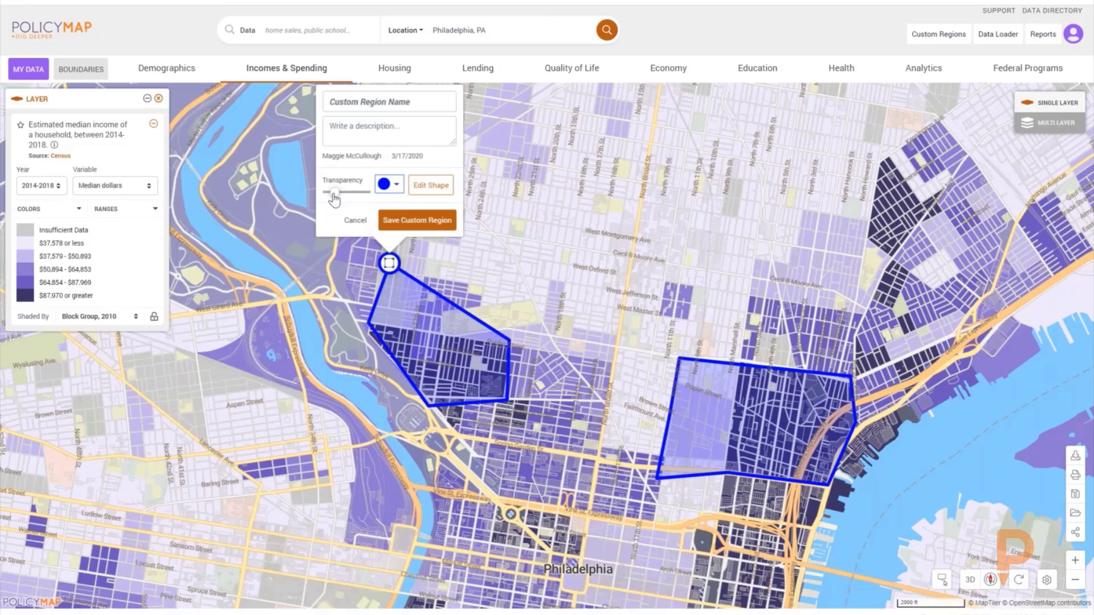
left_click_drag(333, 192, 359, 192)
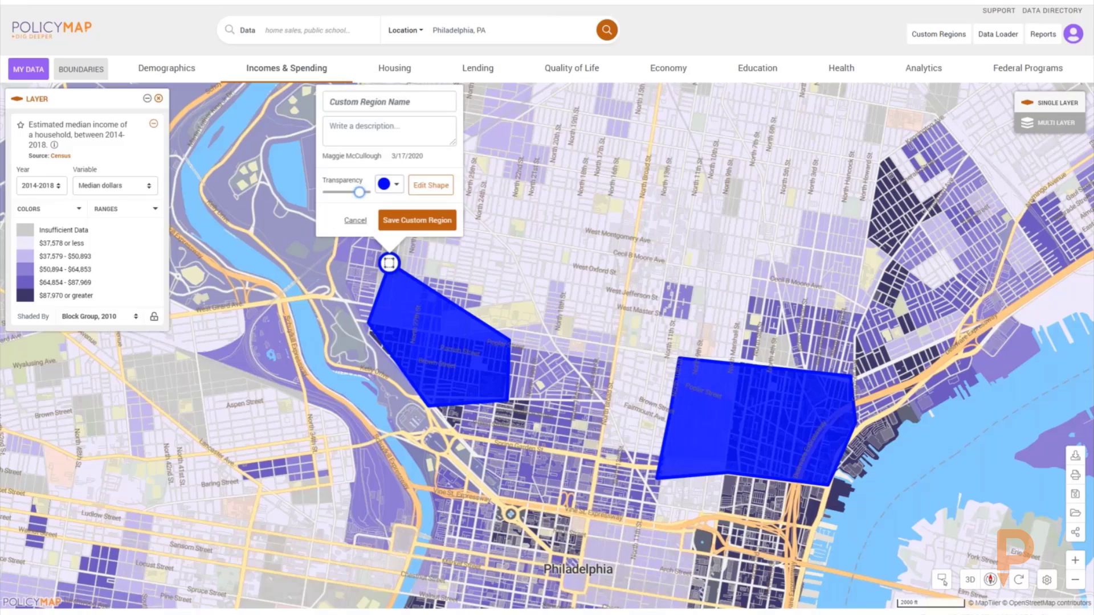
left_click(355, 220)
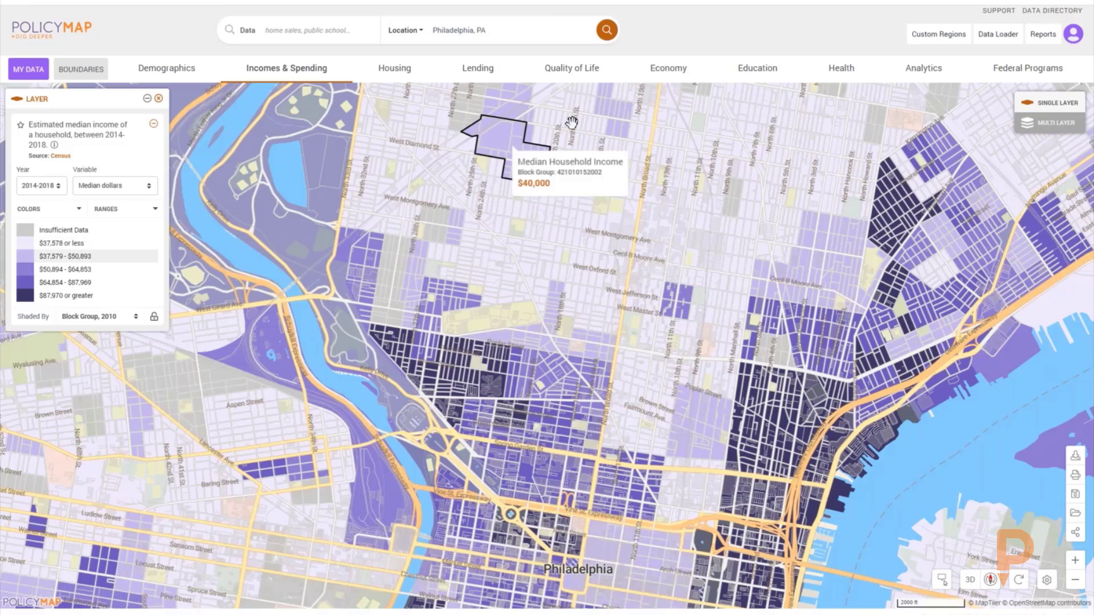
- Assemble a custom region from six dark-shaded 2010 block groups northwest of central Philadelphia, between the Schuylkill-side parkland and Francisville
left_click(932, 41)
left_click(890, 170)
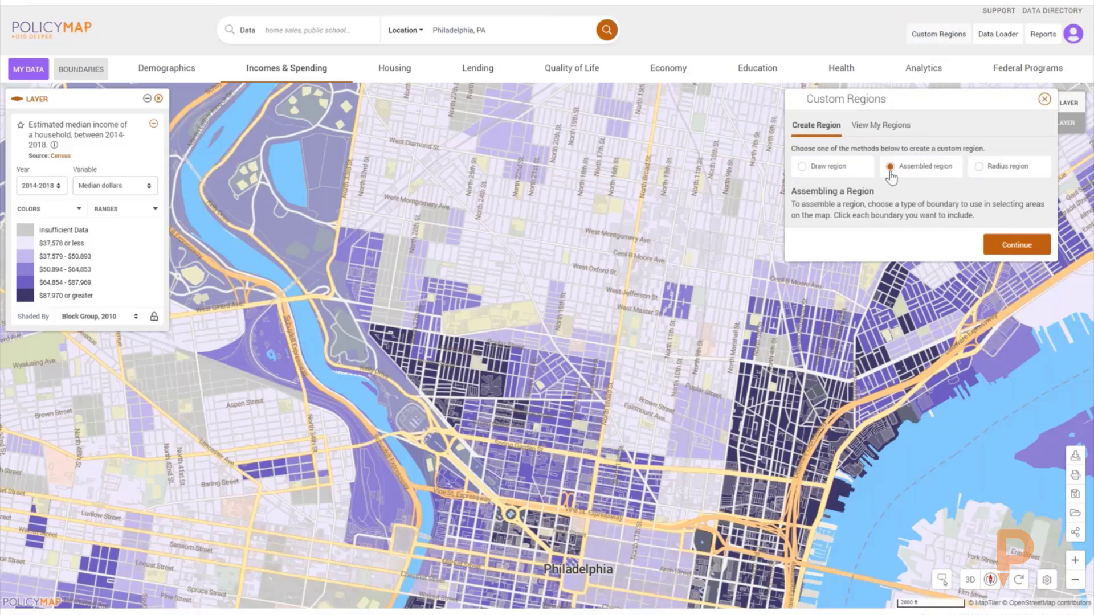
left_click(1017, 246)
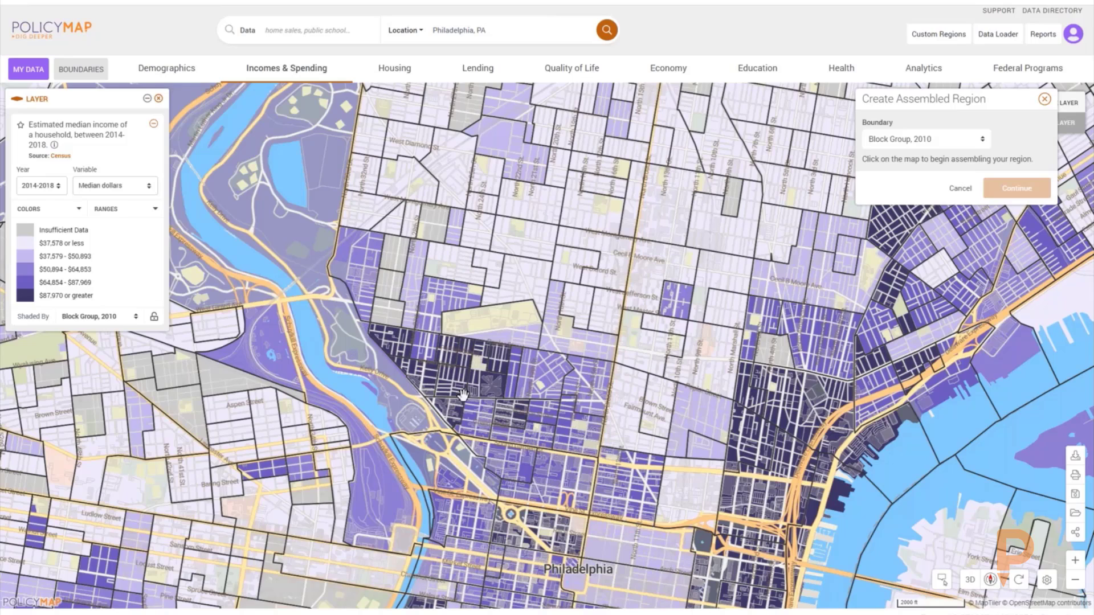
left_click(382, 335)
left_click(390, 345)
left_click(393, 349)
left_click(419, 371)
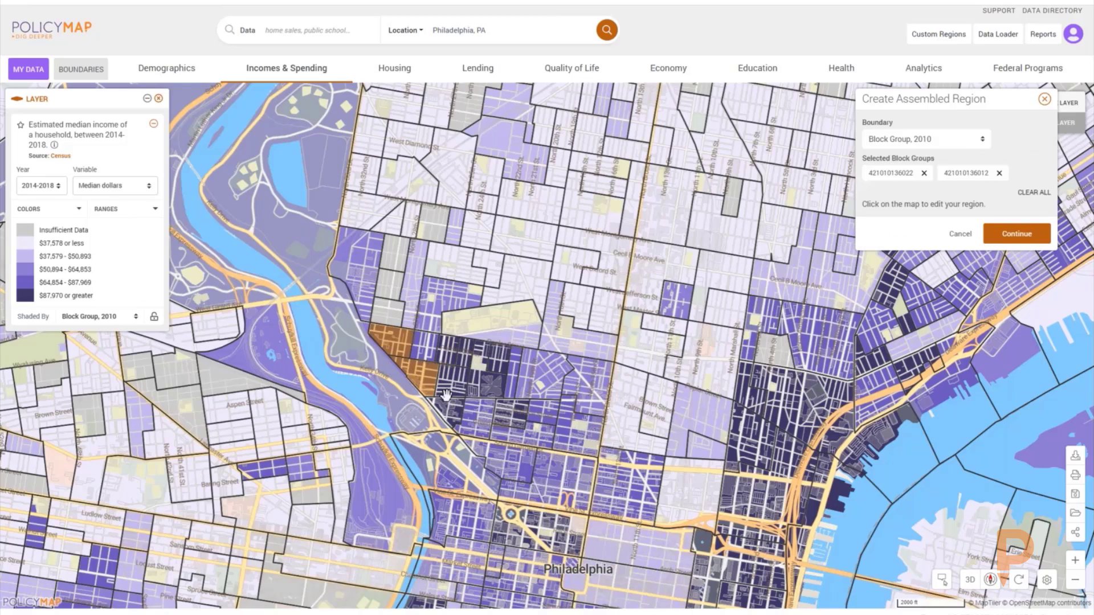
left_click(446, 395)
left_click(459, 356)
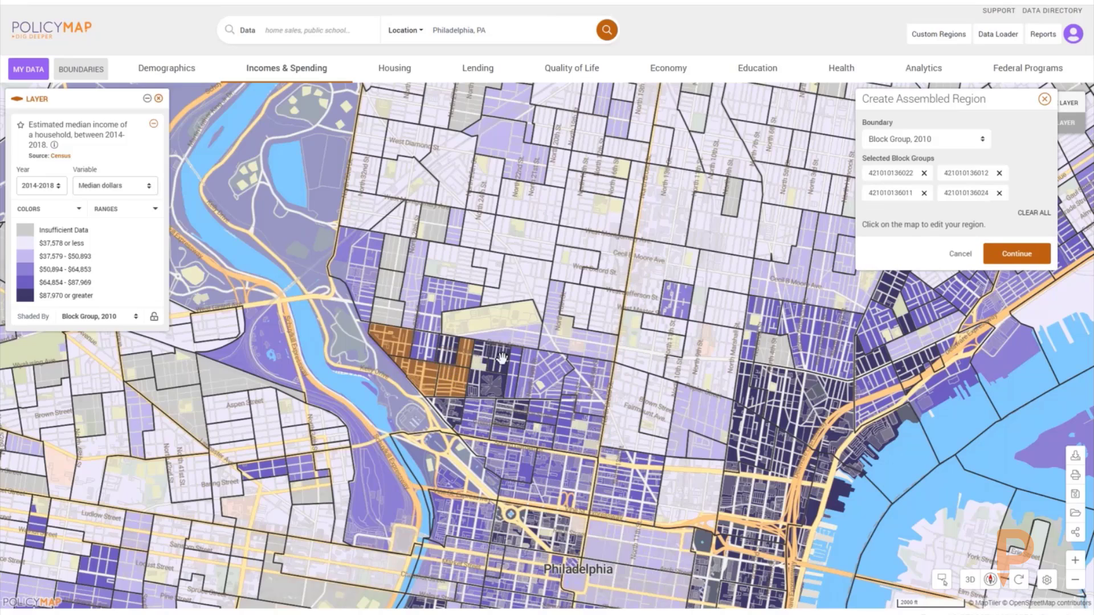
left_click(500, 359)
left_click(485, 382)
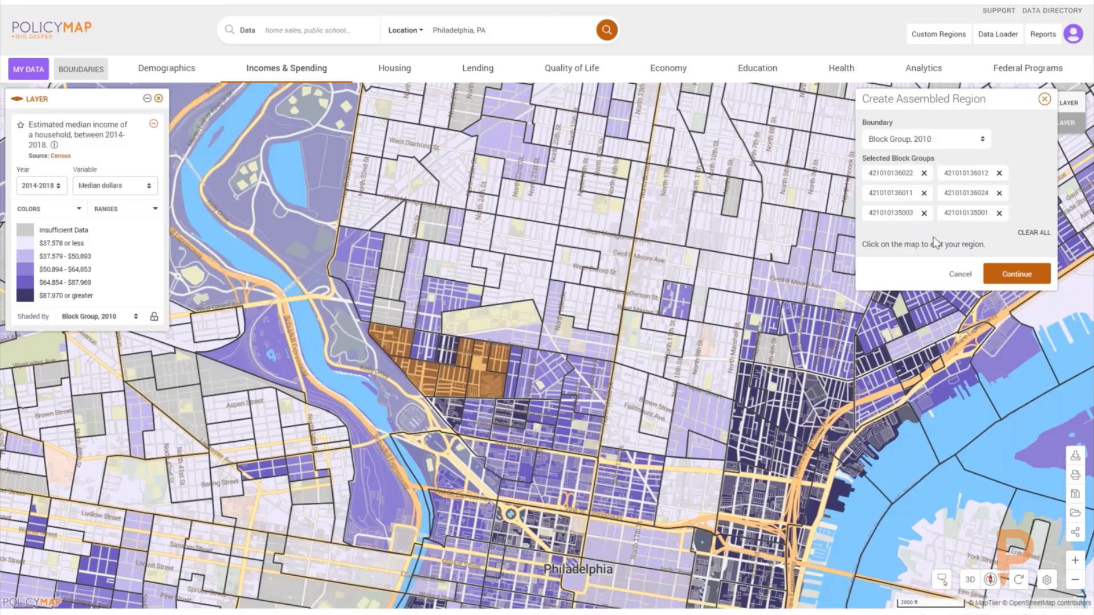
left_click(1012, 277)
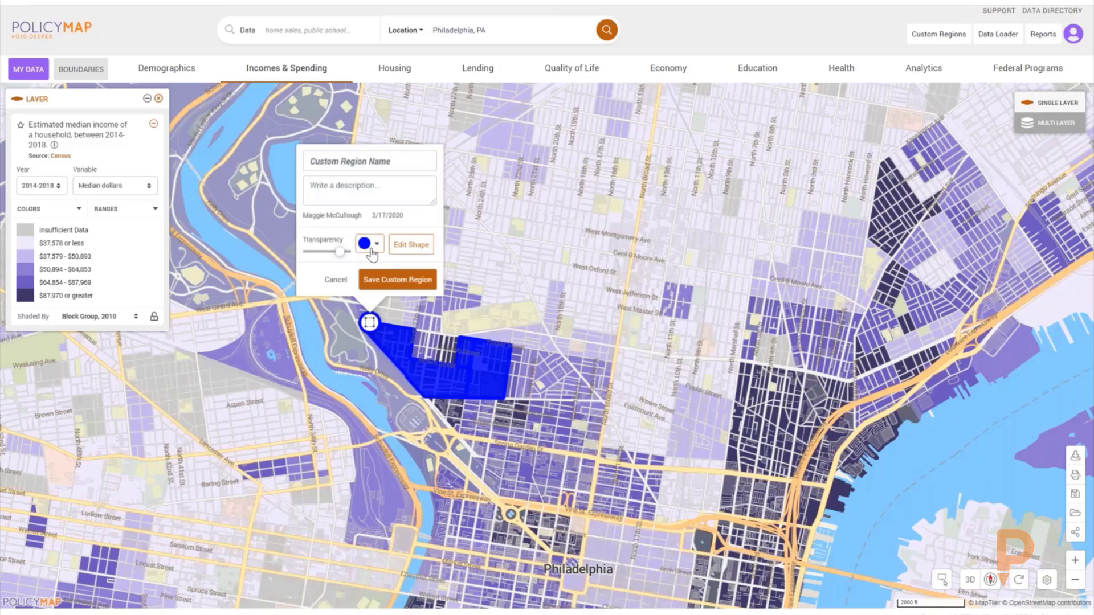
left_click(401, 247)
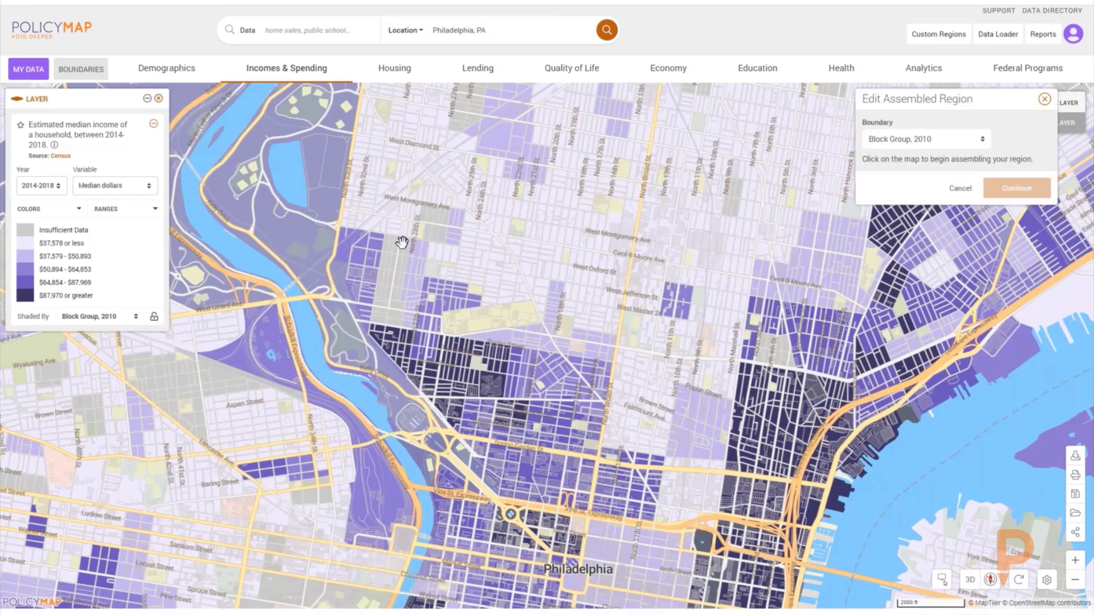
left_click(424, 347)
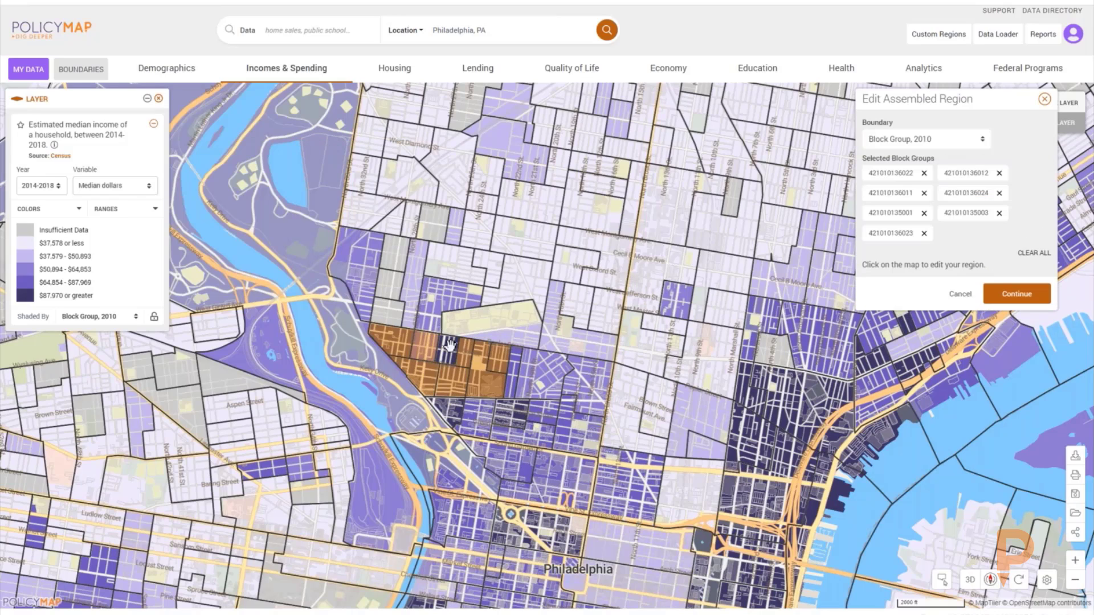
left_click(461, 350)
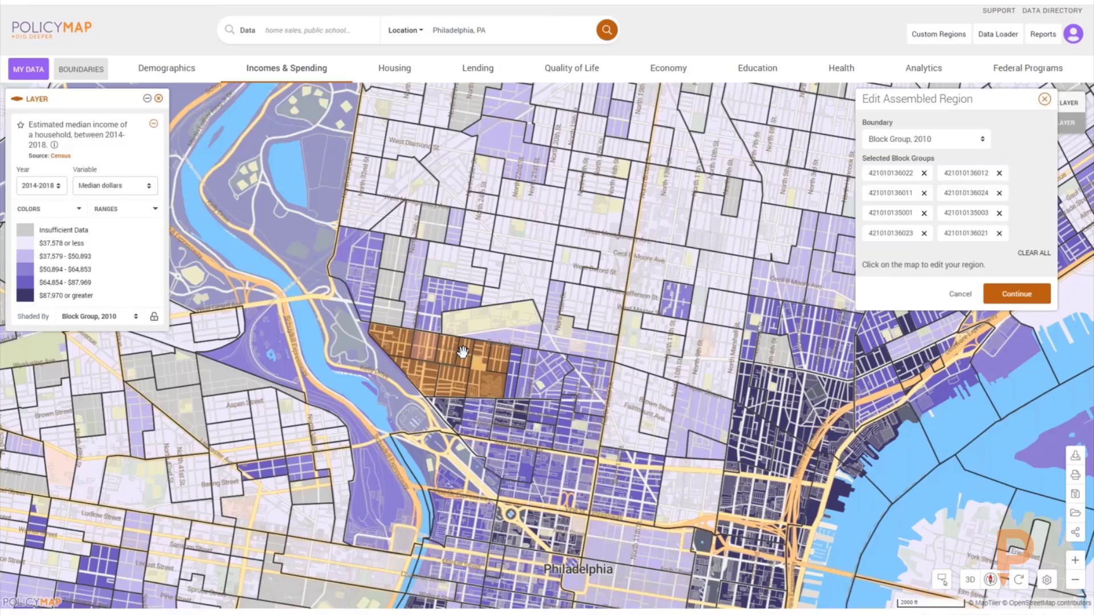
left_click(1015, 294)
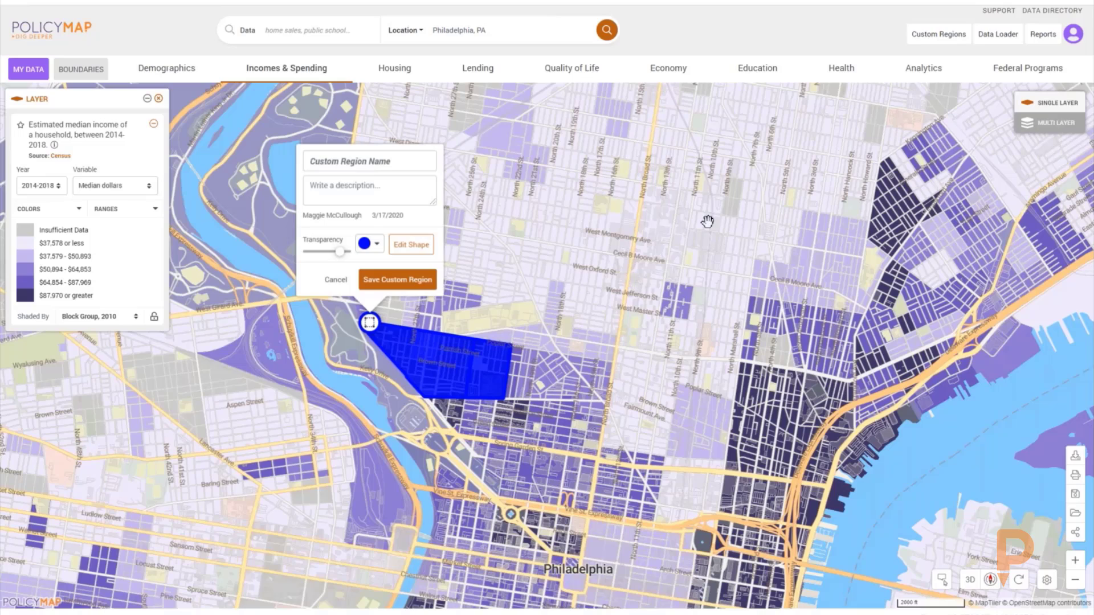
left_click(335, 279)
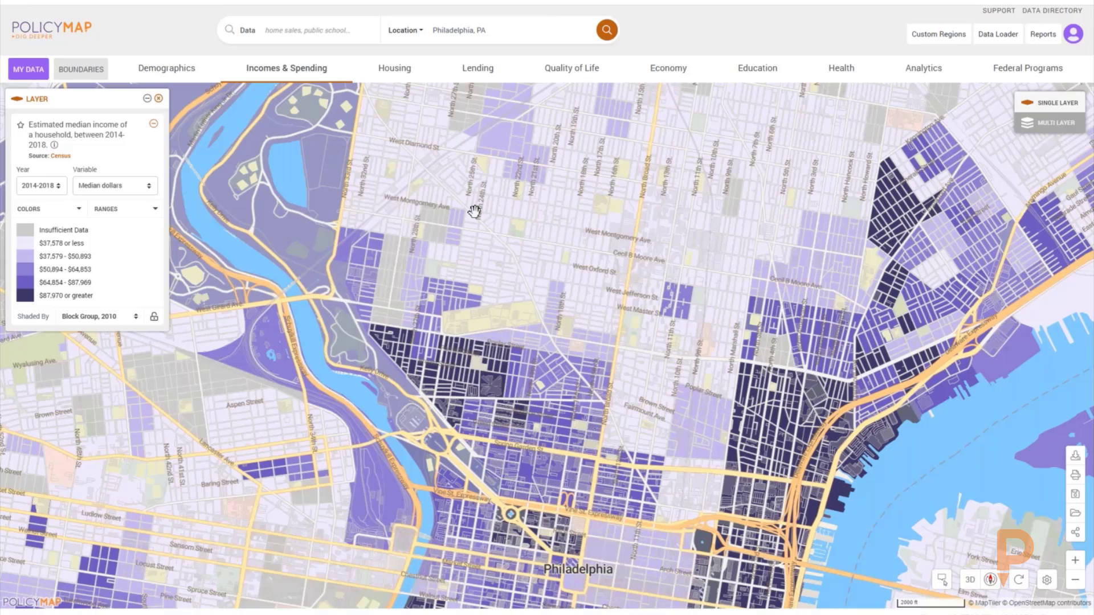
- Place a 0.5-mile radius region around Francisville, recenter it twice toward the areas northeast and east, and cancel it
left_click(925, 38)
left_click(979, 167)
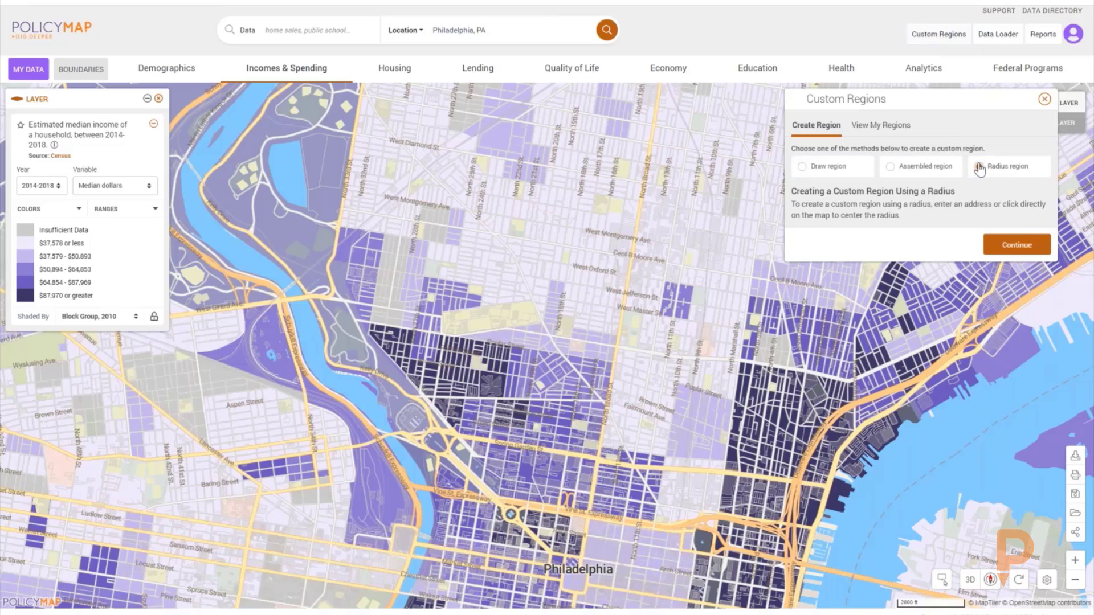
left_click(1016, 245)
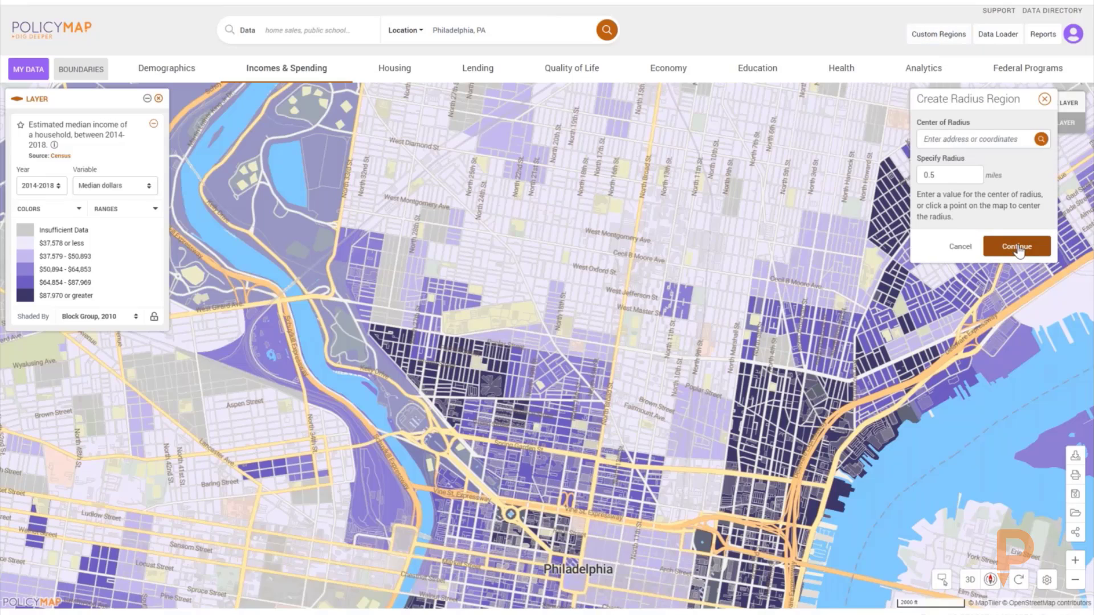
left_click(511, 353)
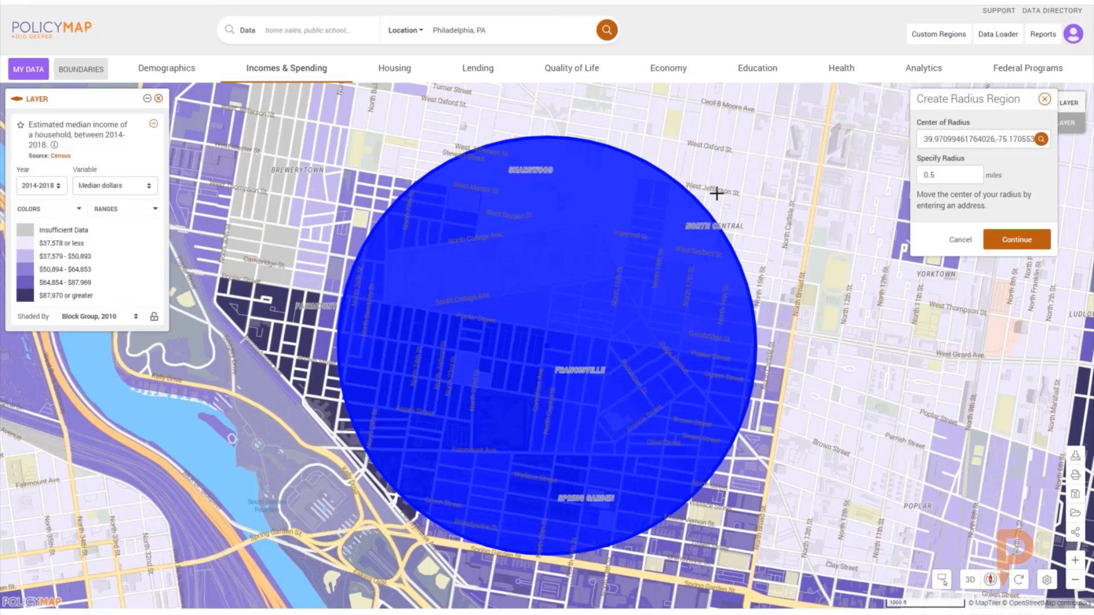
left_click(804, 159)
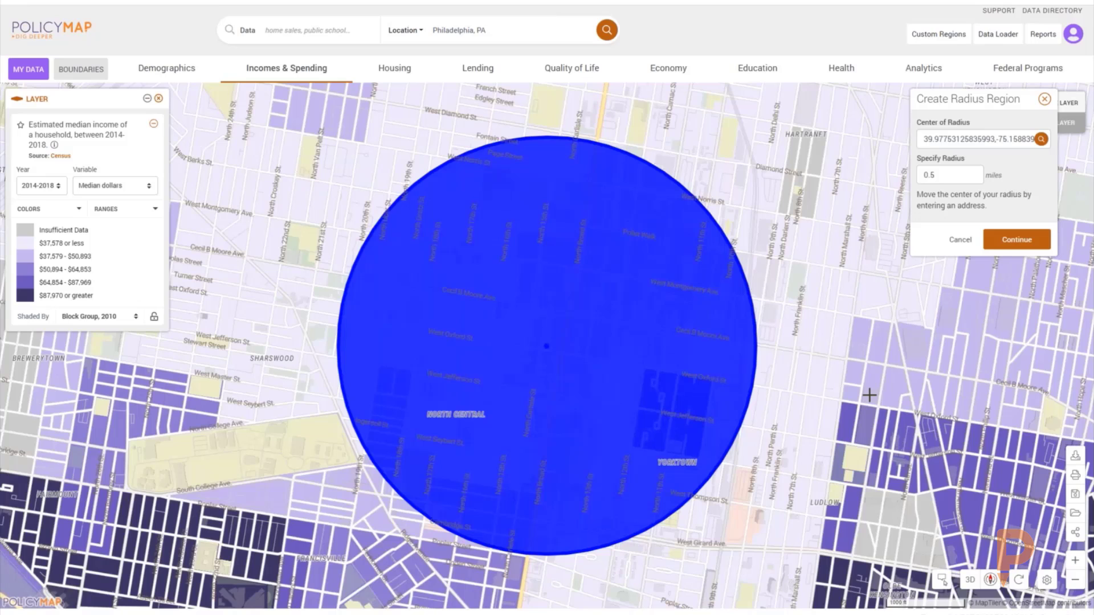
left_click(869, 395)
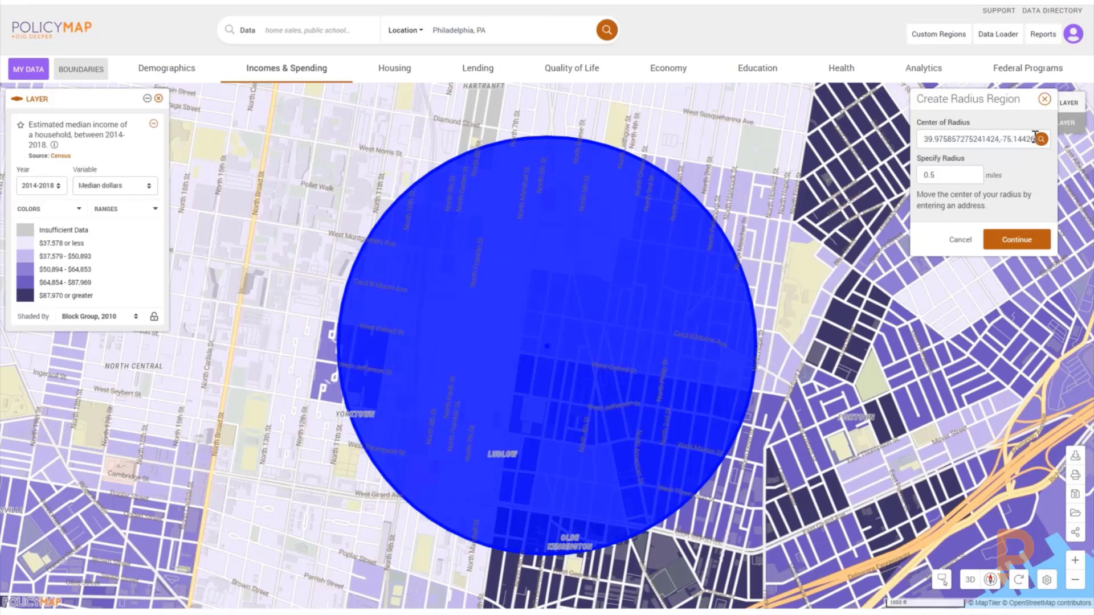
left_click(967, 241)
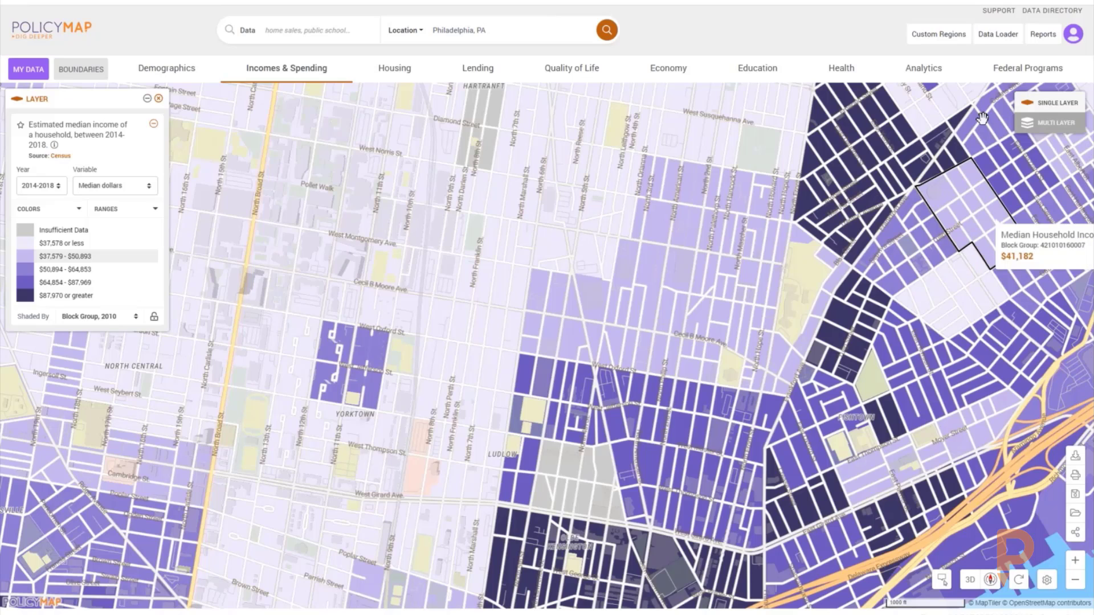
- View the list of saved custom regions and close it
left_click(943, 36)
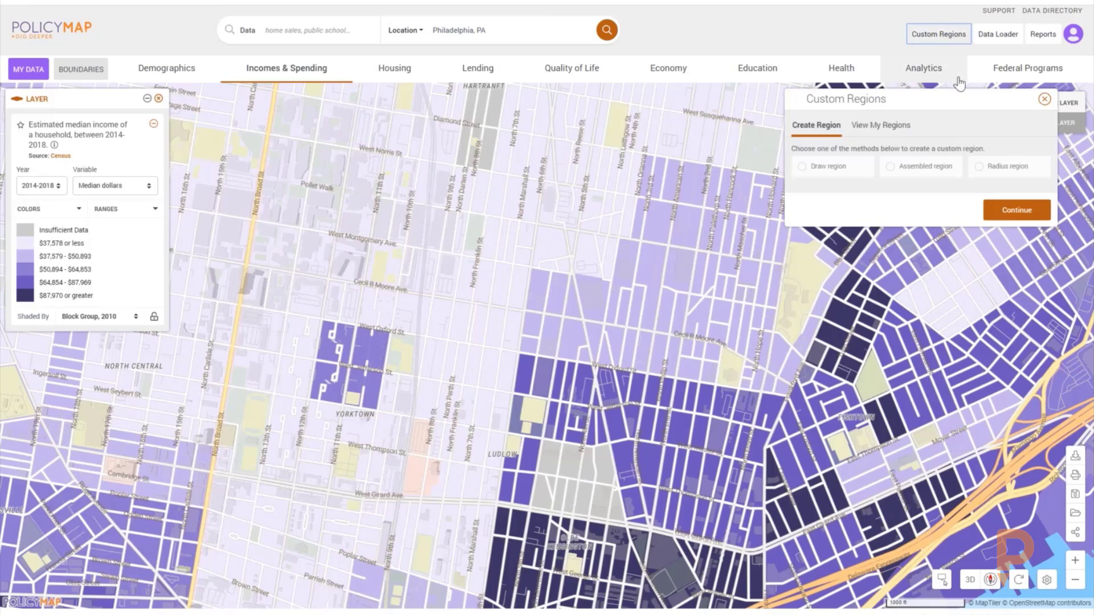
left_click(880, 125)
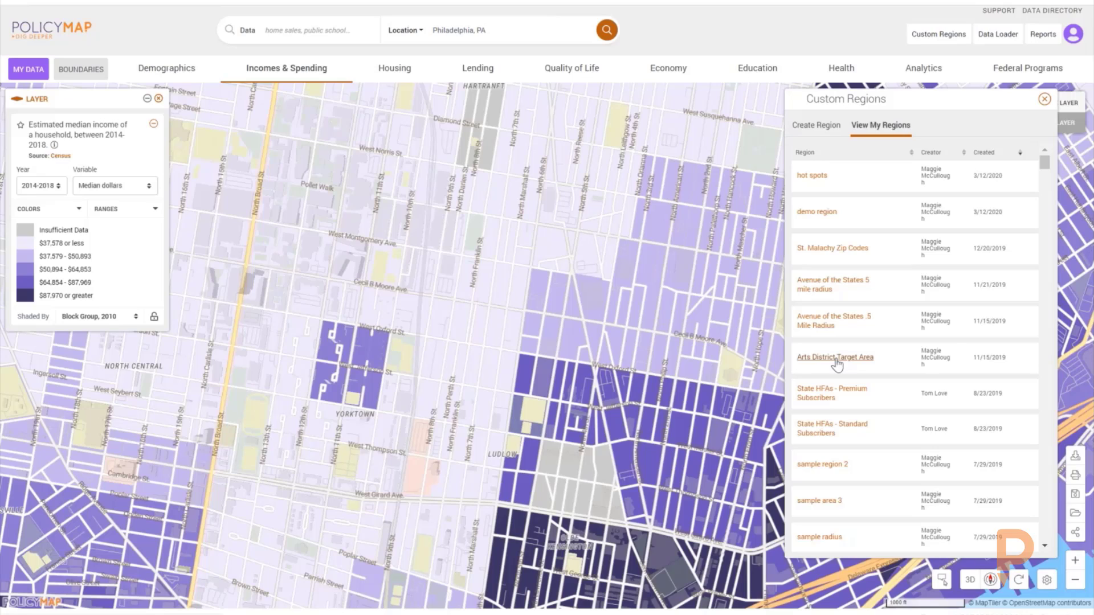
left_click(1044, 99)
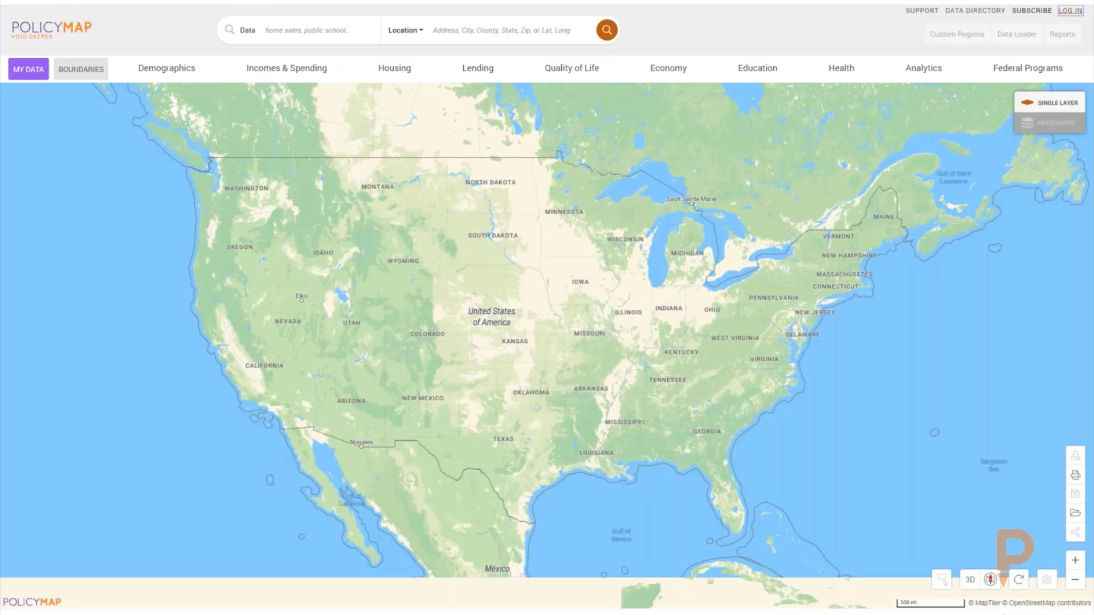
- Log in to the account and locate the city of Philadelphia, PA on the map
left_click(1070, 11)
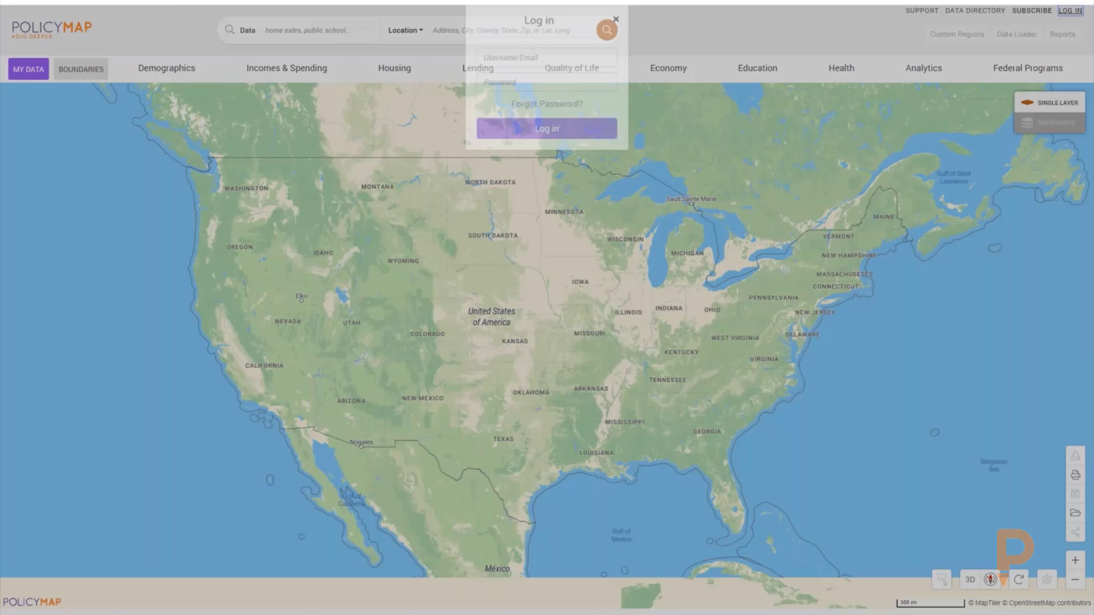
left_click(593, 155)
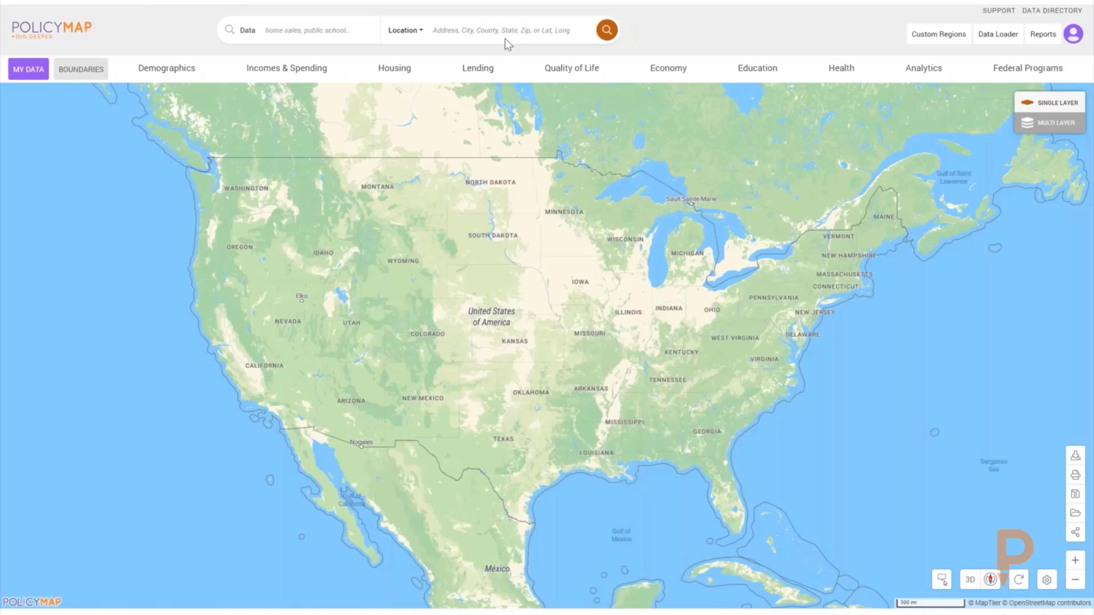
left_click(507, 37)
type("philadelphia")
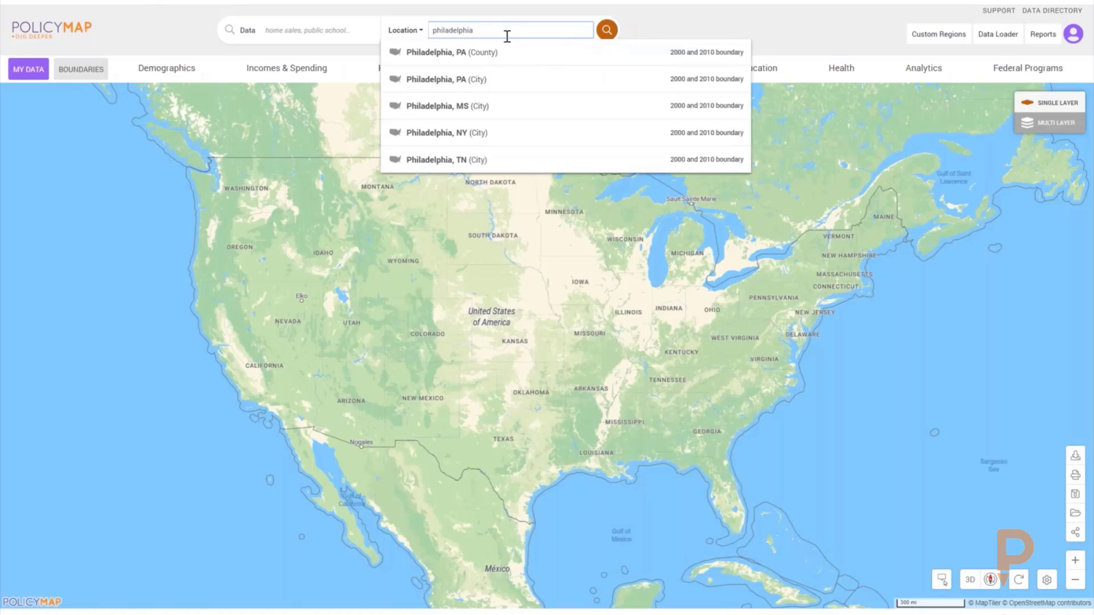
left_click(487, 80)
key("Return")
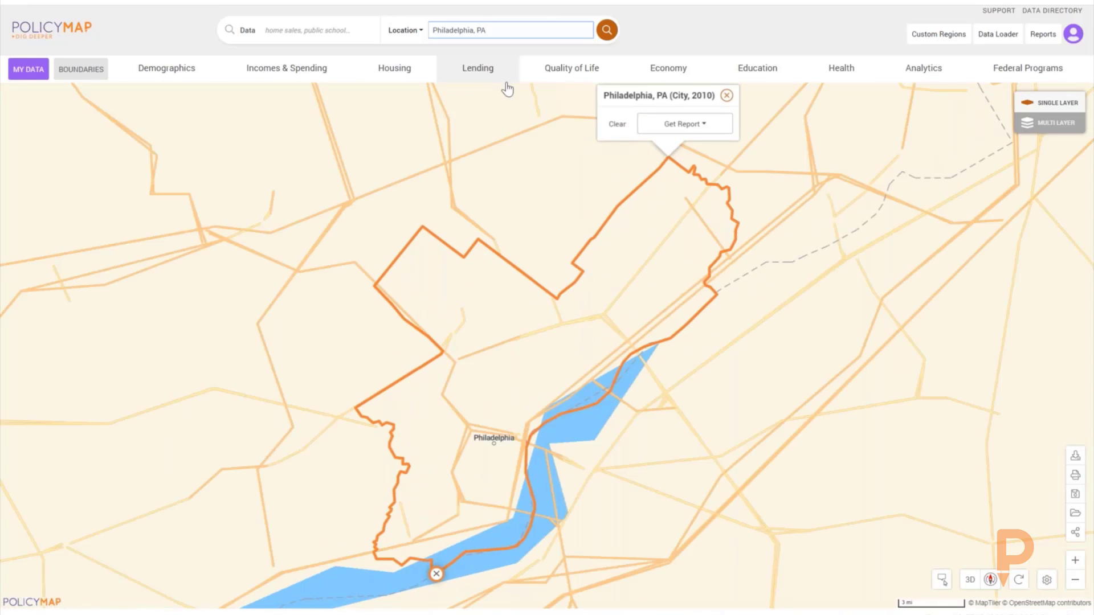
- Switch to multi-layer mode and add the estimated median household income, 2014-2018, found by searching for "income"
left_click(1032, 129)
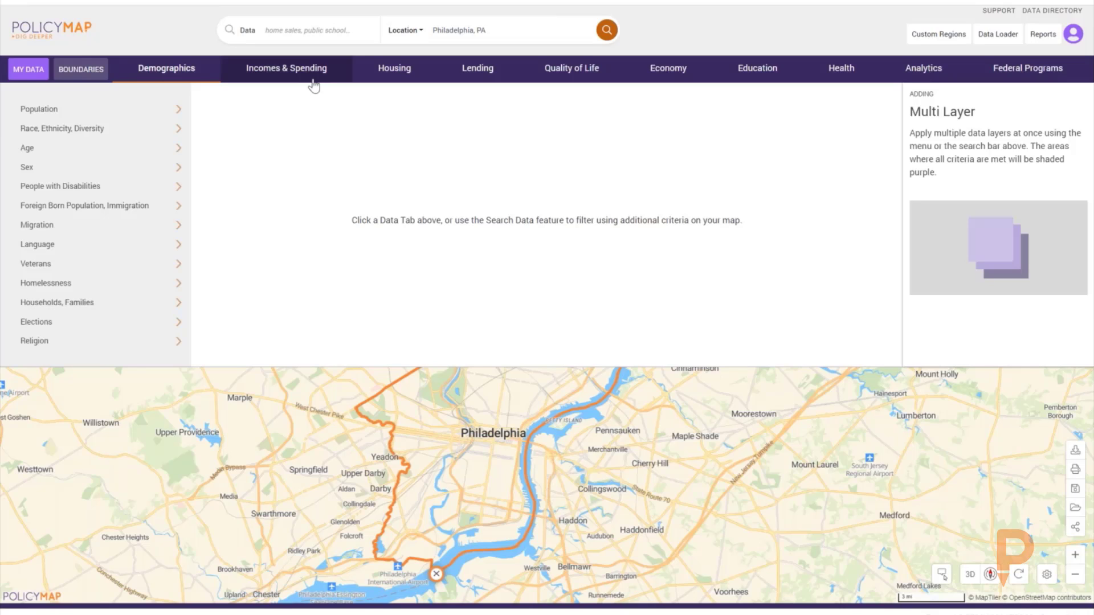
left_click(317, 36)
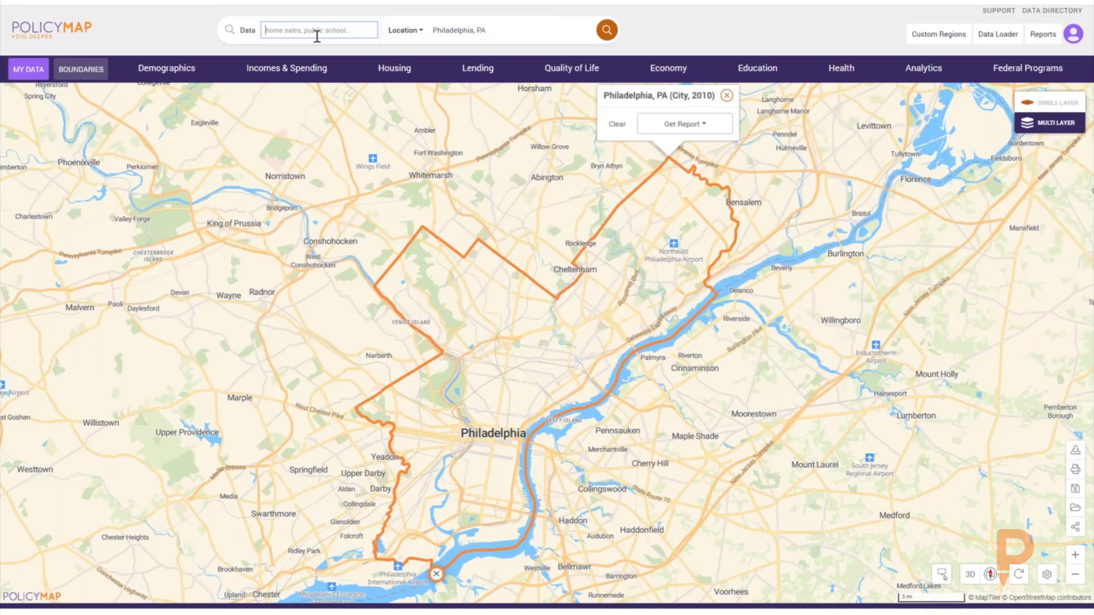
type("inc")
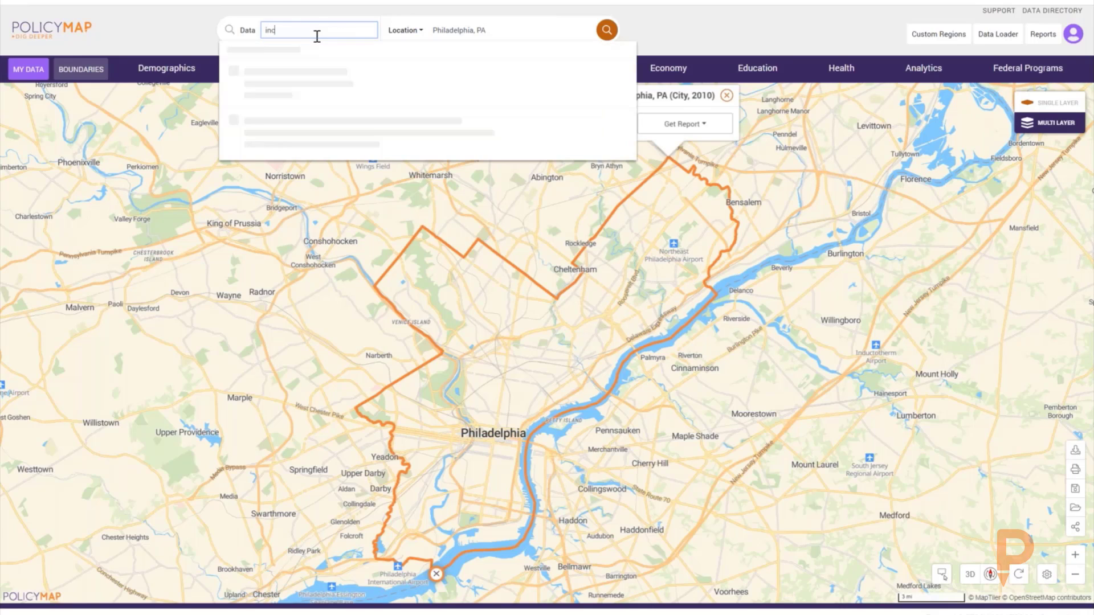
type("ome")
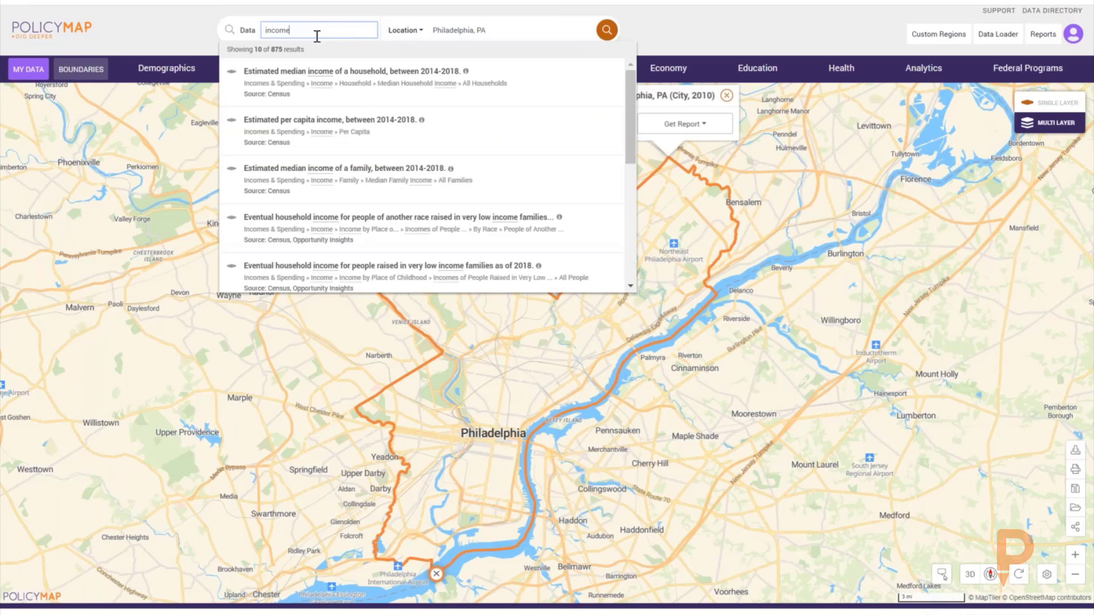
left_click(318, 78)
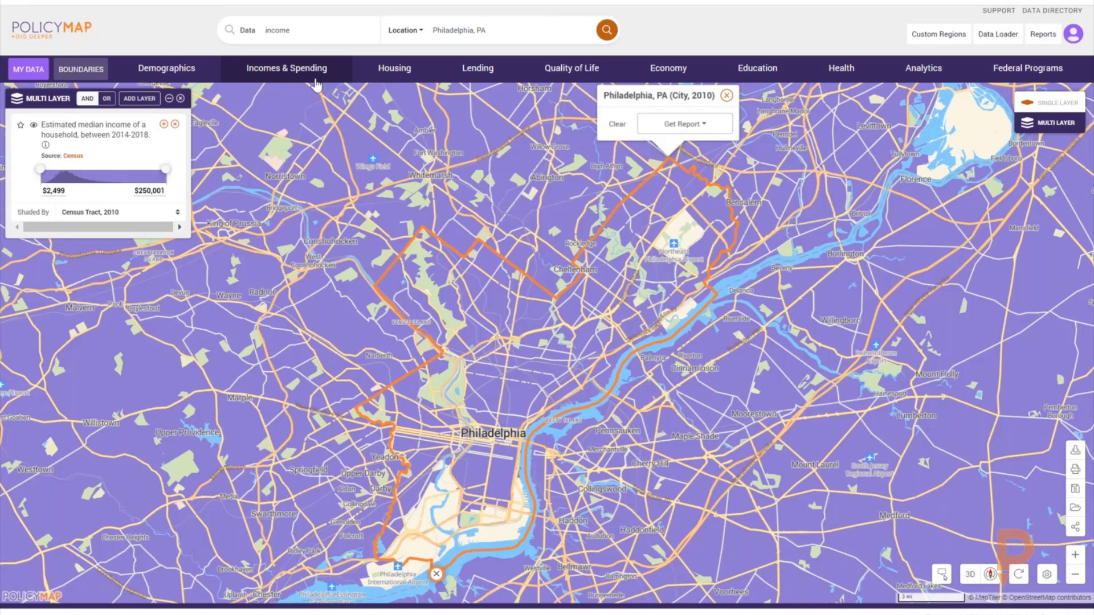
- Set the upper limit of the median household income range to $35,000
left_click(150, 190)
key("ctrl+a")
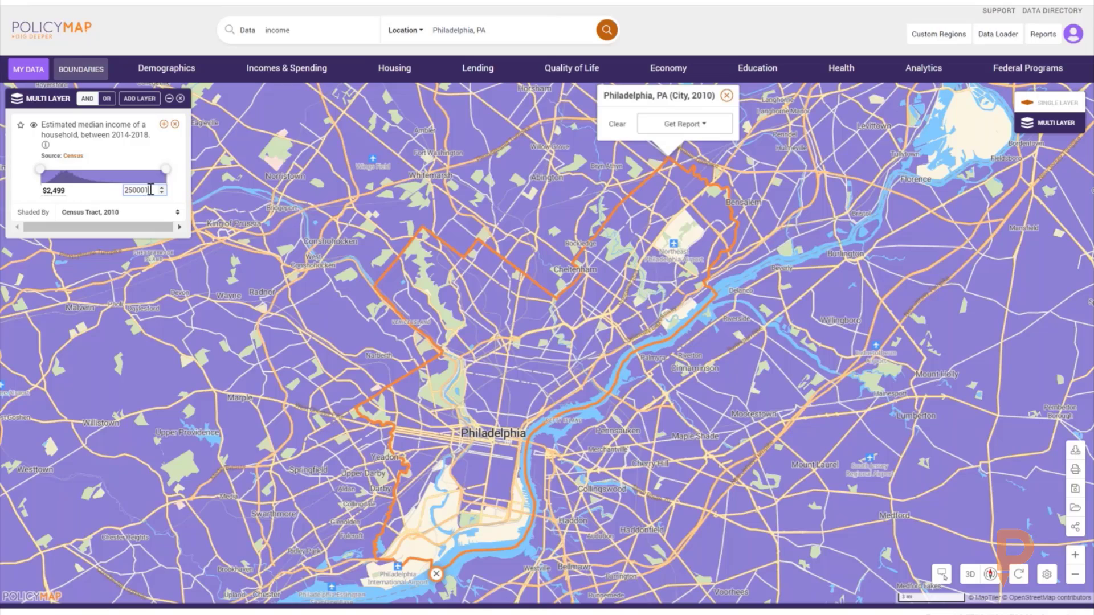
type("35,000")
key("Return")
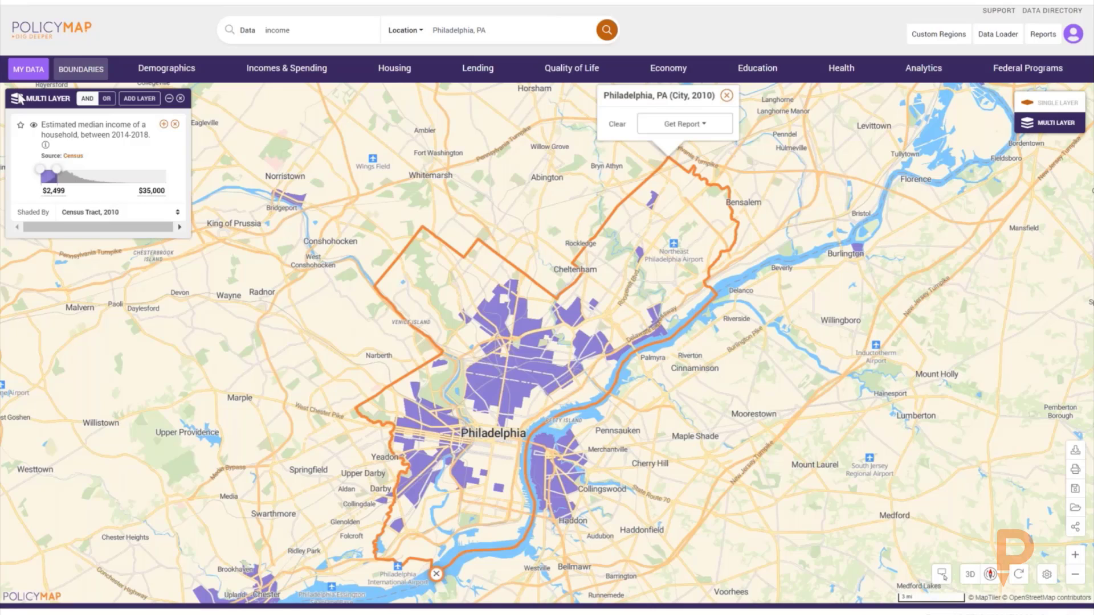
- Search the data for "diabetes" and add the estimated percent of adults ever diagnosed with diabetes in 2017 as a second layer
left_click(280, 31)
double_click(281, 31)
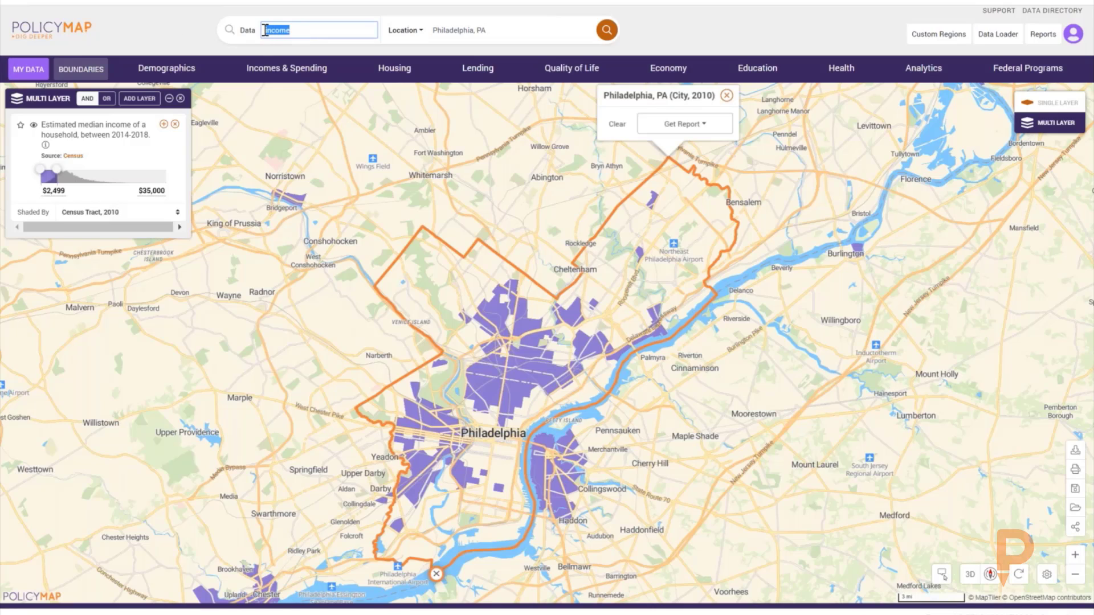
type("diabetes")
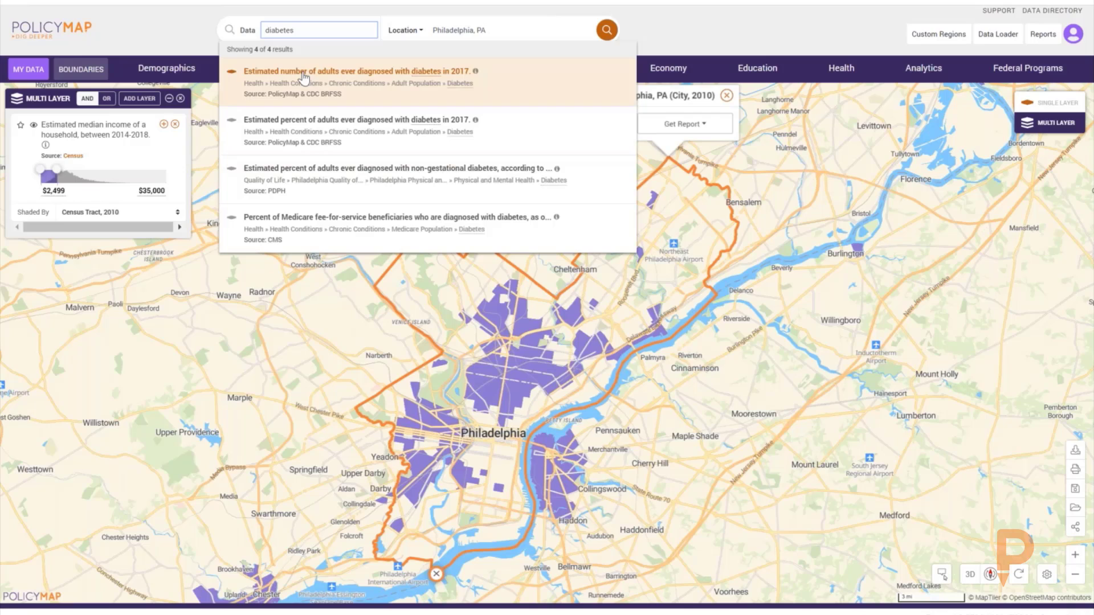
left_click(449, 85)
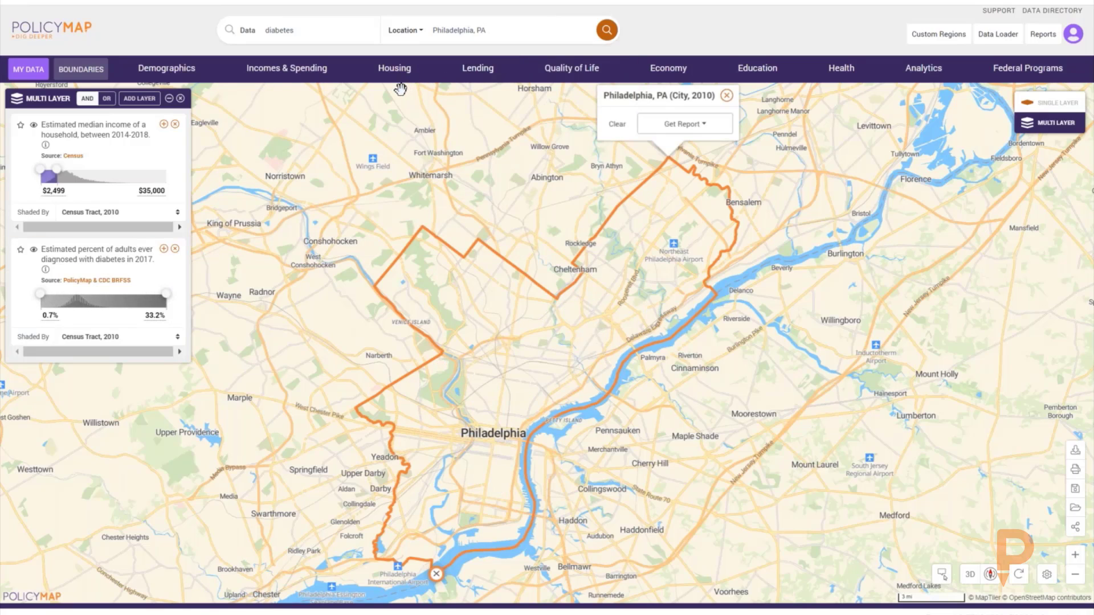
- Set the lower limit of the 2017 adult diabetes layer's range to 10%
left_click(49, 317)
type("1")
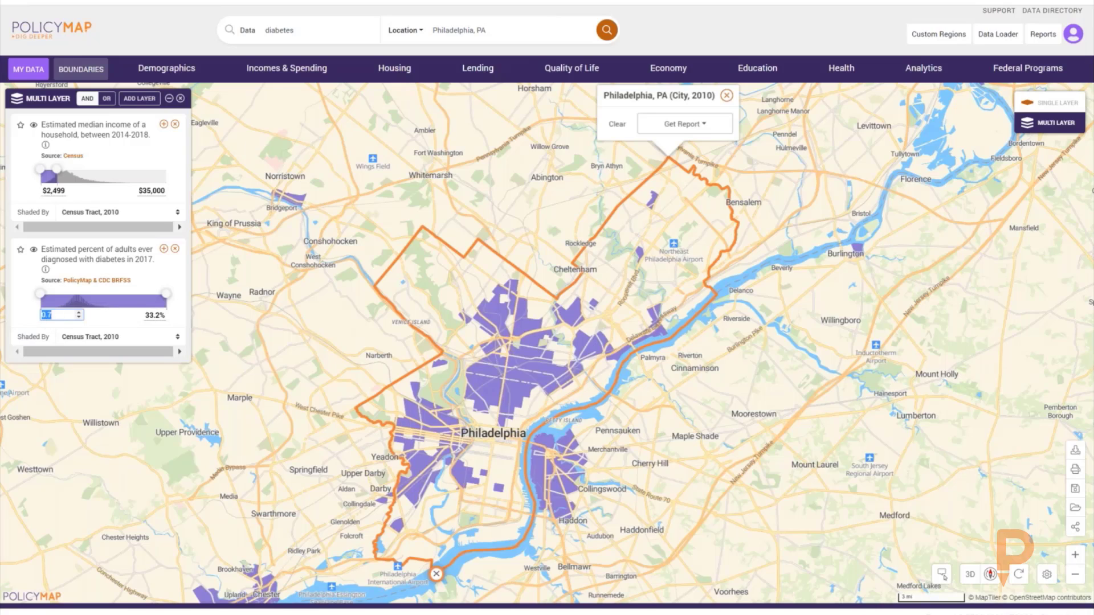
type("0")
key("Return")
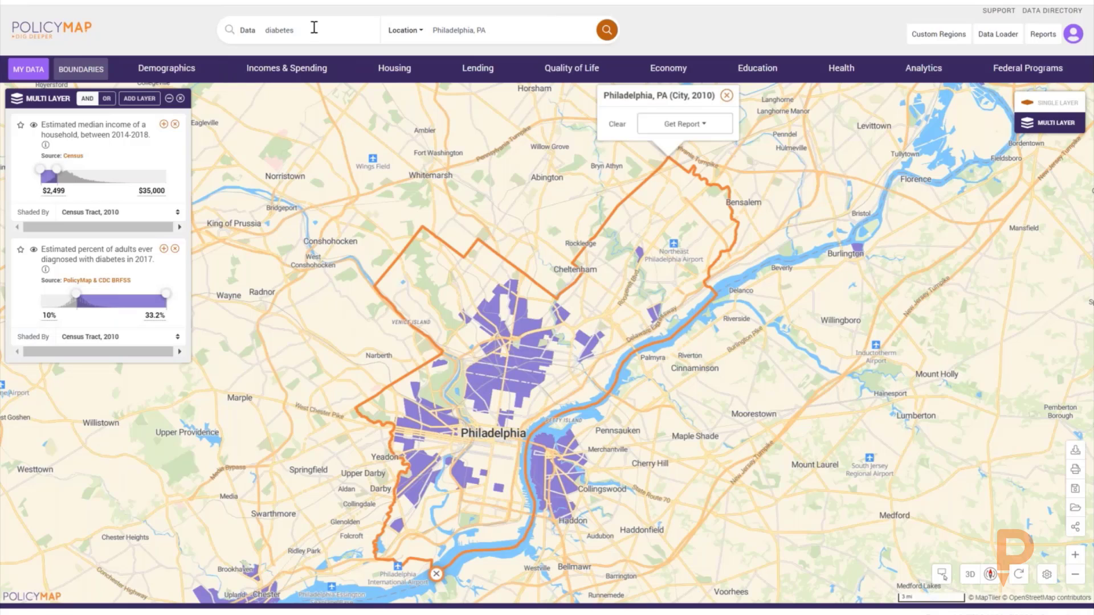
- Search the data for "asthma" and add the estimated percent of adults reporting to have asthma in 2017 as a layer
left_click(268, 32)
type("as")
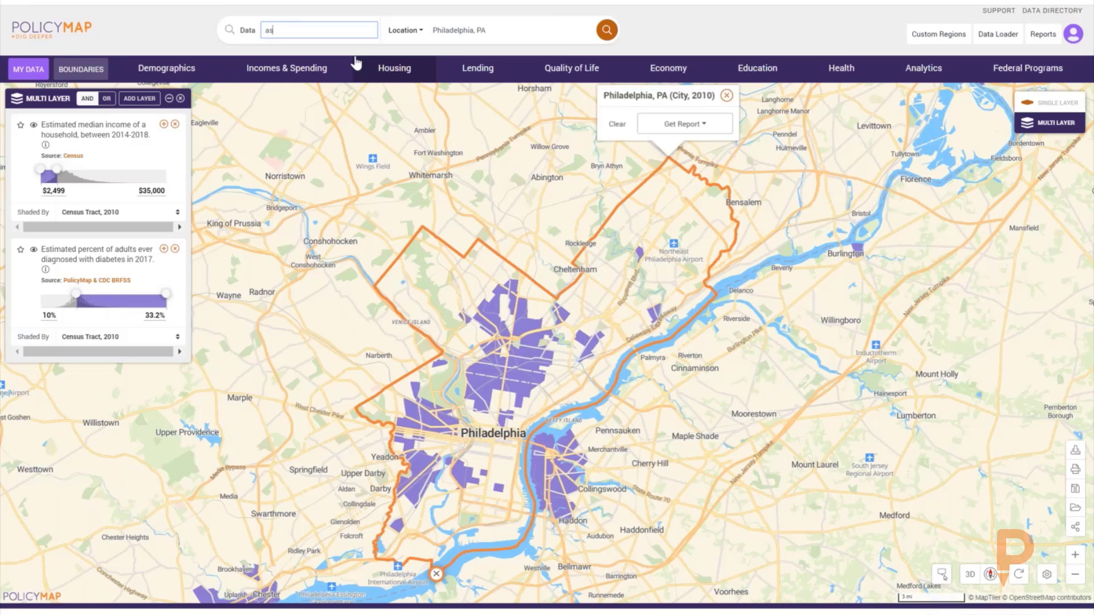
type("thma")
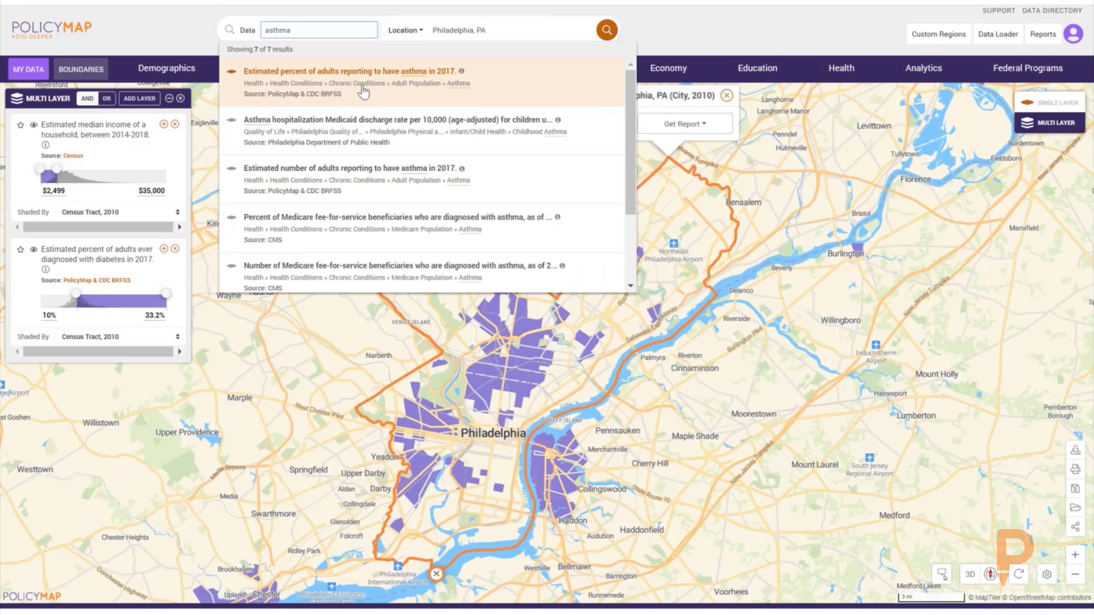
left_click(397, 84)
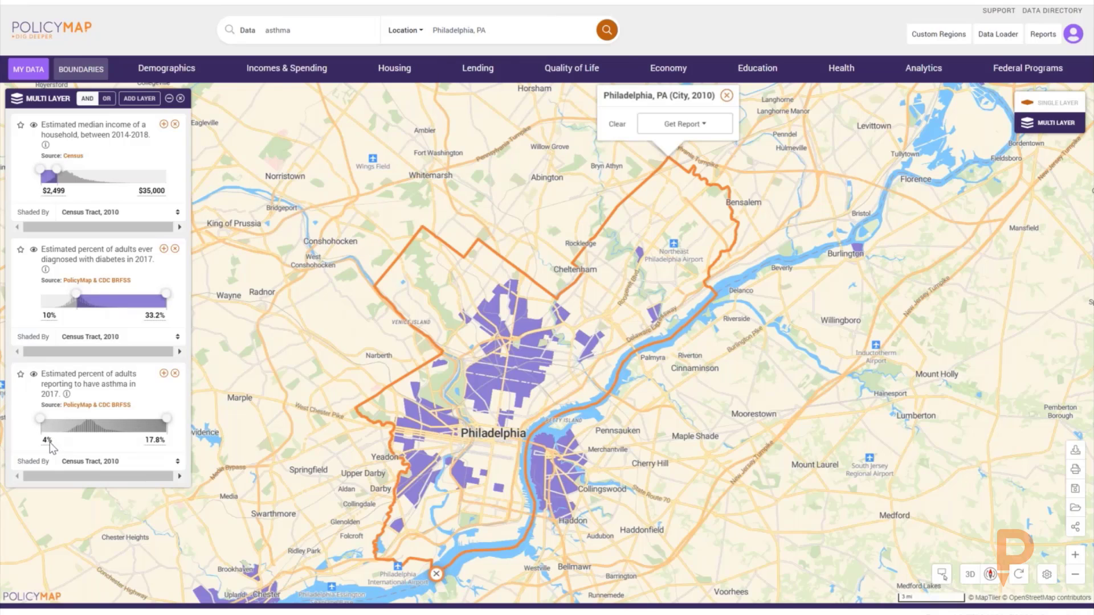
- Set the lower limit of the 2017 adult asthma layer's range to 10%
left_click(57, 439)
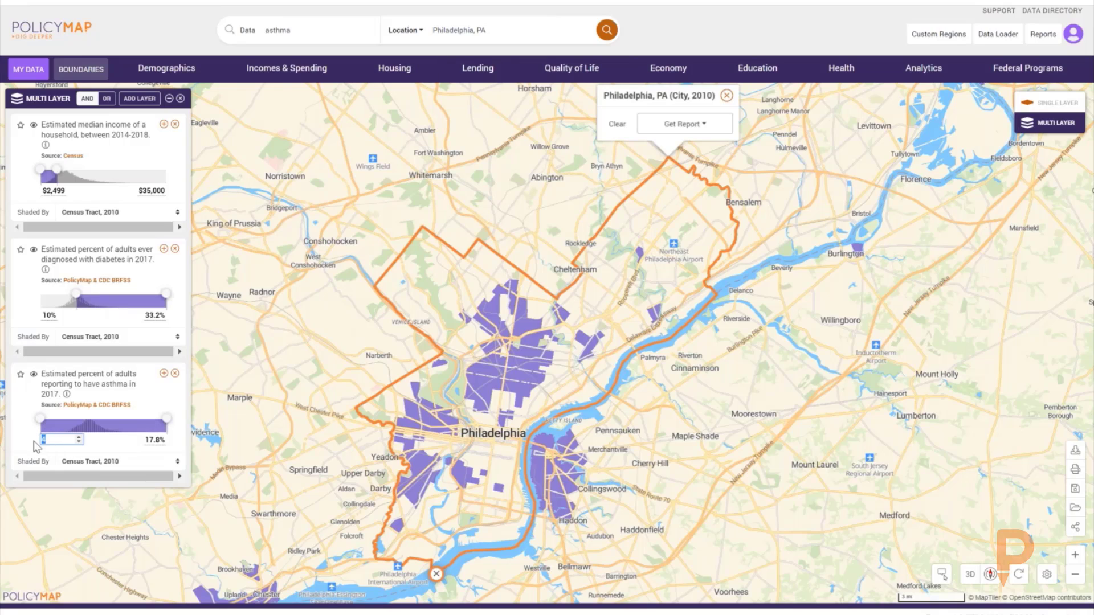
type("10")
key("Return")
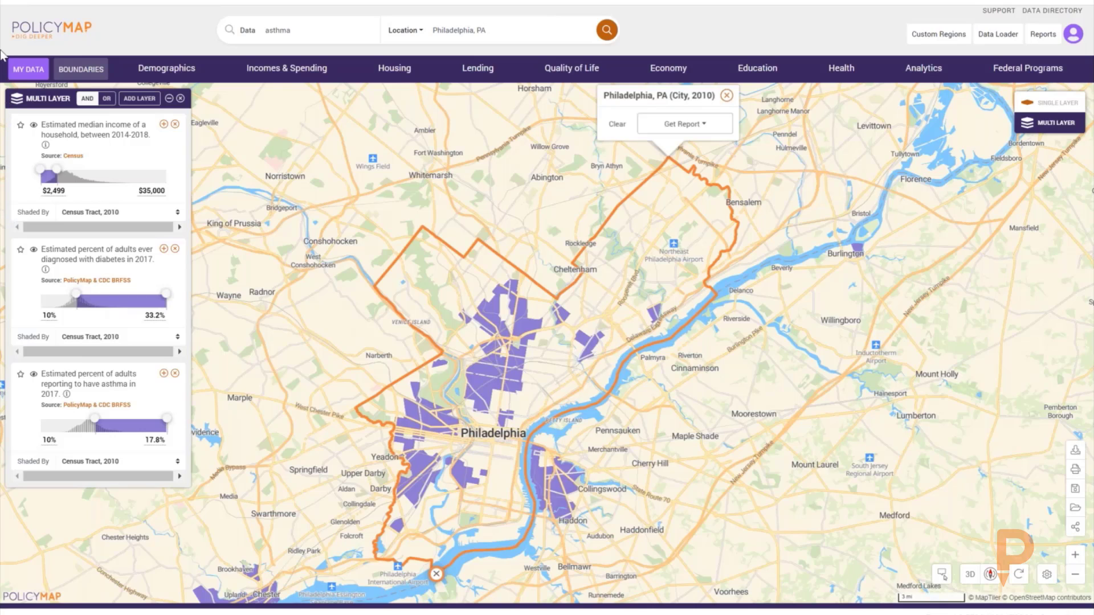
- Search the data for "medically" and add Medically Underserved Areas (MUA), as of 2019, as another layer
left_click(305, 32)
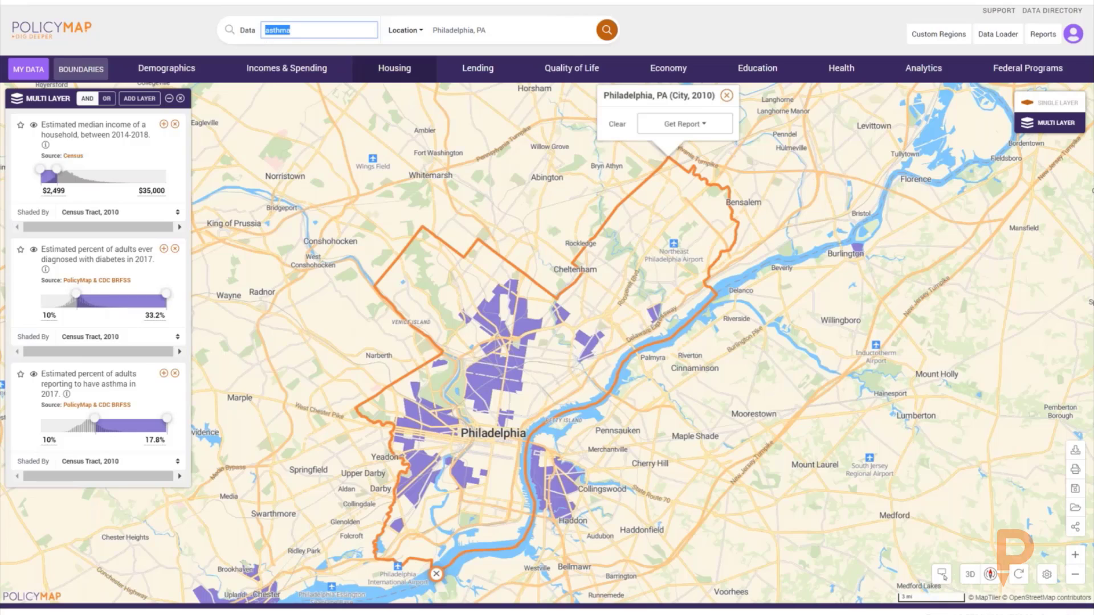
type("medica")
key("BackSpace")
key("BackSpace")
key("BackSpace")
key("BackSpace")
type("dically")
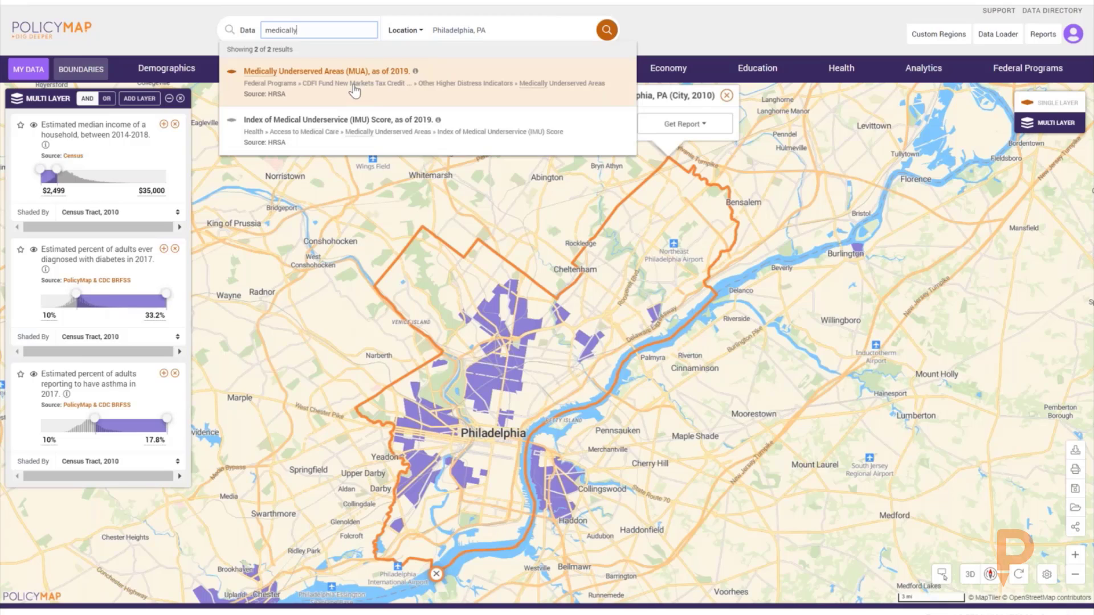
left_click(353, 89)
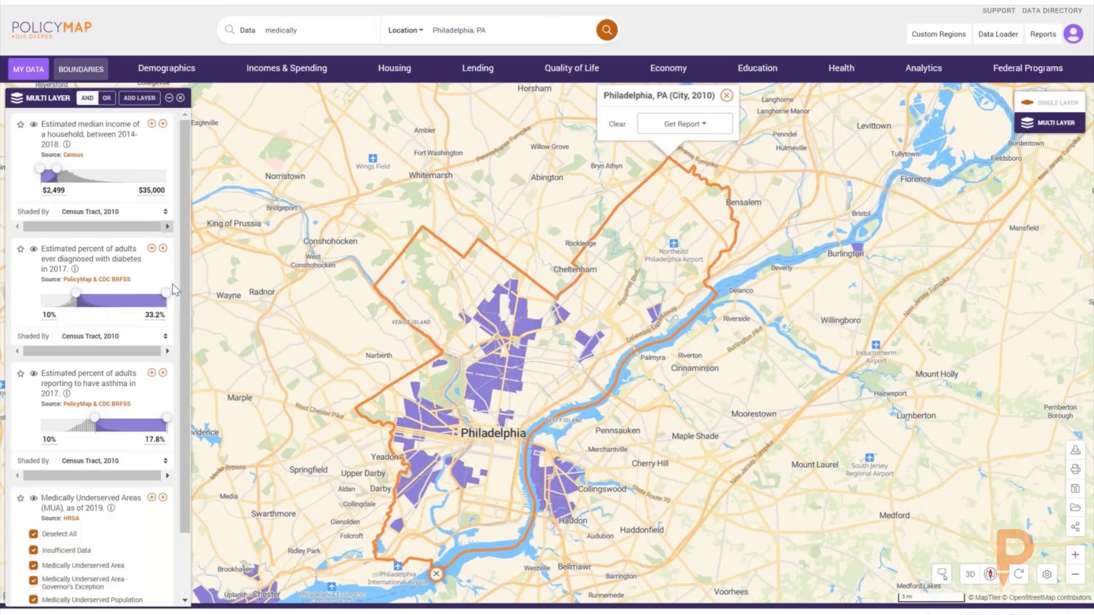
- Exclude "Not an MUA or MUP" and "Insufficient Data" from the Medically Underserved Areas layer and read the layer's description
scroll(173, 371, "down", 1)
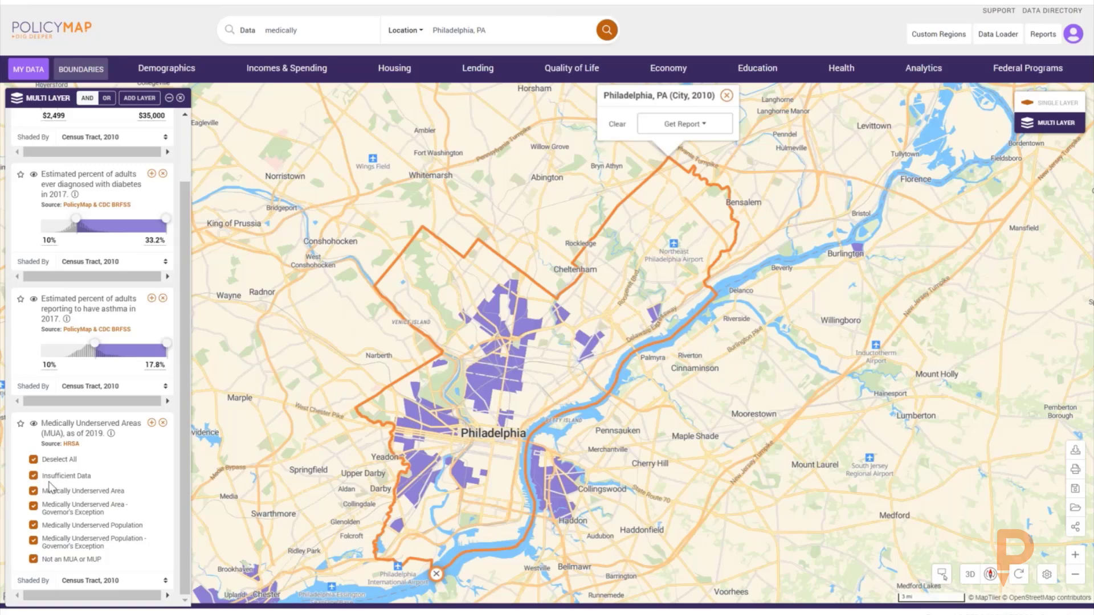
left_click(33, 559)
left_click(34, 477)
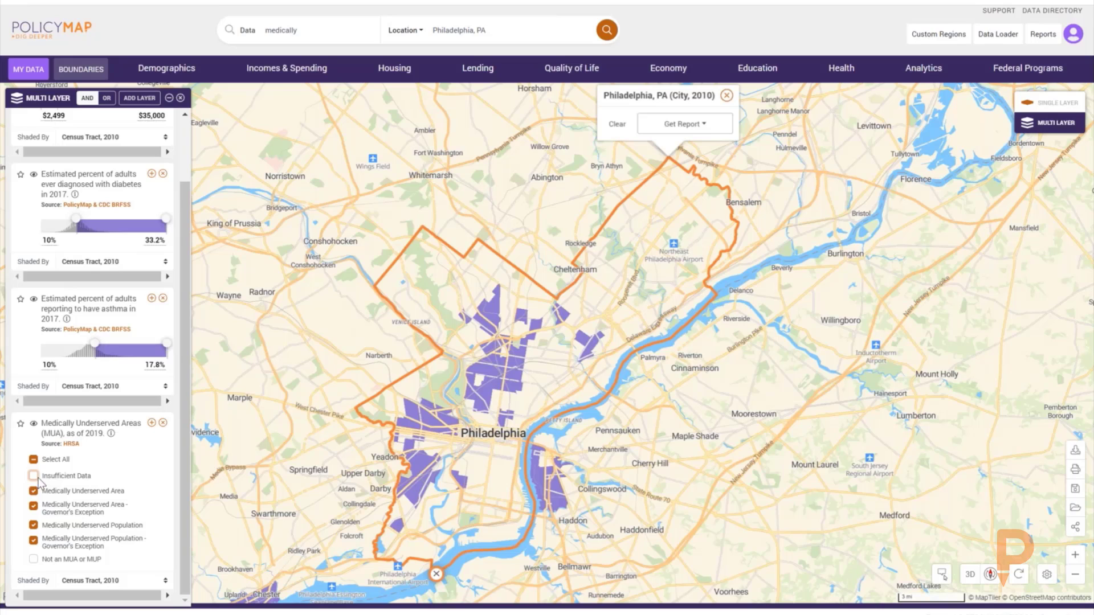
left_click(111, 433)
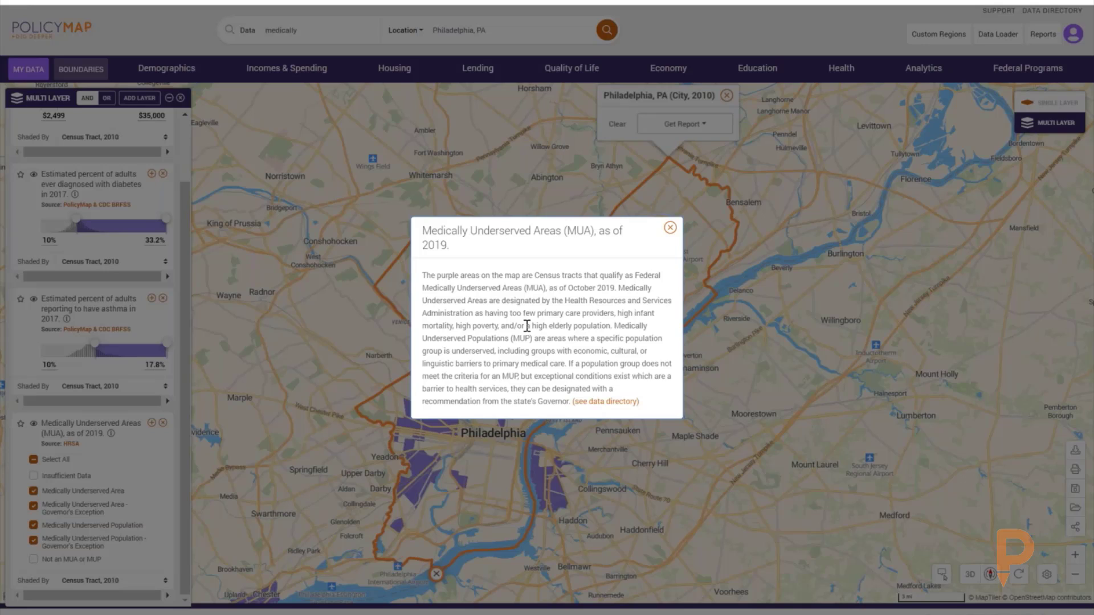
left_click(670, 229)
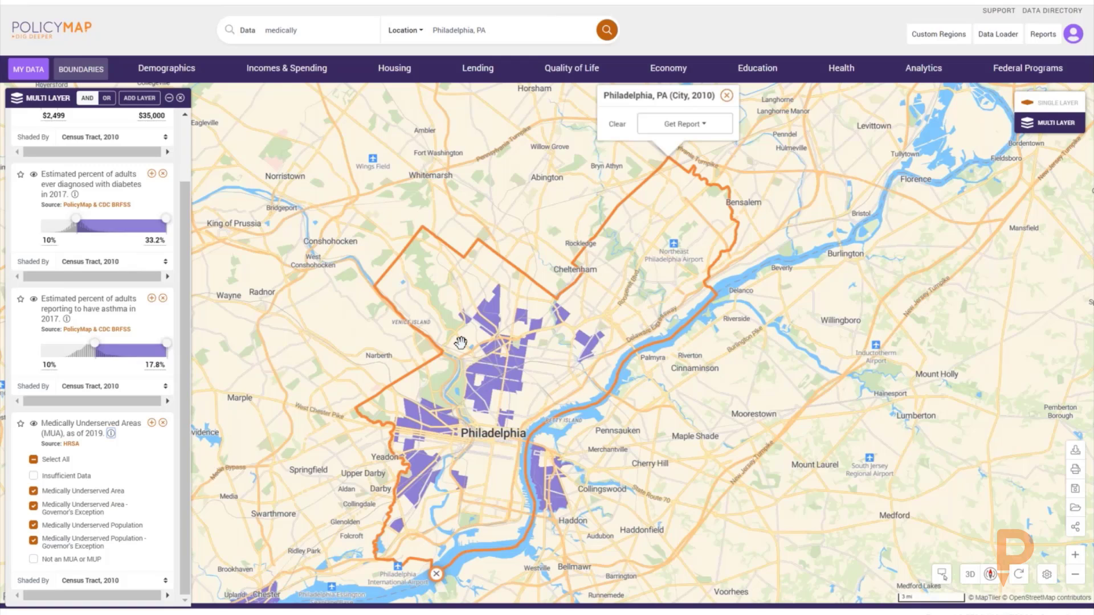
left_click_drag(332, 29, 263, 32)
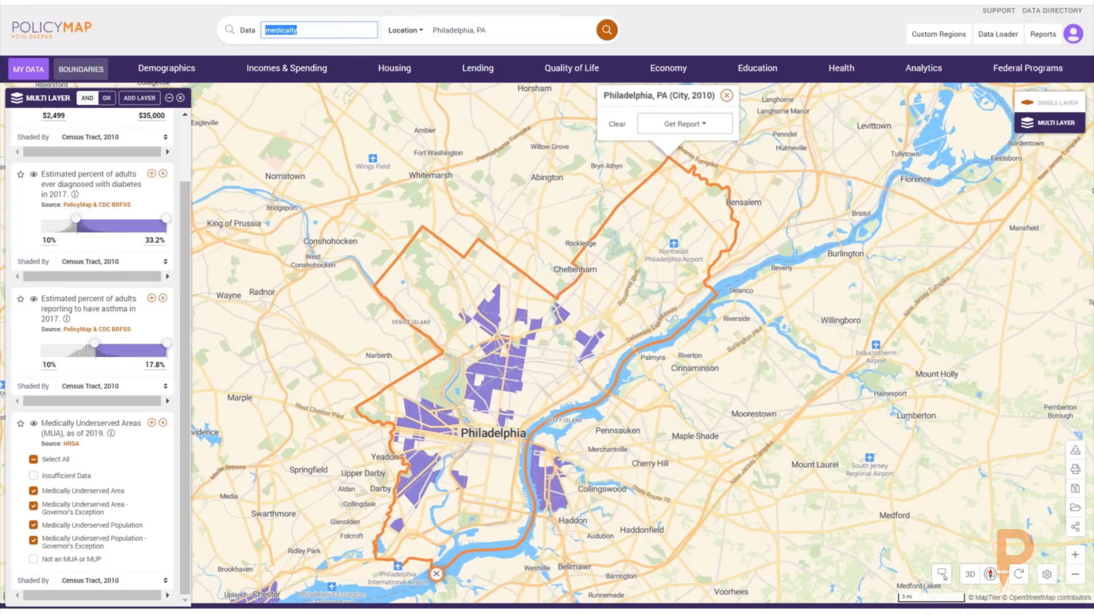
type("low")
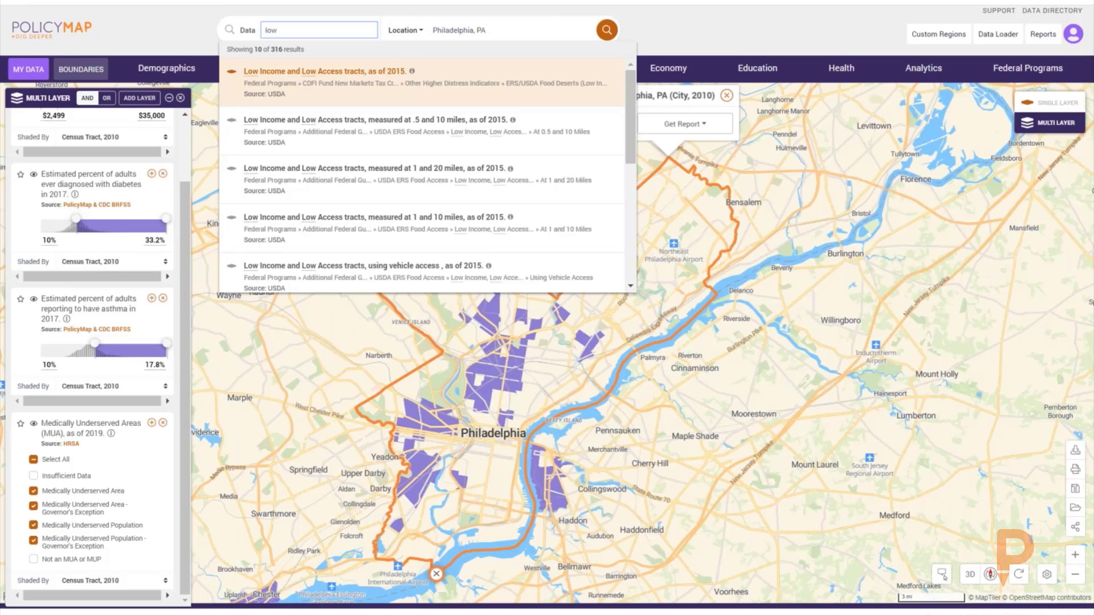
type(" f")
key("BackSpace")
type("s")
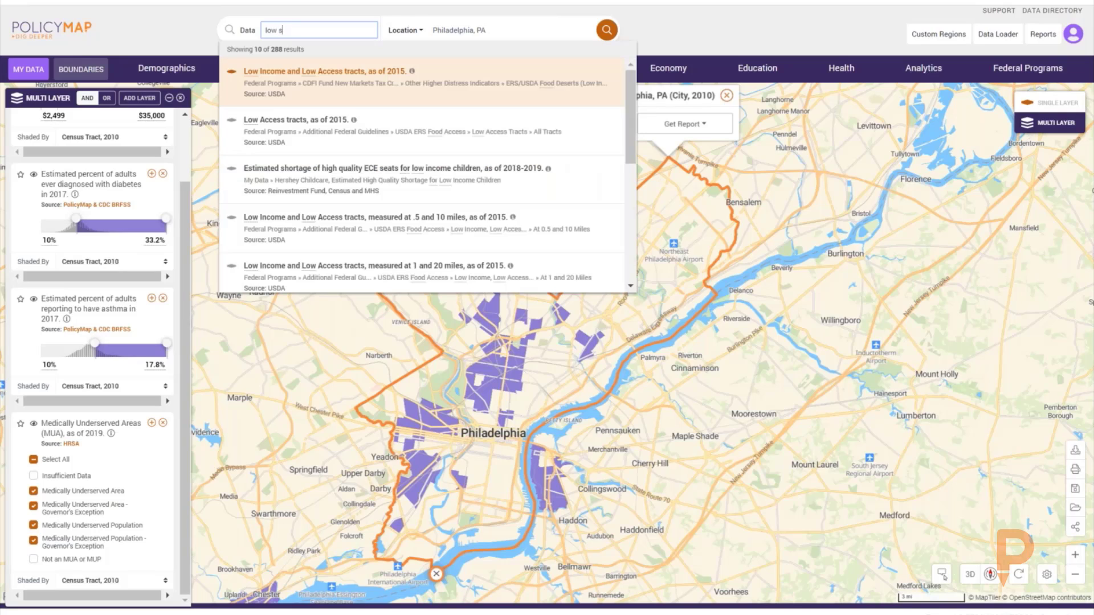
type("u")
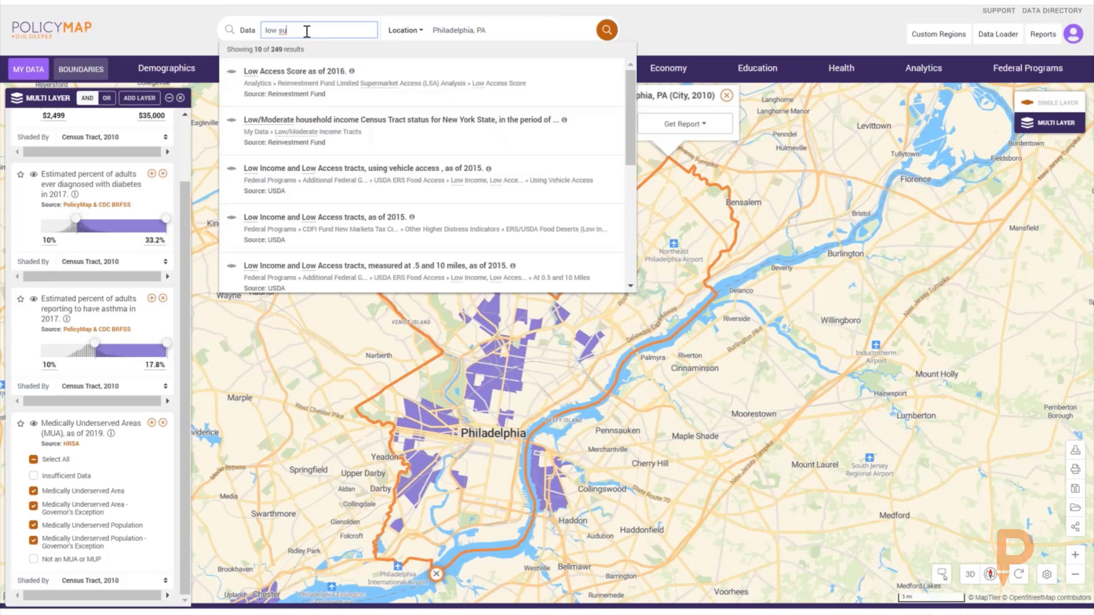
- Search for "Limited", add the Limited Supermarket Access (LSA) area status as of 2016, and exclude its "Not LSA" category
left_click_drag(306, 30, 262, 31)
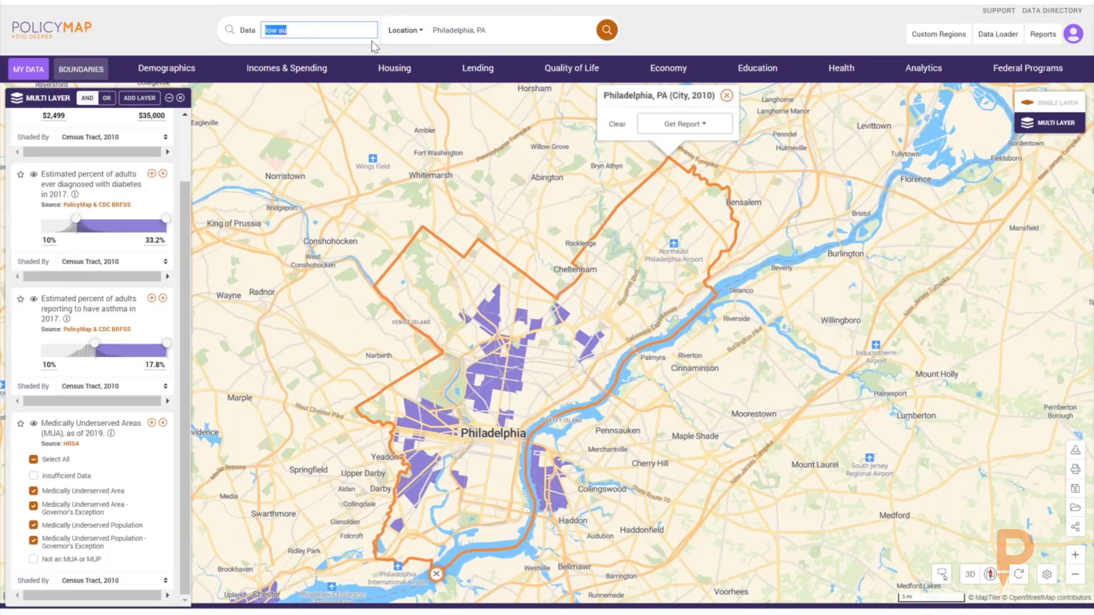
type("Limigt")
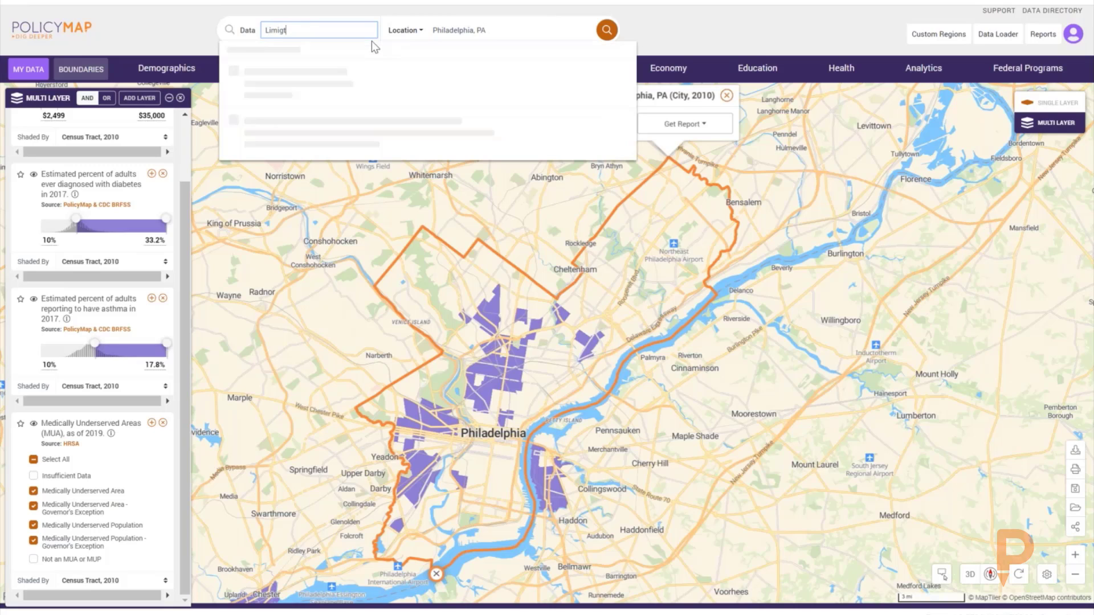
key("BackSpace")
key("BackSpace")
type("ted")
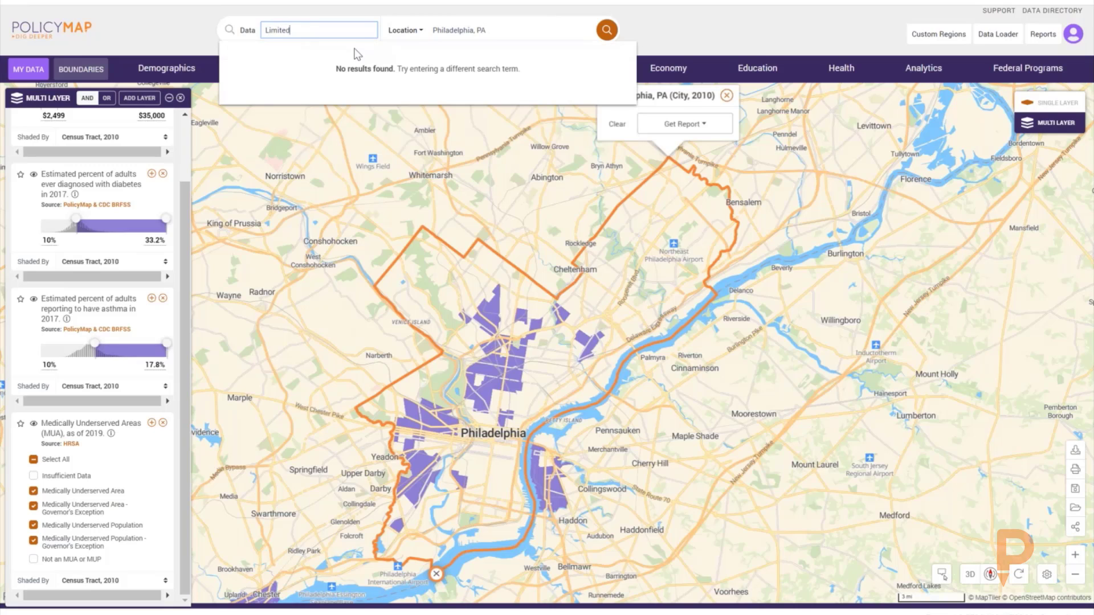
left_click(343, 74)
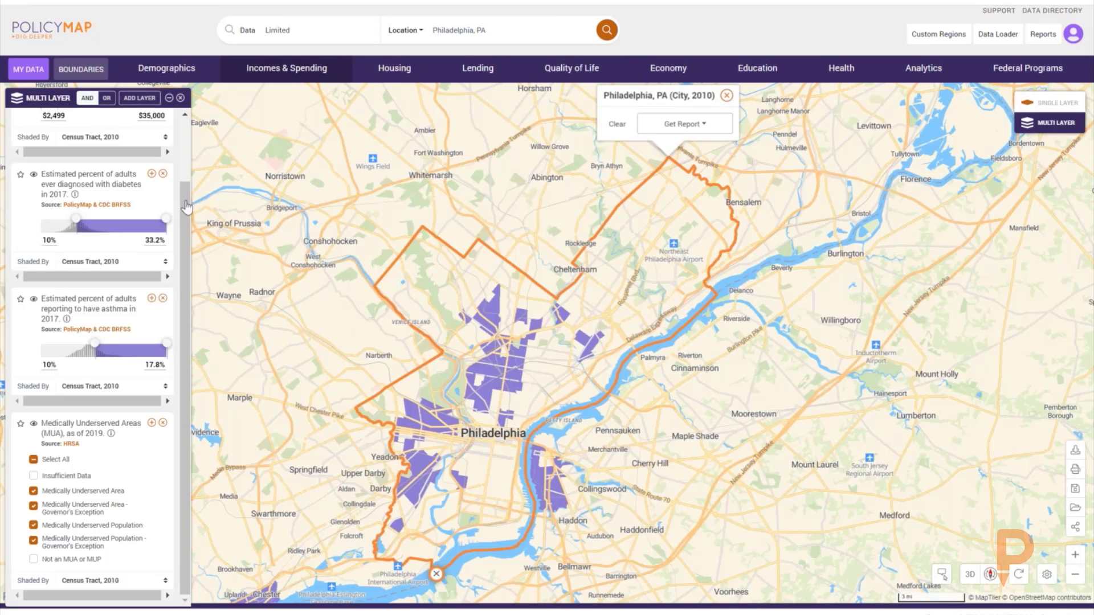
scroll(186, 224, "down", 3)
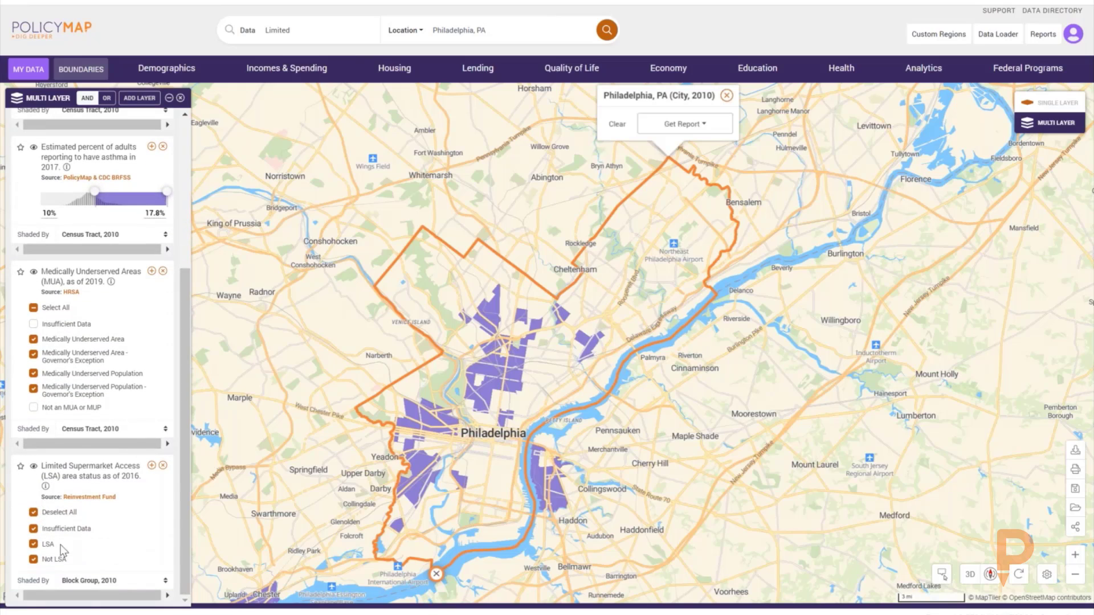
left_click(36, 561)
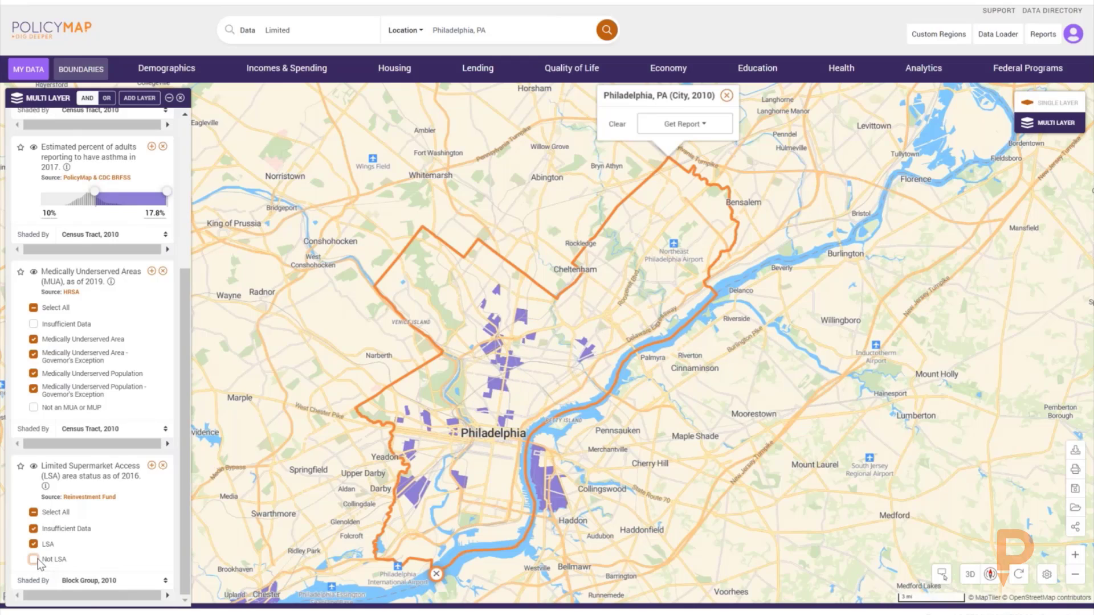
- Inspect the layer values of two neighbouring census tracts in the shaded area north of central Philadelphia, and close the details
left_click(1075, 555)
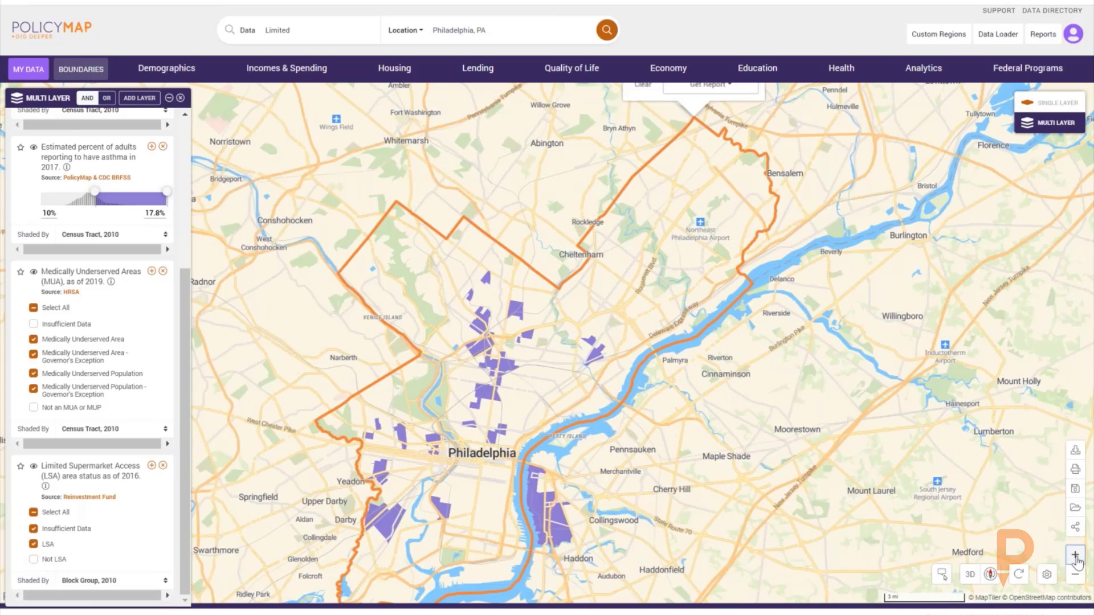
left_click(1075, 555)
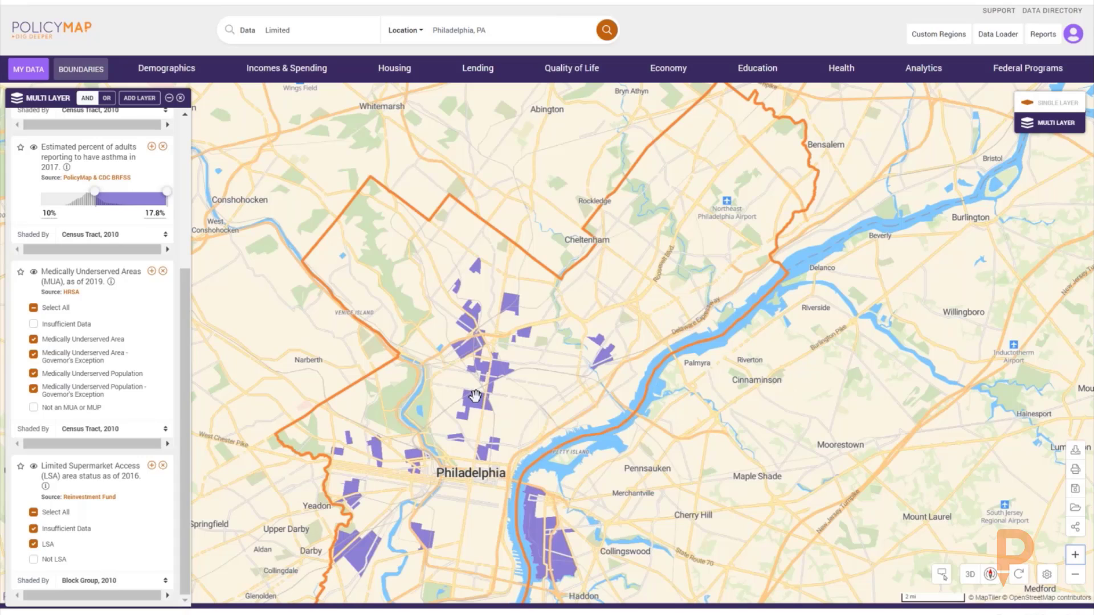
scroll(475, 394, "up", 2)
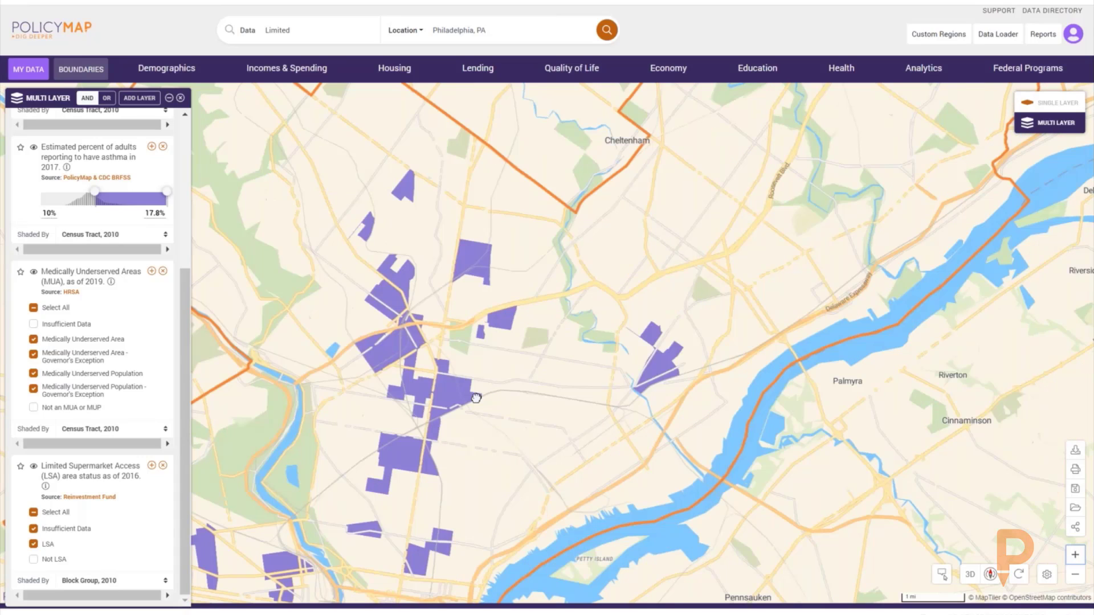
left_click(406, 451)
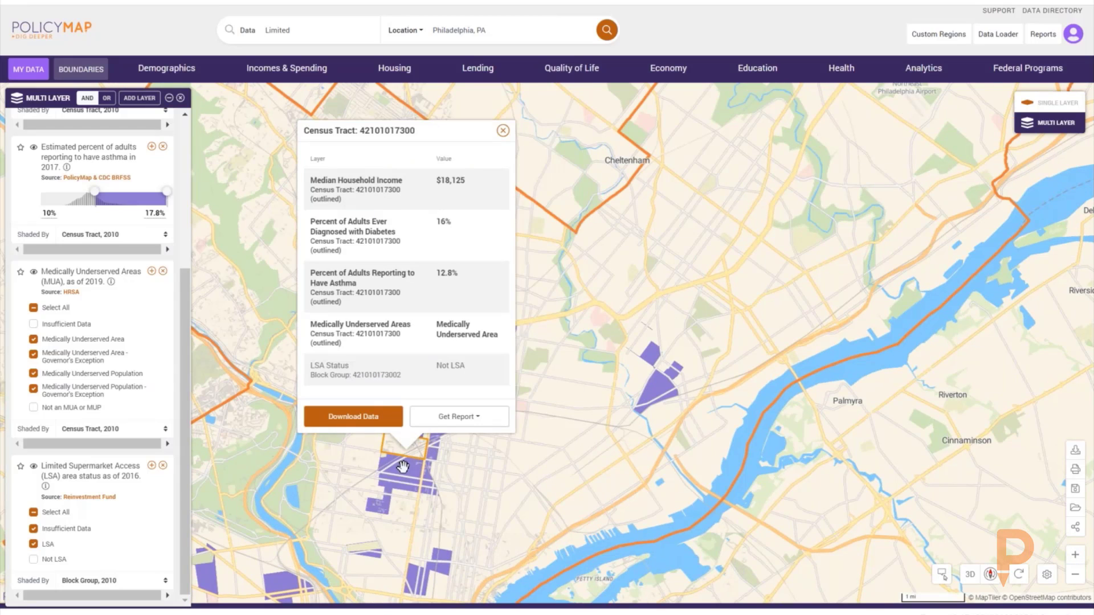
left_click(403, 462)
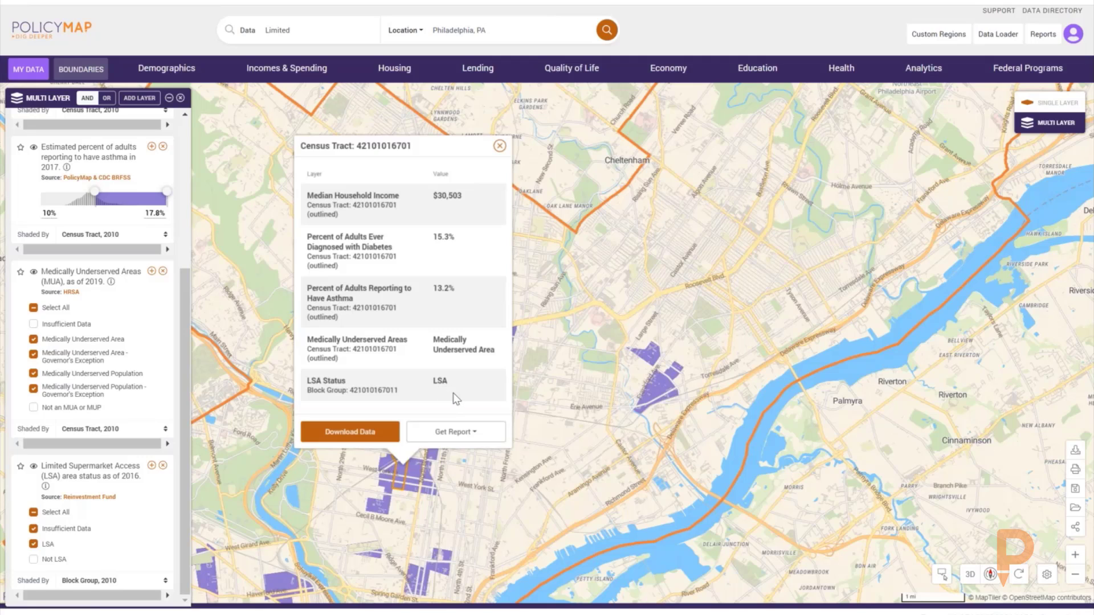
left_click(499, 149)
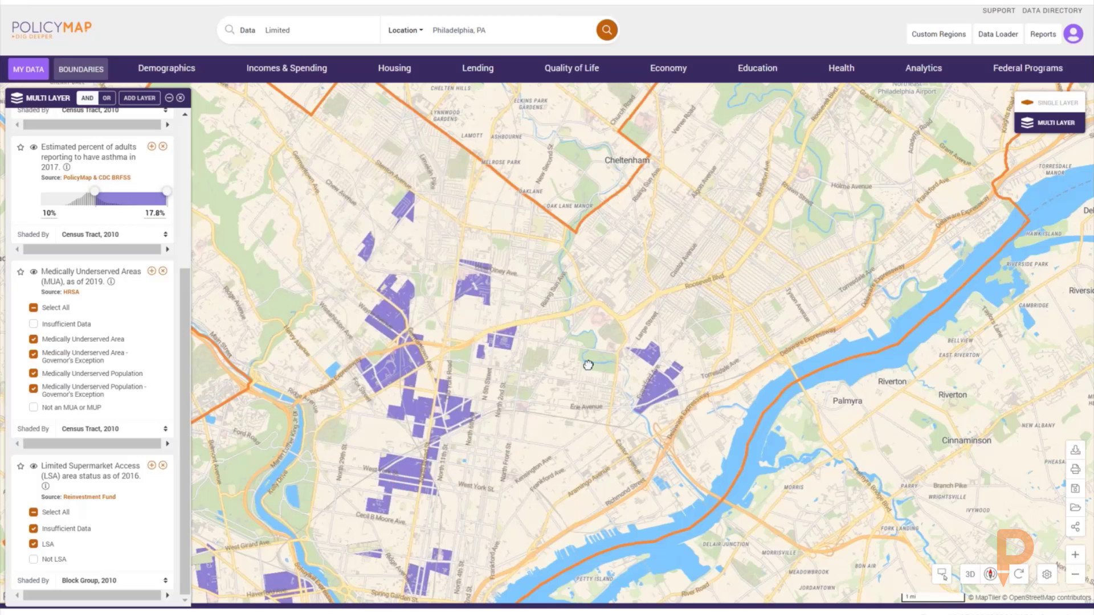
- Add the Hospitals points from the health facility data to the map around central Philadelphia and Camden
left_click_drag(588, 365, 644, 301)
left_click_drag(592, 400, 587, 371)
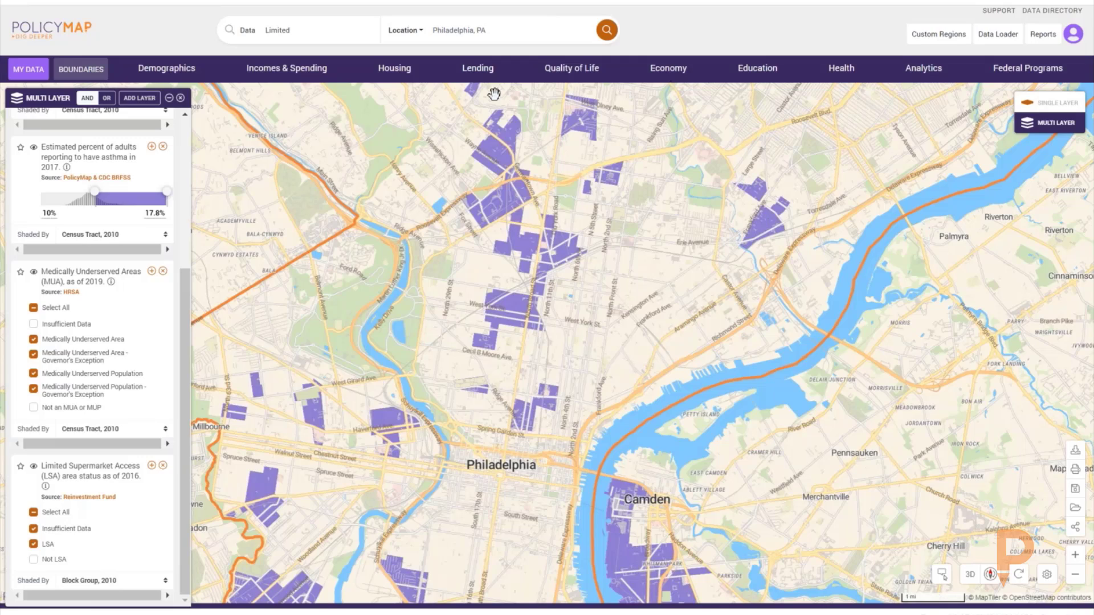
left_click(849, 68)
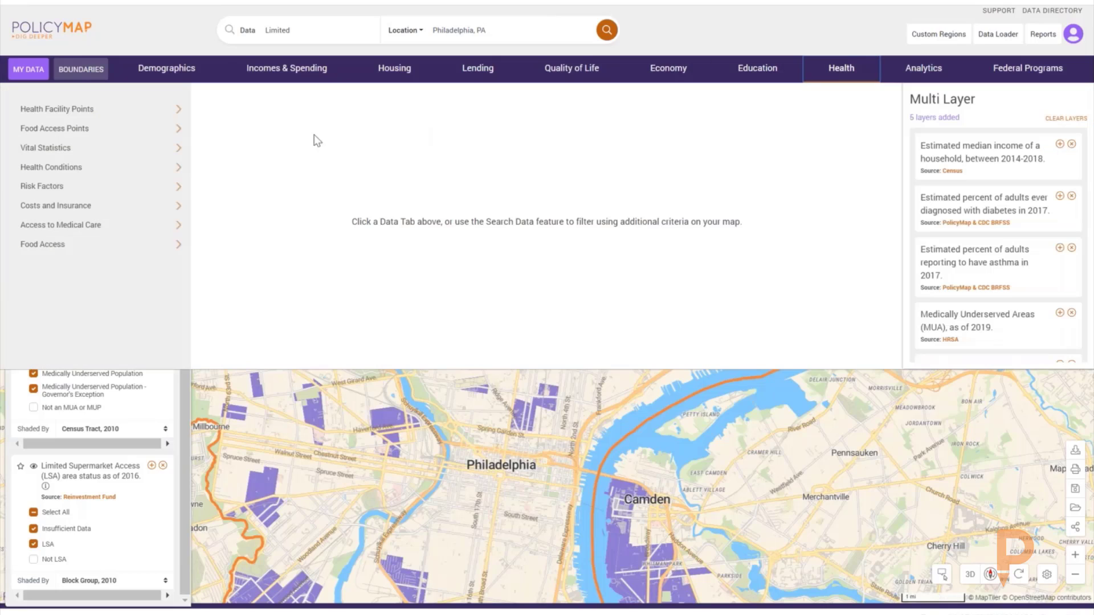
left_click(101, 119)
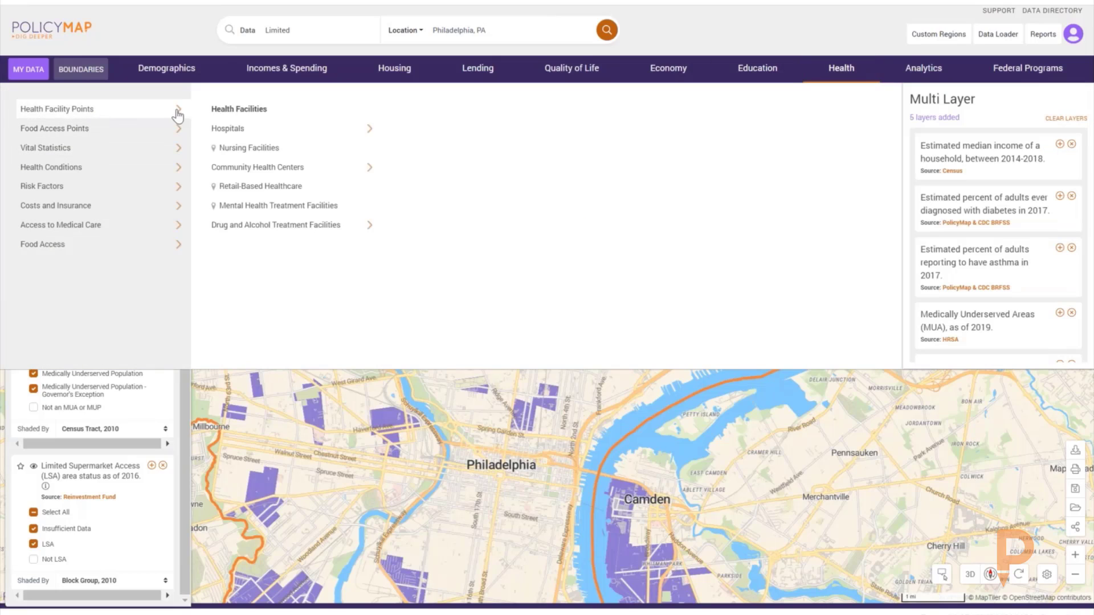
left_click(226, 128)
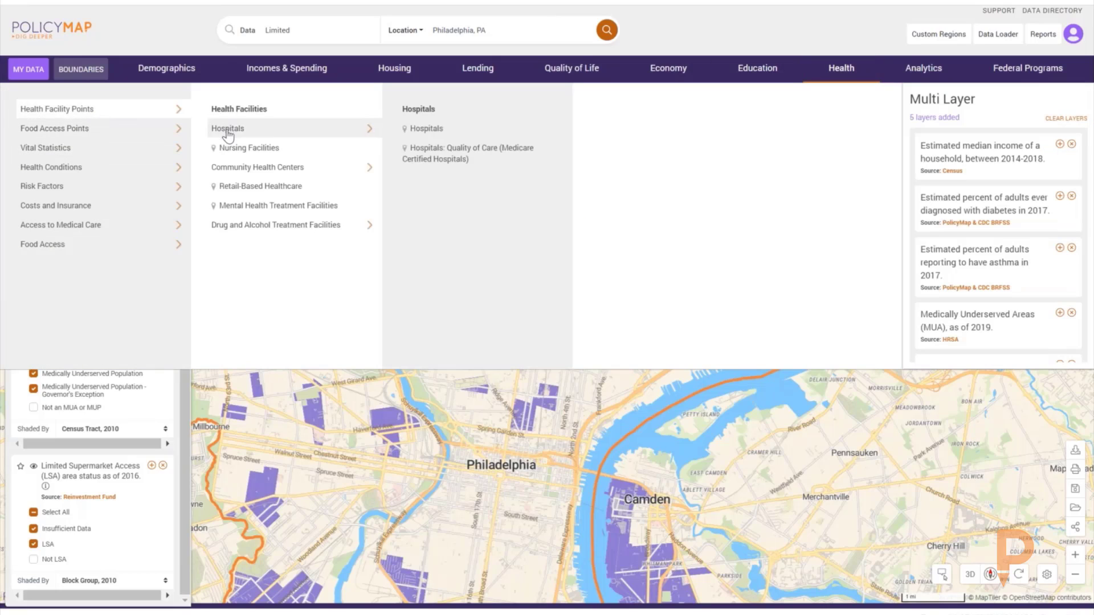
left_click(426, 128)
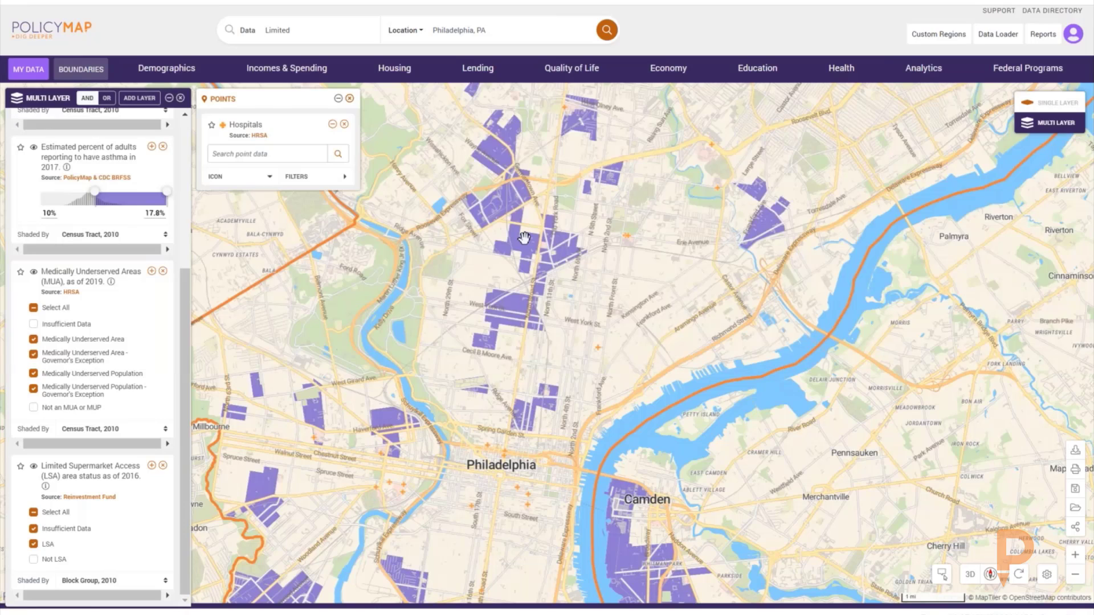
- Set the Hospitals point icons to large size and red, and check the names of hospitals in North Philadelphia
left_click(257, 181)
left_click(265, 226)
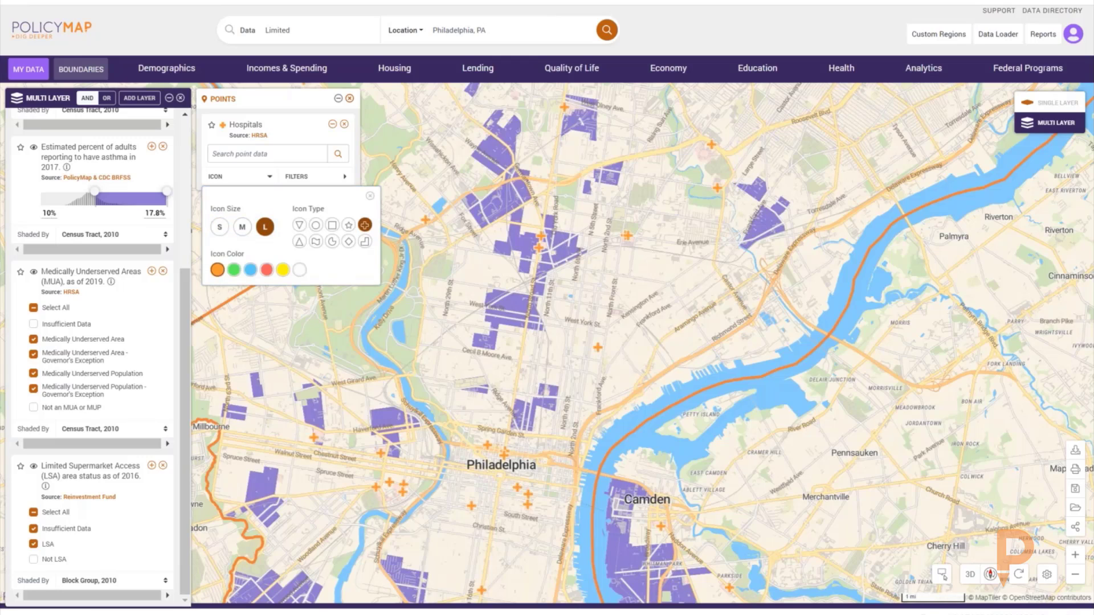
left_click(267, 270)
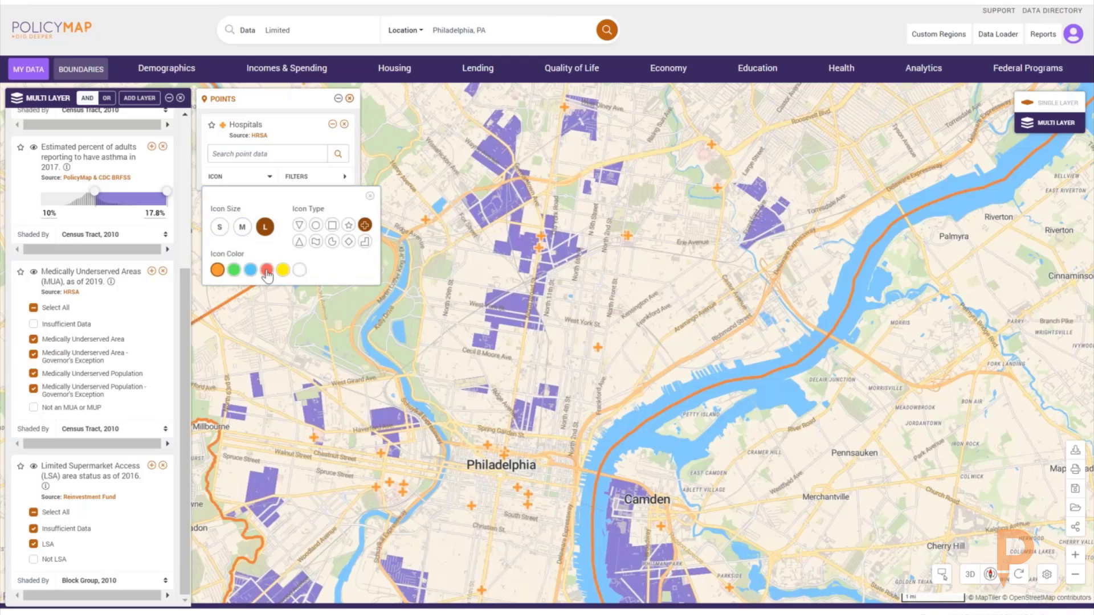
left_click(370, 196)
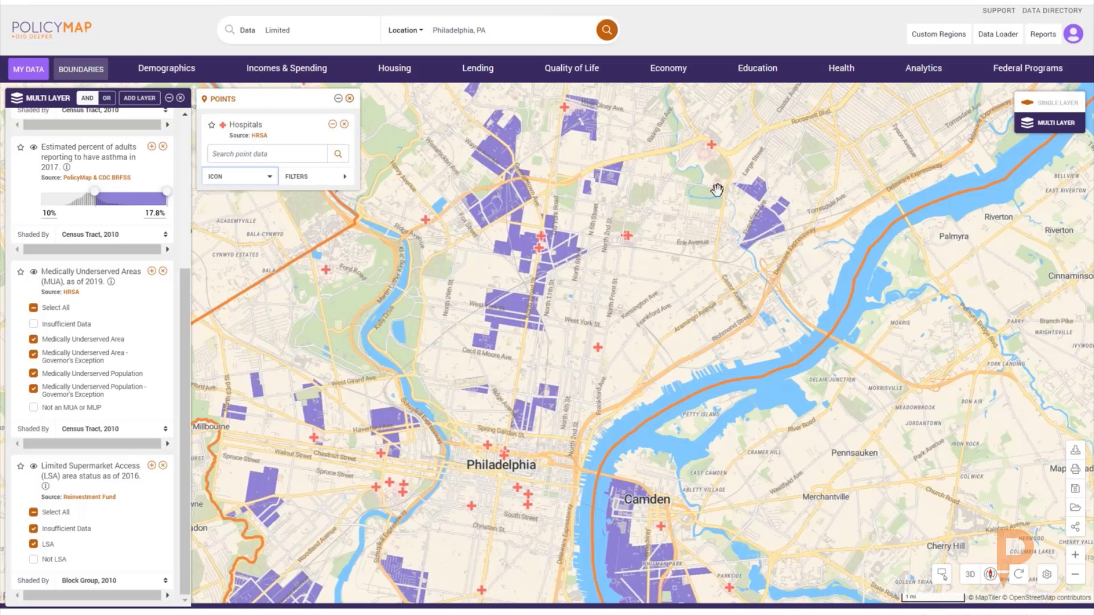
mouse_move(717, 188)
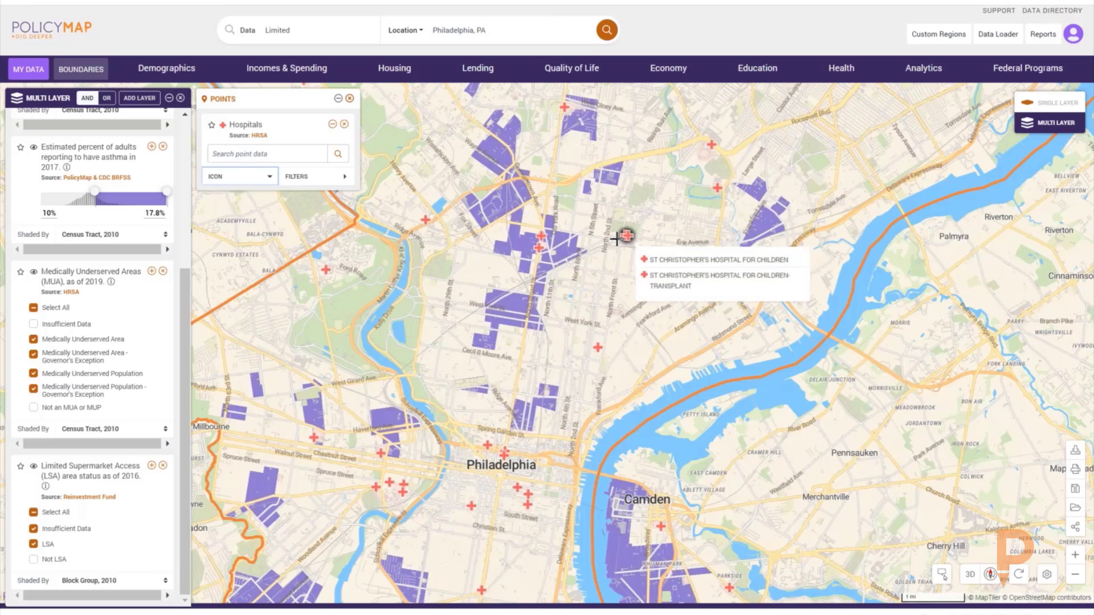
mouse_move(540, 238)
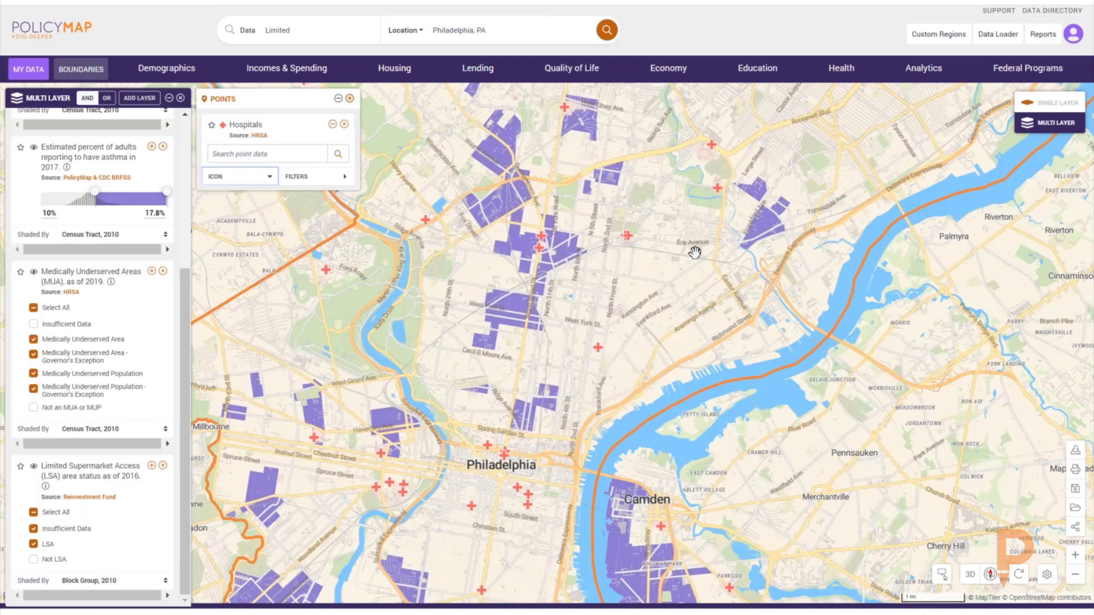
- Search the data for "grocery" and add the Stores open in 2016 points from Grocery Retail Locations to the map
left_click(254, 32)
type("grocery")
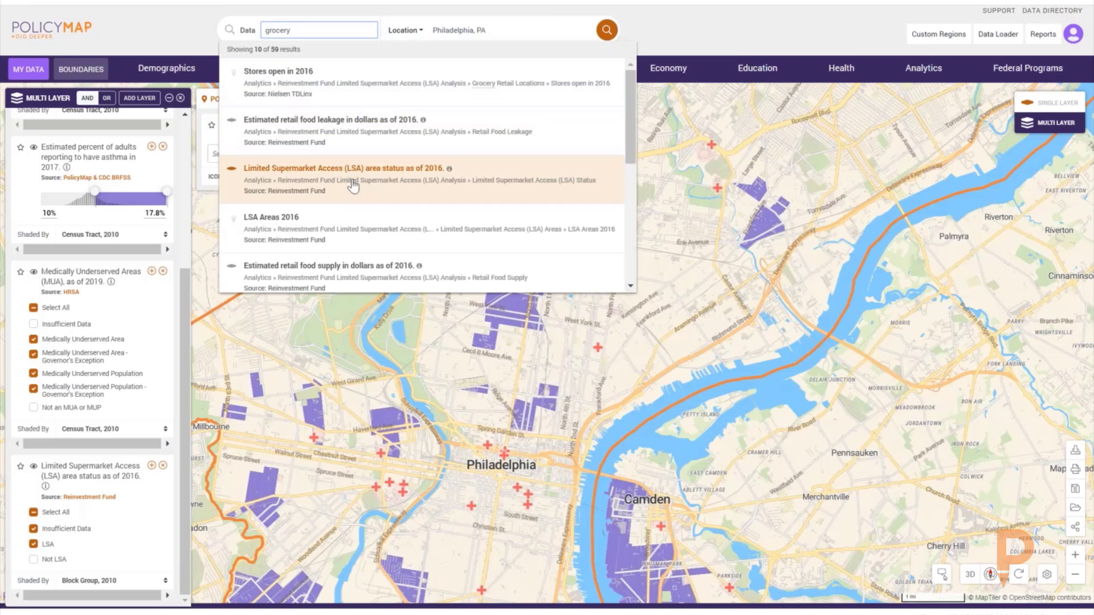
left_click(333, 82)
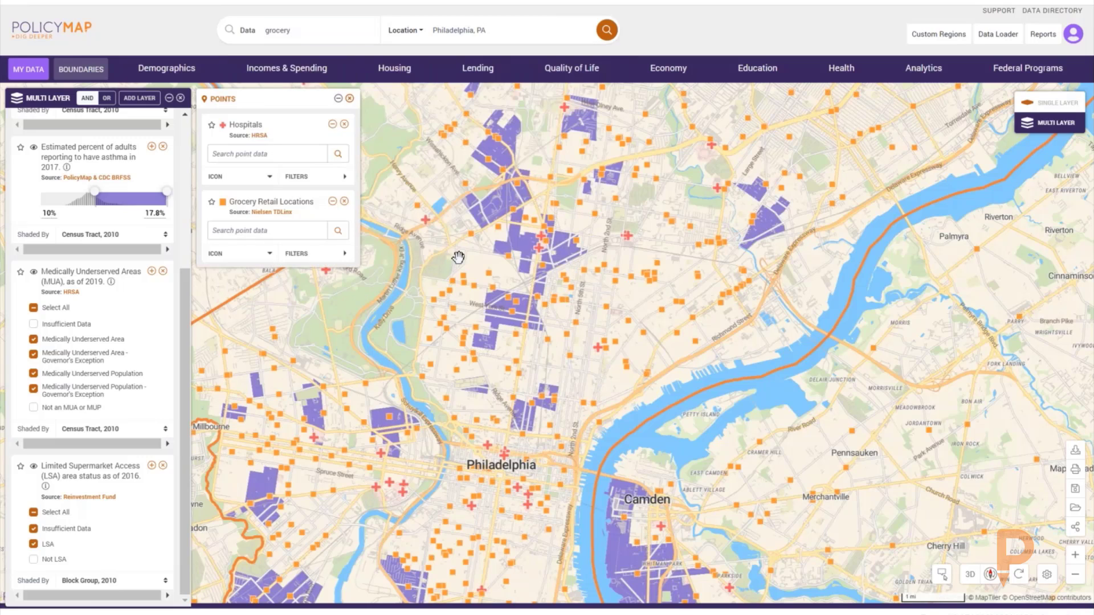
mouse_move(488, 273)
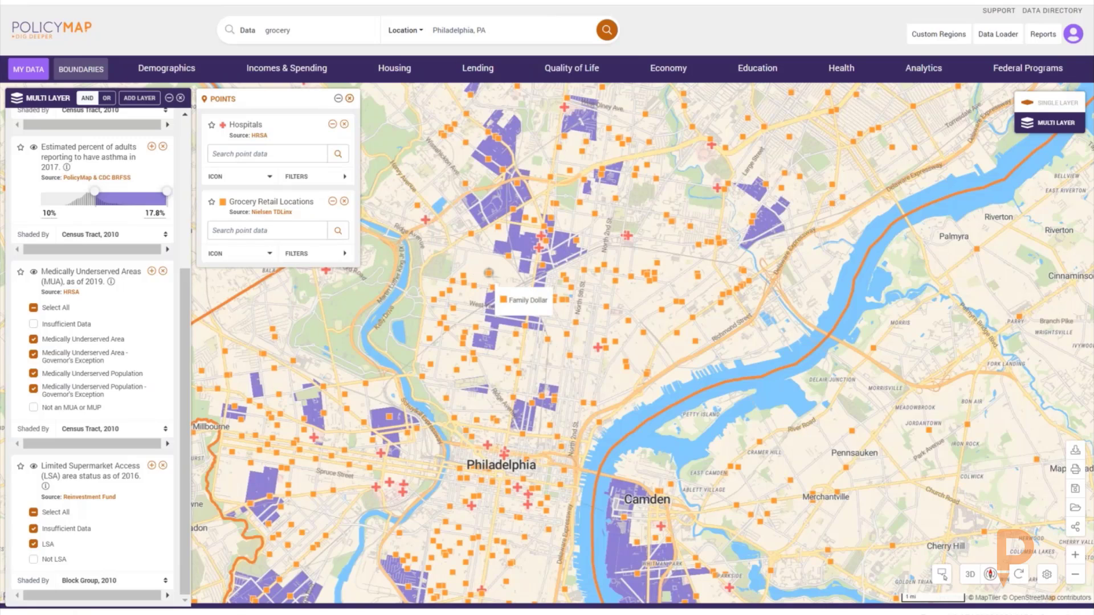
- Filter the Grocery Retail Locations by service level to Full Service stores, and check store names near the shaded areas
left_click(324, 261)
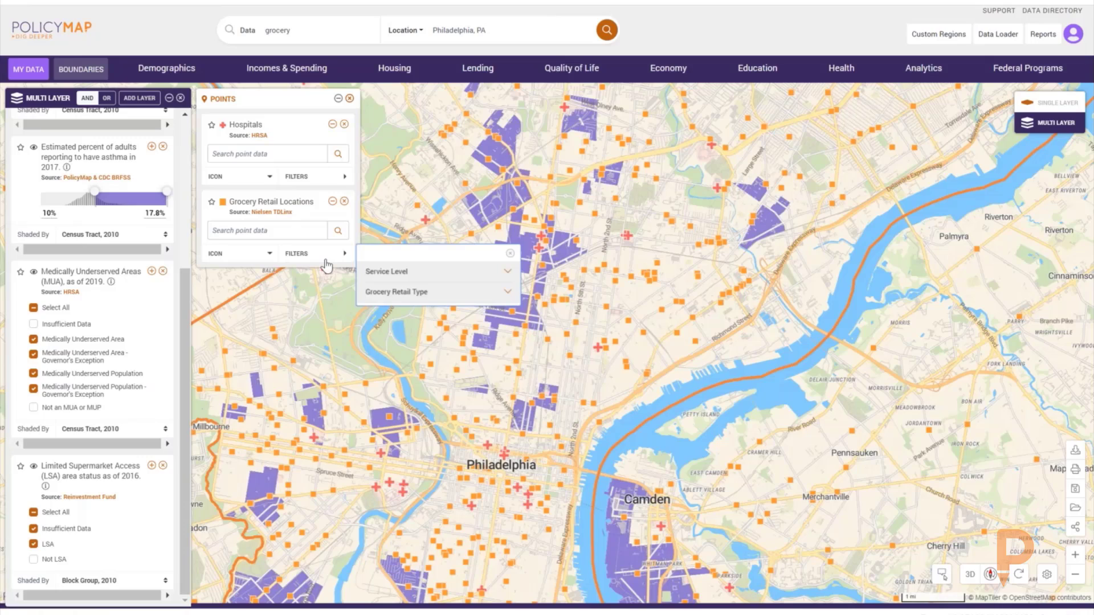
left_click(417, 277)
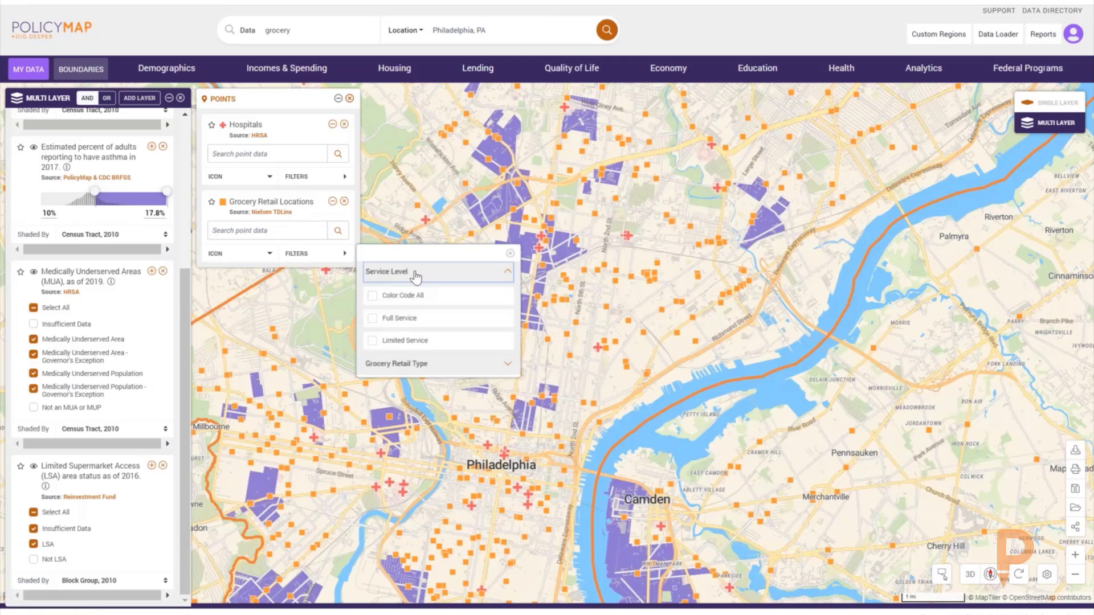
left_click(373, 320)
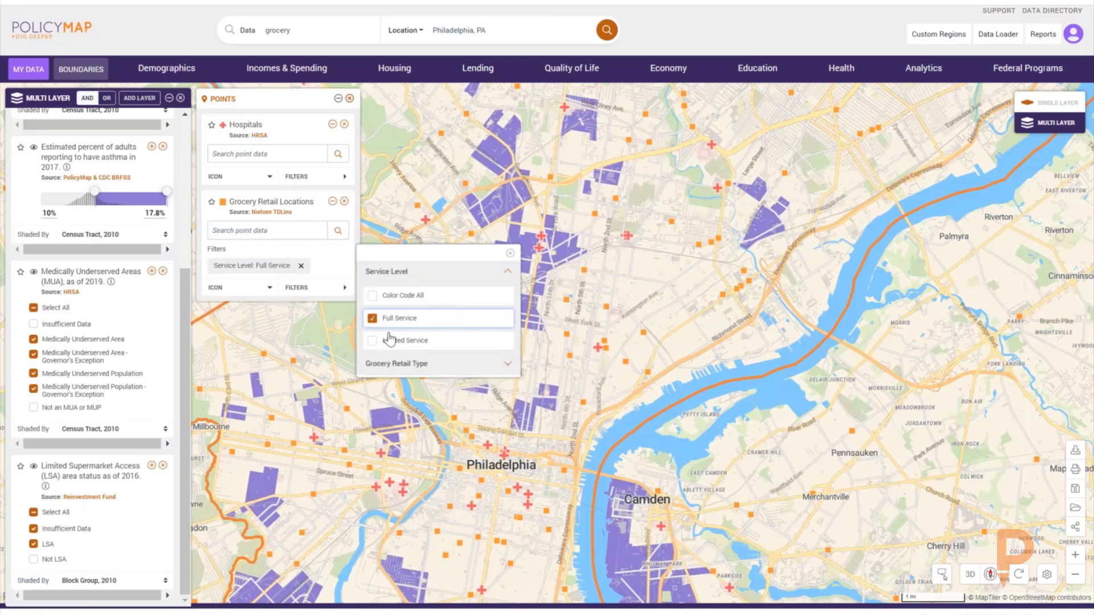
left_click(510, 258)
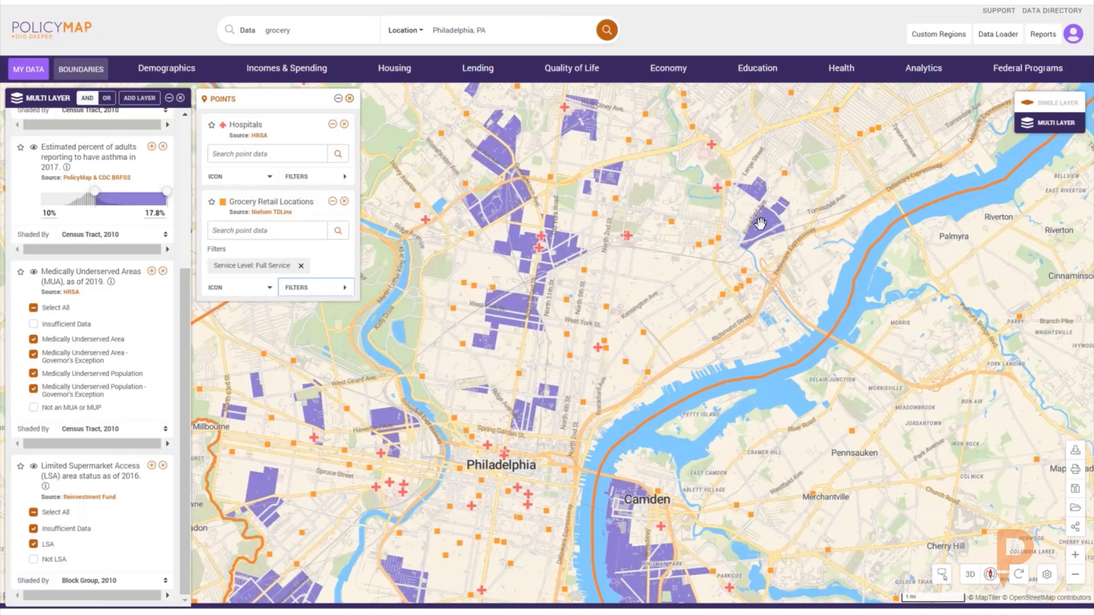
mouse_move(716, 240)
mouse_move(587, 272)
mouse_move(568, 300)
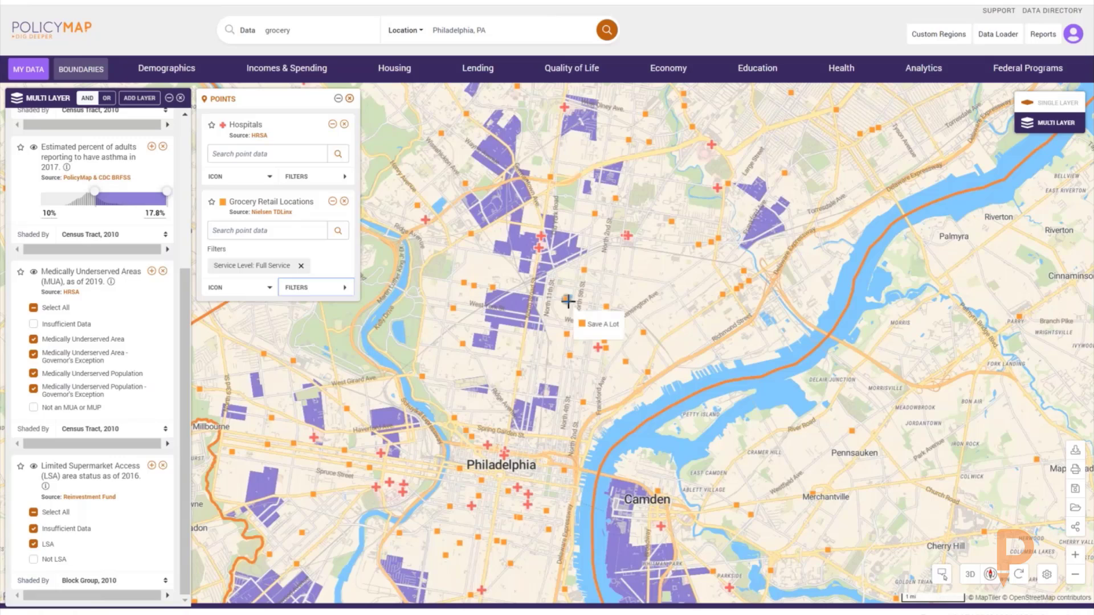
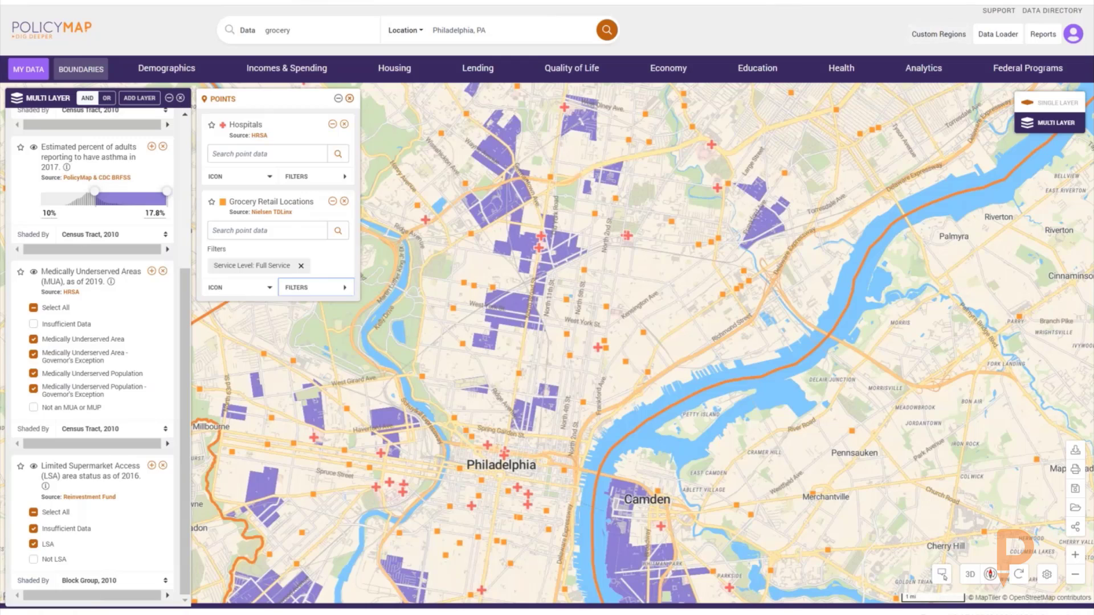
- Review the list of saved custom regions and close it
left_click(939, 34)
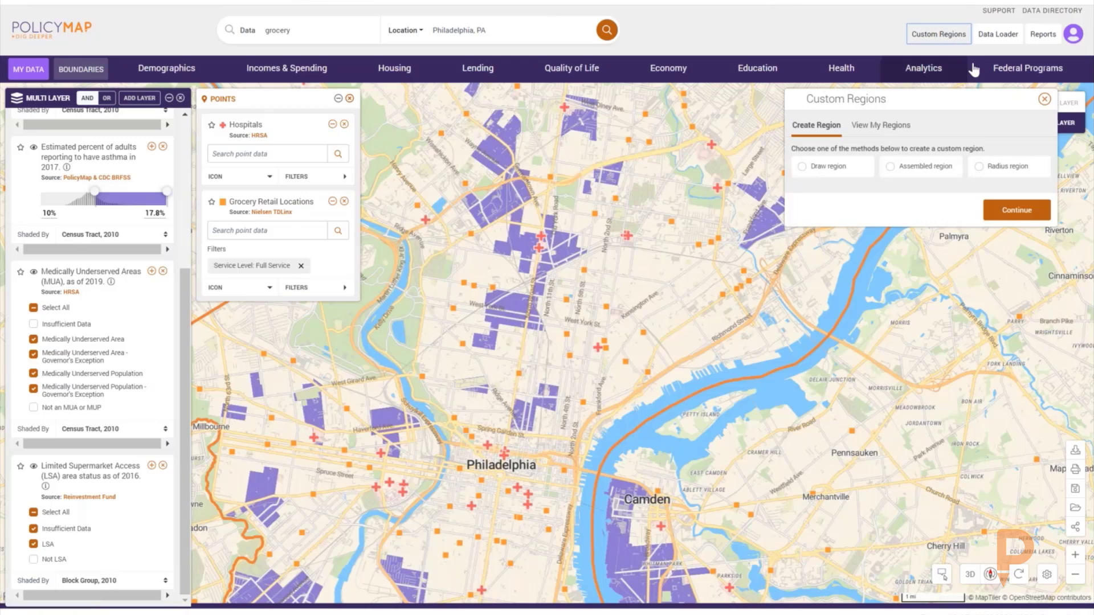
left_click(893, 125)
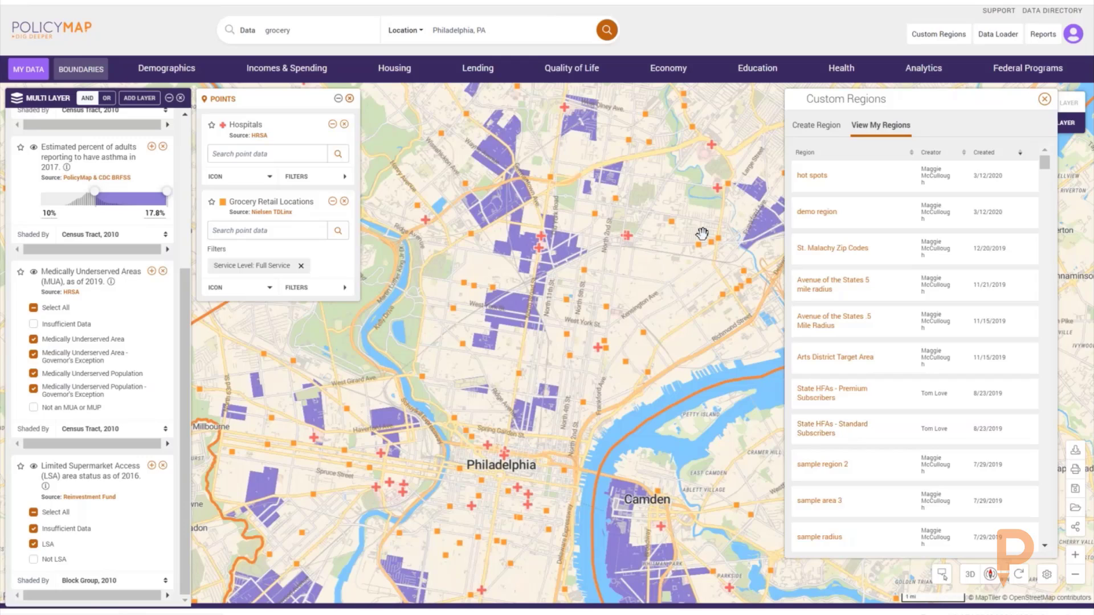
left_click(1044, 99)
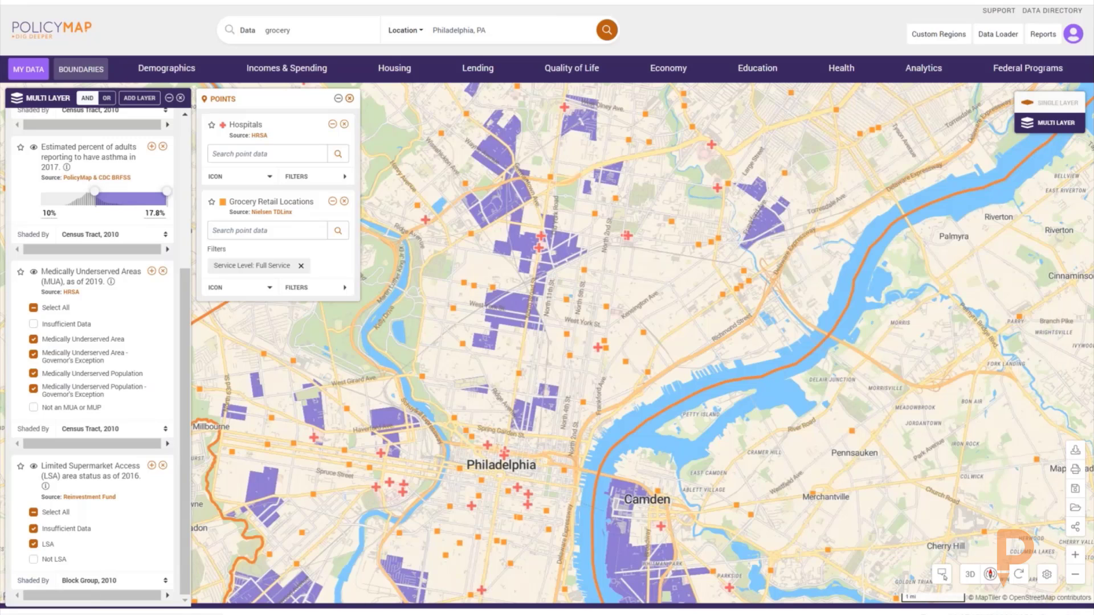
- Begin creating a custom region of the Assembled region type with North Philadelphia's shaded areas in view
left_click_drag(678, 274, 746, 319)
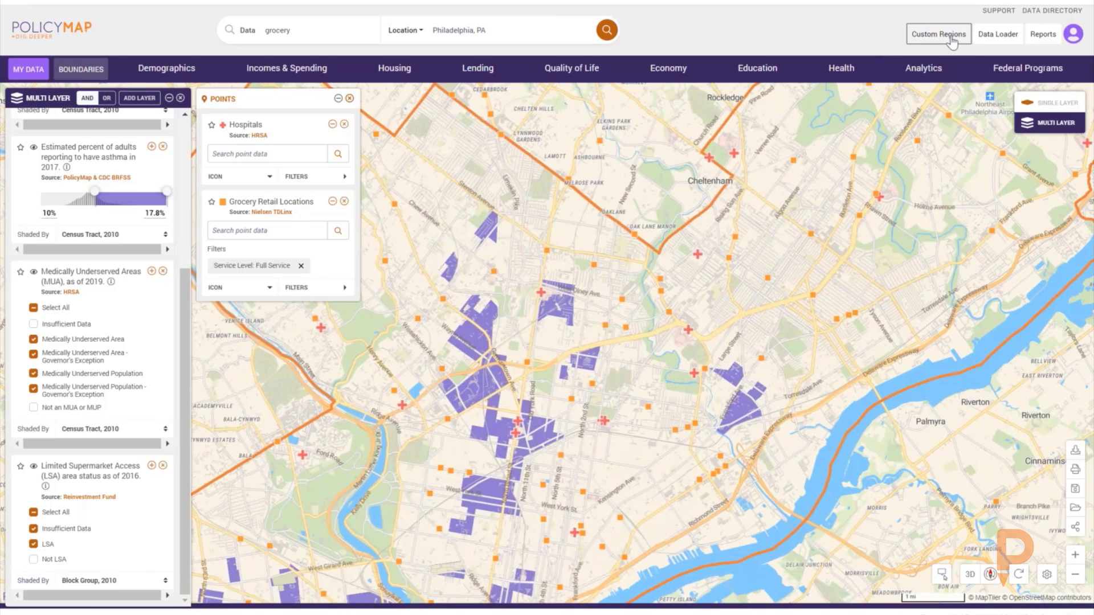
left_click(952, 38)
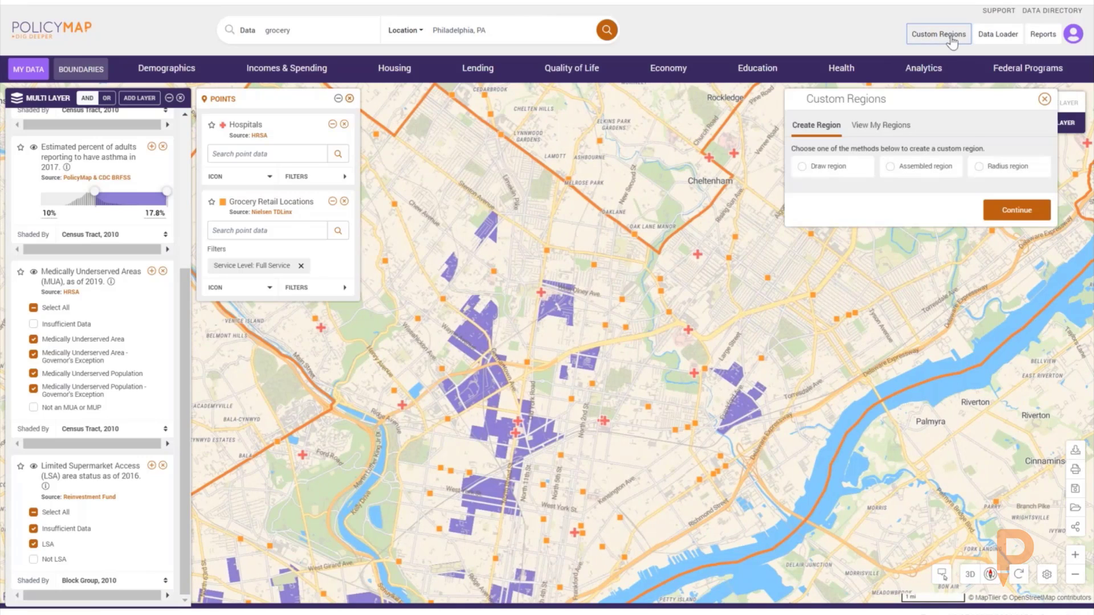
left_click(890, 173)
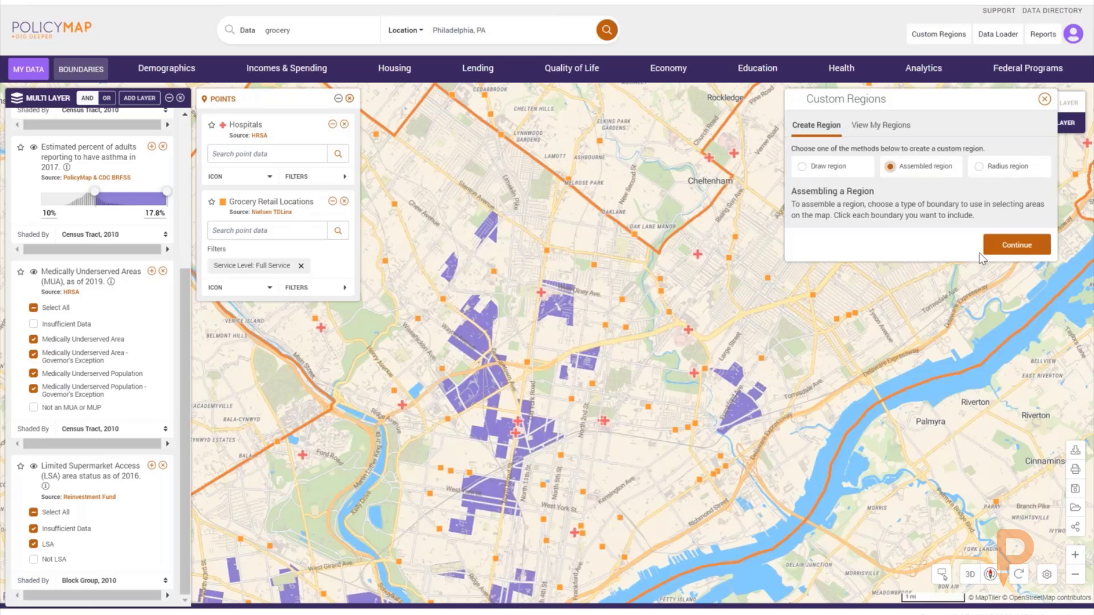
left_click(1016, 245)
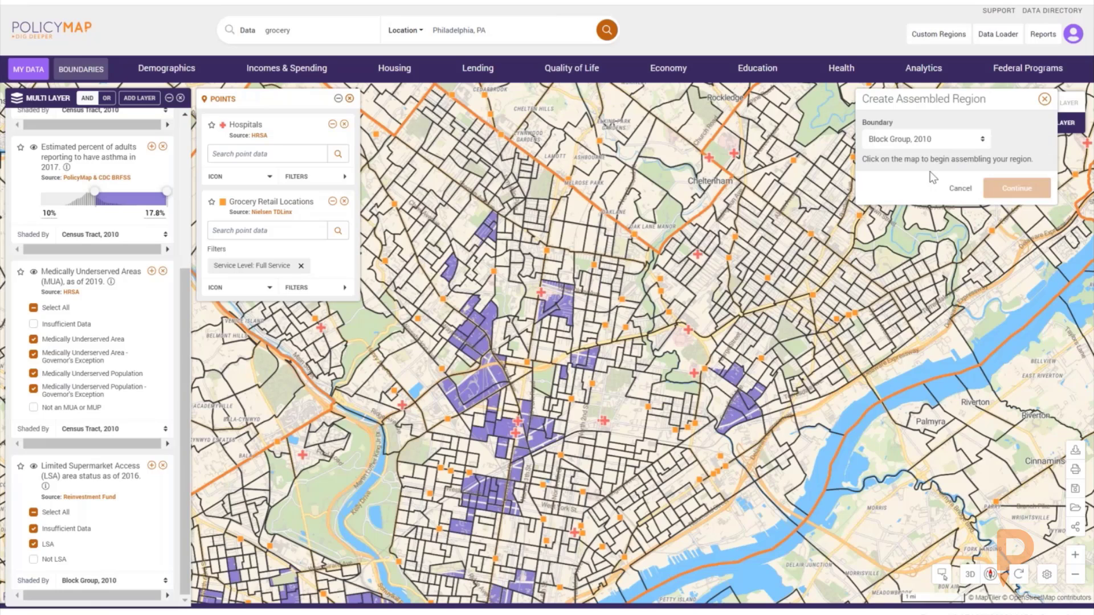
- Try Census Tract, 2010 as the assembled region's boundary and return to Block Group, 2010
left_click(925, 142)
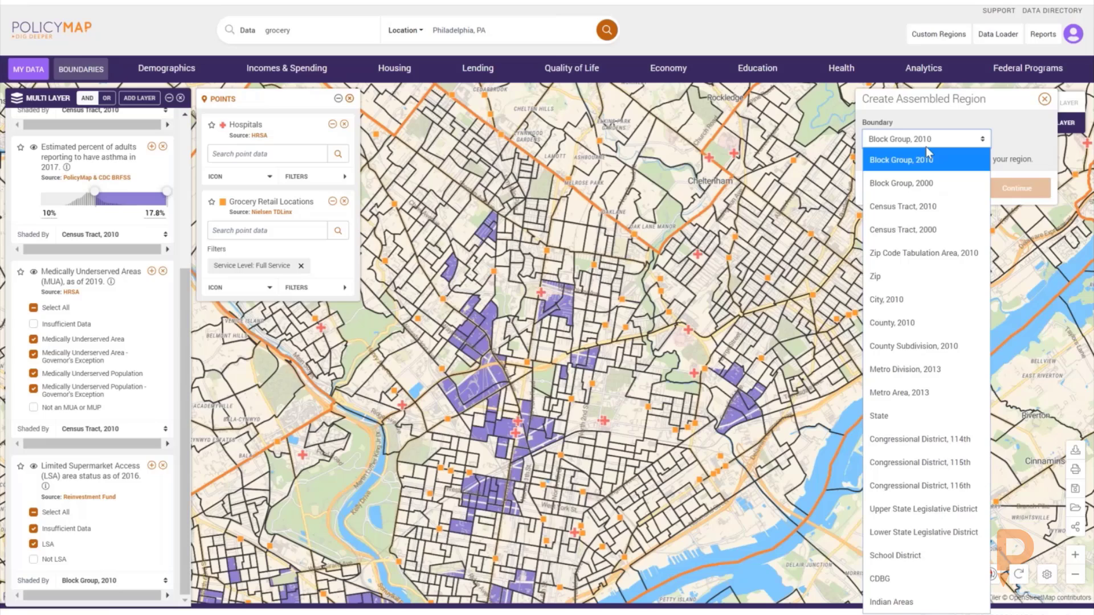
left_click(912, 210)
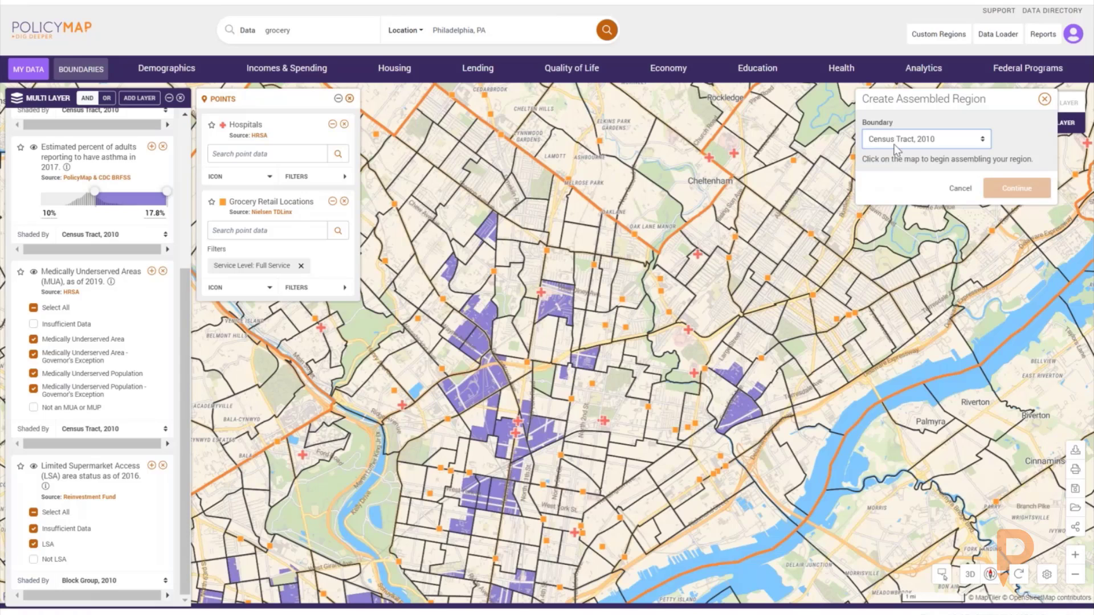
left_click(896, 149)
left_click(889, 182)
left_click(900, 140)
left_click(874, 180)
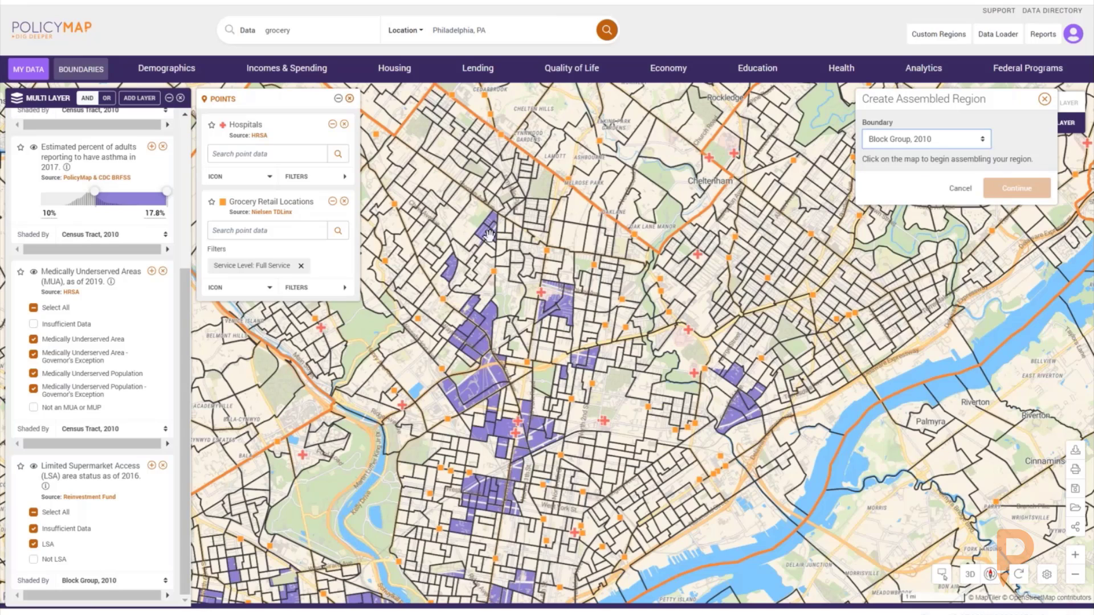
left_click(487, 233)
left_click(490, 219)
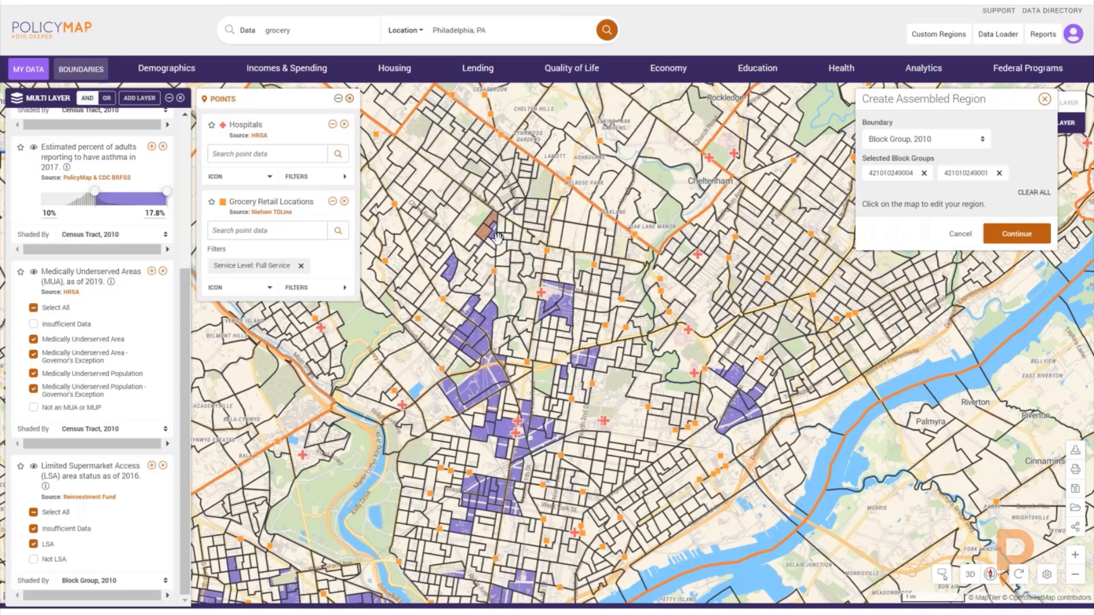
left_click(493, 234)
left_click(491, 234)
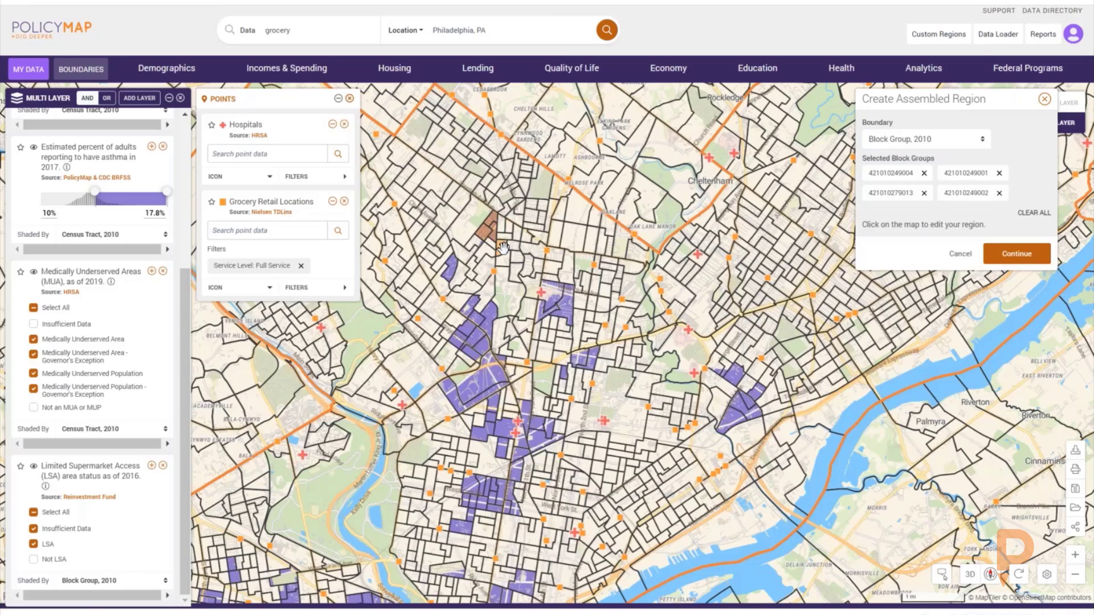
left_click(501, 247)
left_click(450, 269)
left_click(466, 308)
left_click(488, 320)
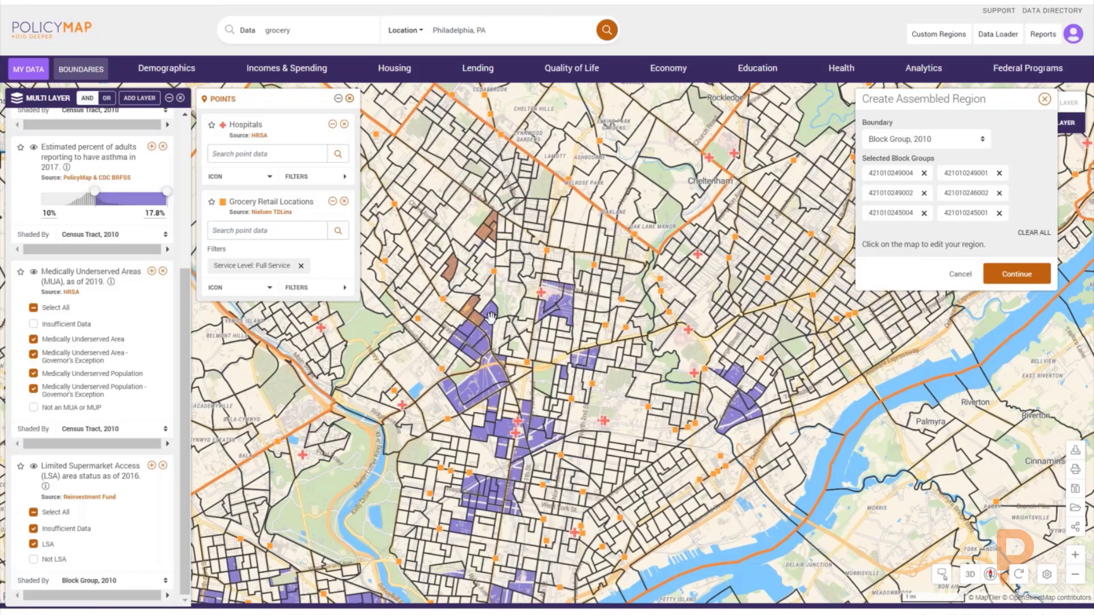
left_click(473, 328)
left_click(468, 333)
left_click(463, 341)
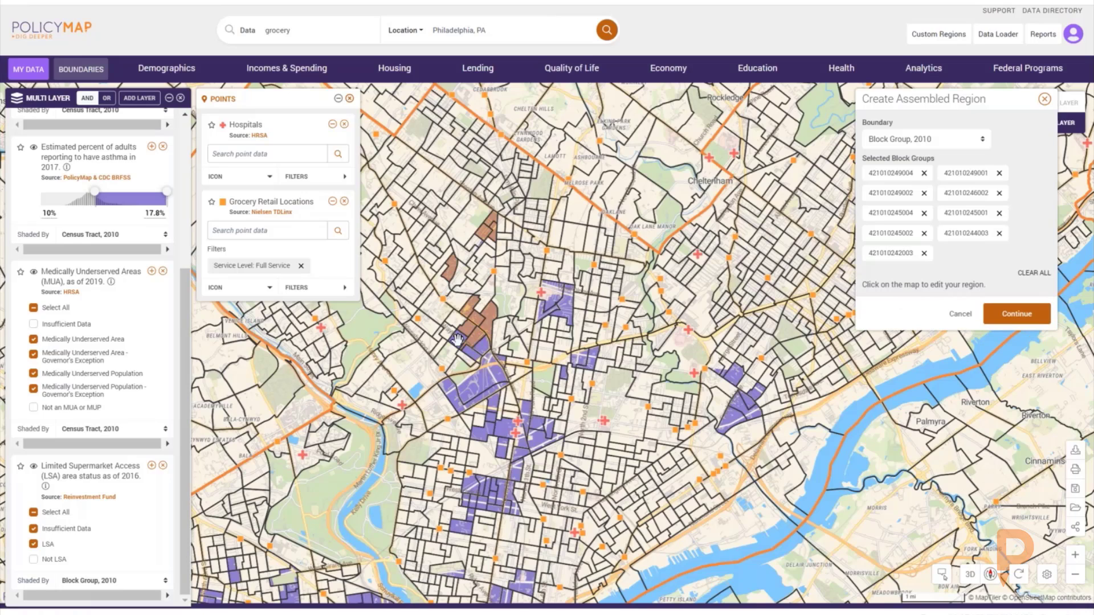
left_click(470, 353)
left_click(482, 347)
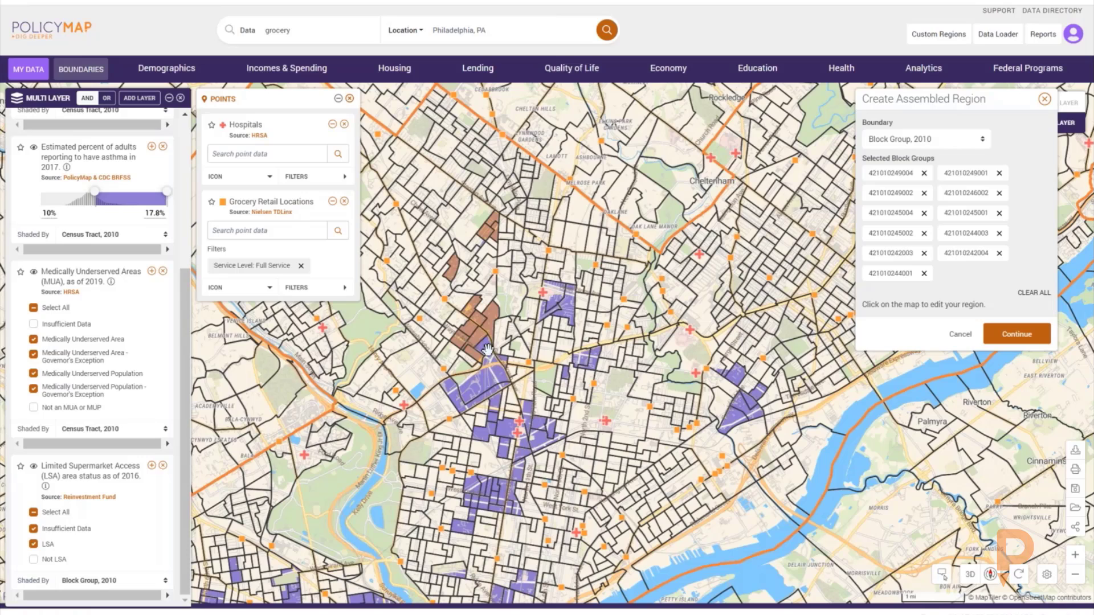
left_click_drag(487, 348, 523, 336)
left_click(496, 387)
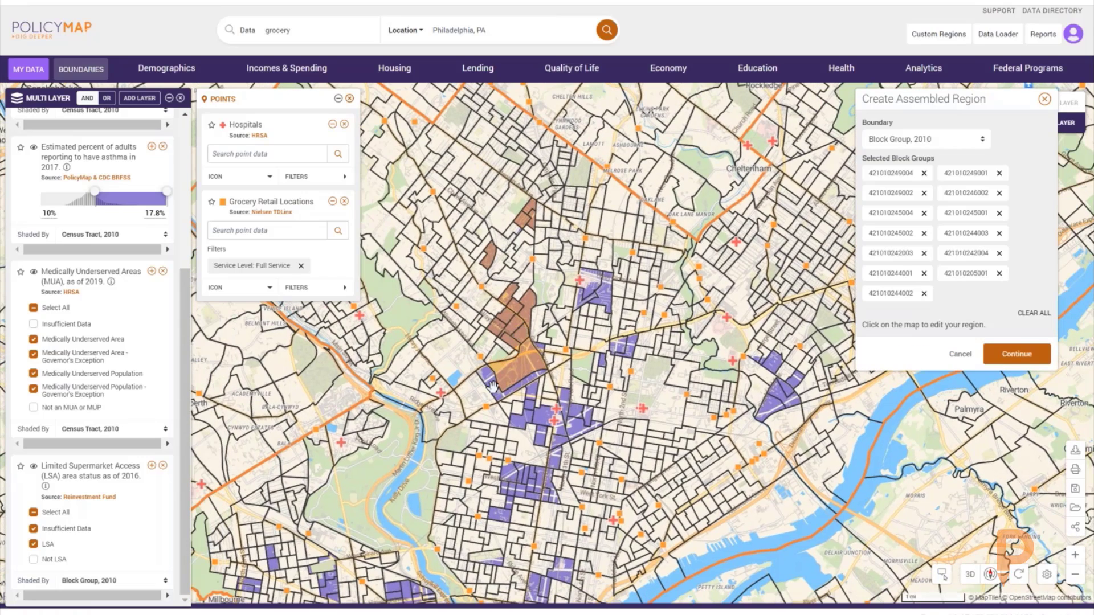
left_click(495, 389)
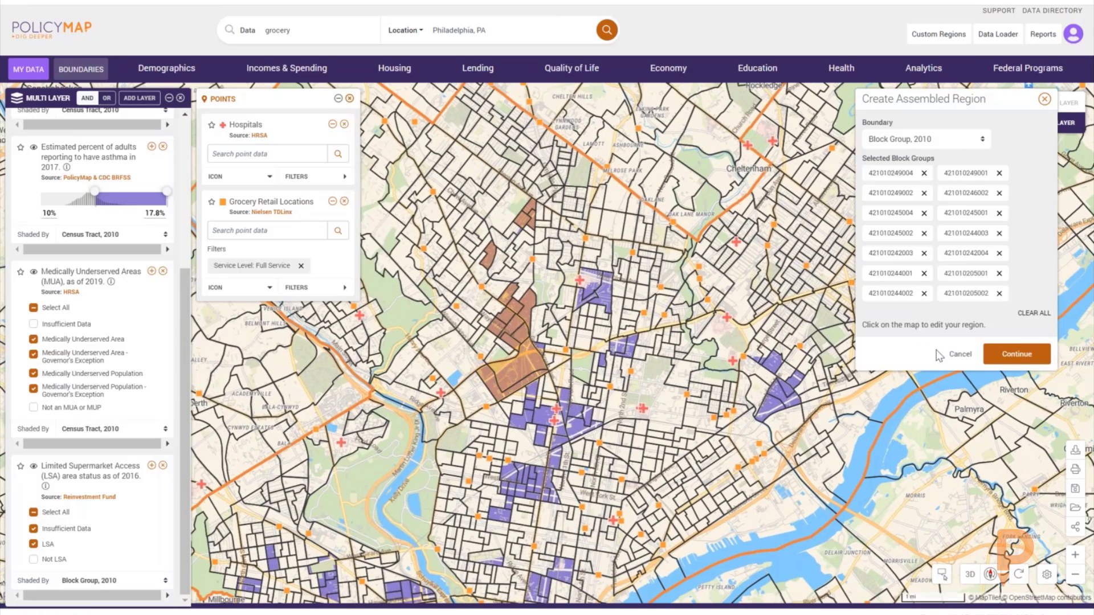
left_click(1016, 355)
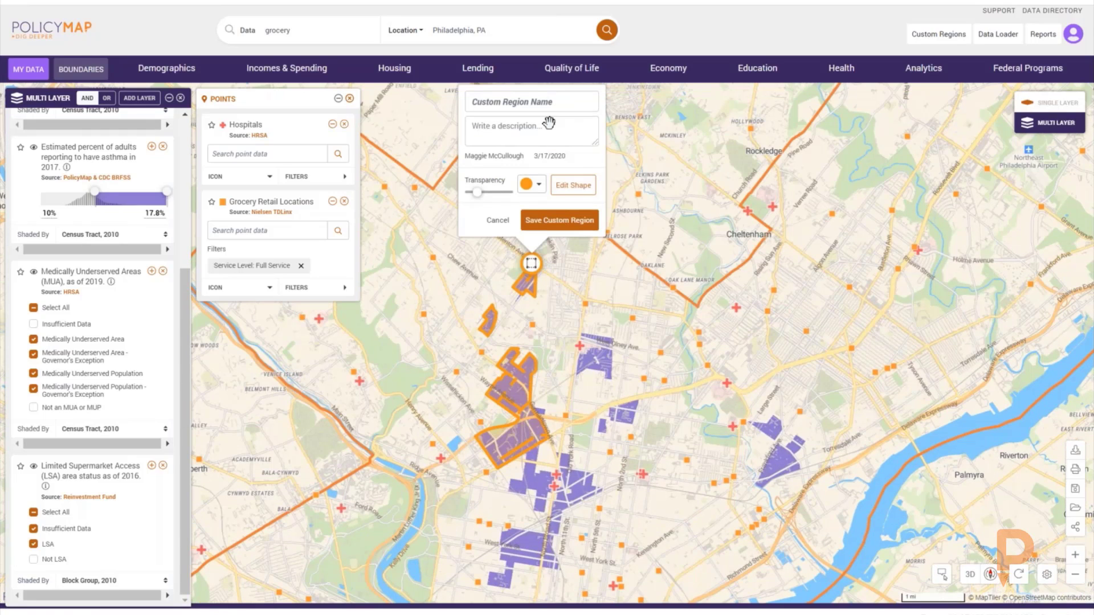
- Name the custom region "Hot Spot Target Areas", save it, and expand its details on the map
left_click(553, 102)
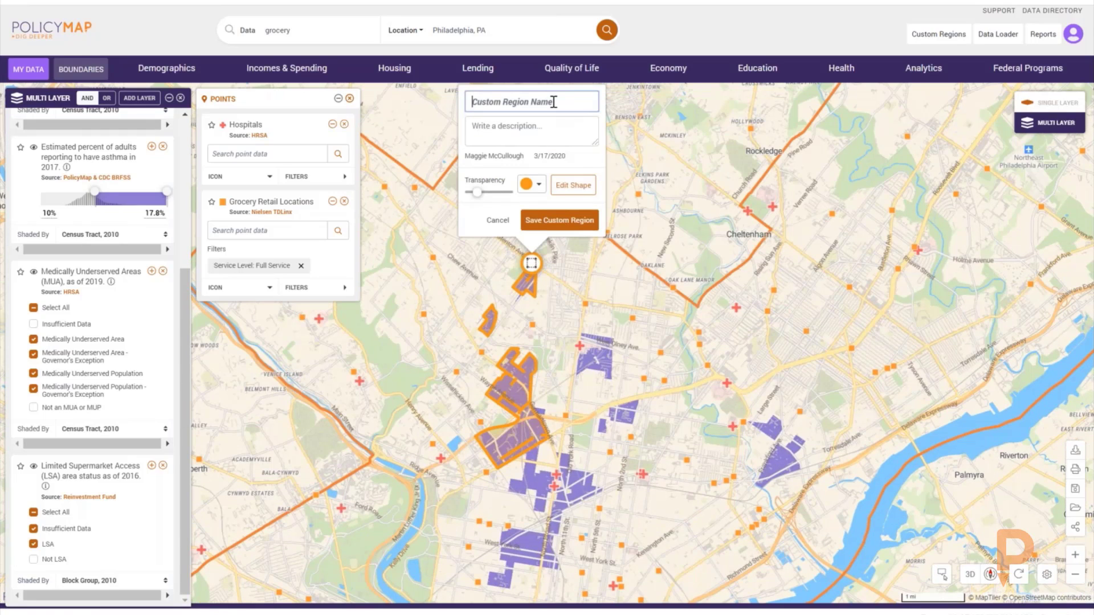
type("Hot Spots")
key("BackSpace")
type("Target Areas")
left_click(534, 221)
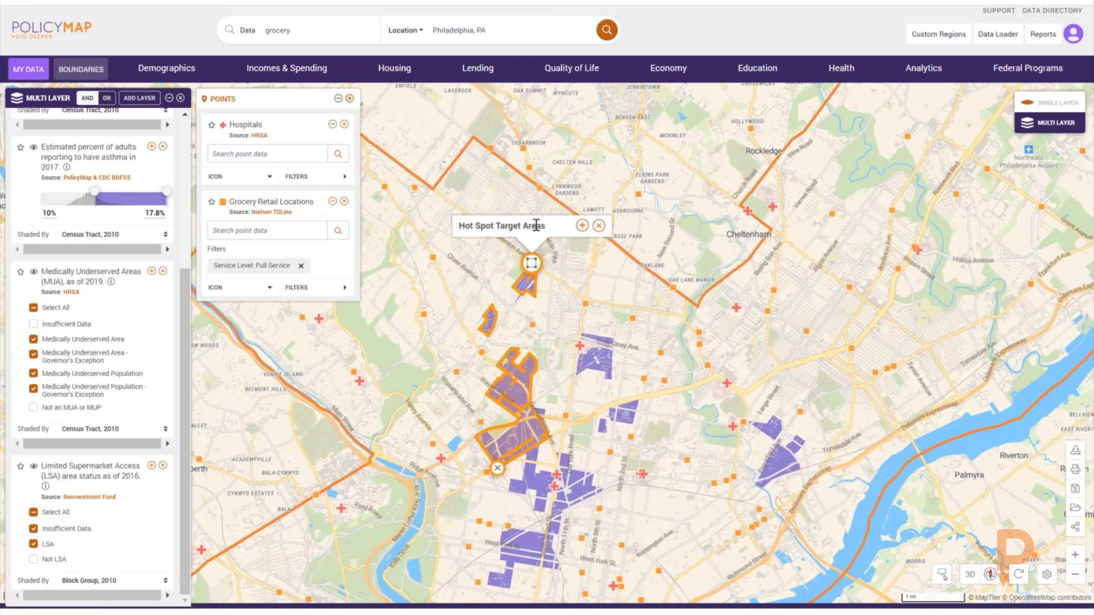
left_click(582, 227)
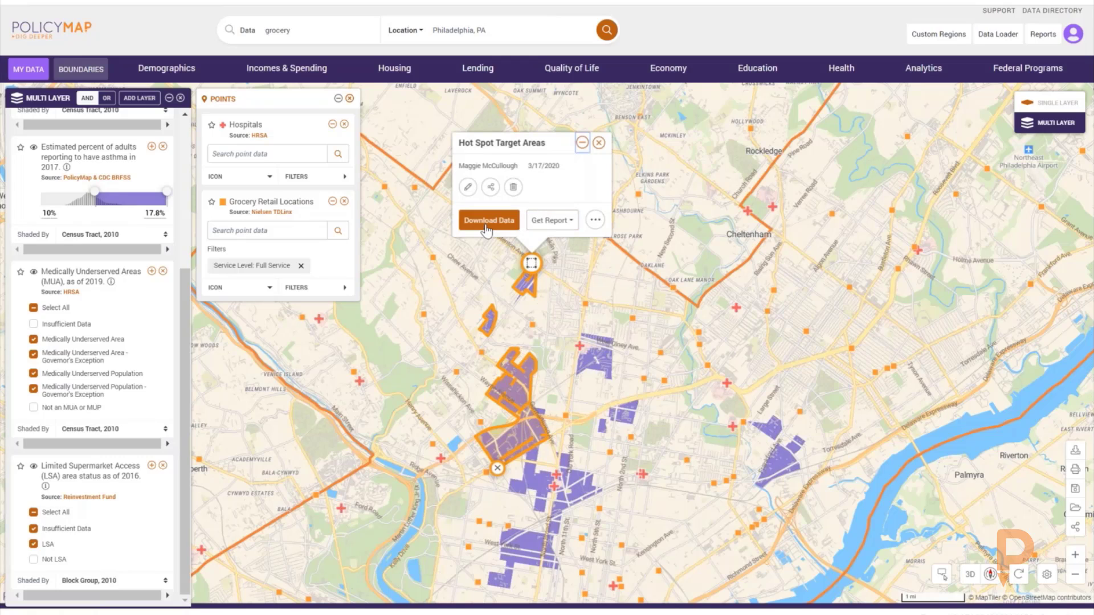
- View the Community Profile Report setup for the Hot Spot Target Areas region, and return to the map without generating a report
left_click(550, 222)
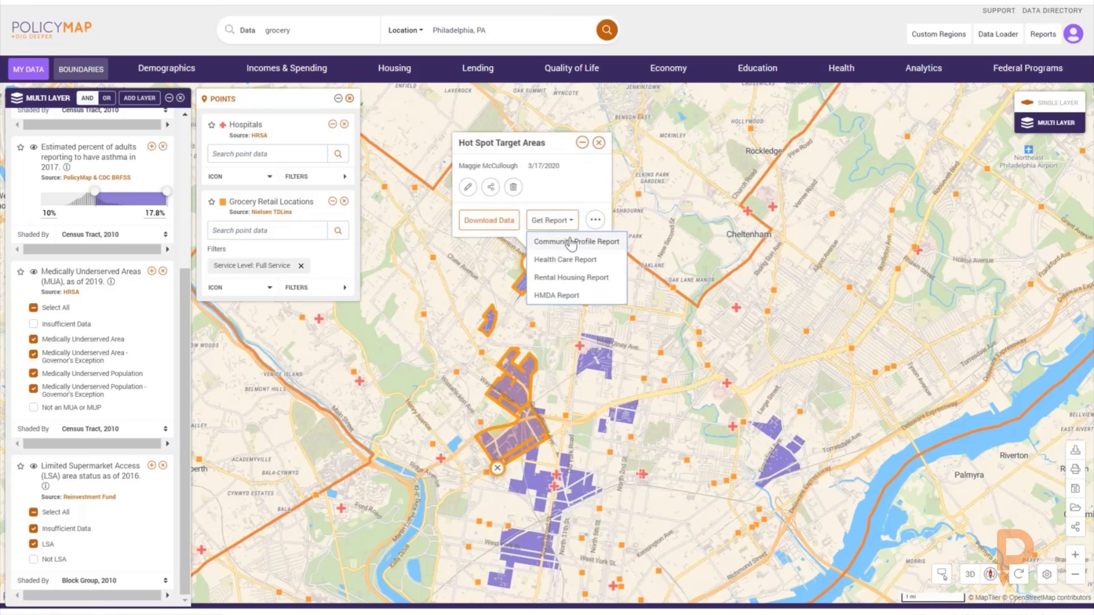
left_click(569, 244)
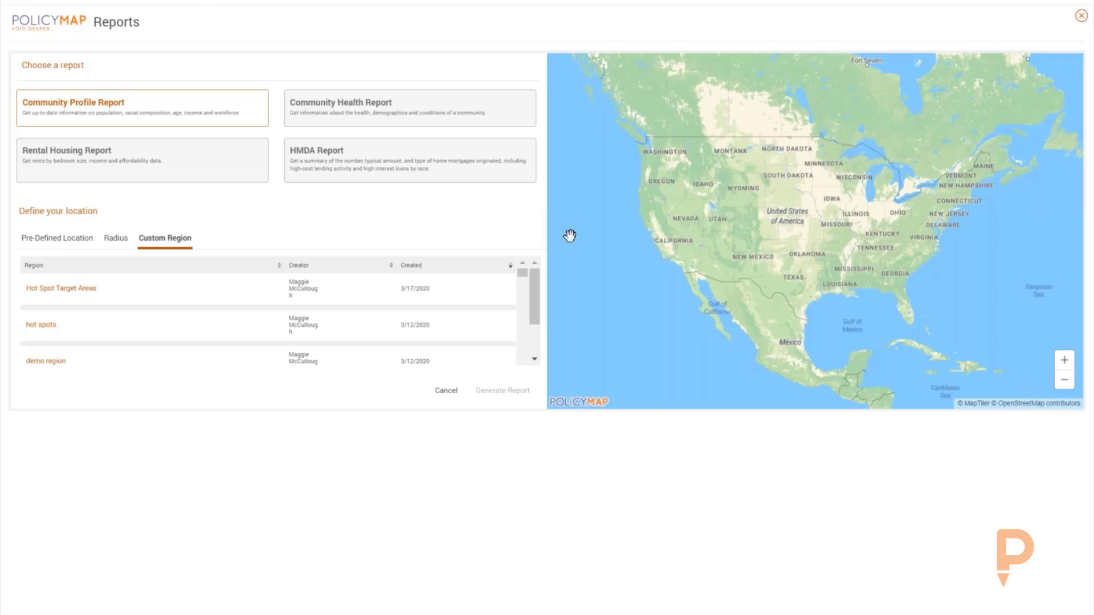
left_click(1081, 17)
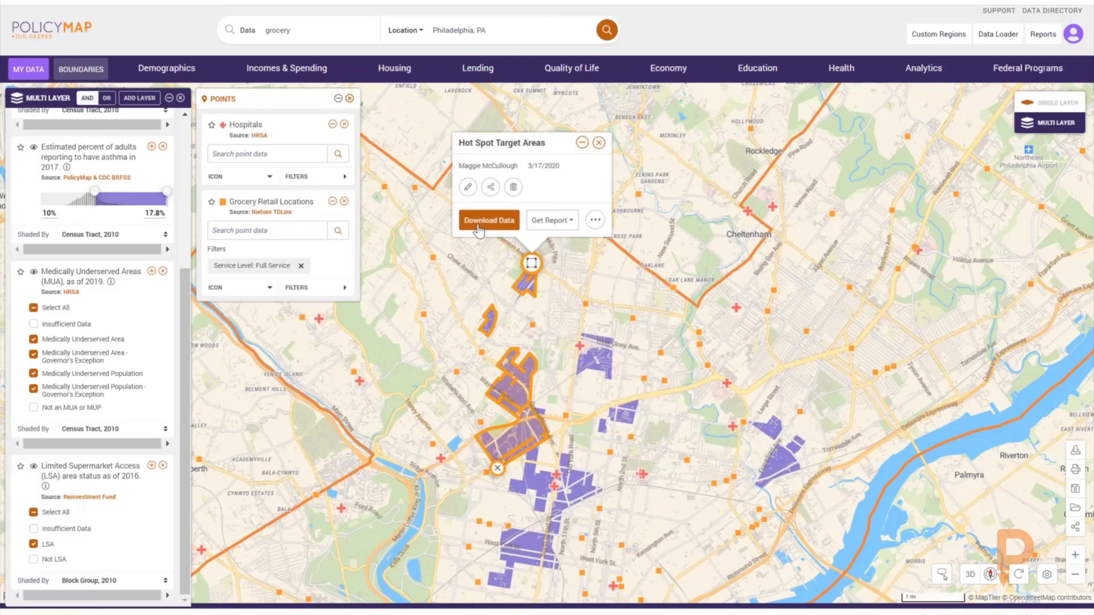
- Clear the hospital and grocery points and the Hot Spot Target Areas region, and switch the map to single-layer mode
left_click(598, 142)
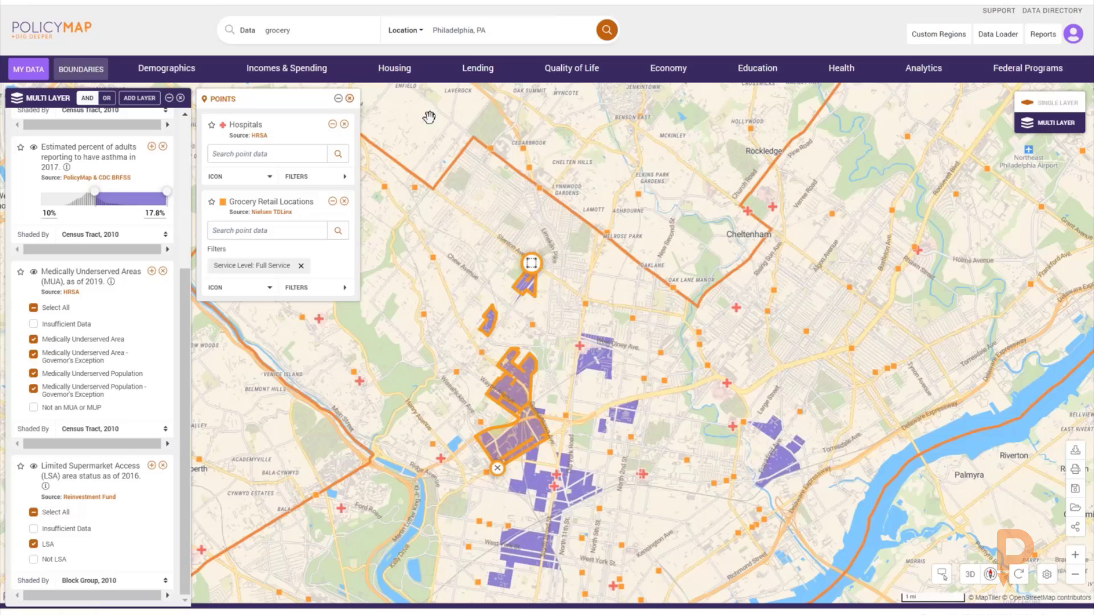
left_click(349, 99)
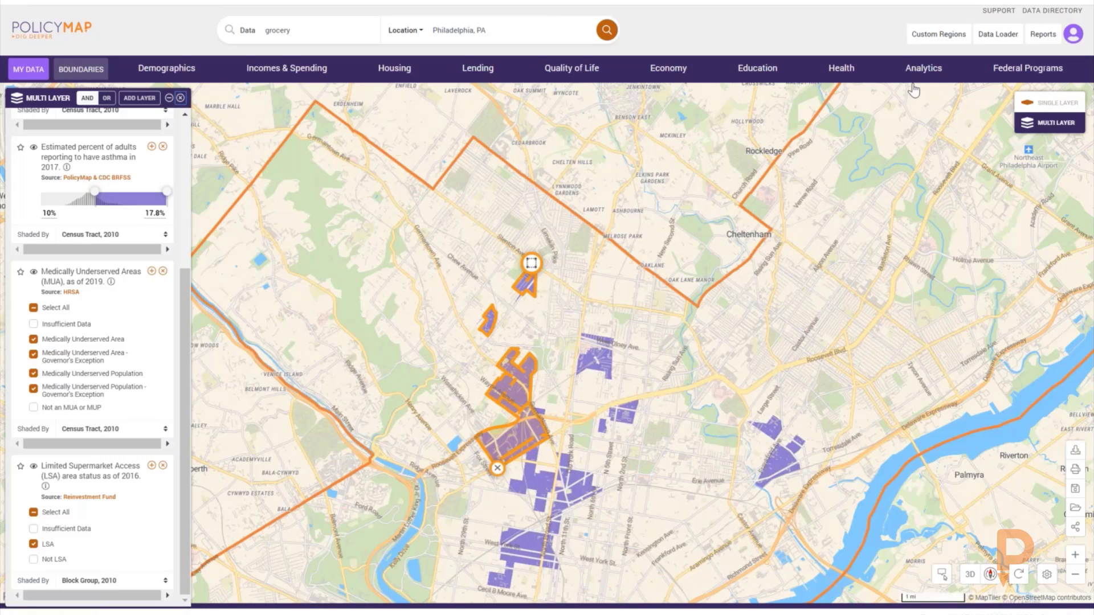
left_click(1036, 101)
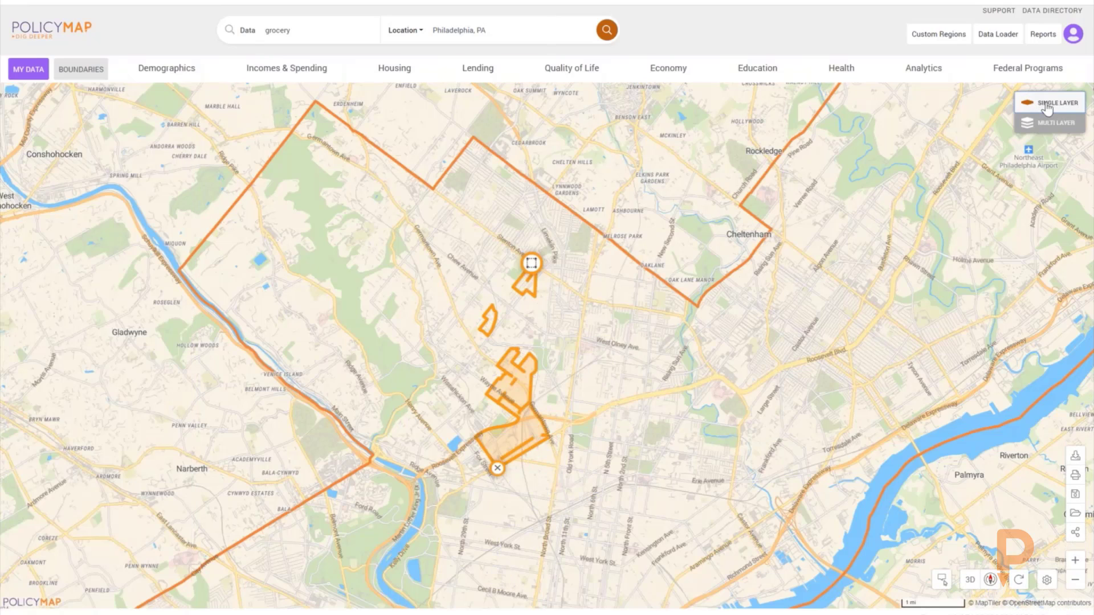
left_click(497, 469)
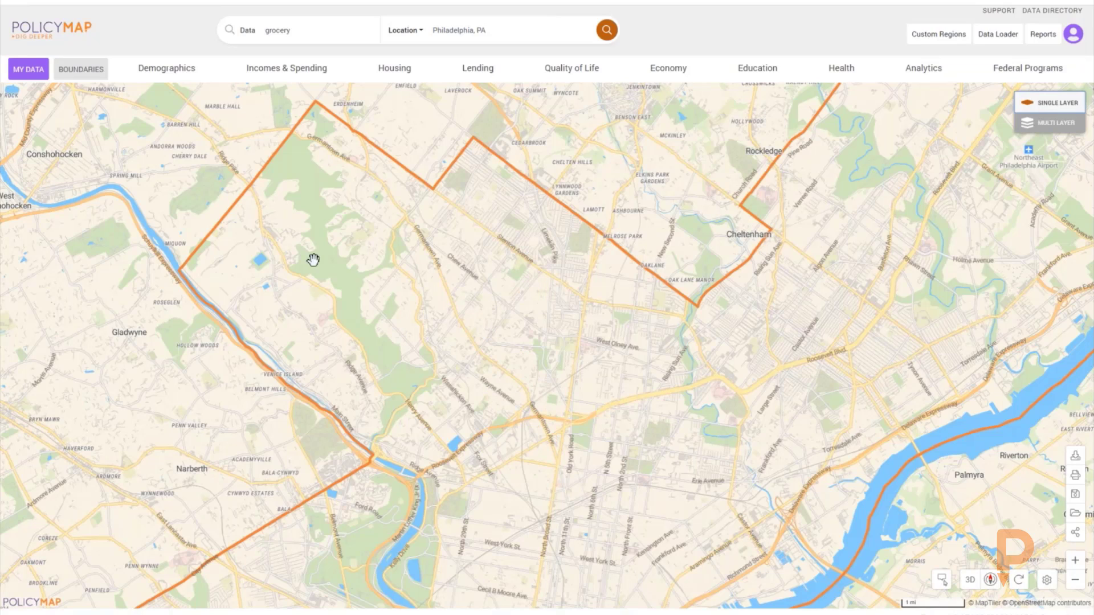
- Map the demographic age data for people less than 18 as the single shaded layer
left_click(171, 76)
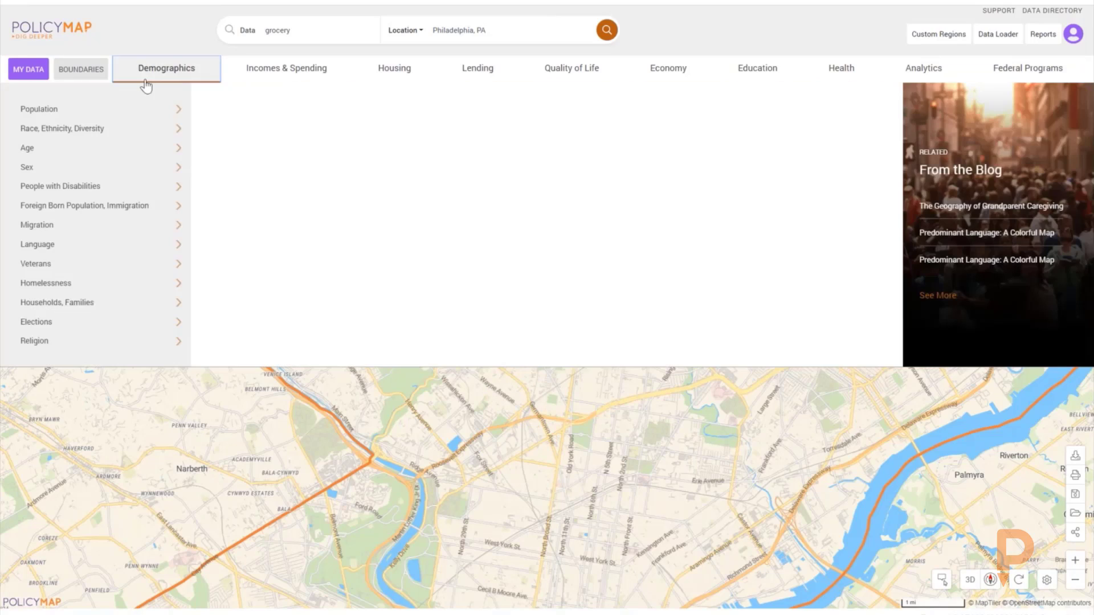
left_click(68, 109)
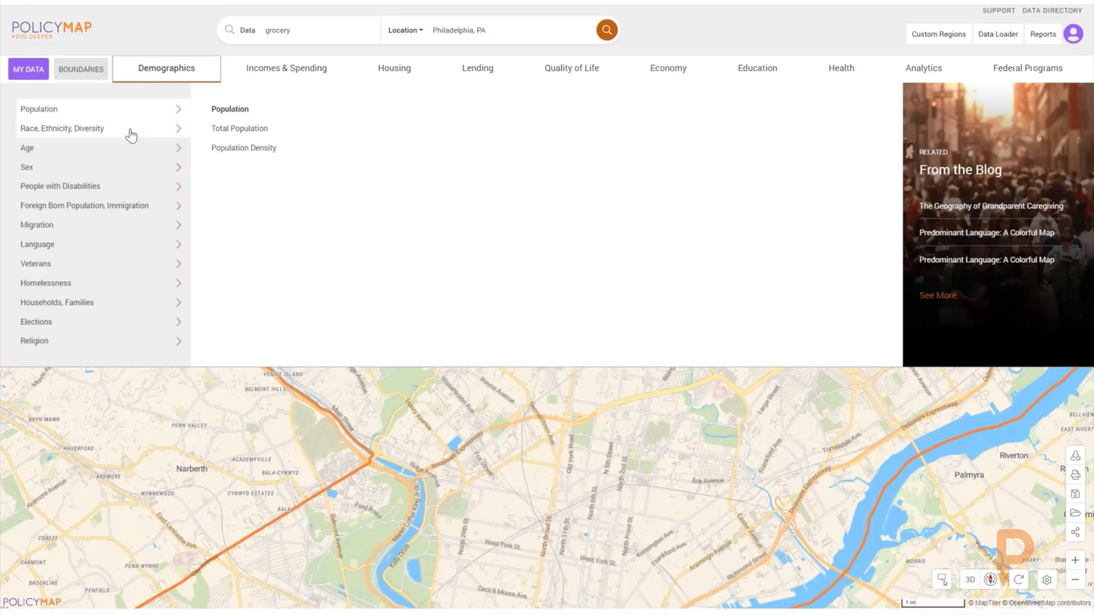
mouse_move(113, 149)
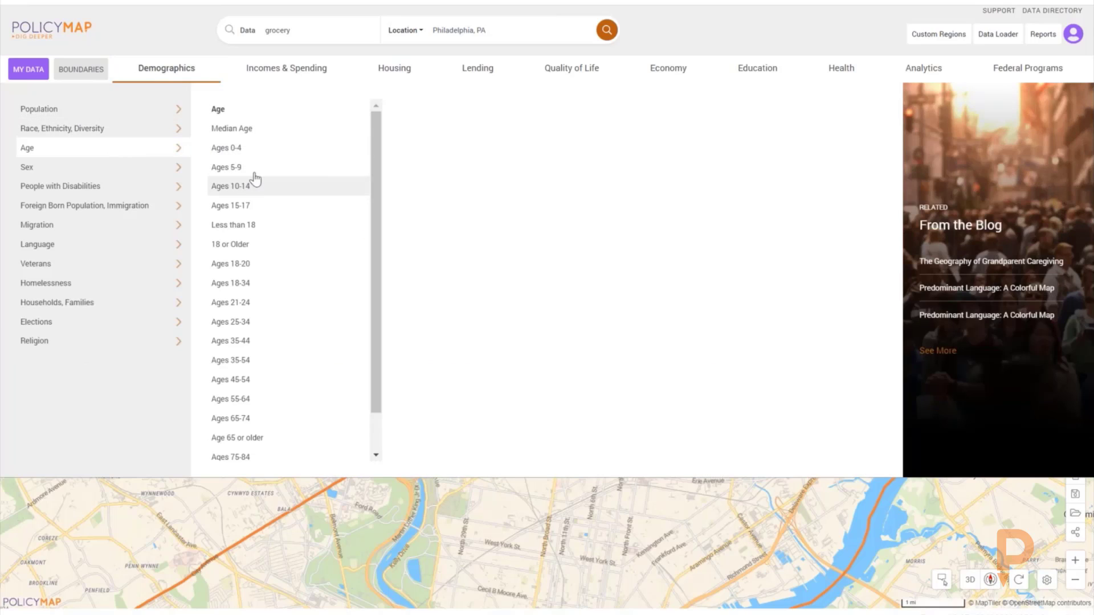
left_click(246, 227)
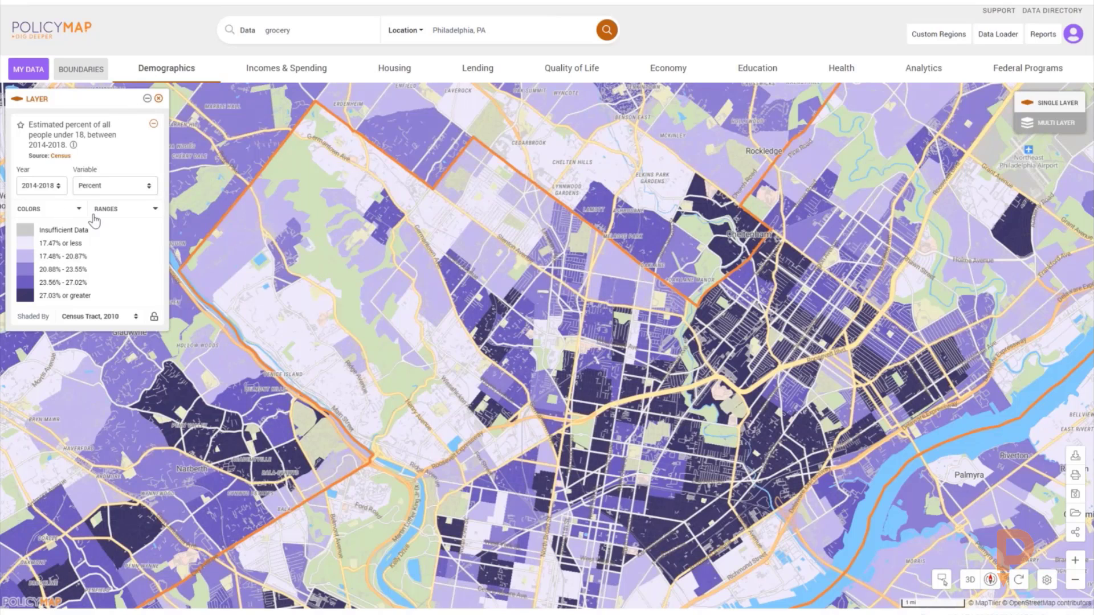
- Try the red, brown, blue, pink, orange, green and gray color ranges on the under-18 layer, and restore the purple range
left_click(60, 214)
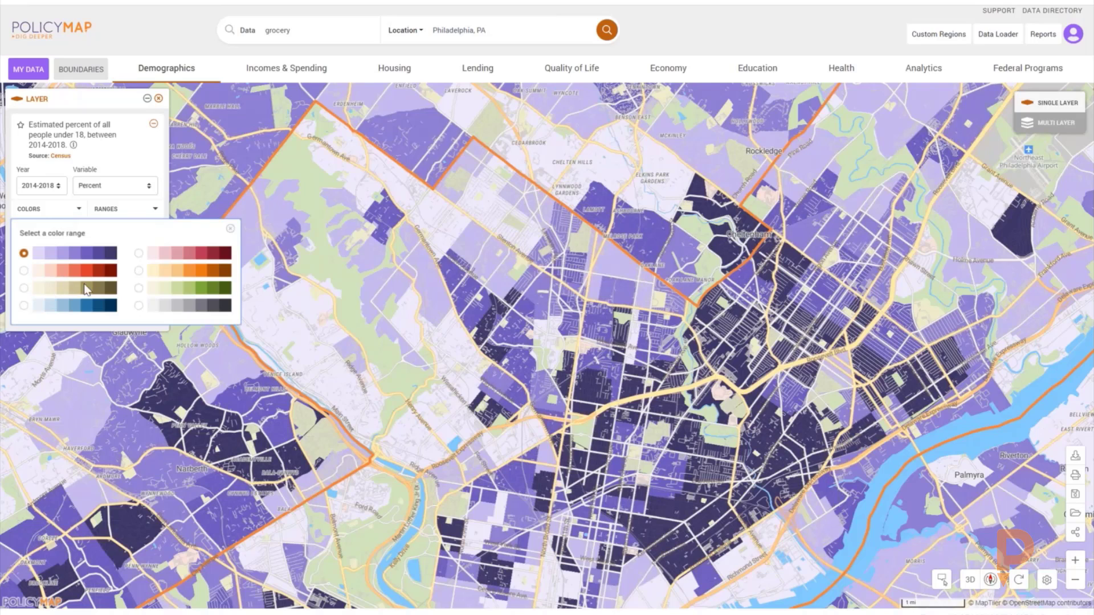
left_click(23, 271)
left_click(24, 288)
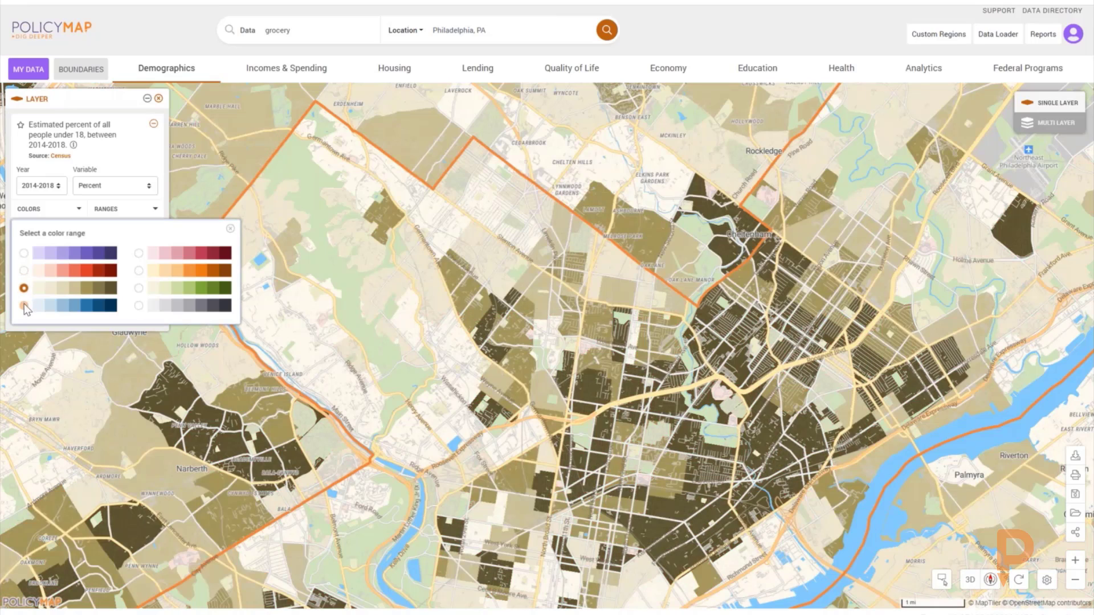
left_click(24, 304)
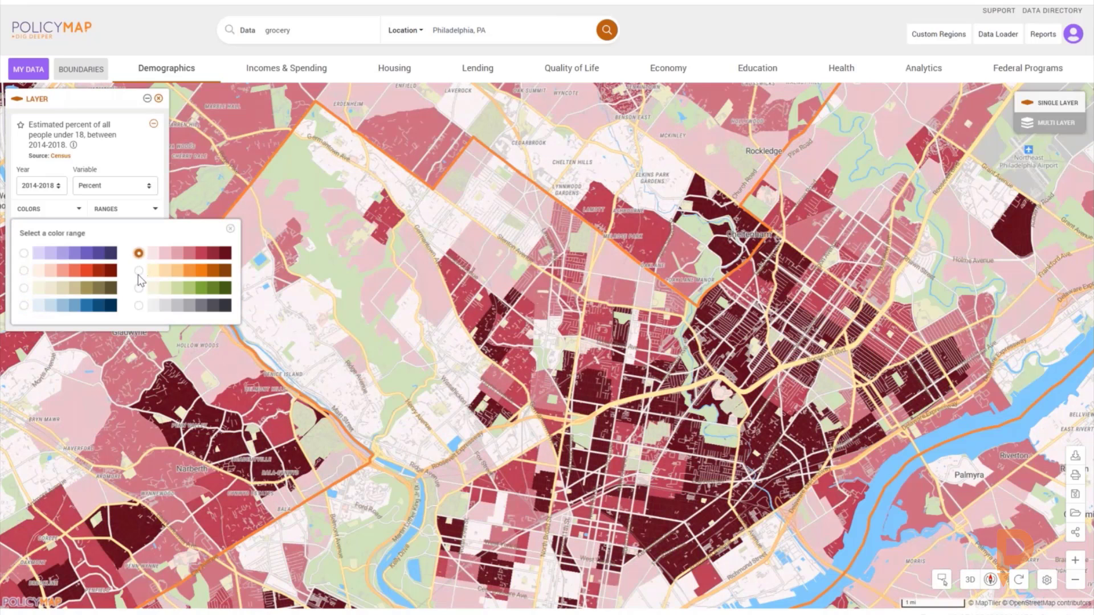
left_click(140, 272)
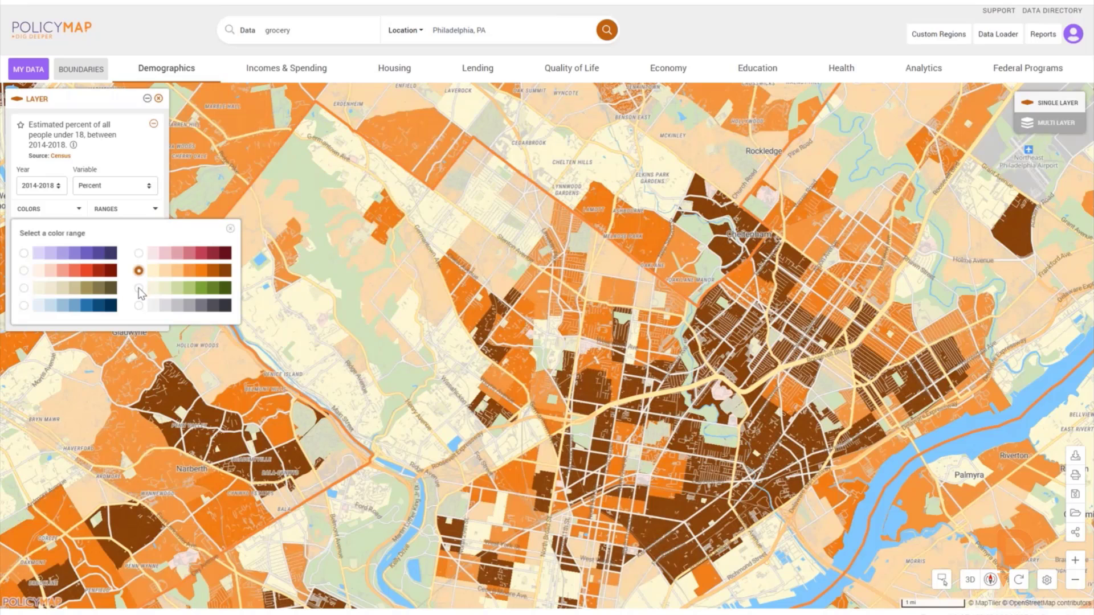
left_click(139, 288)
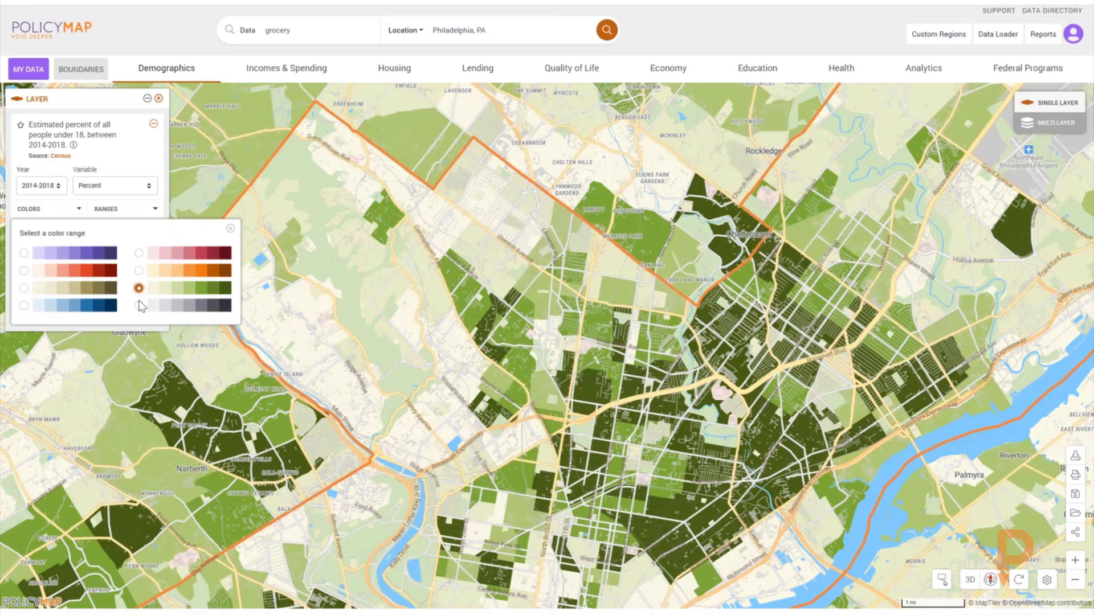
left_click(139, 306)
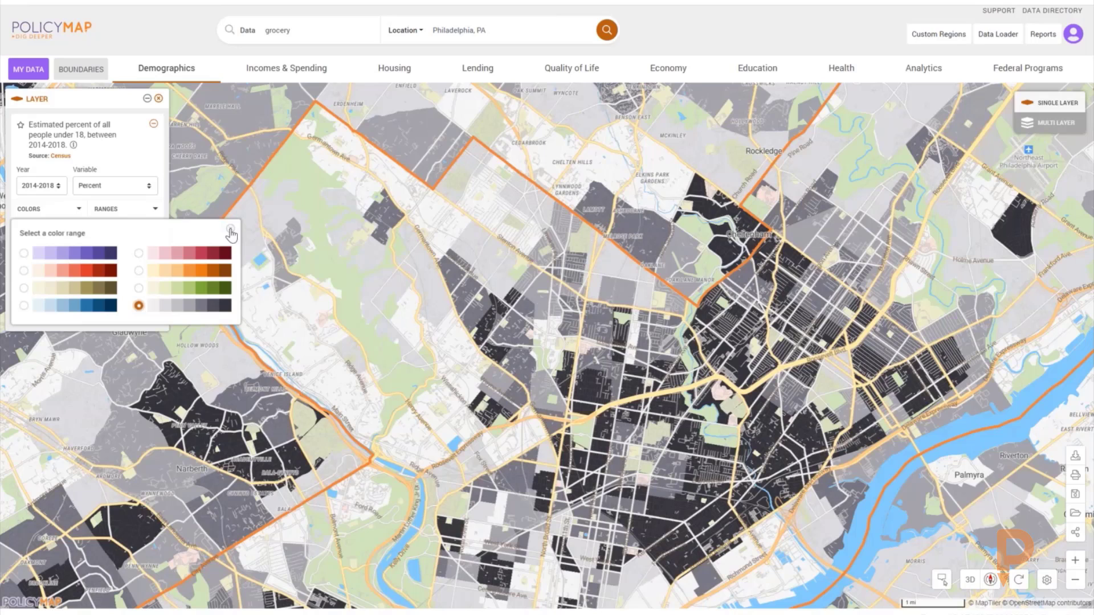
left_click(23, 253)
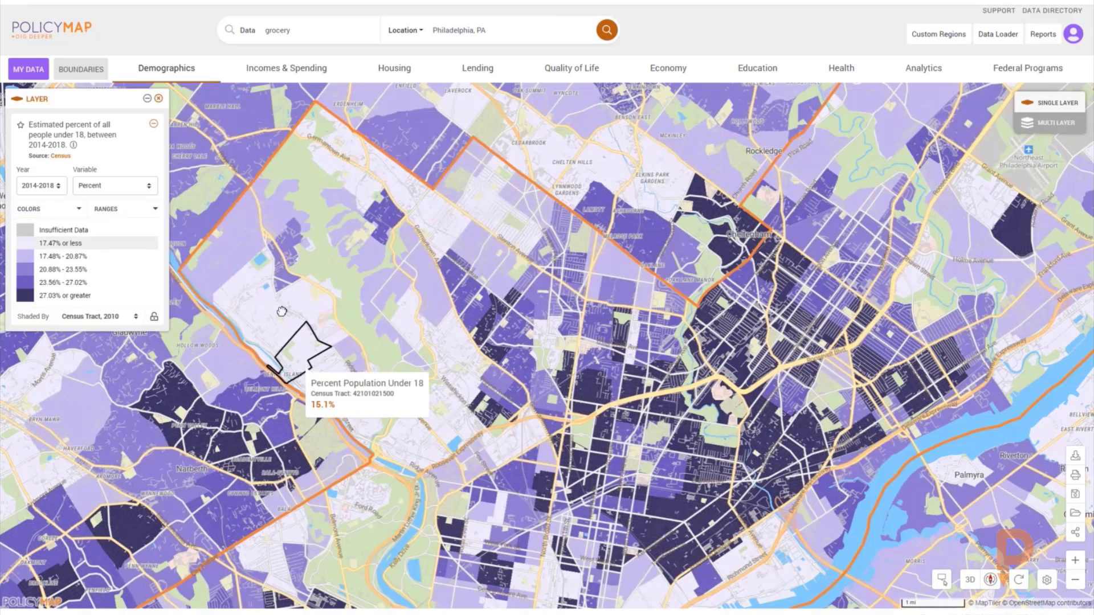
- Isolate the 27.03% or greater, 23.56% - 27.02% and 20.88% - 23.55% legend ranges on the map, and clear the range selections
left_click_drag(282, 312, 277, 152)
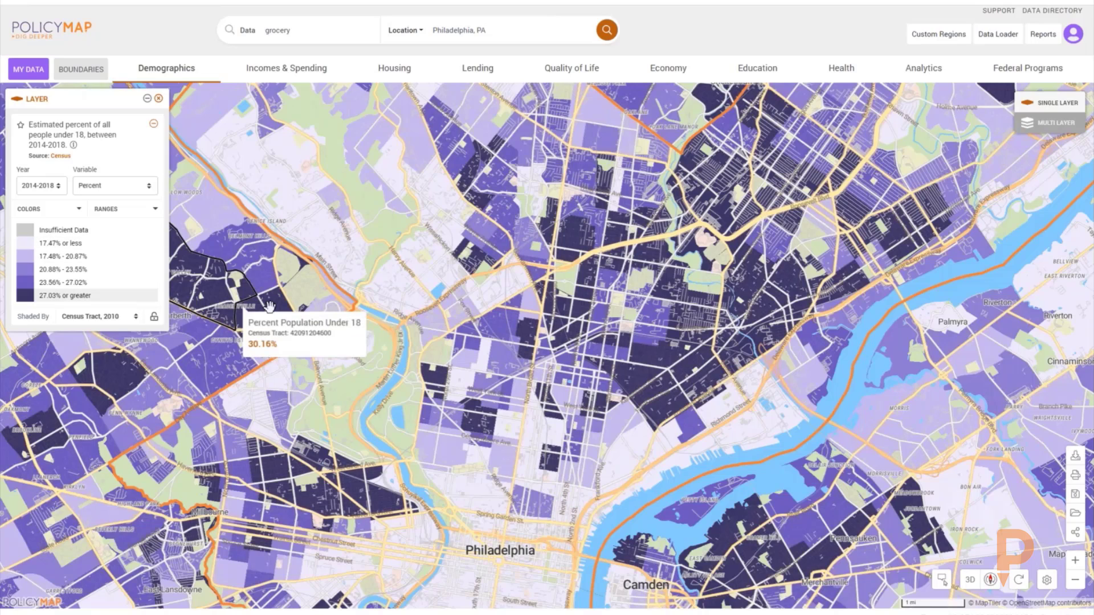
left_click(123, 298)
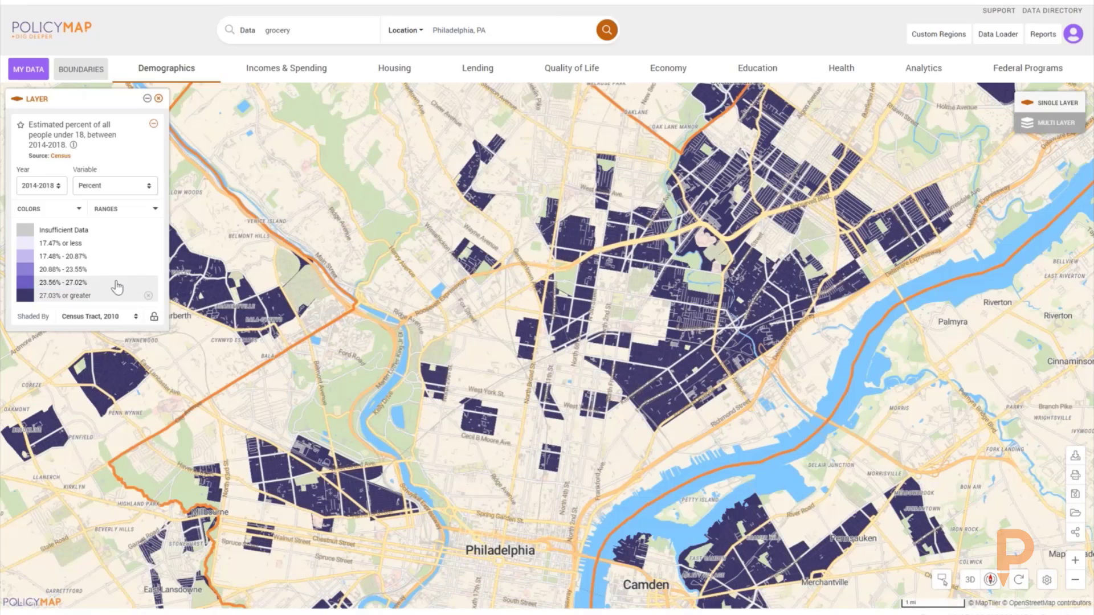
left_click(119, 283)
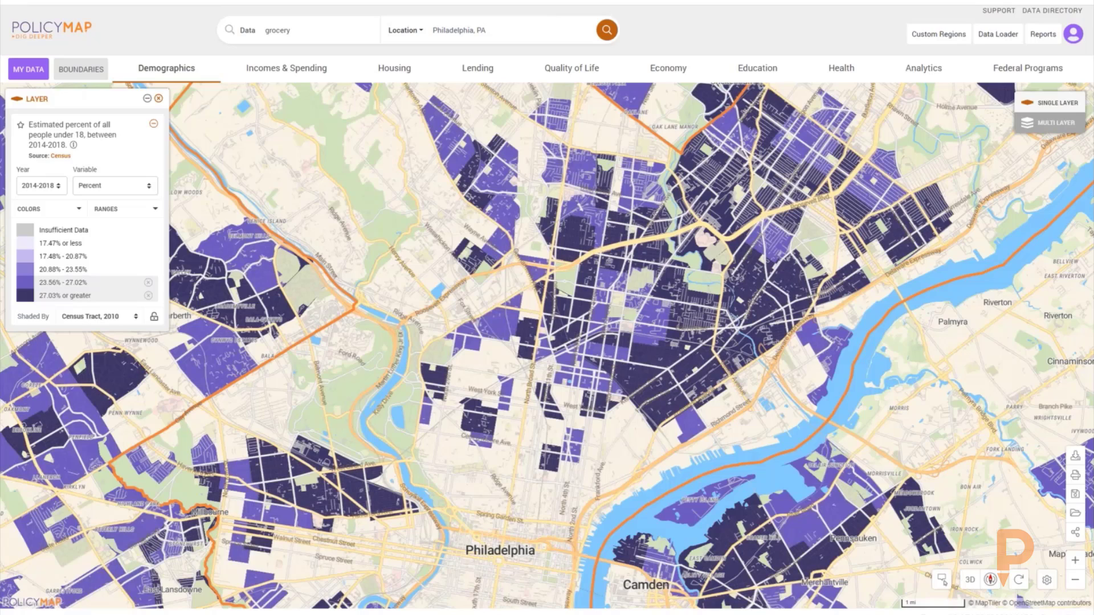
left_click(114, 269)
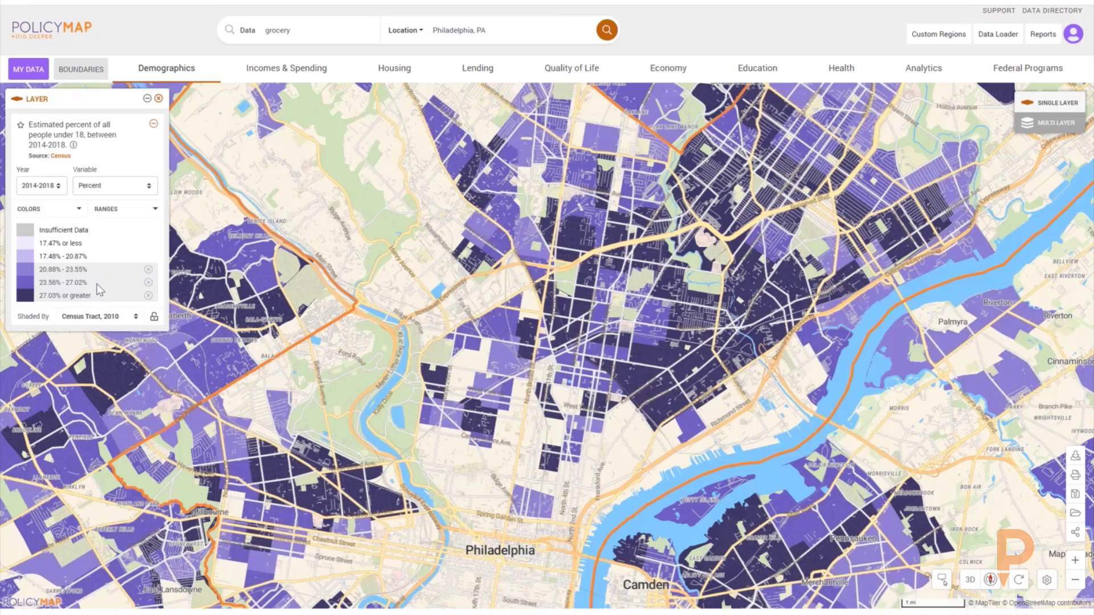
left_click(147, 282)
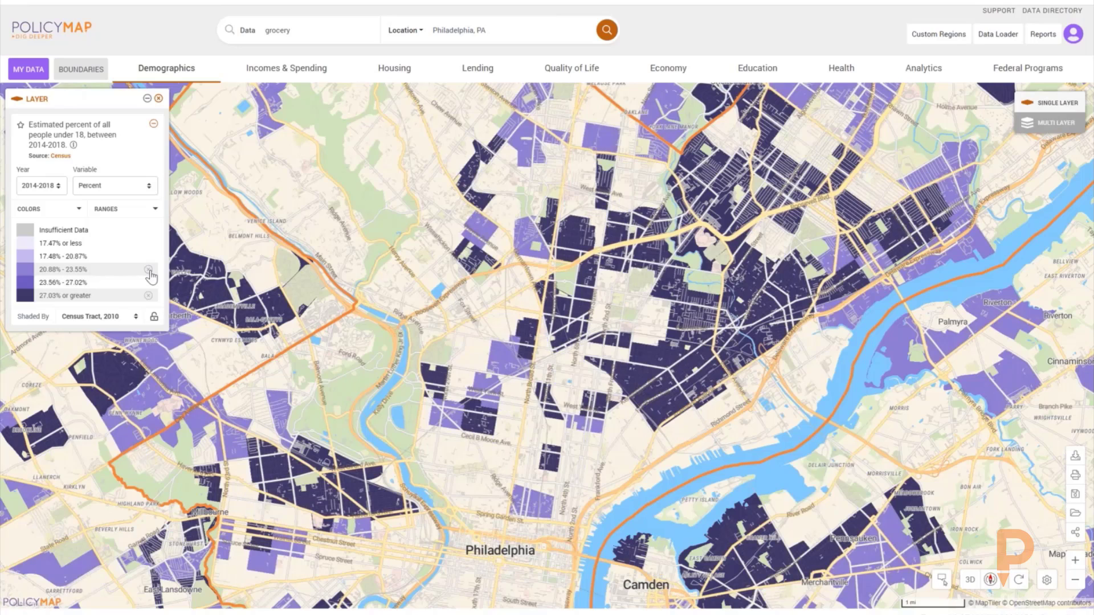
left_click(148, 270)
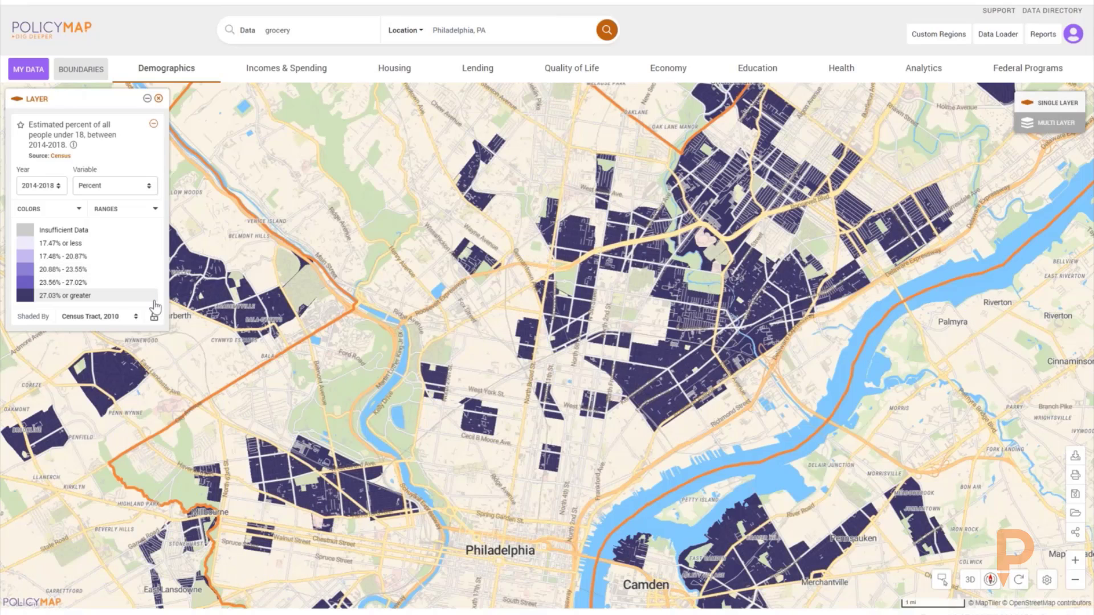
mouse_move(278, 360)
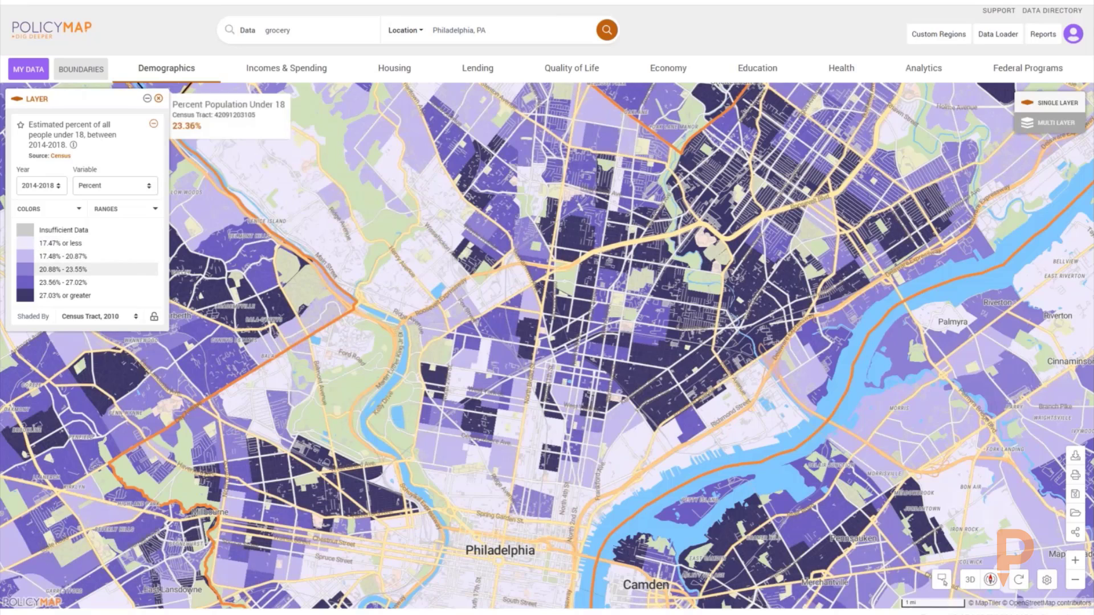
- Remove the under-18 layer from the map and change the base map style to Terrain
left_click(161, 100)
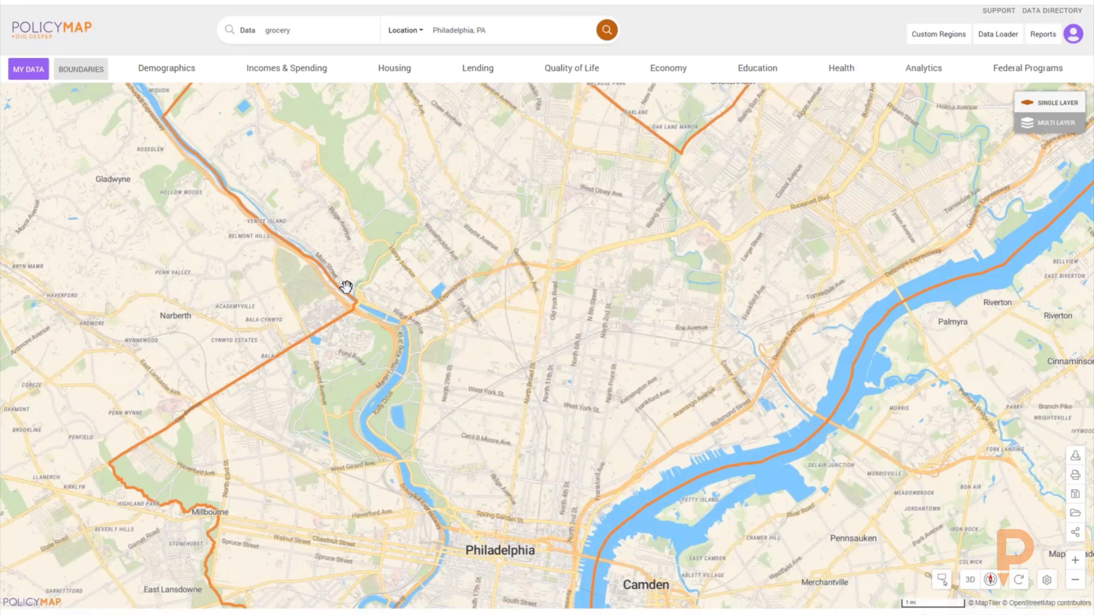
scroll(346, 288, "up", 5)
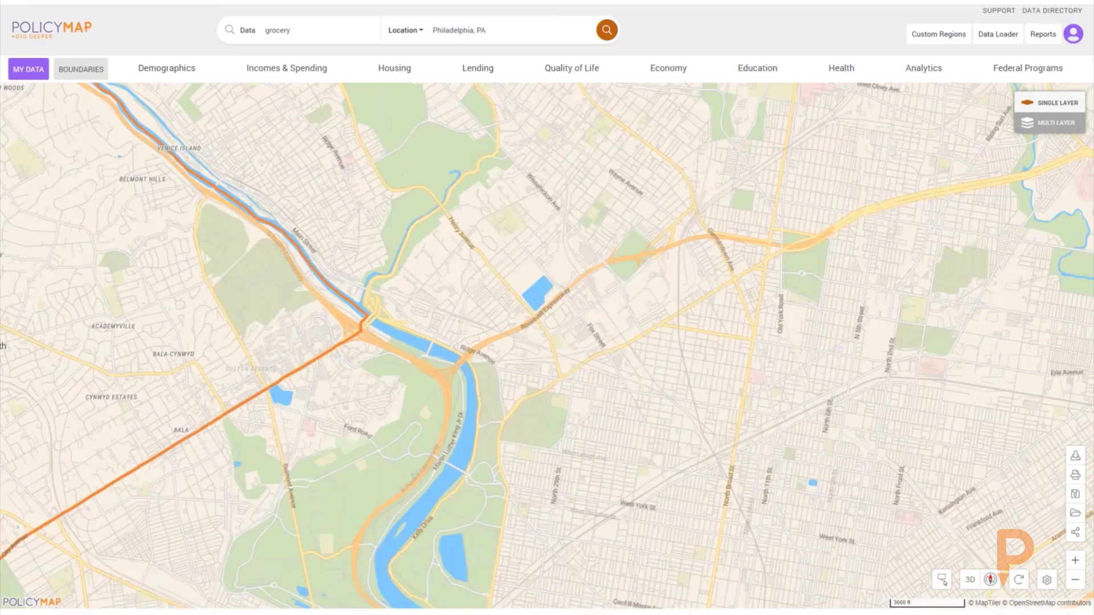
left_click_drag(589, 556, 495, 357)
scroll(495, 357, "up", 4)
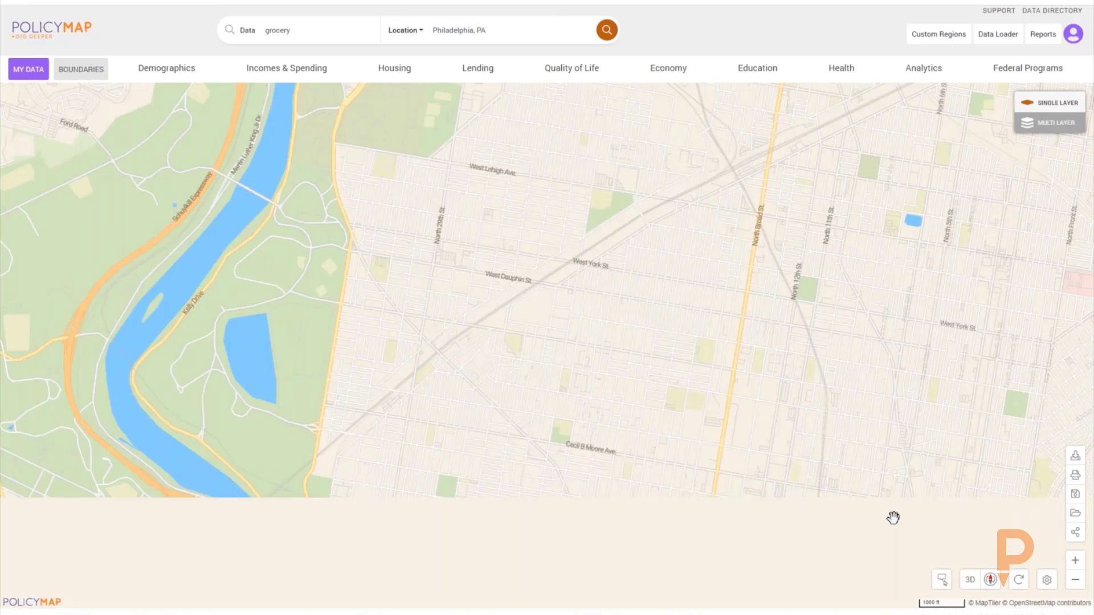
left_click(1048, 582)
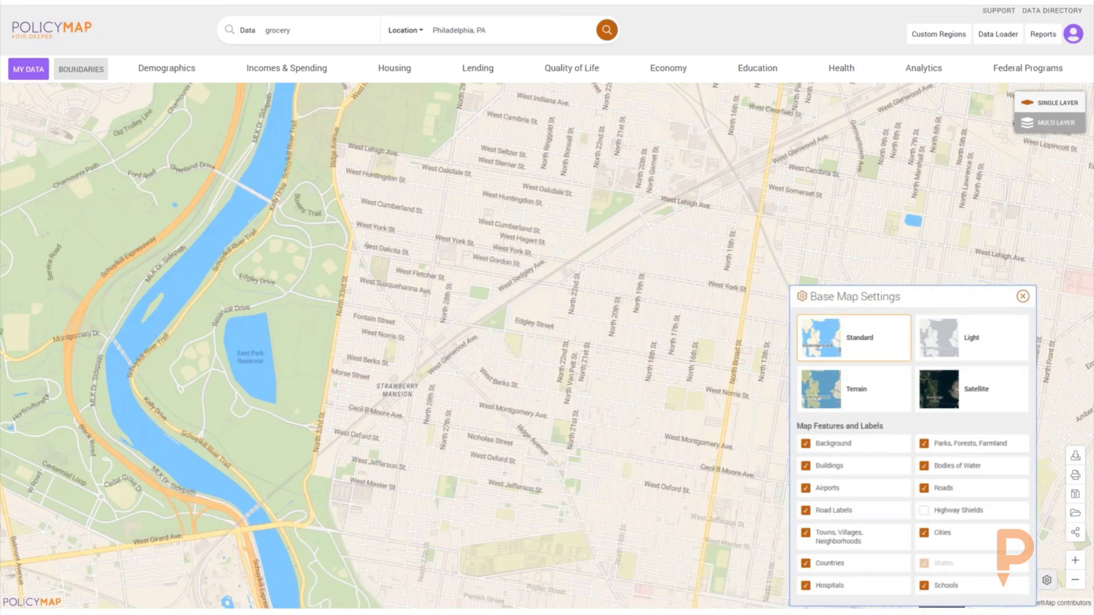
left_click(824, 389)
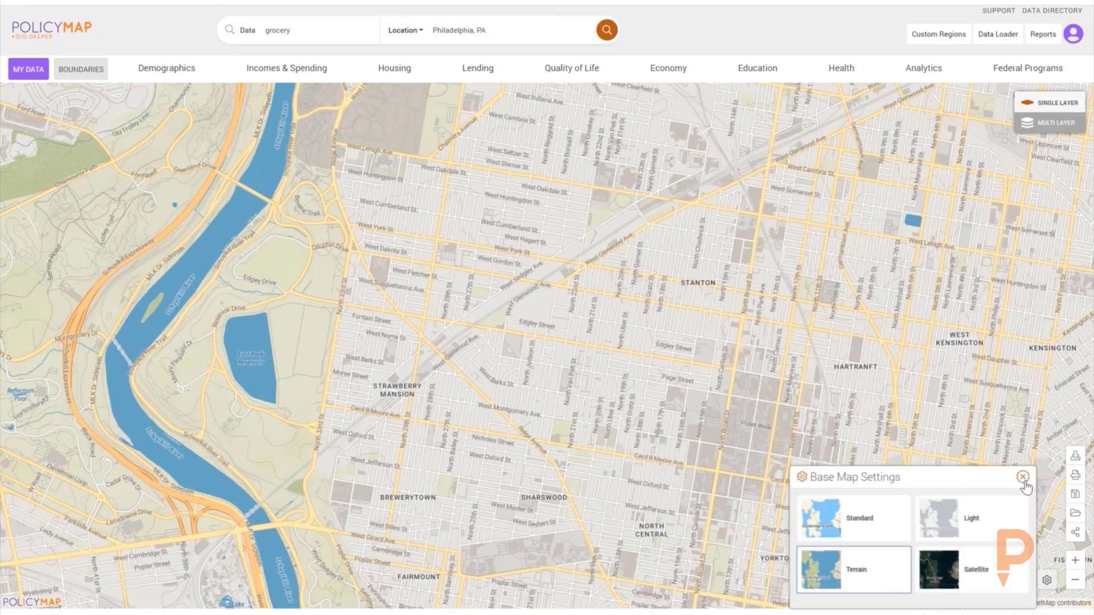
left_click(1023, 477)
- Tilt the North Philadelphia map into a 3D perspective at the maximum angle
left_click(969, 580)
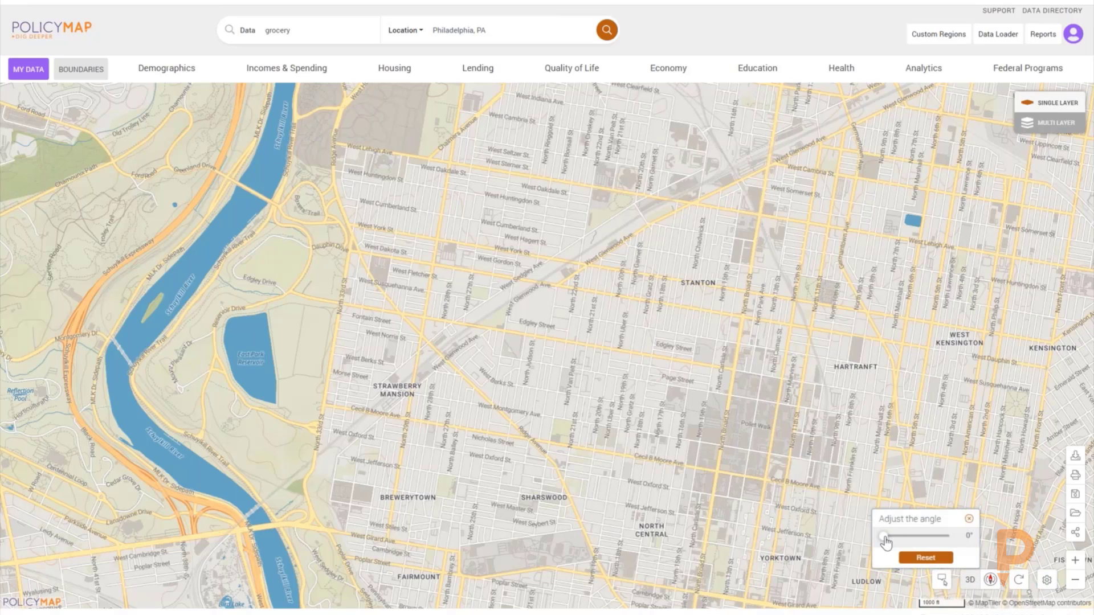
left_click_drag(885, 541, 966, 537)
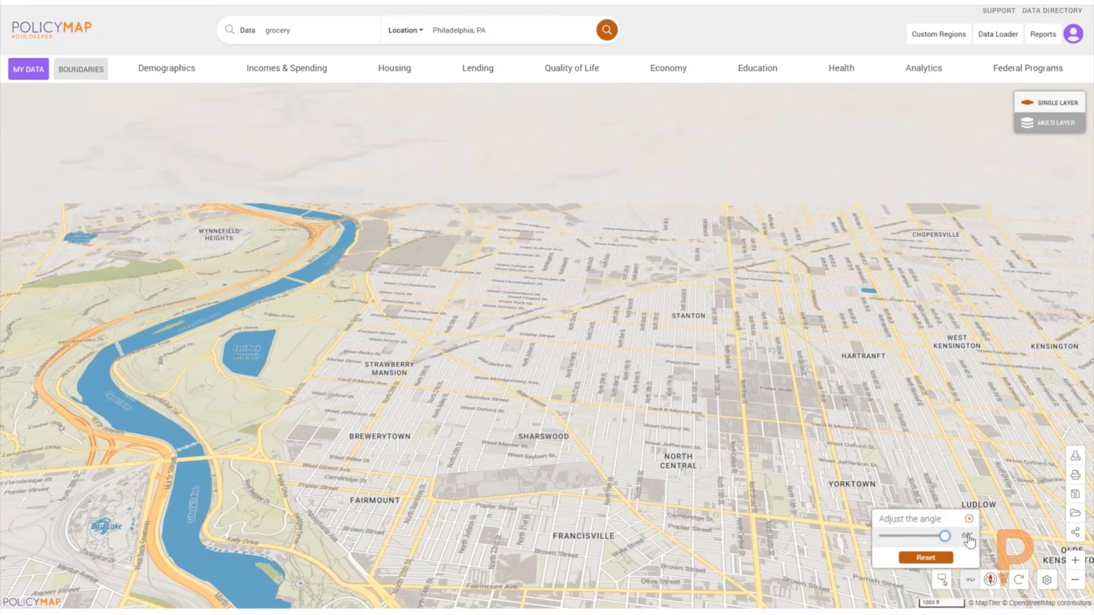
left_click(714, 388)
left_click_drag(714, 388, 904, 337)
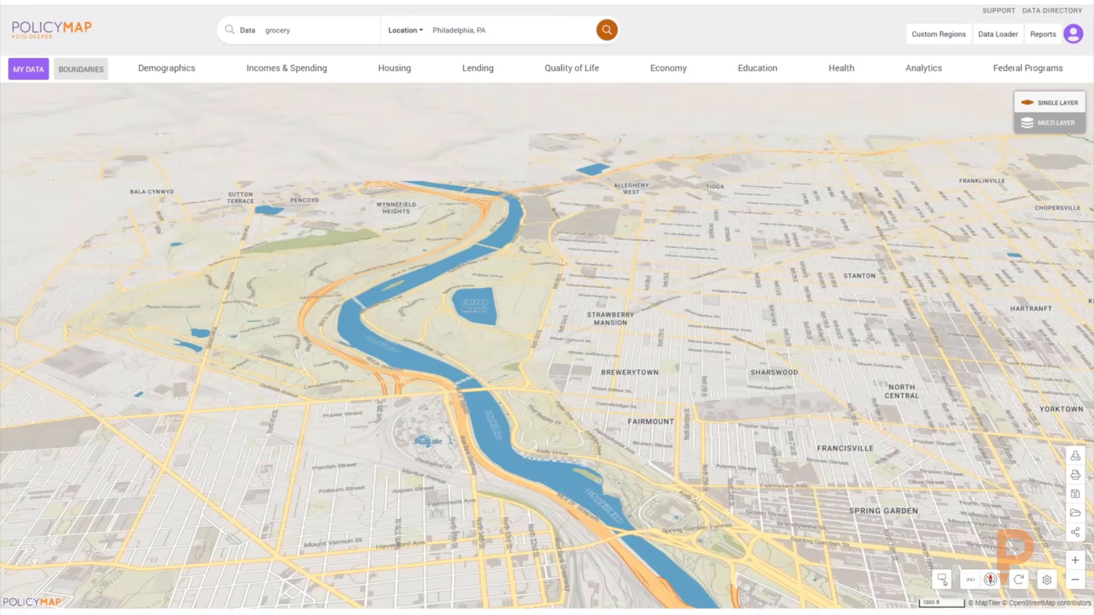
left_click_drag(503, 407, 530, 378)
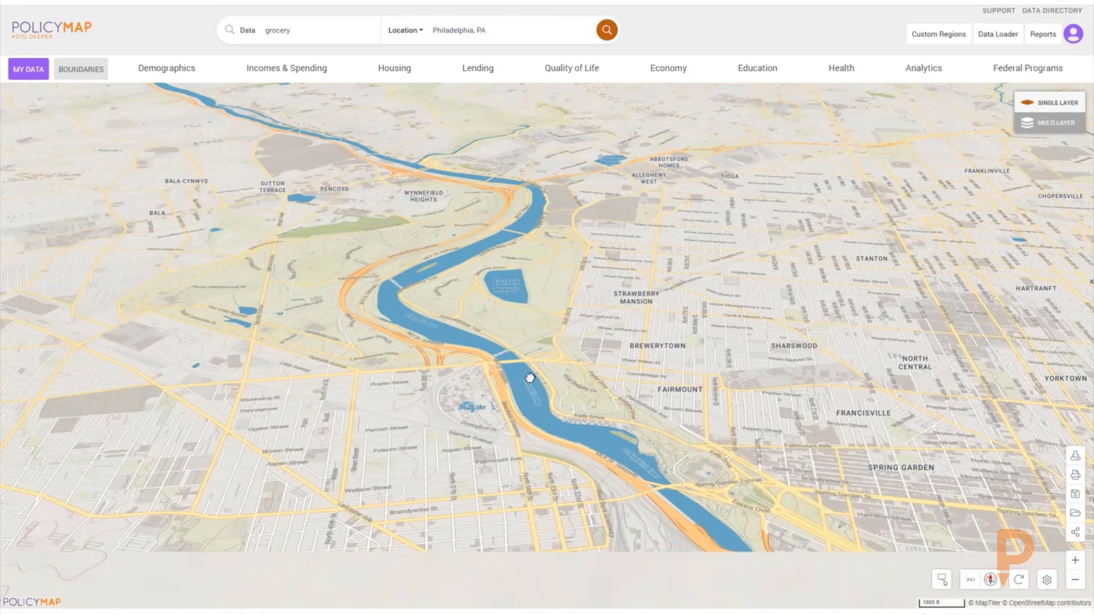
scroll(529, 377, "down", 3)
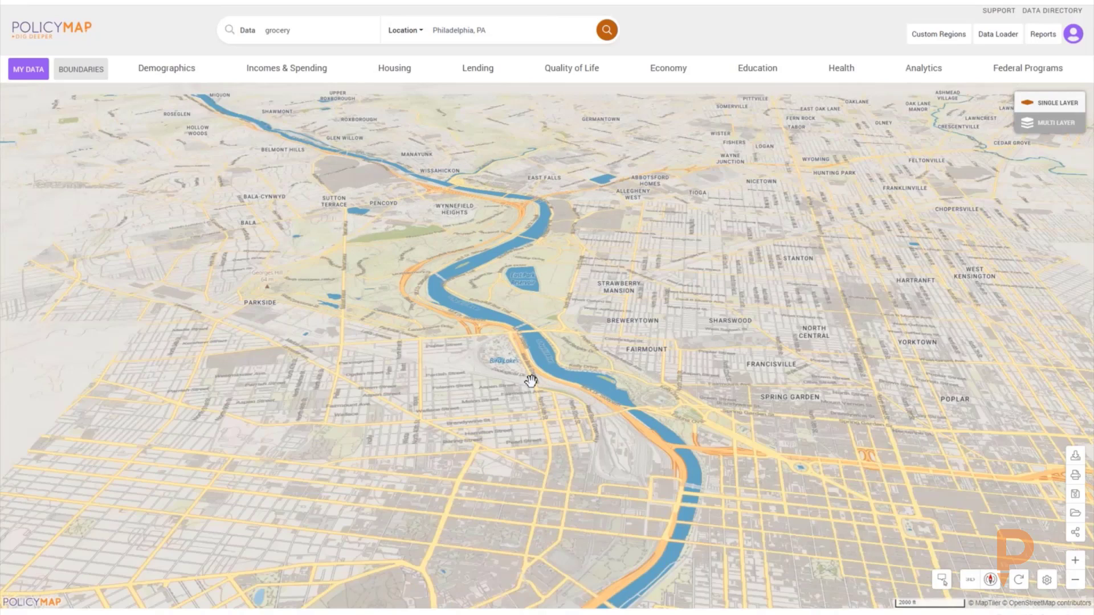
- Reset the tilted Philadelphia map from its 3D perspective to the flat 0° angle
scroll(530, 381, "down", 2)
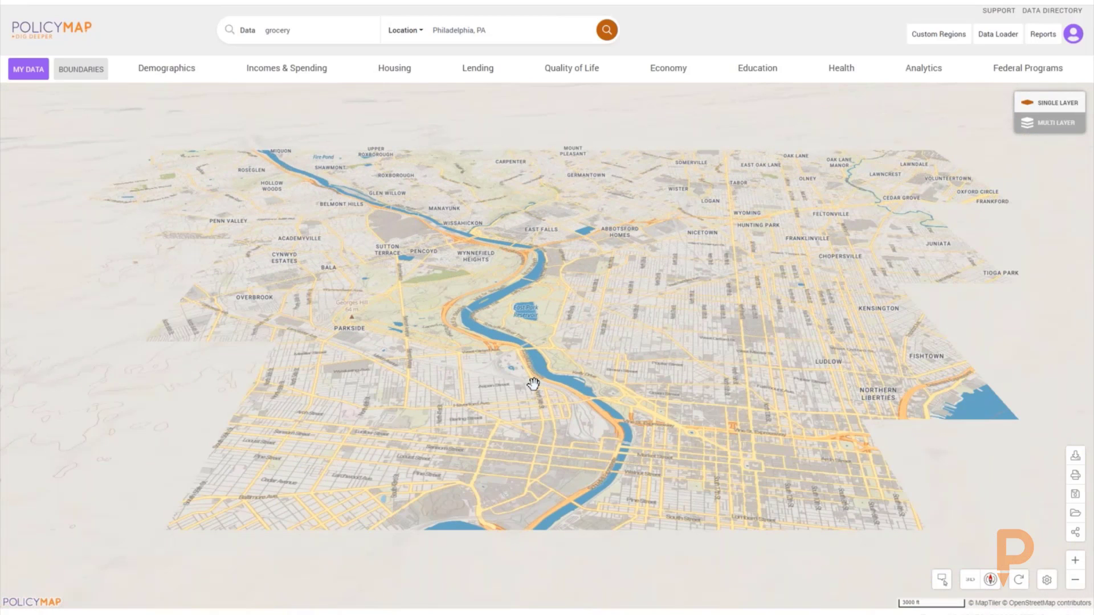
scroll(533, 383, "down", 2)
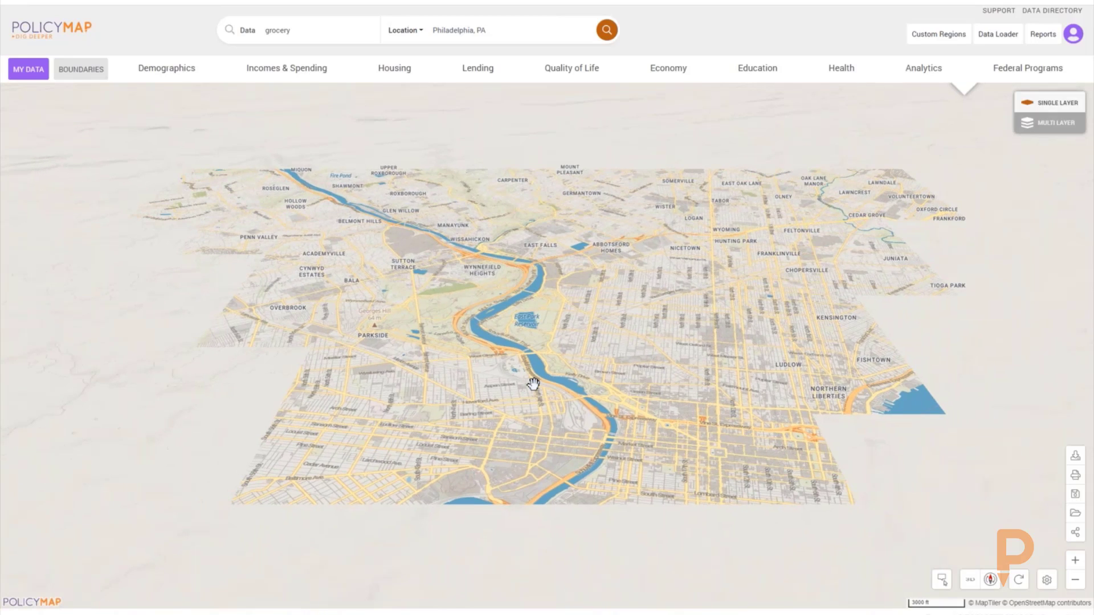
scroll(532, 383, "up", 3)
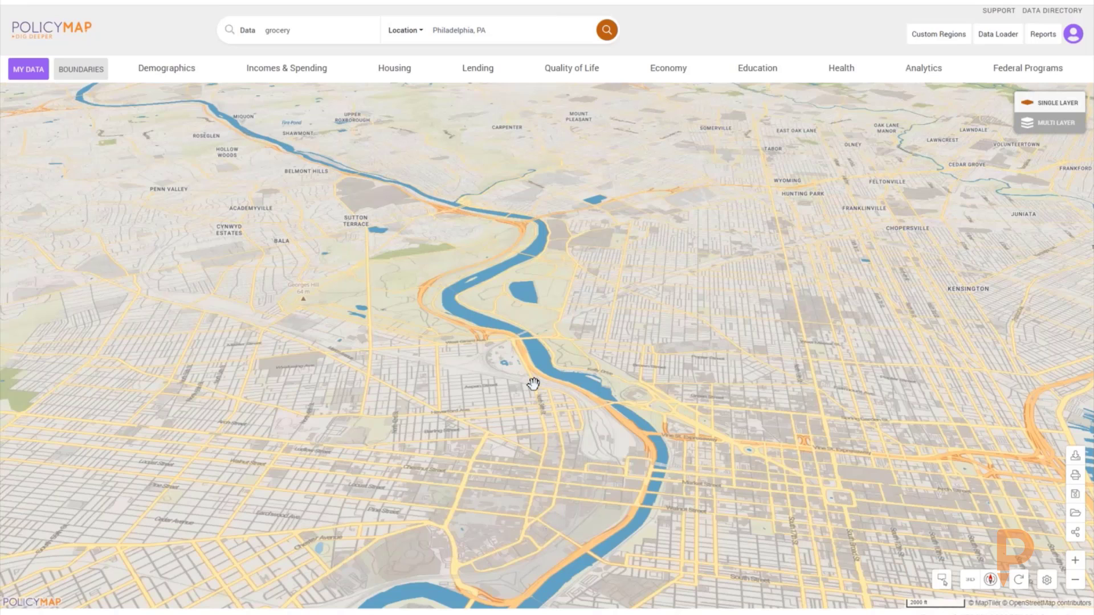
left_click_drag(485, 379, 595, 437)
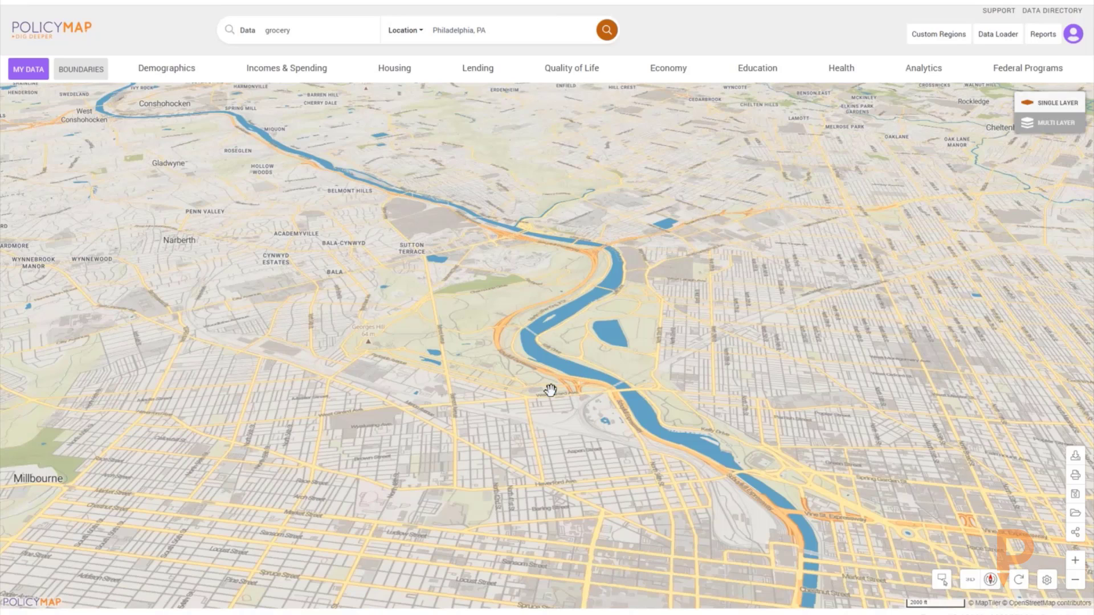
left_click_drag(550, 390, 435, 418)
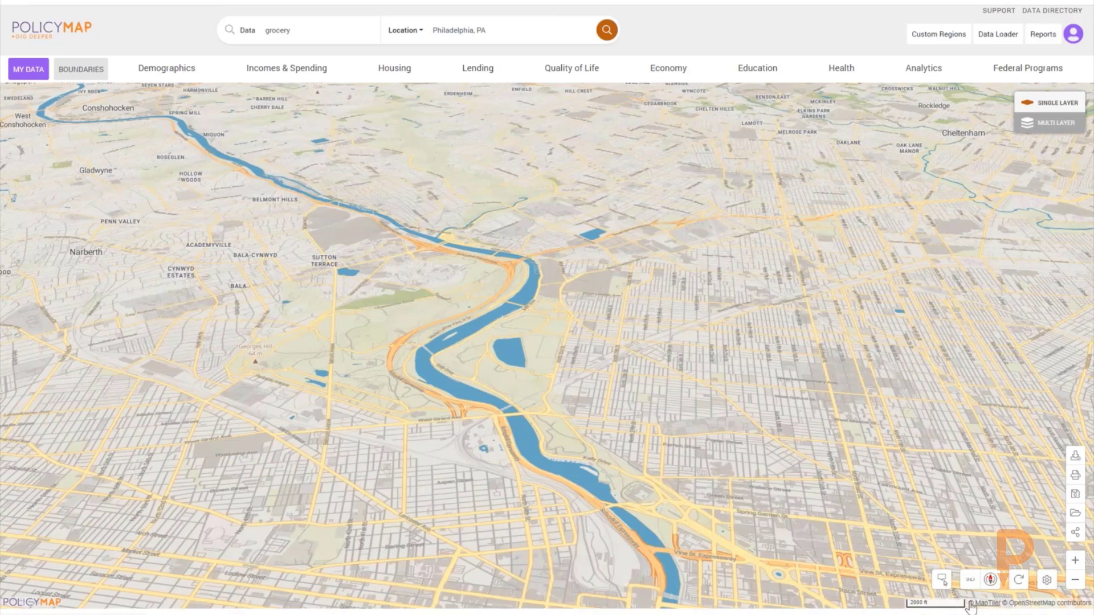
left_click(971, 581)
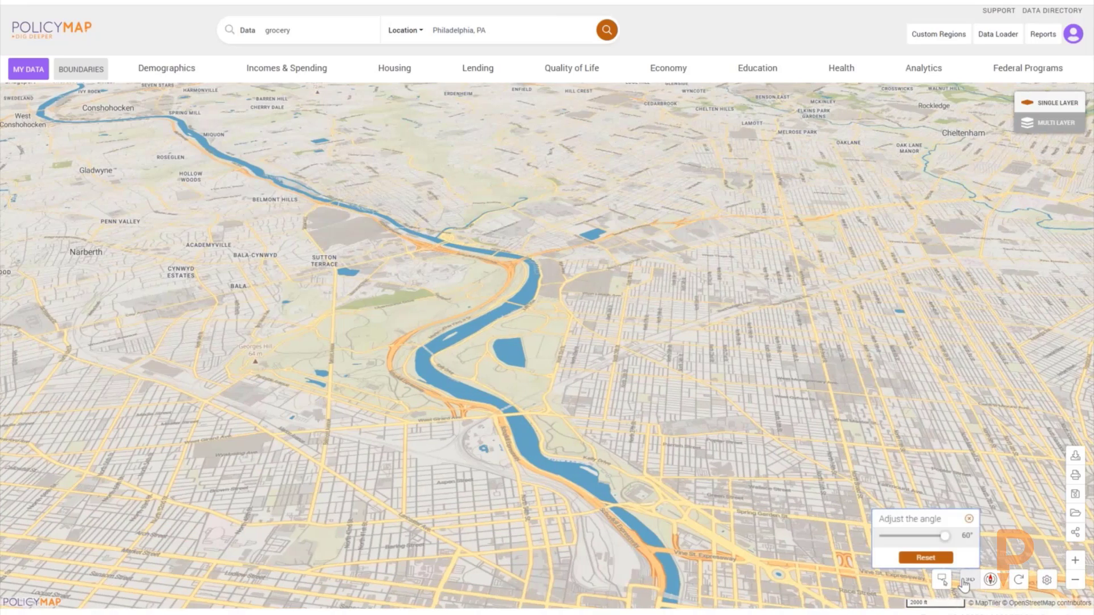
left_click(945, 560)
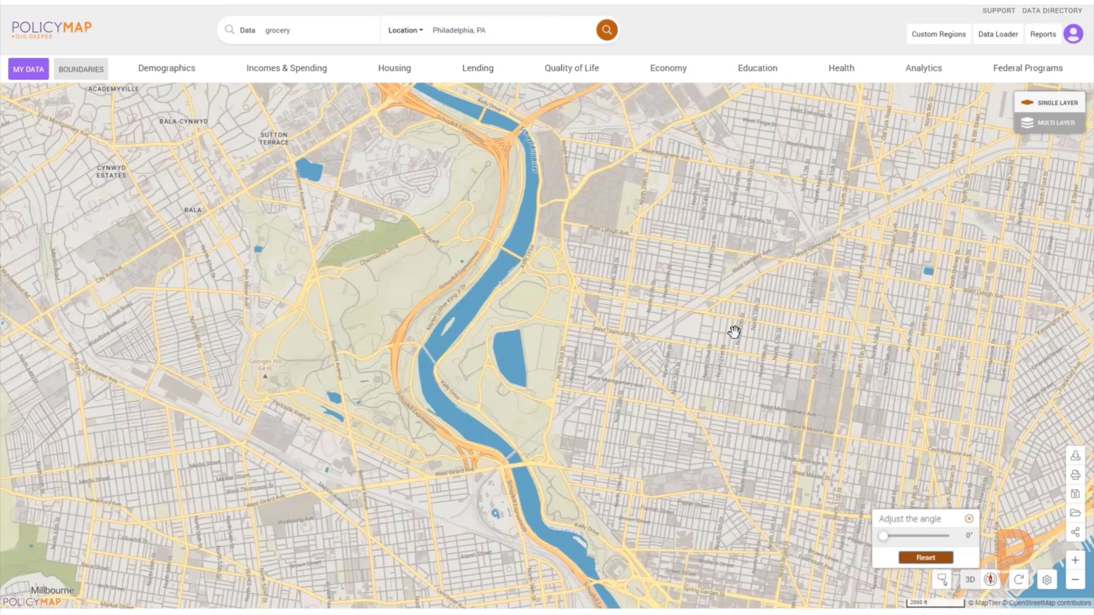
left_click(195, 71)
left_click(128, 152)
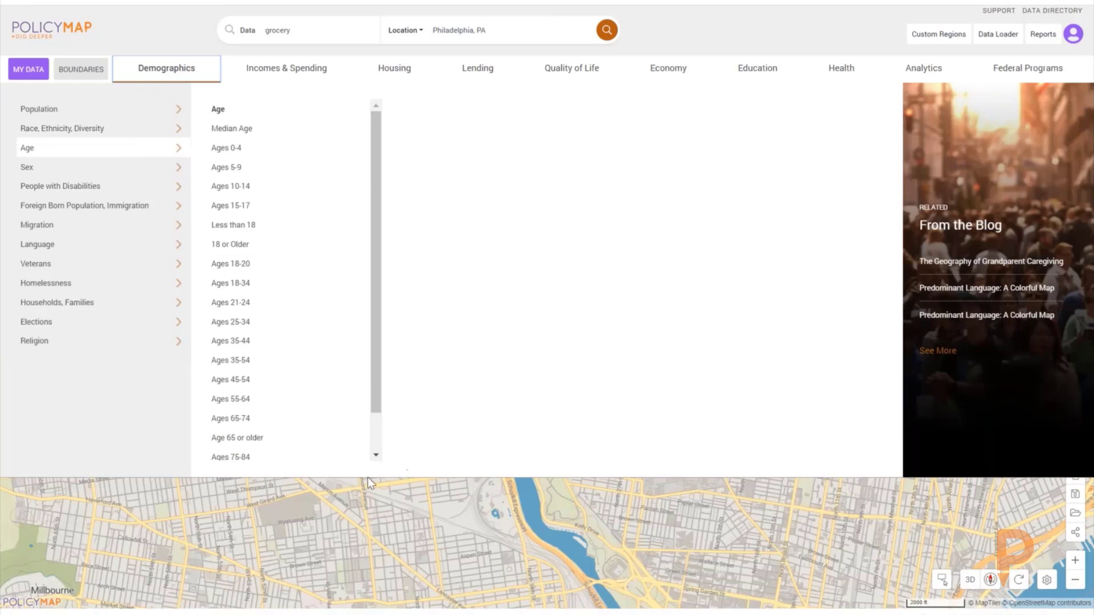
left_click(405, 612)
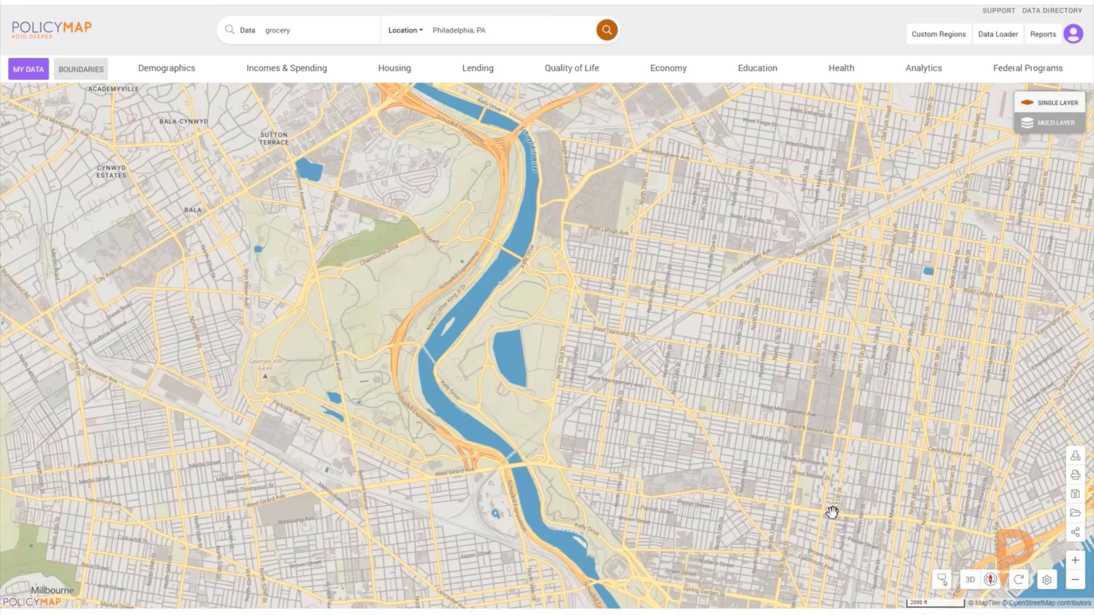
- Change the base map style to Standard and close the base map settings
left_click(1046, 580)
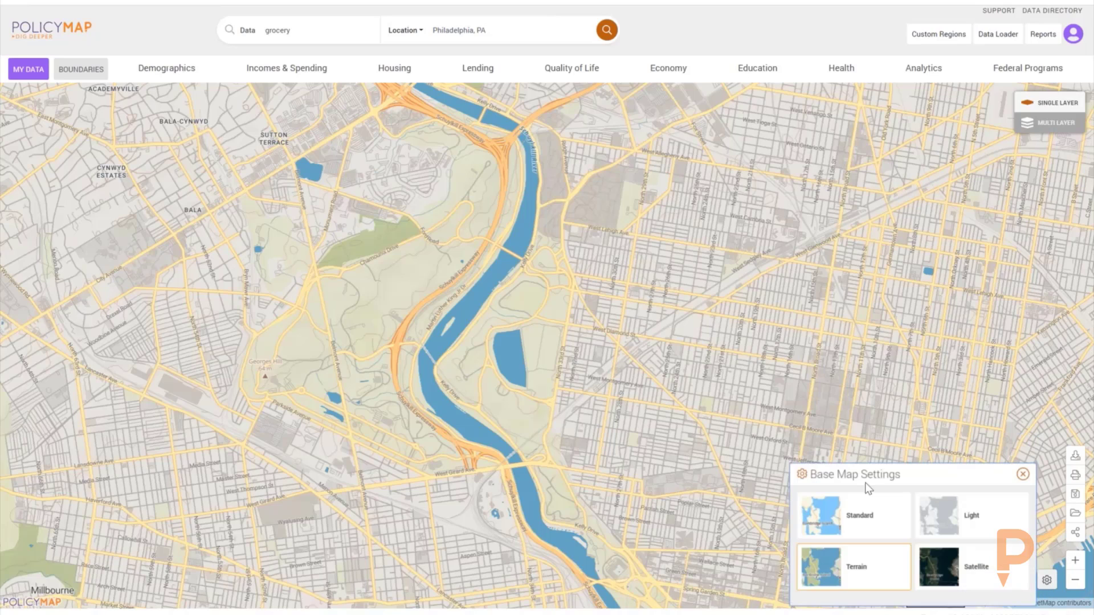
left_click(877, 527)
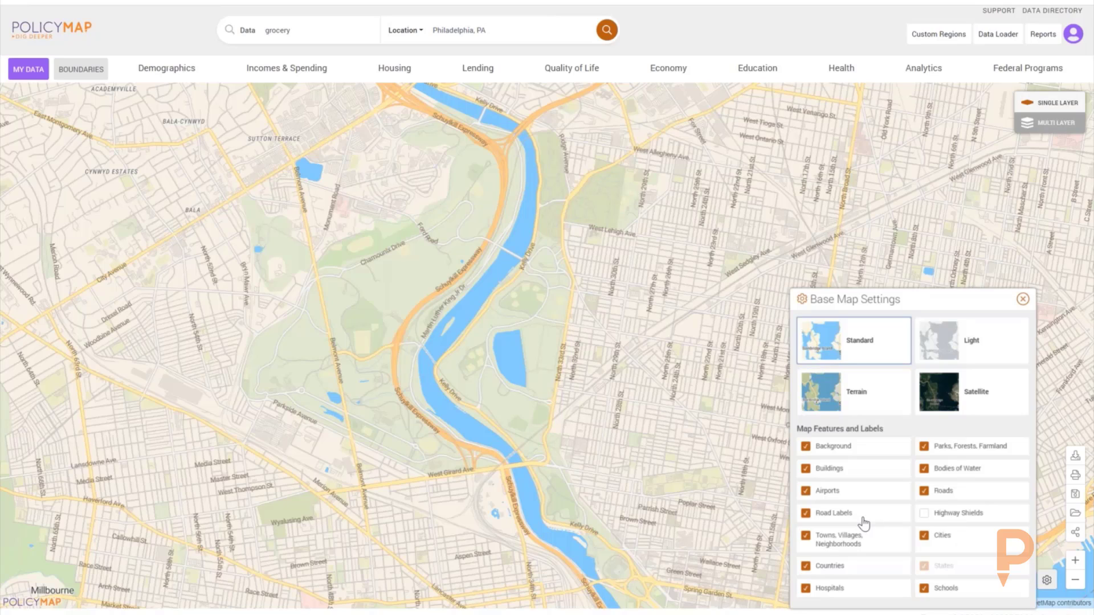
left_click(434, 30)
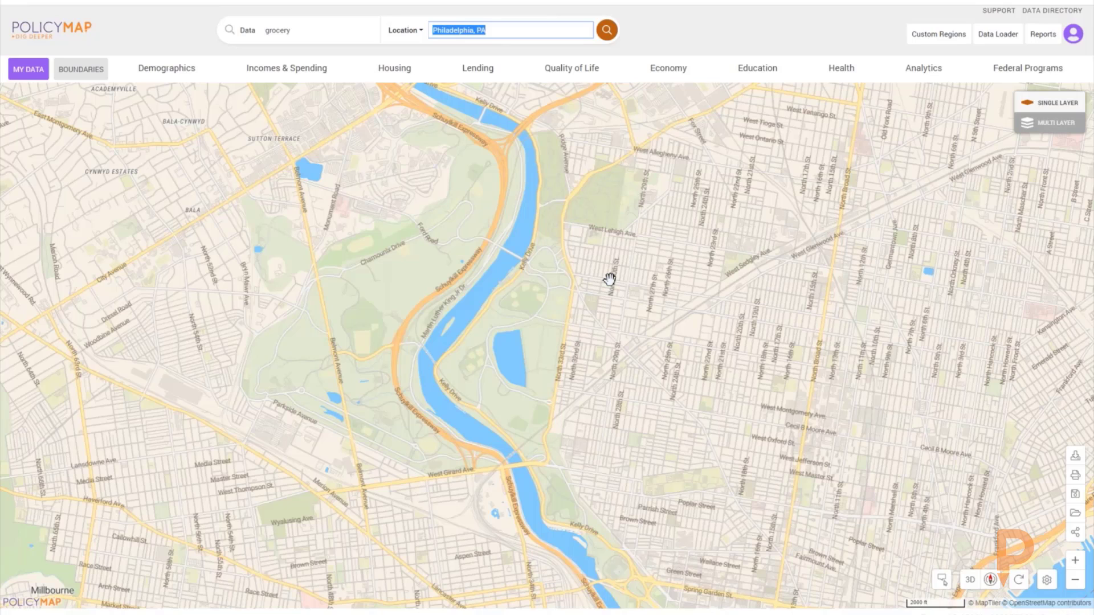
- Examine the rental affordability, homeowner cost burden and renter cost burden indicators offered in the Housing data category
scroll(609, 279, "down", 2)
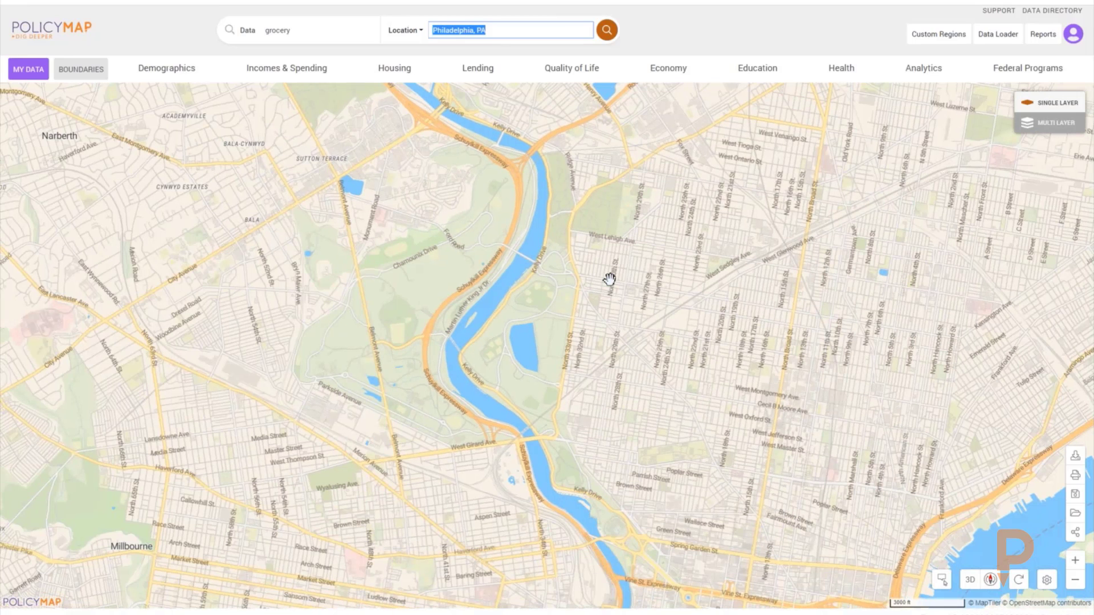
scroll(609, 282, "down", 1)
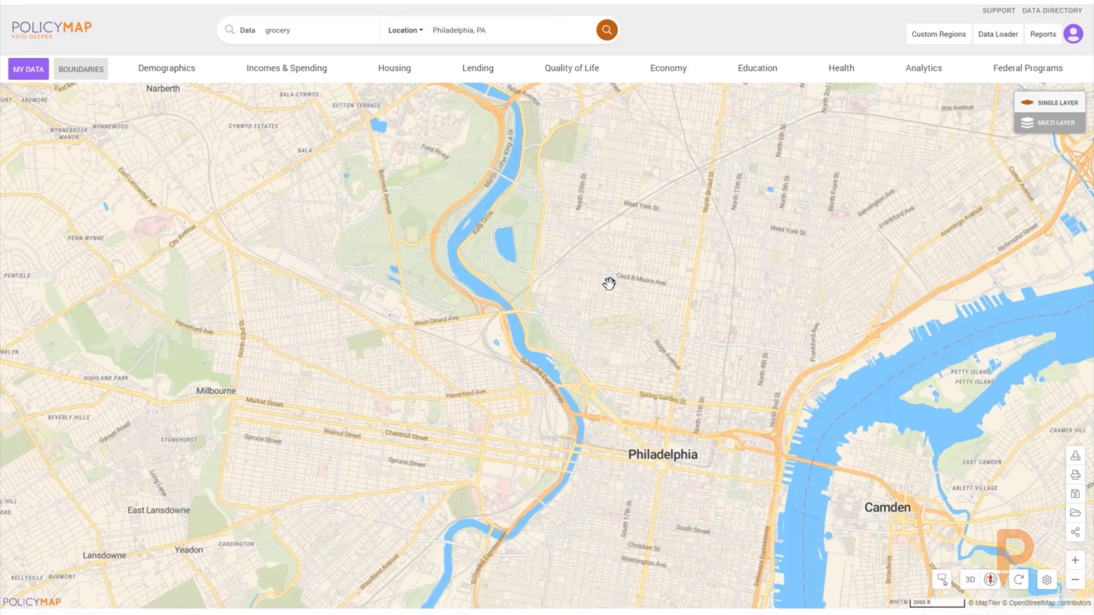
left_click(397, 82)
mouse_move(108, 139)
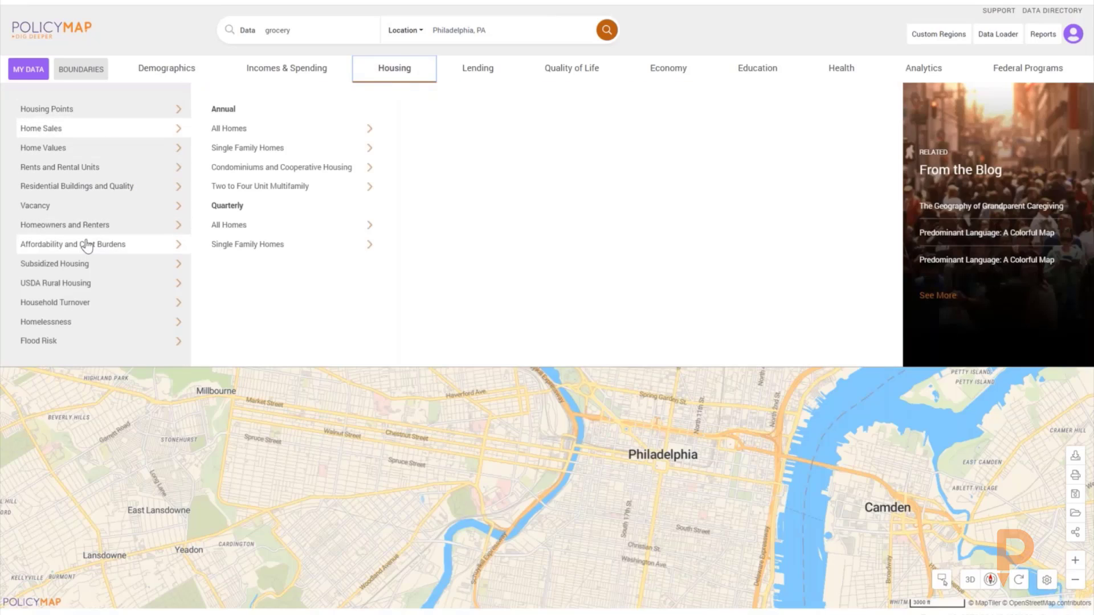
mouse_move(86, 245)
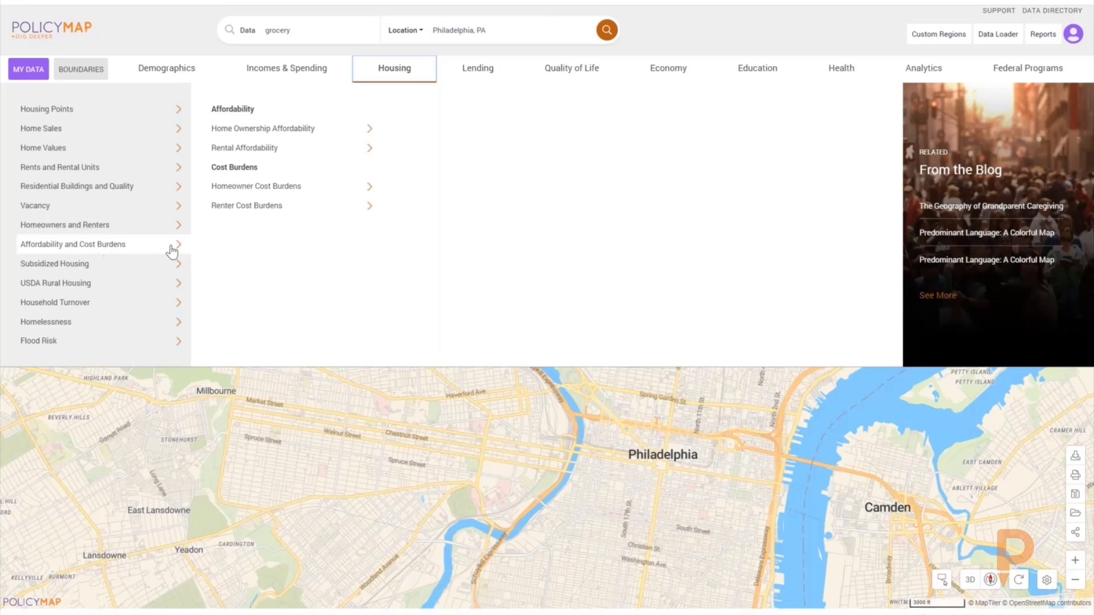
mouse_move(275, 137)
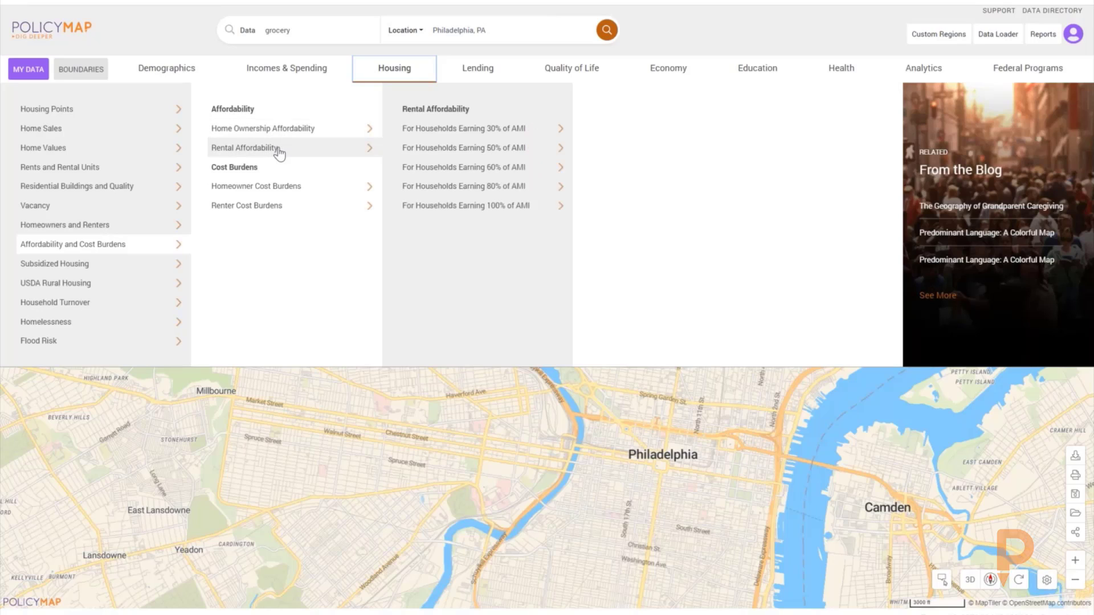
mouse_move(428, 140)
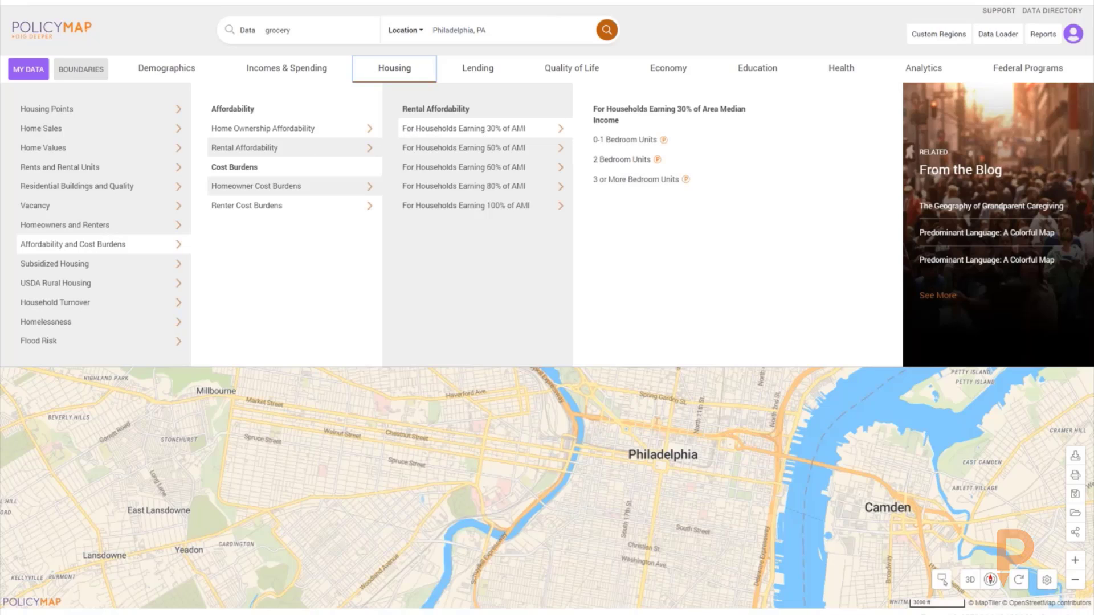
mouse_move(308, 185)
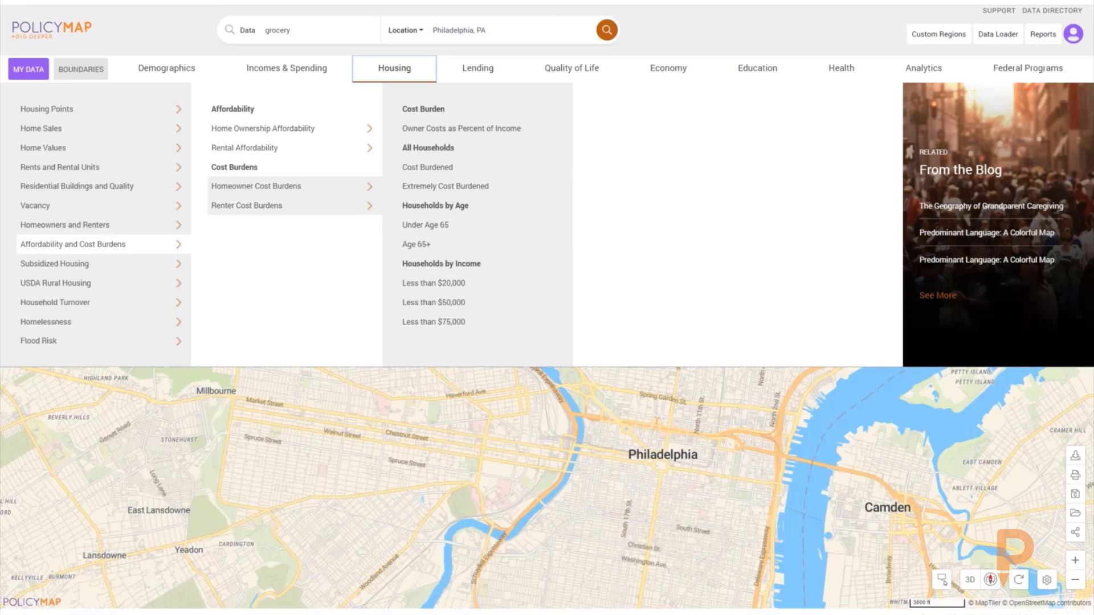
mouse_move(285, 206)
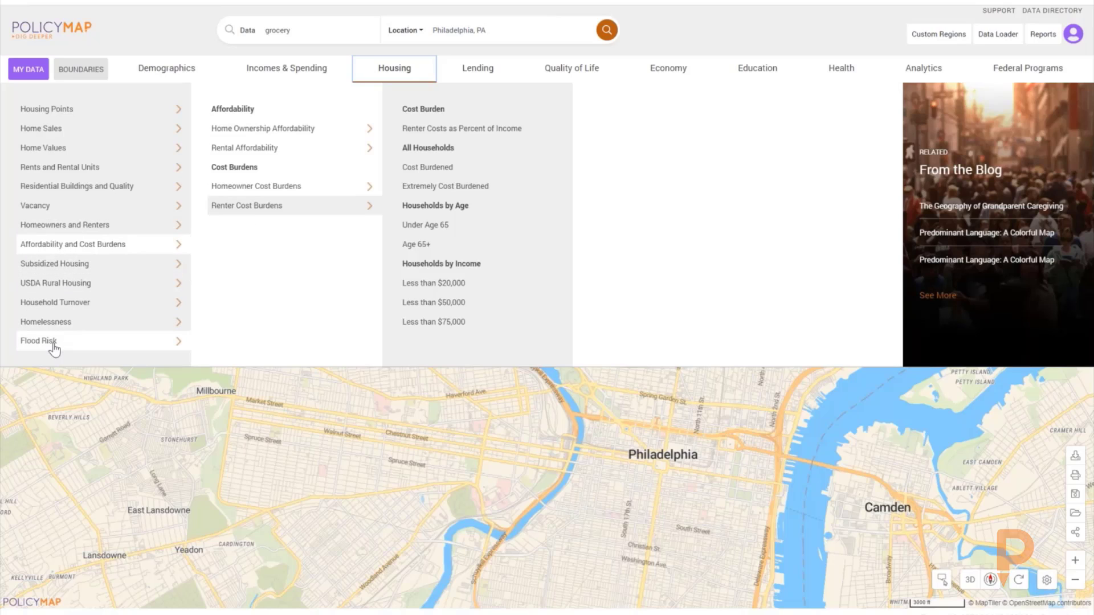
- Add the FEMA National Flood Hazard Layer (NFHL) from the Housing flood risk data and show only its High zones
mouse_move(58, 345)
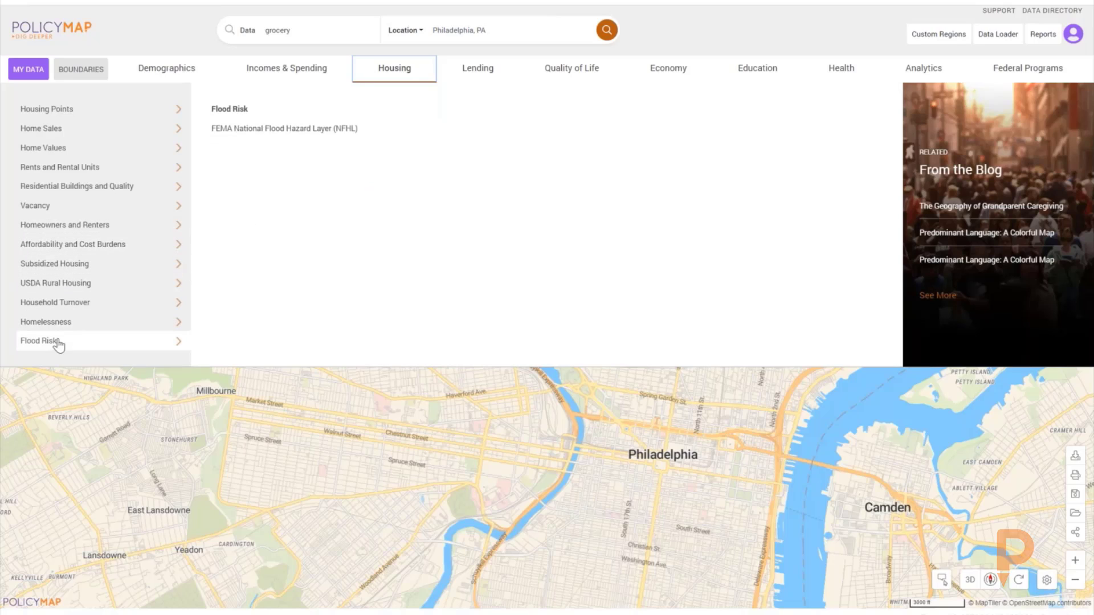
left_click(311, 136)
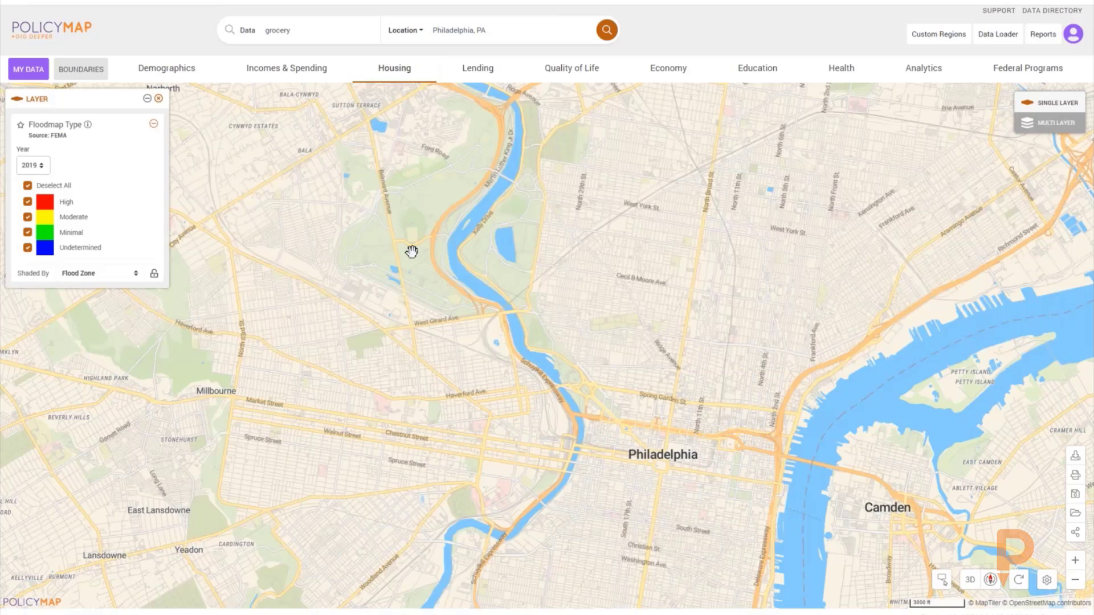
scroll(411, 251, "down", 2)
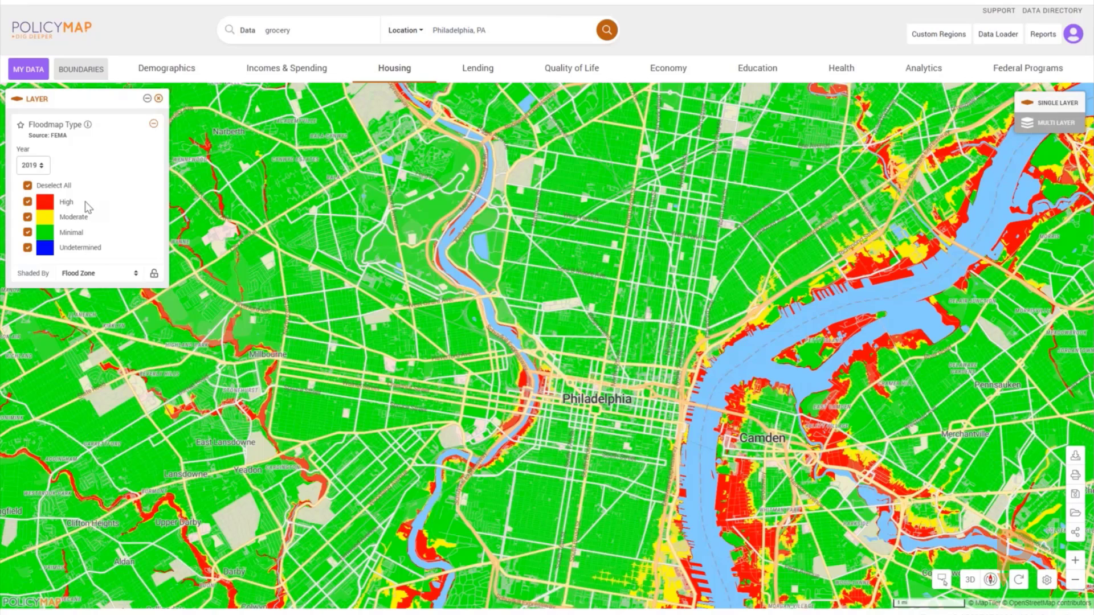
left_click(27, 232)
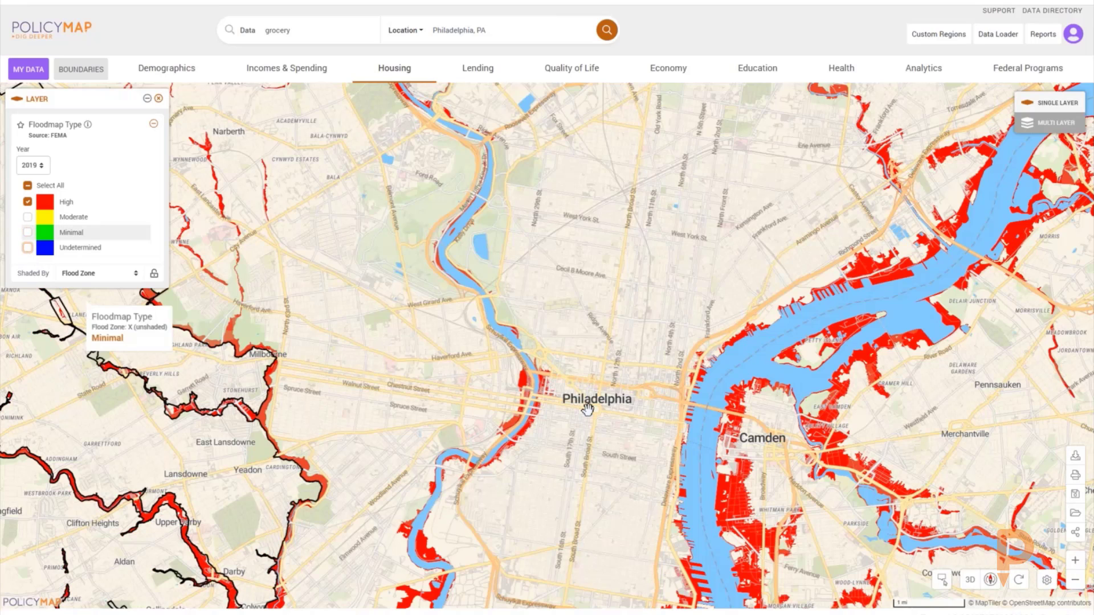
- Examine the high-risk flood zones along Philadelphia's Delaware River waterfront, down to the buildings around Spring Garden Street
mouse_move(700, 433)
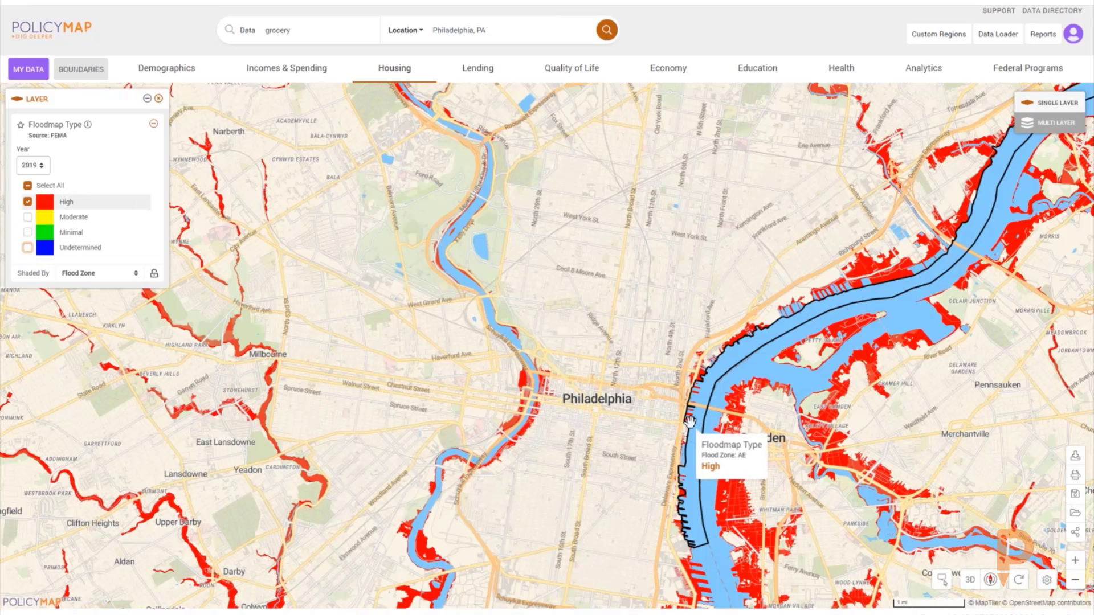
scroll(689, 422, "up", 5)
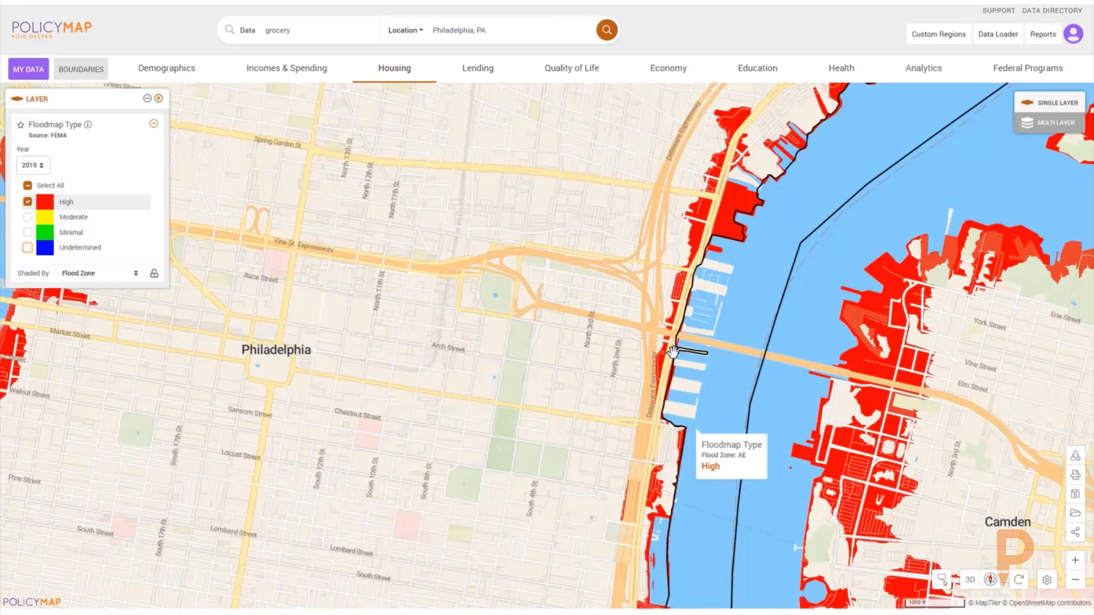
scroll(678, 370, "up", 3)
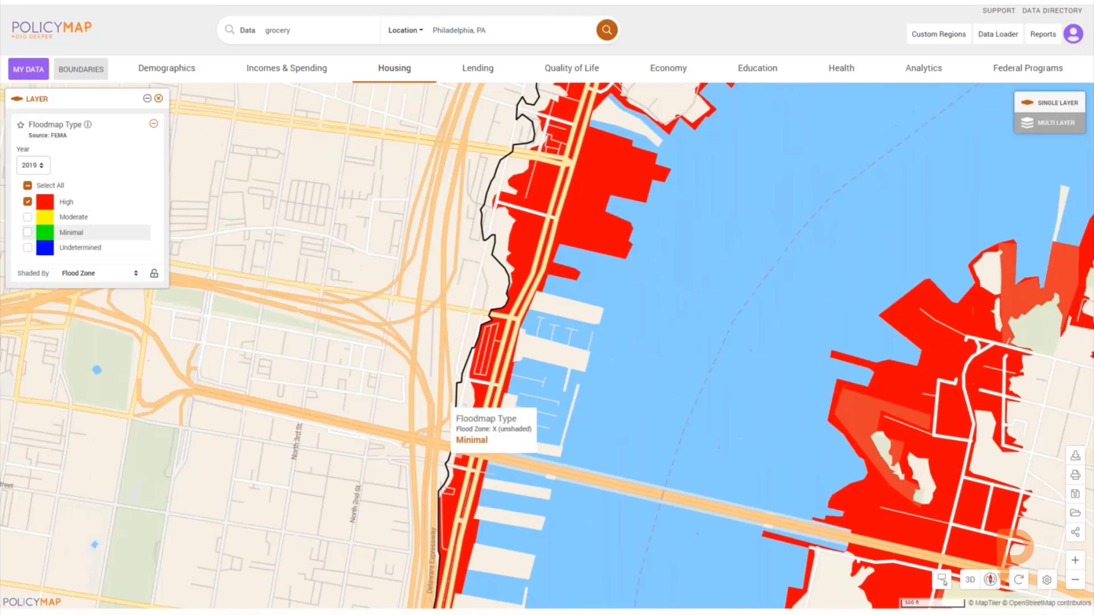
left_click_drag(451, 447, 285, 488)
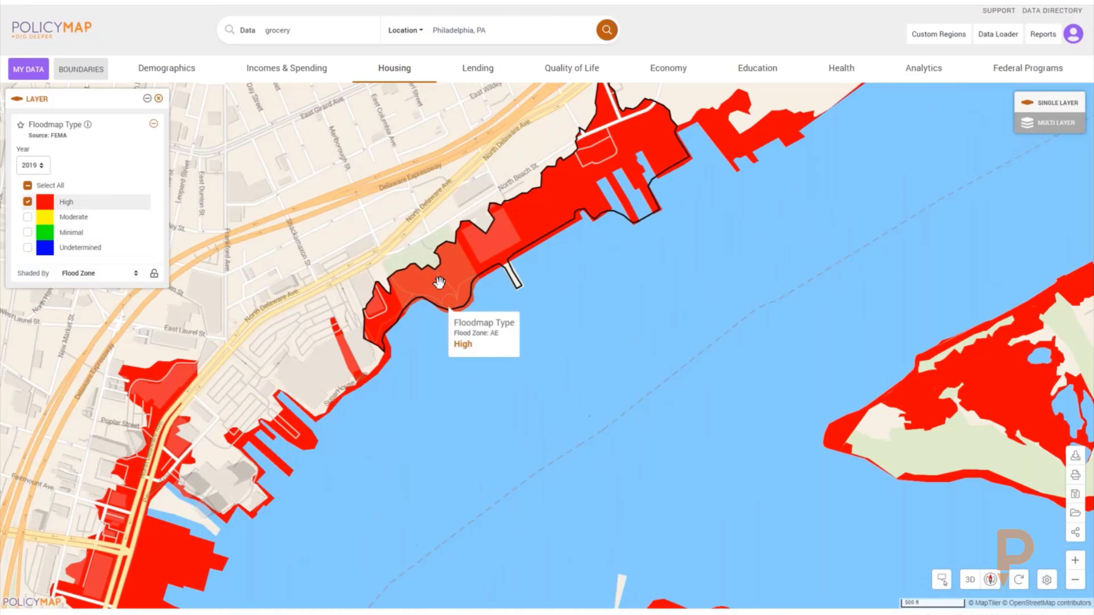
scroll(445, 283, "up", 3)
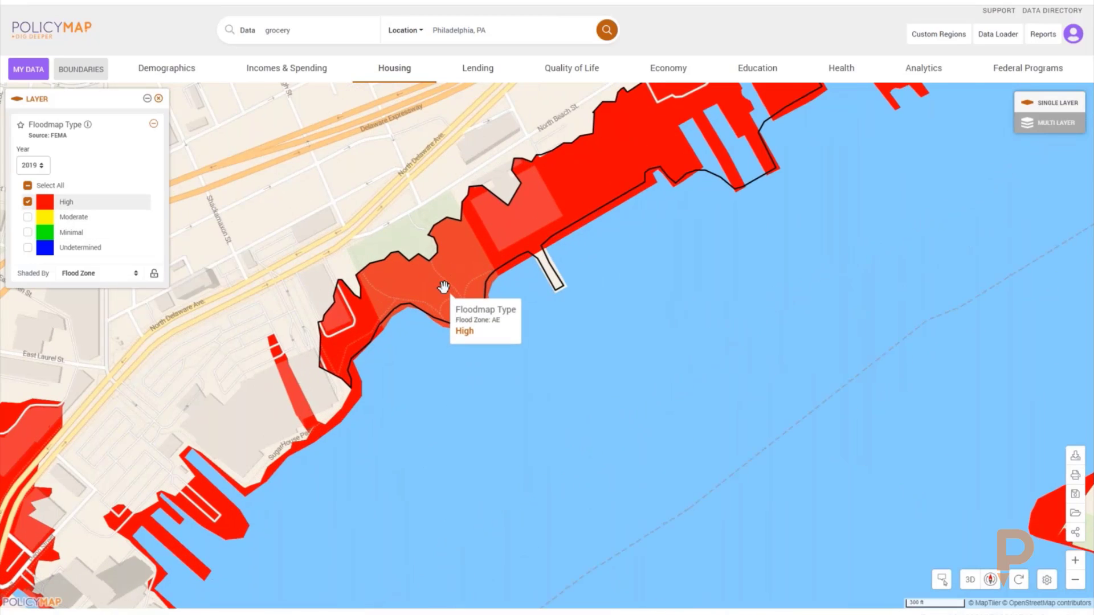
left_click_drag(447, 303, 564, 216)
left_click_drag(350, 433, 301, 420)
scroll(319, 349, "up", 2)
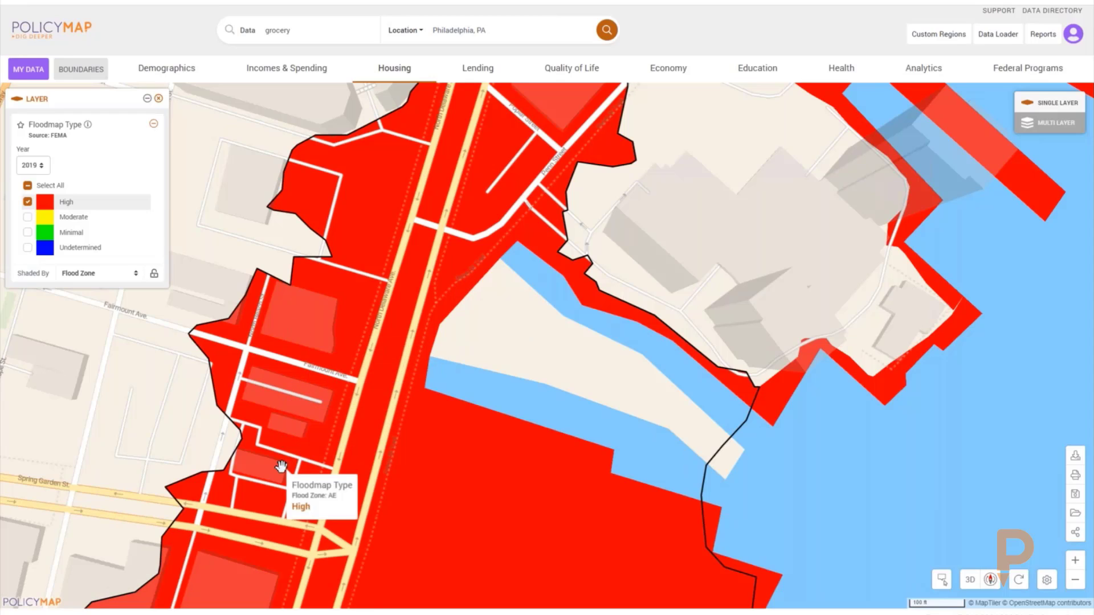
left_click_drag(379, 439, 441, 219)
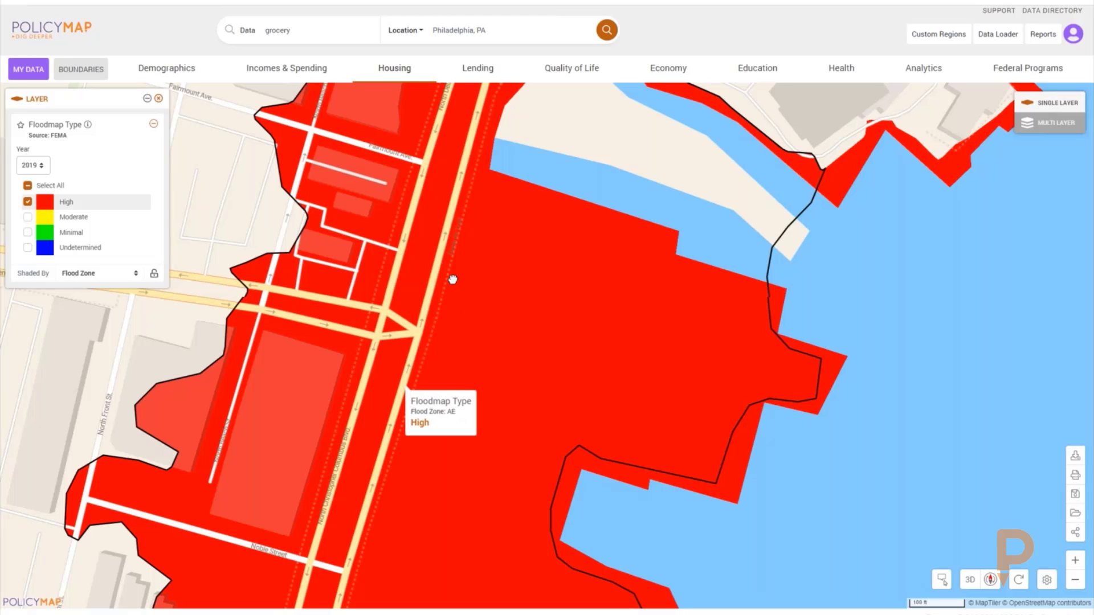
left_click_drag(452, 283, 474, 220)
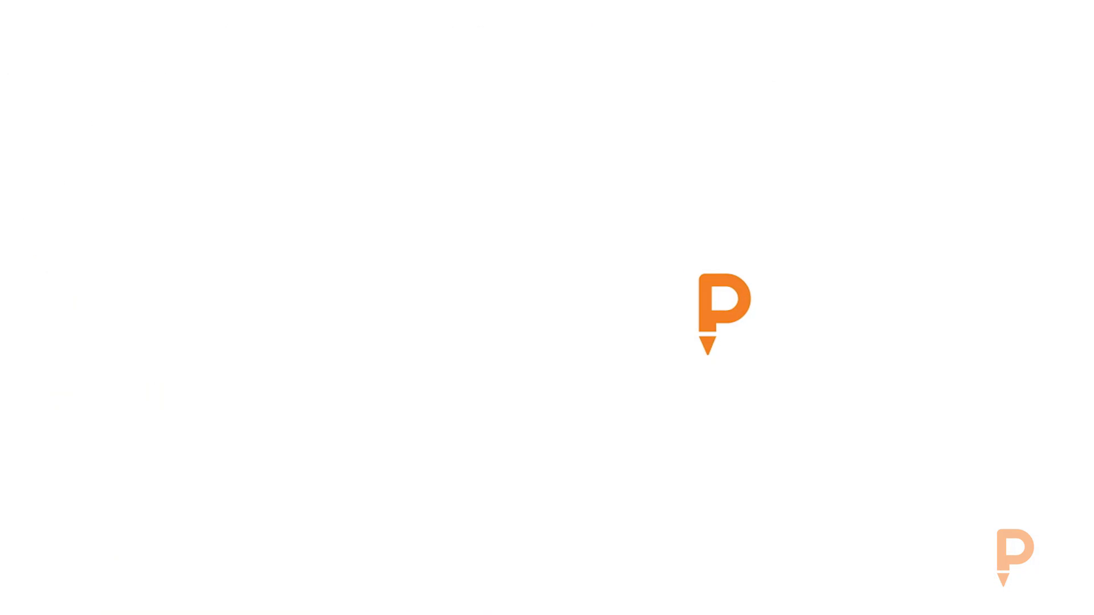